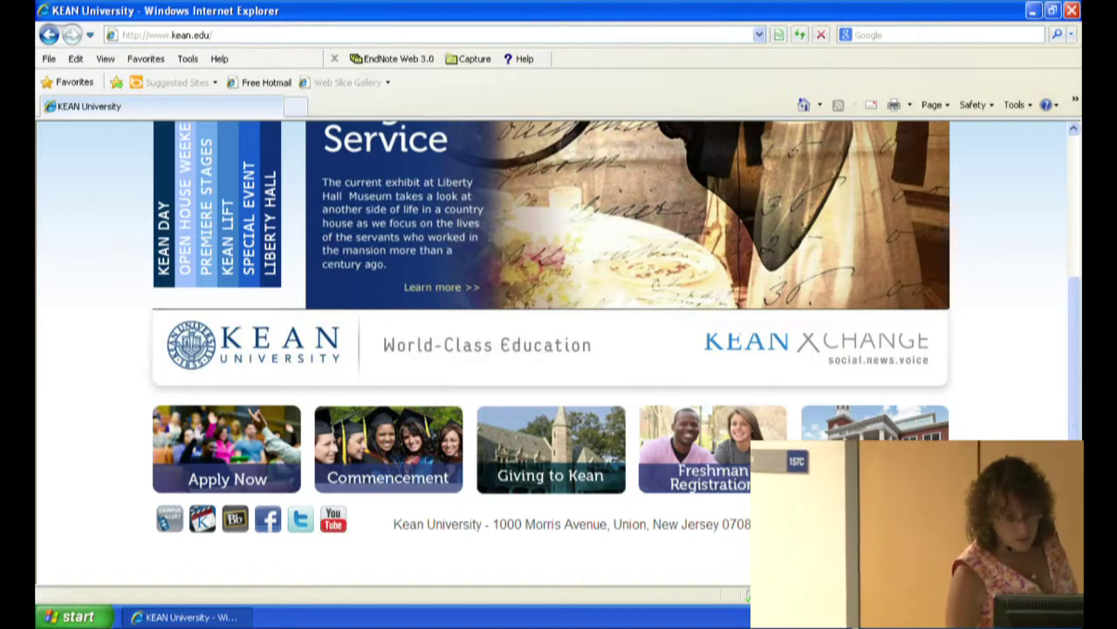
# - Open KeanWISE from the kean.edu homepage and maximize its new Internet Explorer window
pyautogui.scroll(3, 559, 349)
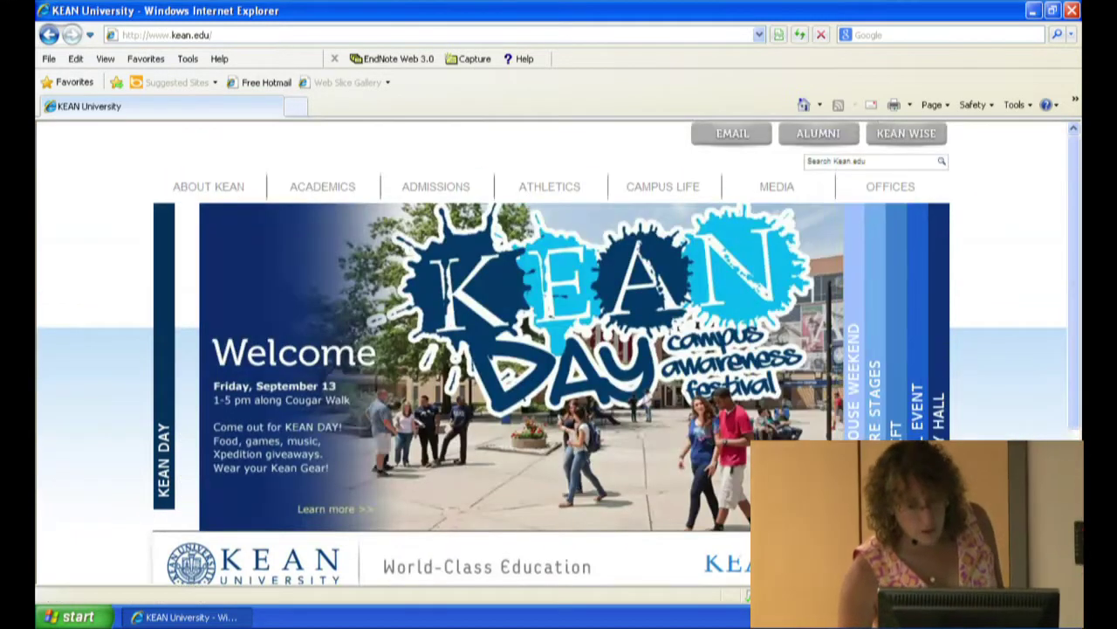
pyautogui.click(884, 146)
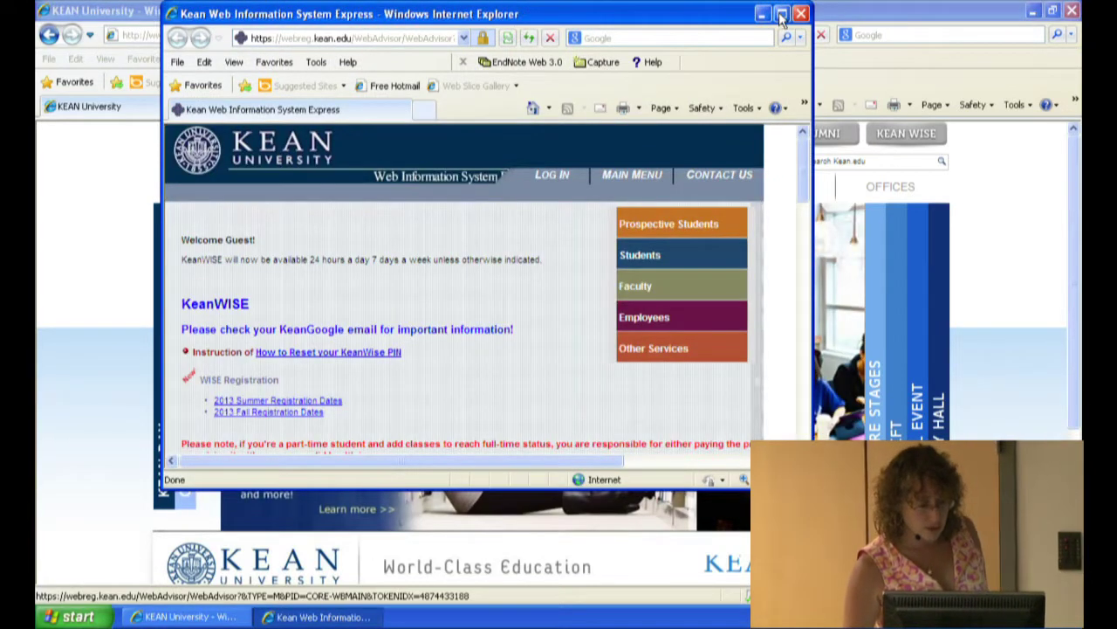
pyautogui.click(781, 15)
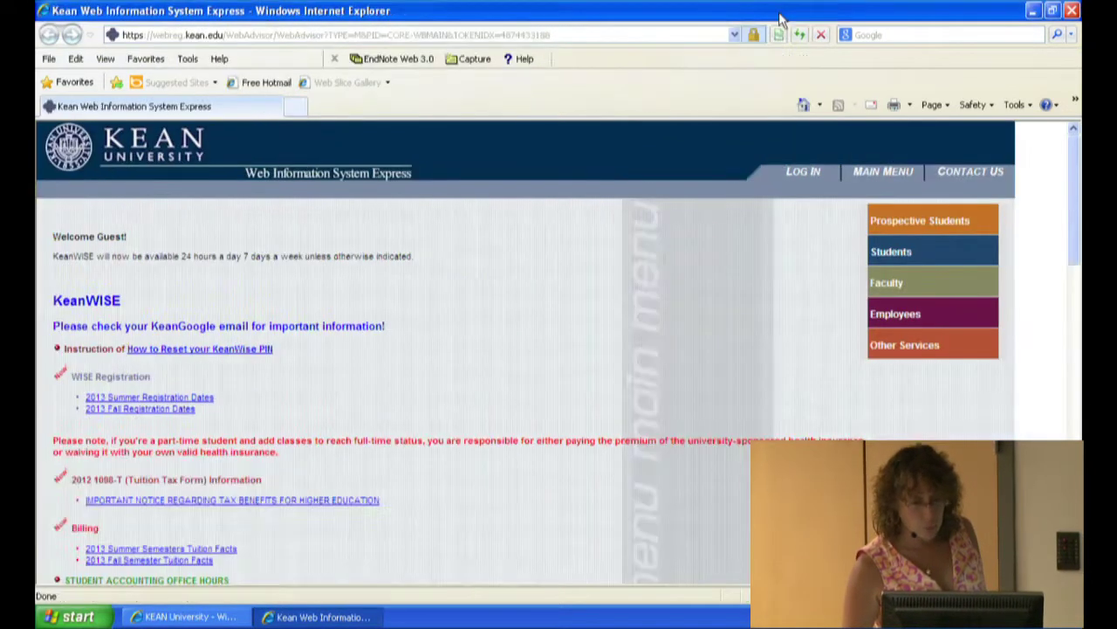
# - Log in to WebAdvisor by entering the faculty user ID and the account password
pyautogui.click(804, 173)
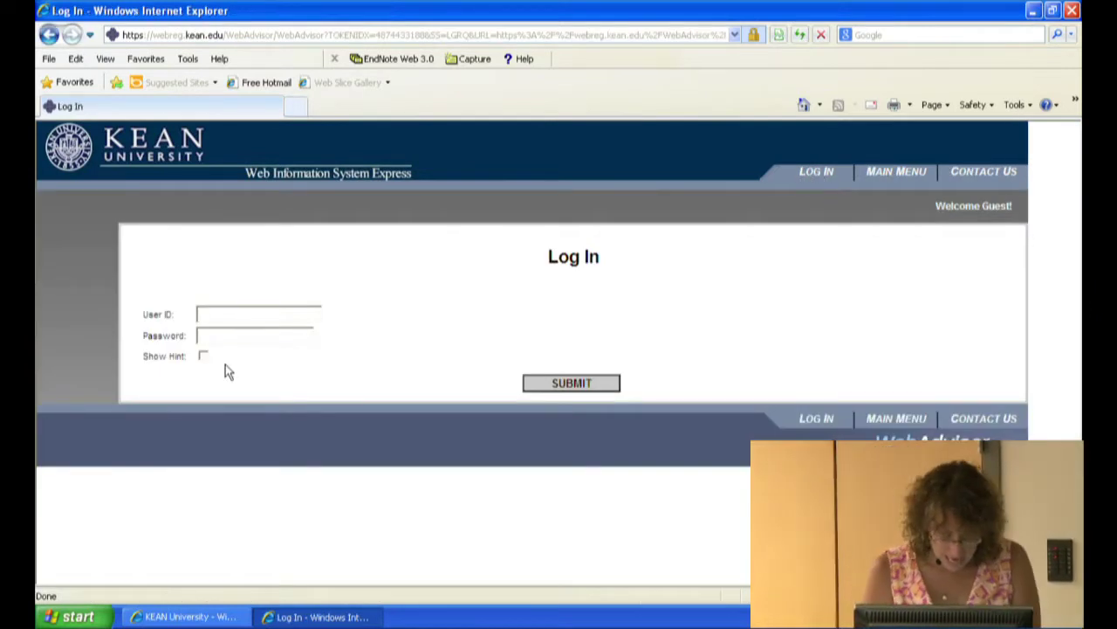
pyautogui.write('karharri')
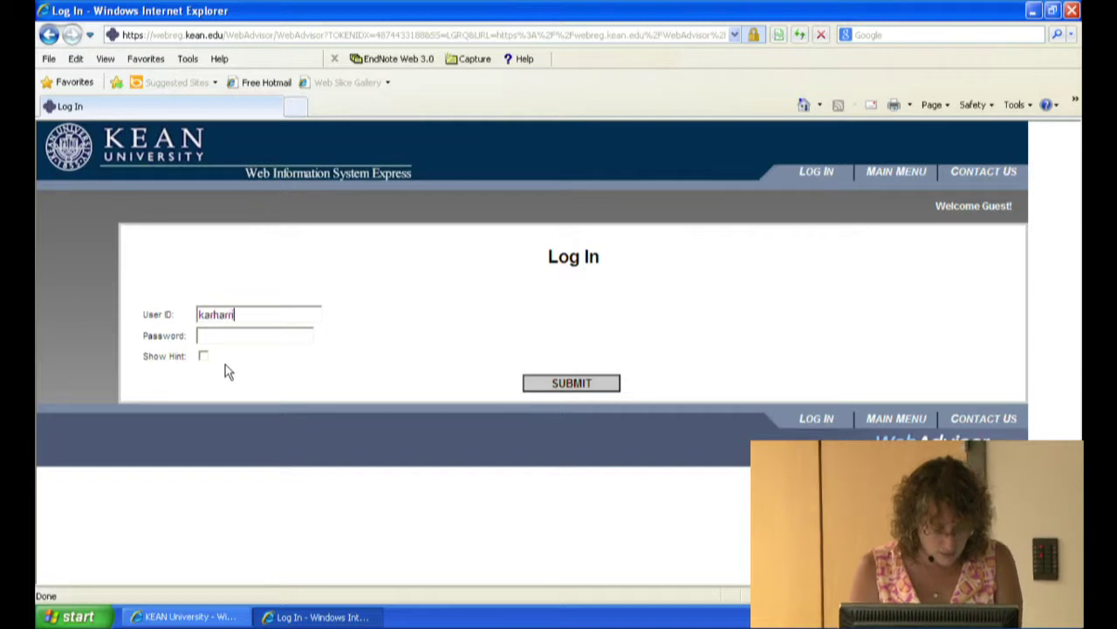
pyautogui.press('Tab')
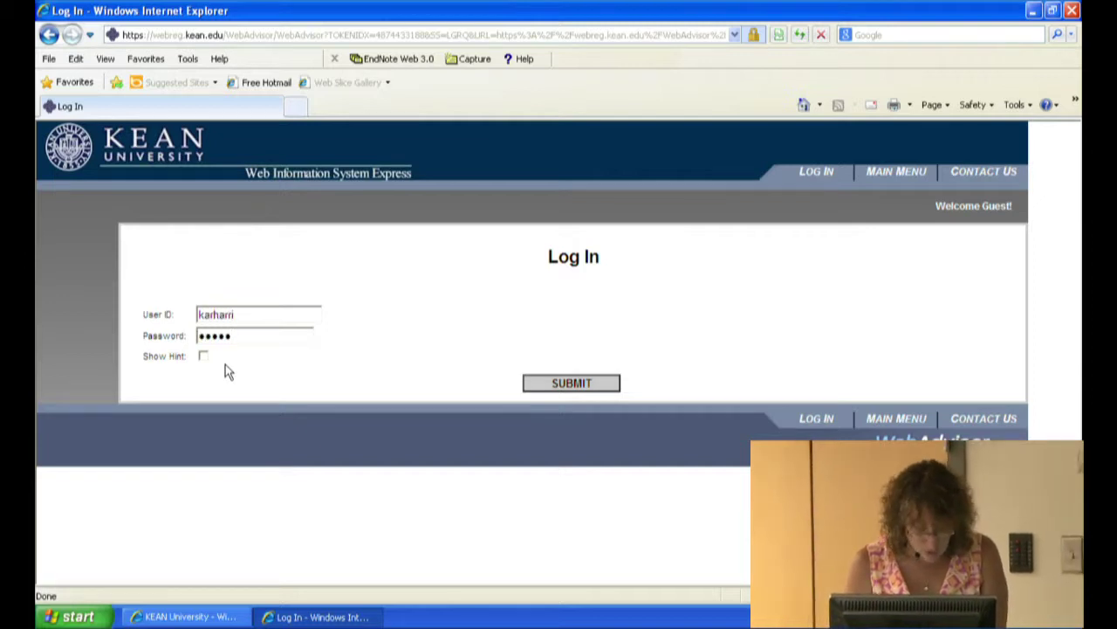
pyautogui.write('x')
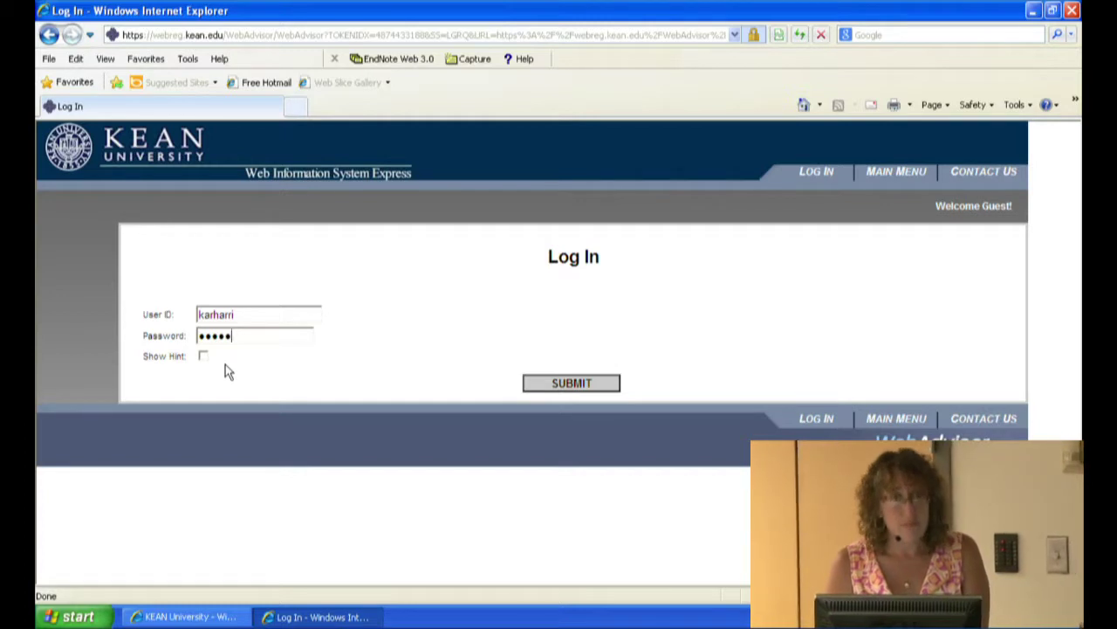
pyautogui.press('Return')
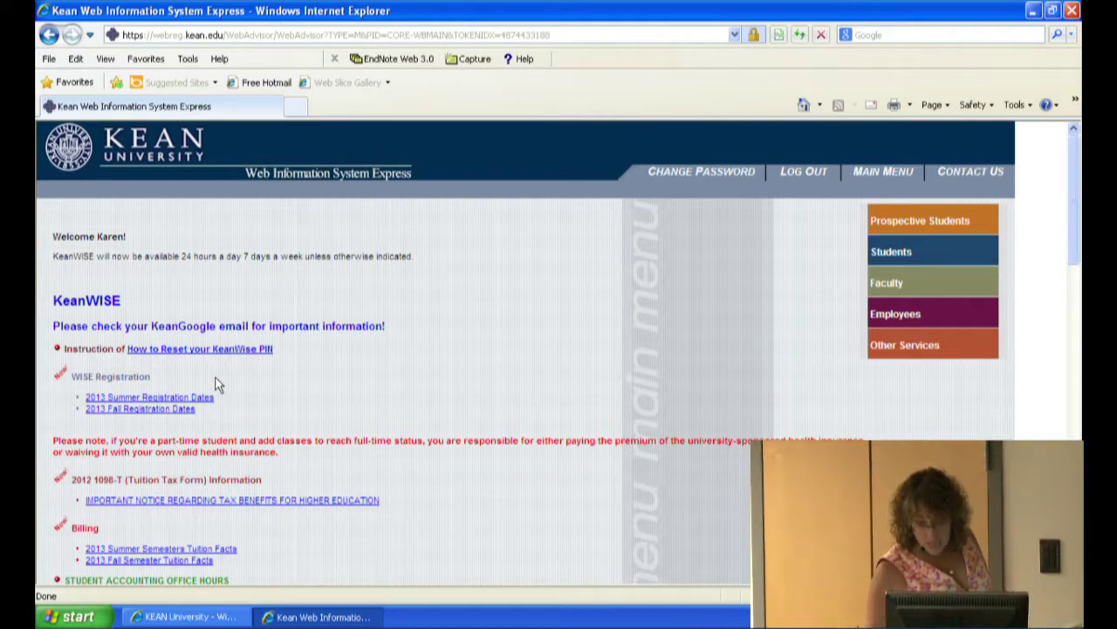
# - Go to Faculty > Class Roster, pick 2013 Fall as the term, and submit
pyautogui.click(924, 285)
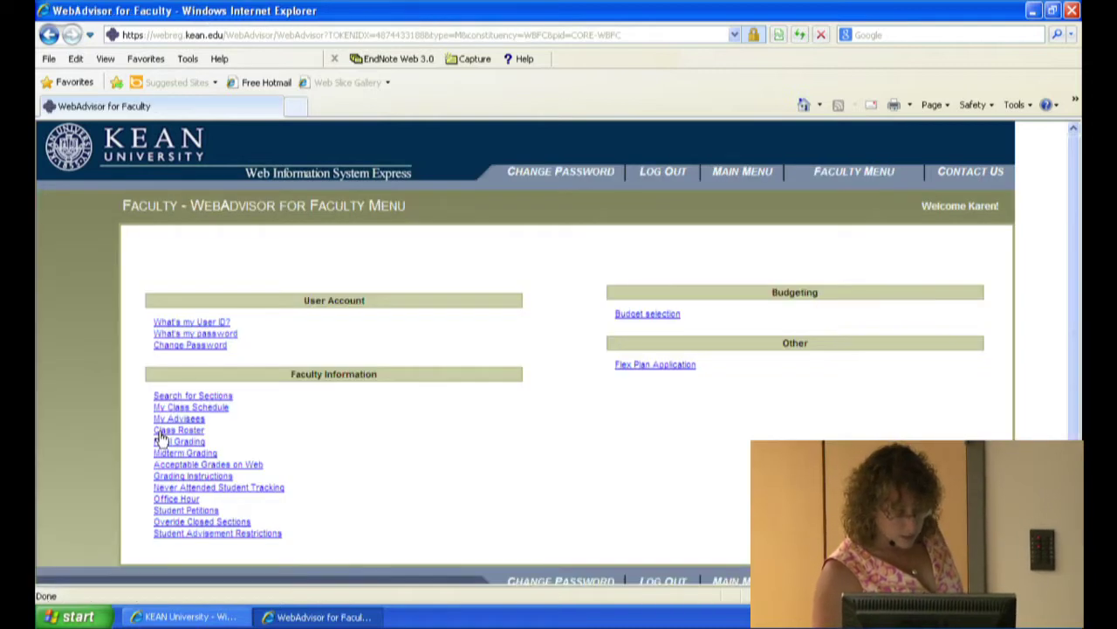
pyautogui.click(163, 430)
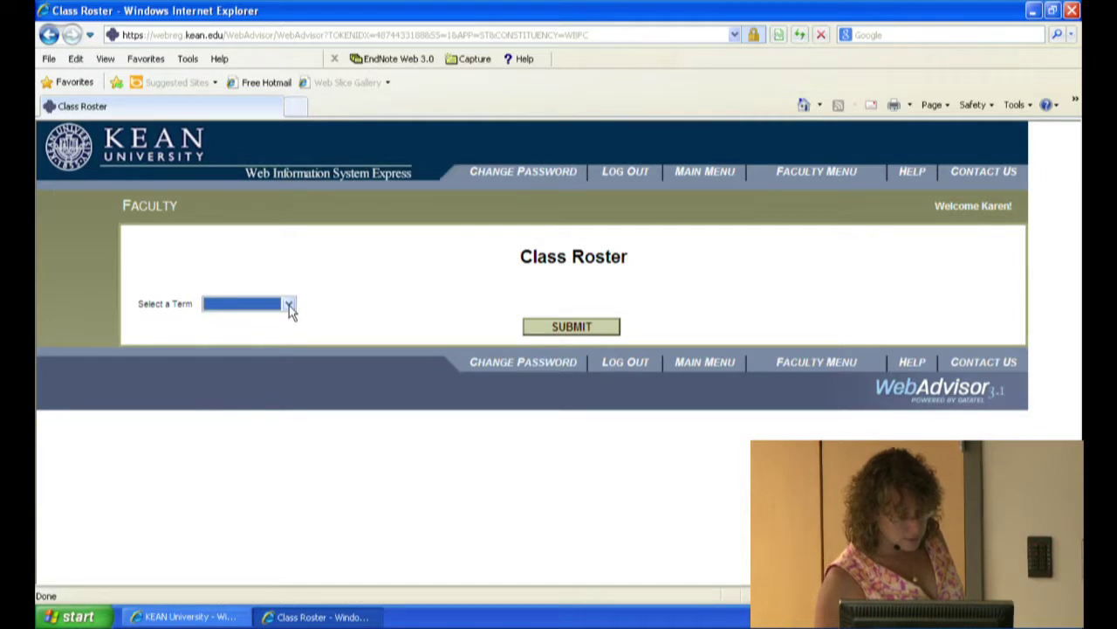
pyautogui.click(288, 305)
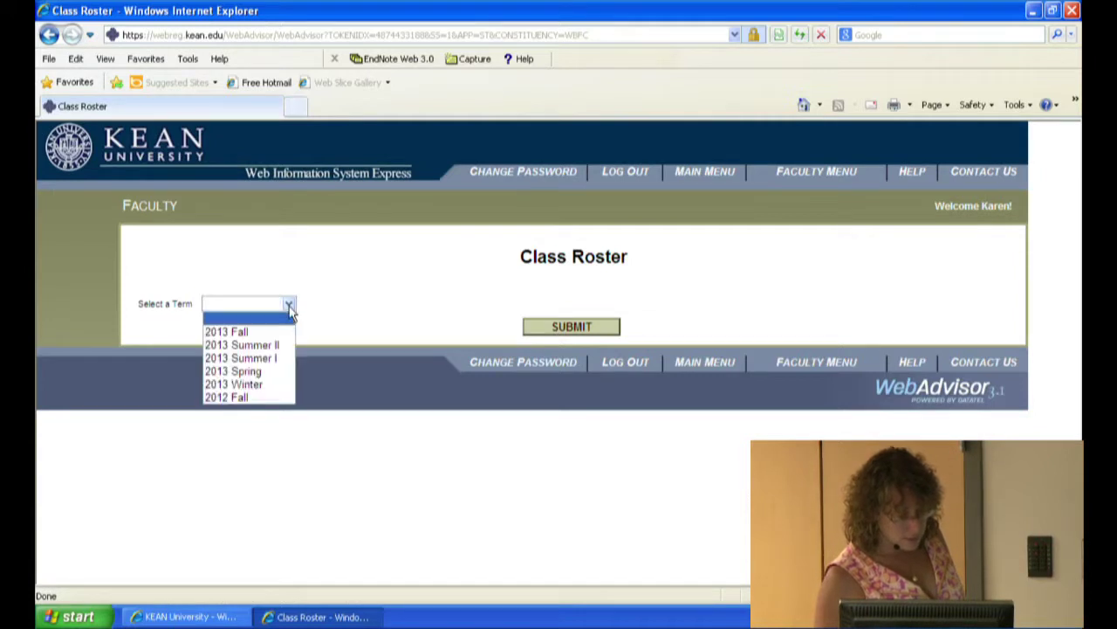
pyautogui.click(238, 339)
pyautogui.click(556, 333)
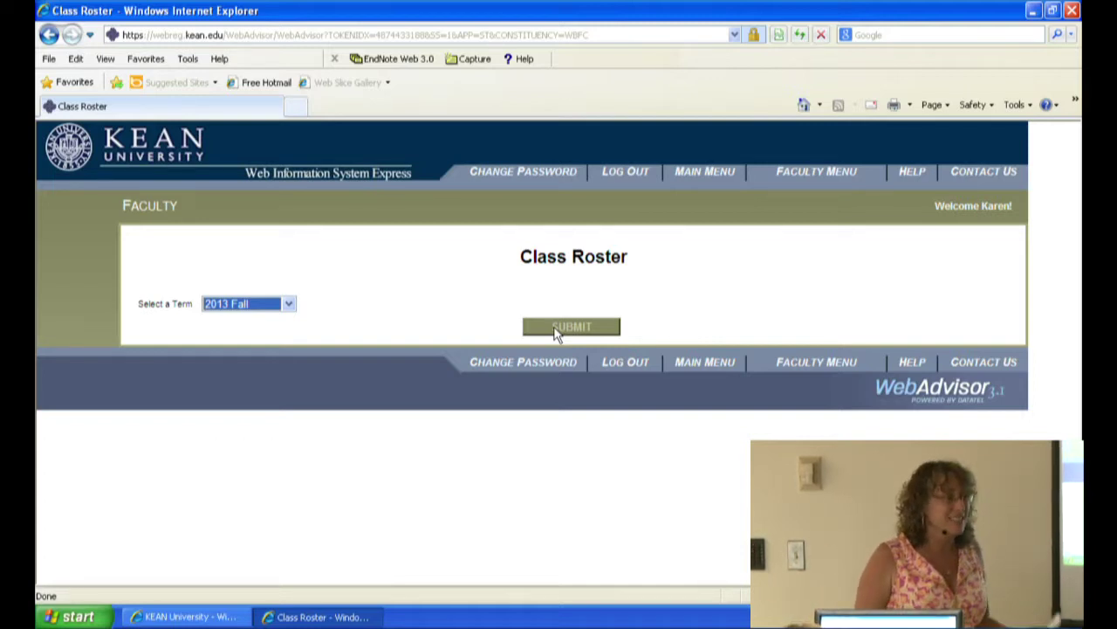
pyautogui.click(556, 333)
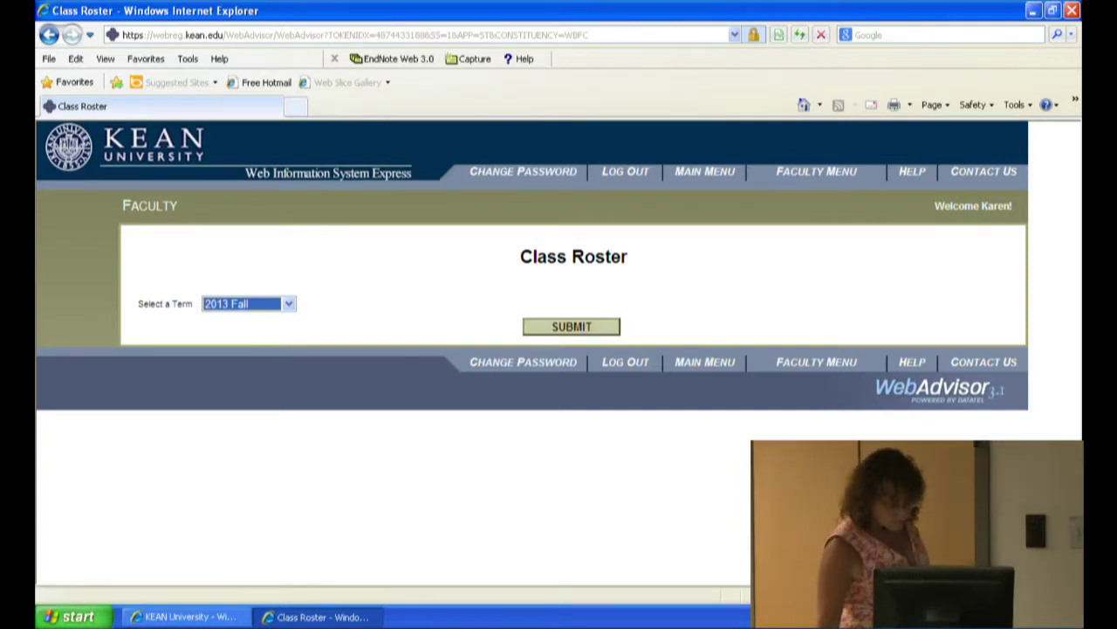
# - Launch Excel 2007 from the Start menu's program list
pyautogui.click(48, 617)
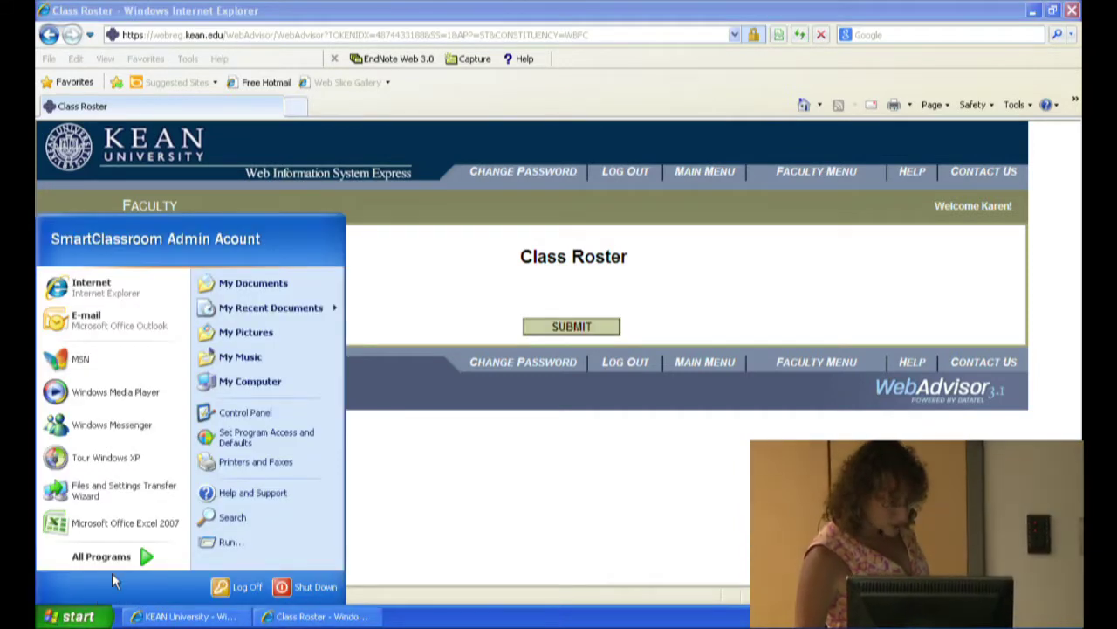
pyautogui.click(158, 521)
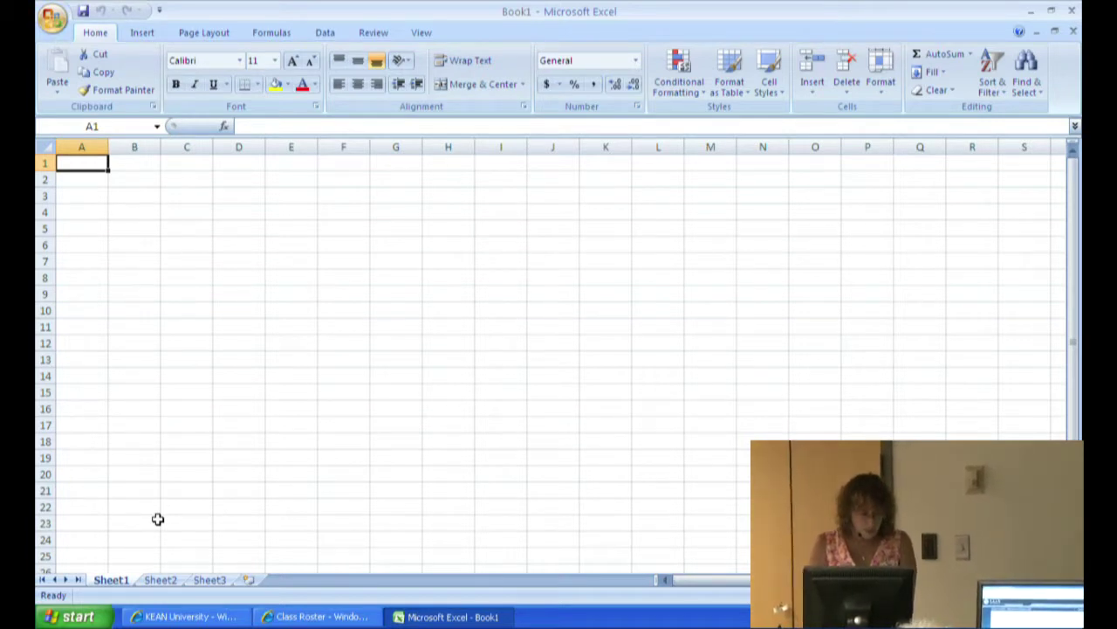
# - Enter the headings Number, Name and ID in cells A1, B1 and C1
pyautogui.write('Number')
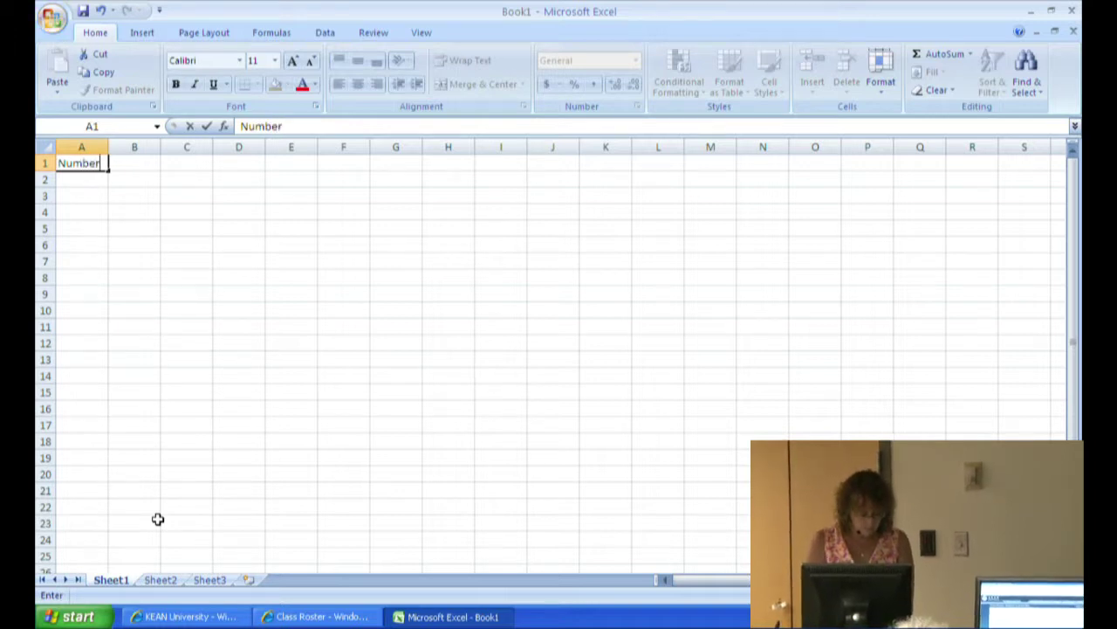
pyautogui.press('Tab')
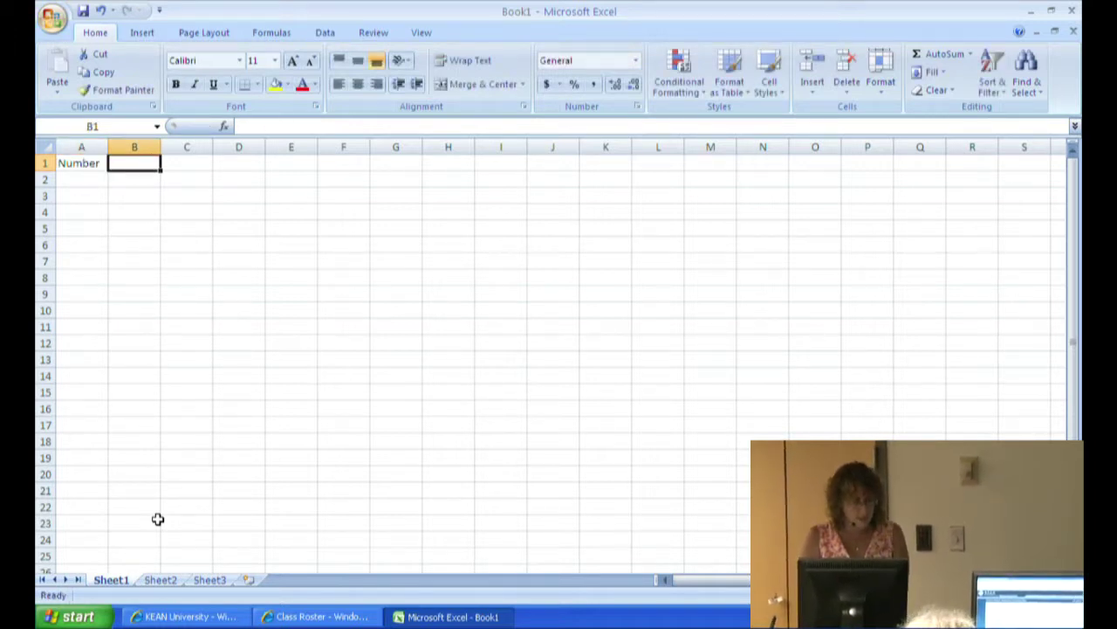
pyautogui.write('Name')
pyautogui.press('Tab')
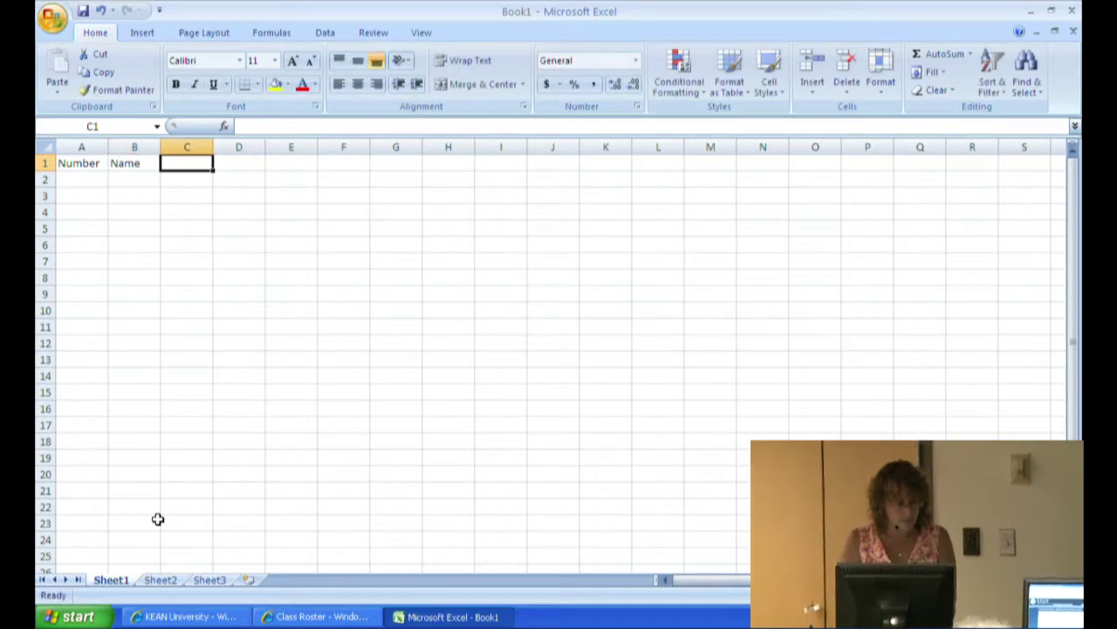
pyautogui.write('ID')
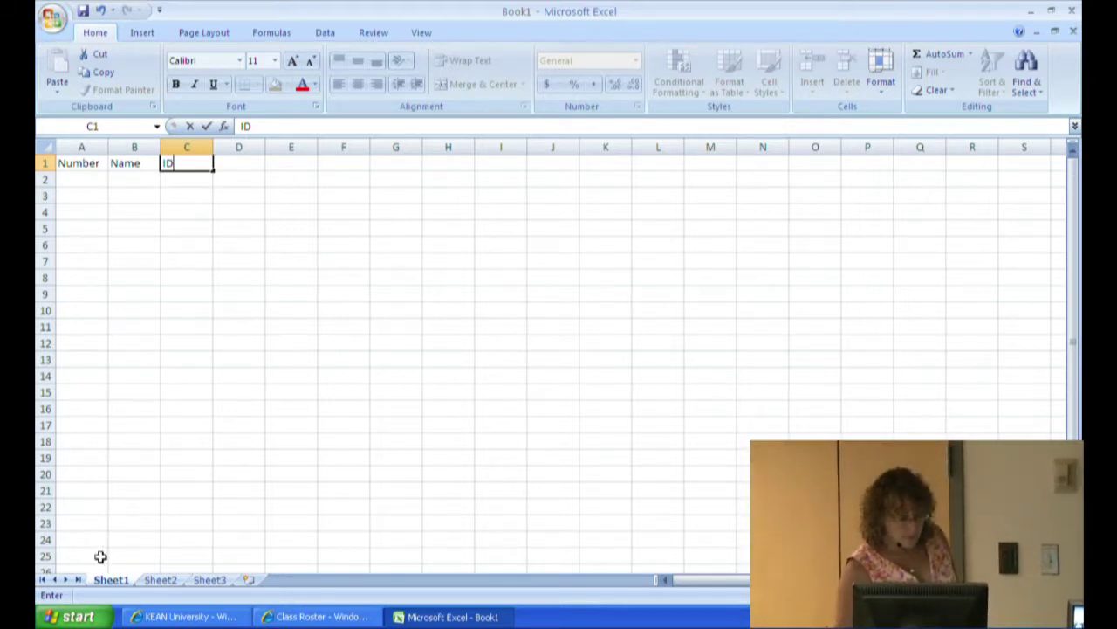
pyautogui.click(91, 180)
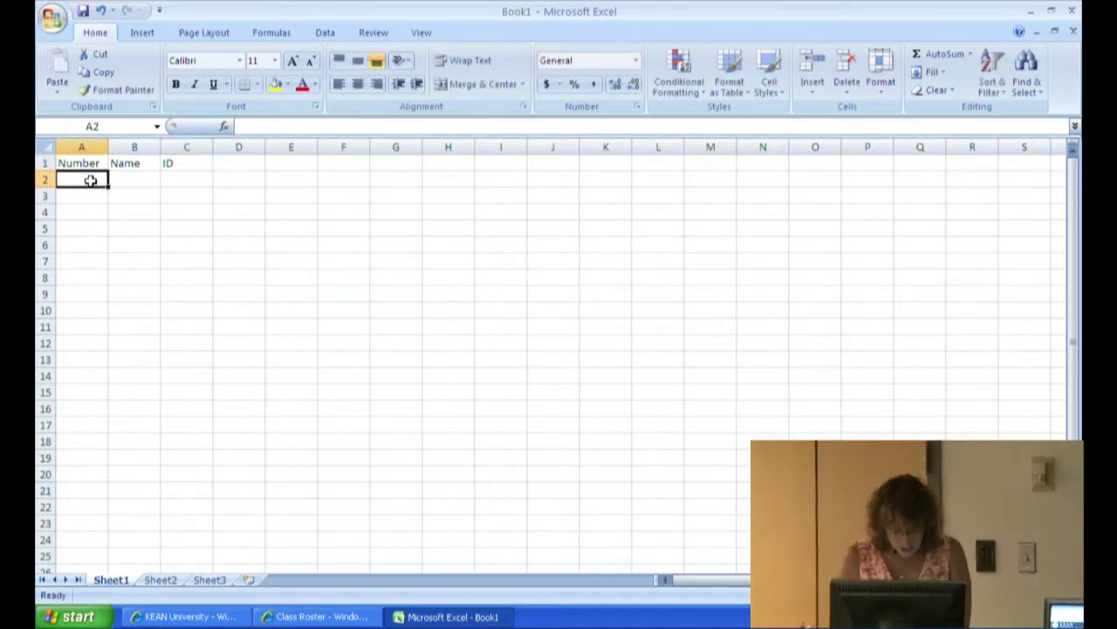
# - Enter Student 1 and Student 2 in A2:A3 and fill the series down to row 21
pyautogui.write('Studen')
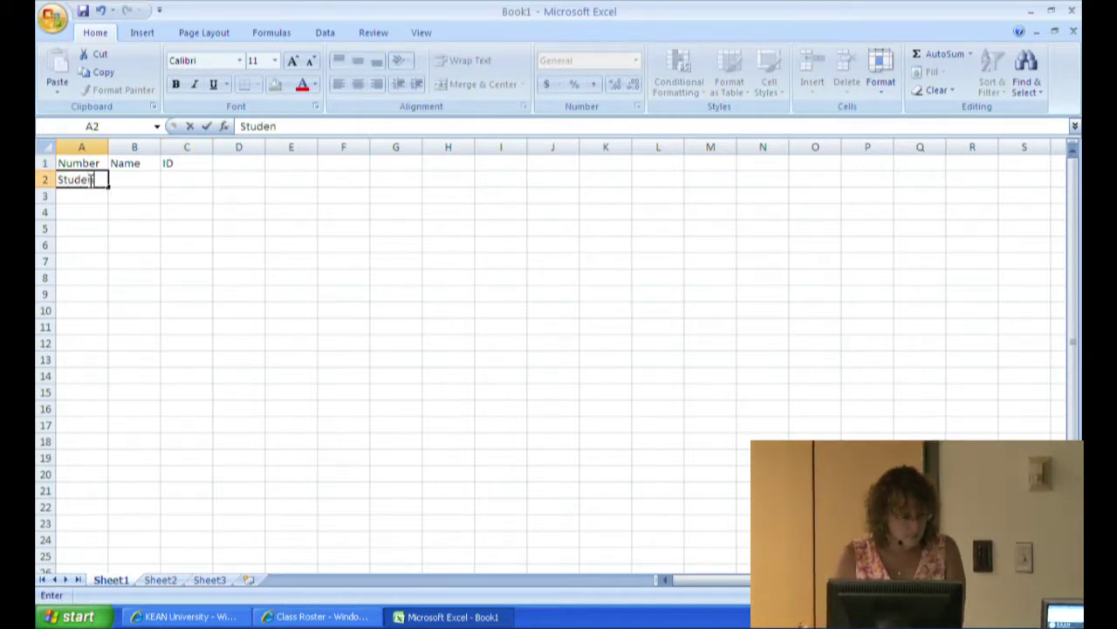
pyautogui.write('t 1')
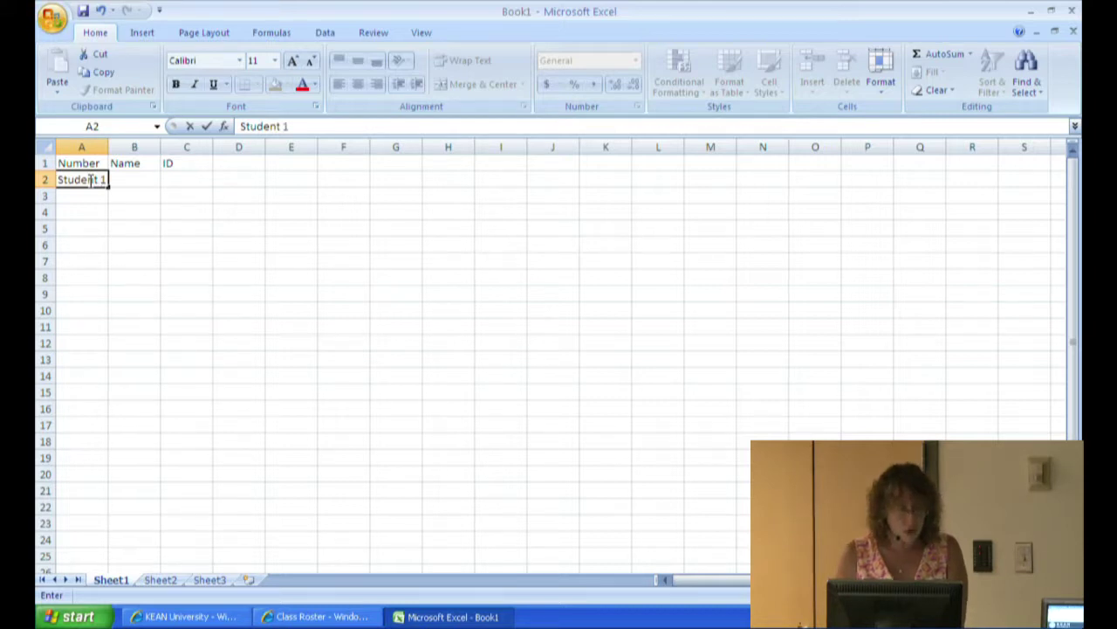
pyautogui.press('Return')
pyautogui.write('S')
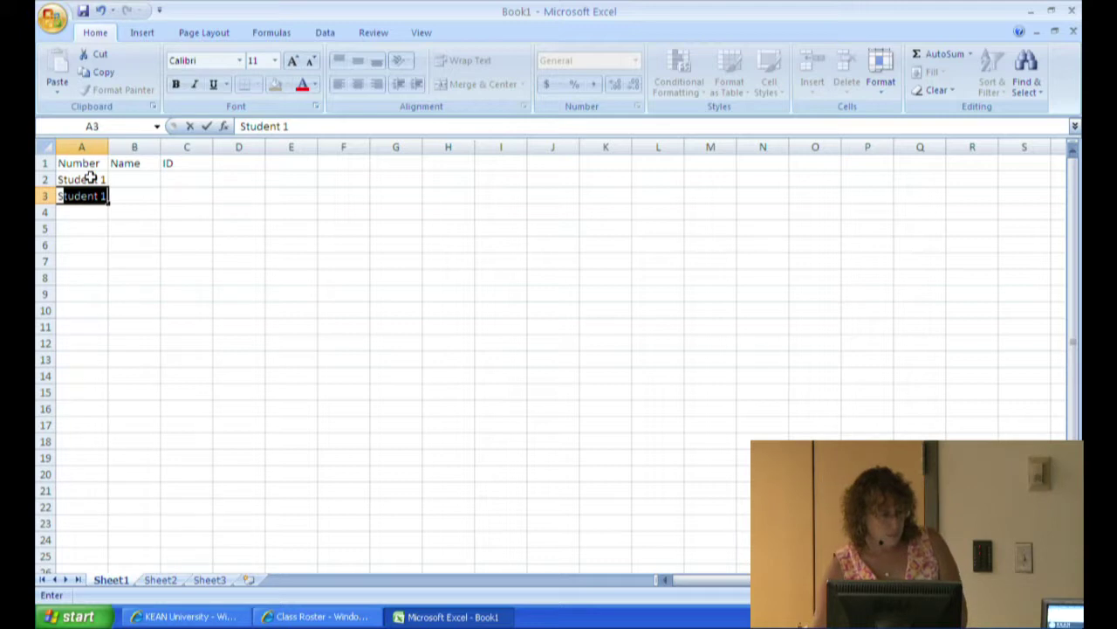
pyautogui.write('tudent')
pyautogui.click(104, 196)
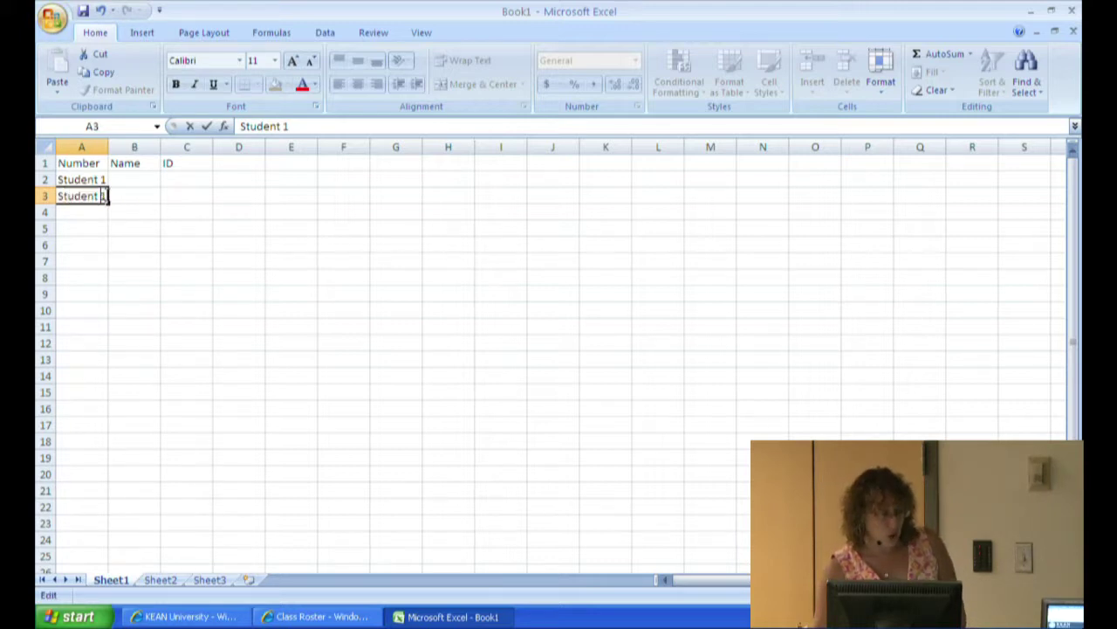
pyautogui.doubleClick(104, 196)
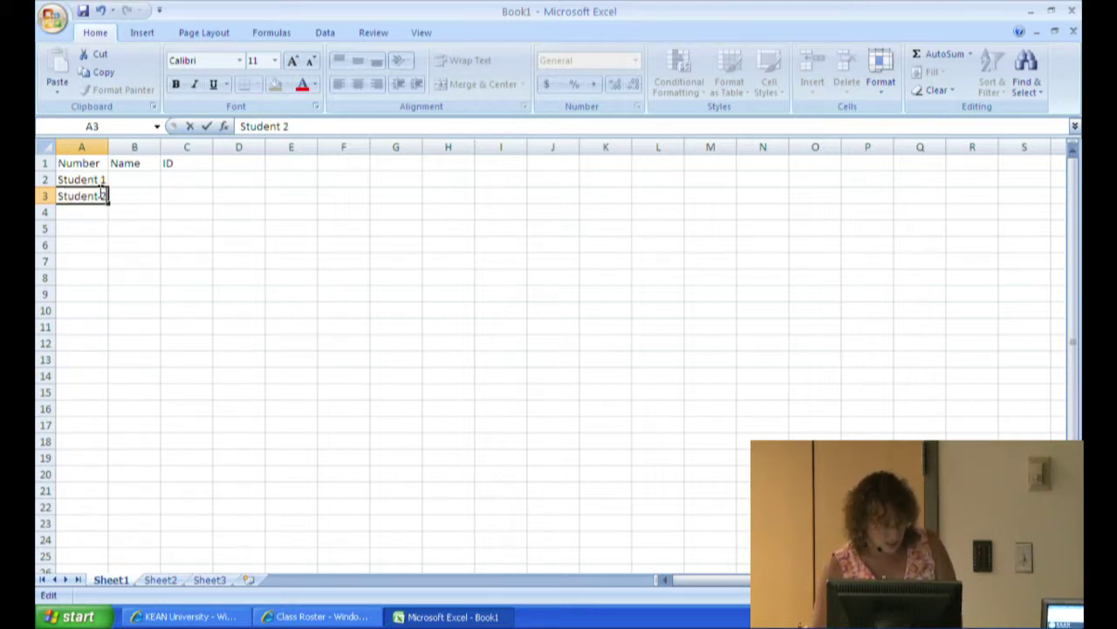
pyautogui.moveTo(78, 180)
pyautogui.mouseDown()
pyautogui.moveTo(96, 197)
pyautogui.moveTo(113, 282)
pyautogui.moveTo(106, 496)
pyautogui.mouseUp()
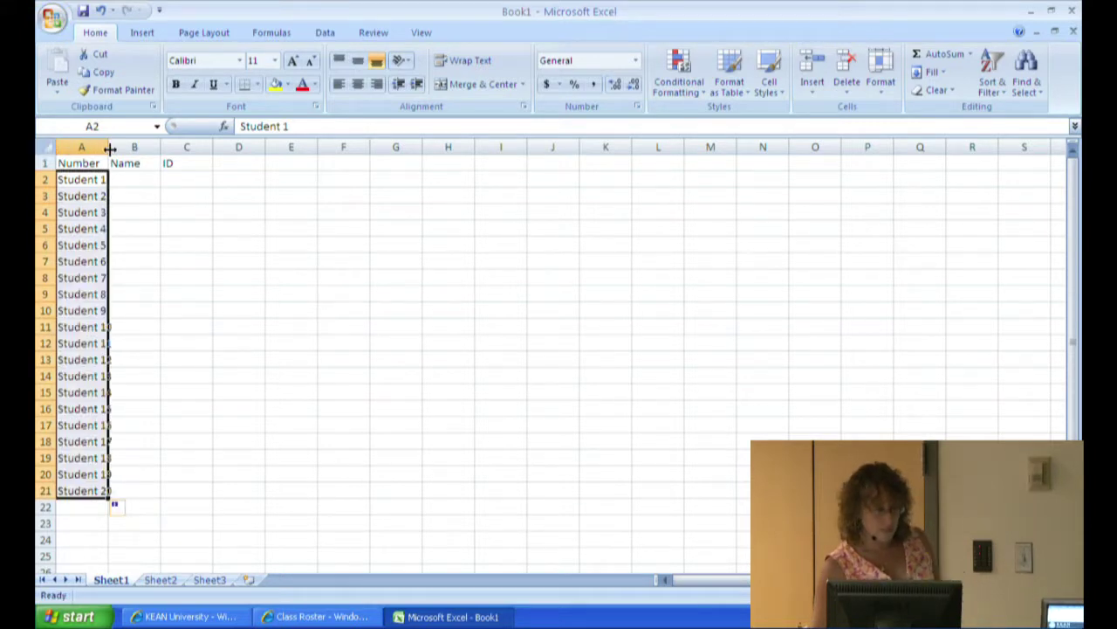
# - AutoFit column A so Student 1 to Student 20 display fully
pyautogui.doubleClick(110, 148)
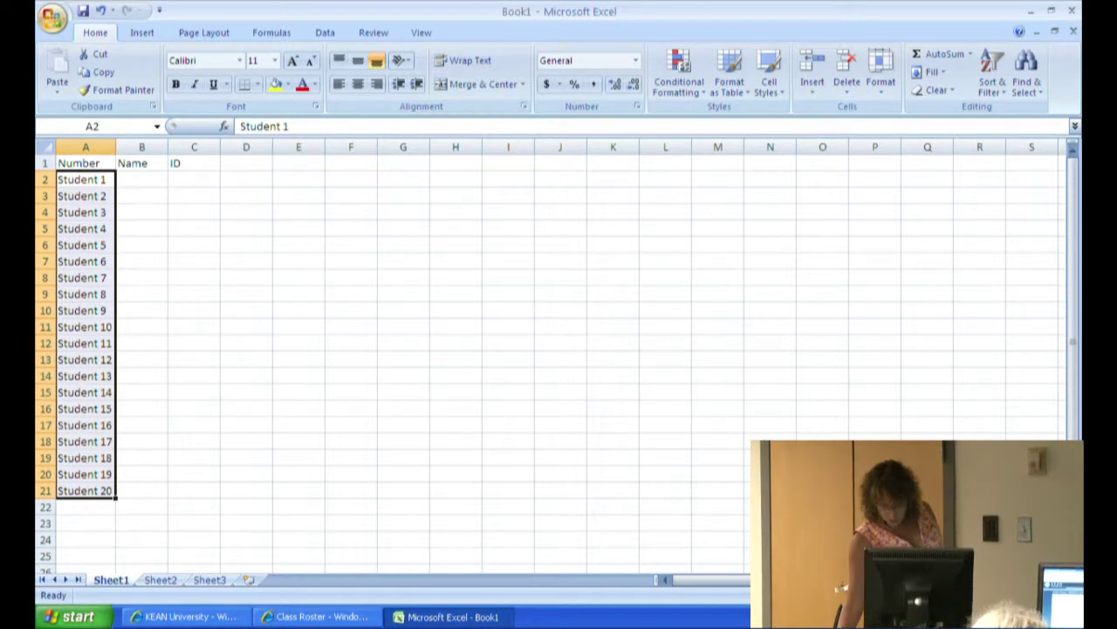
pyautogui.scroll(2, 559, 349)
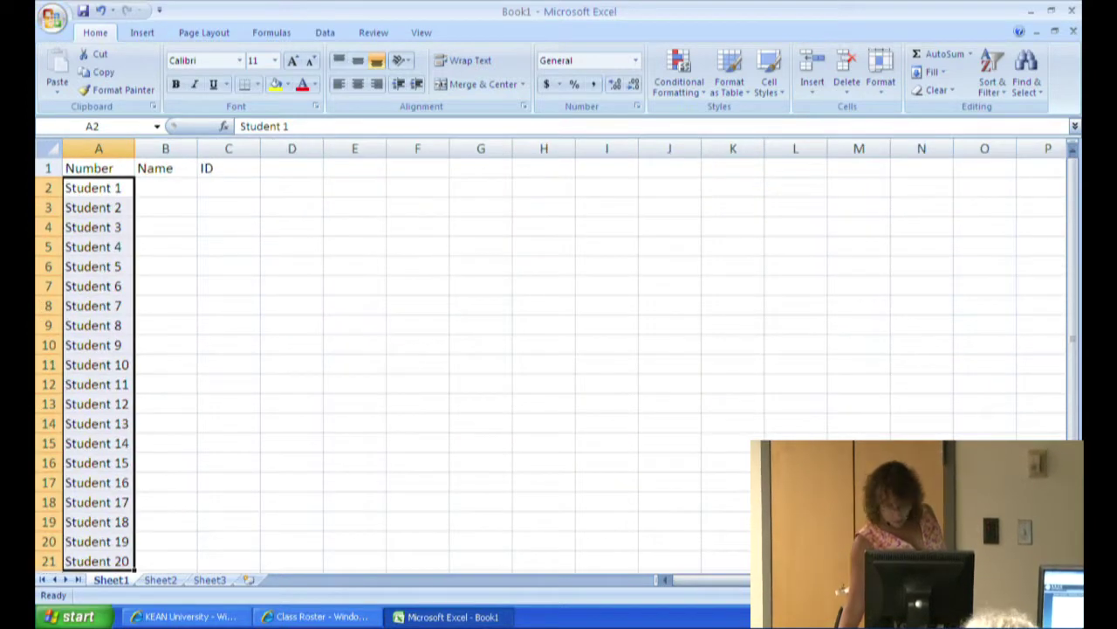
pyautogui.scroll(-2, 559, 349)
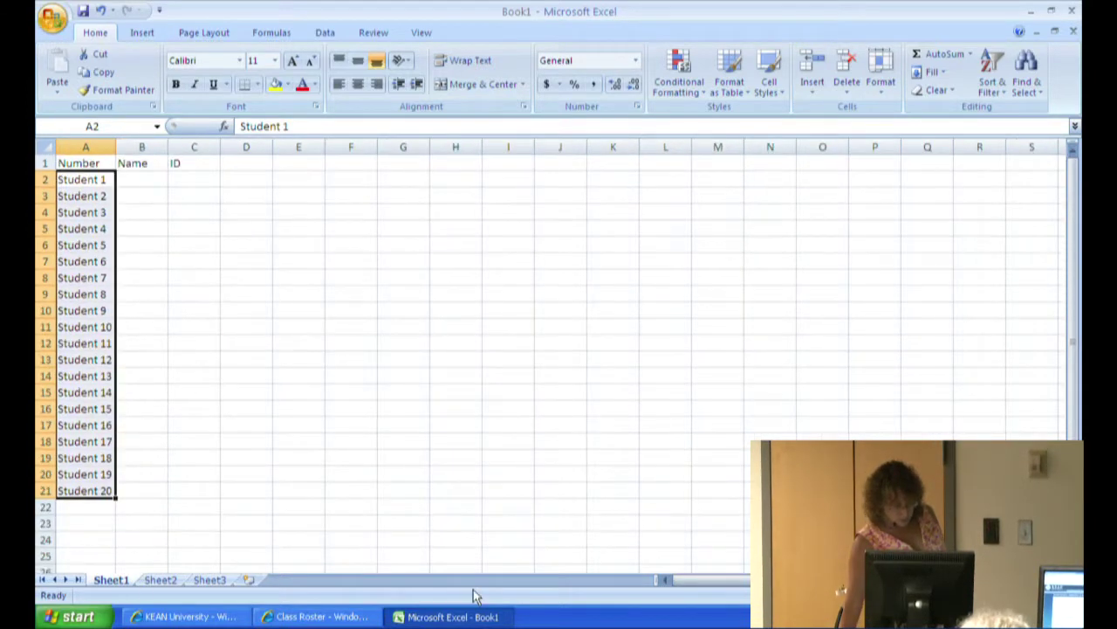
# - Rename the Sheet1 tab to KeanWise Data
pyautogui.doubleClick(110, 580)
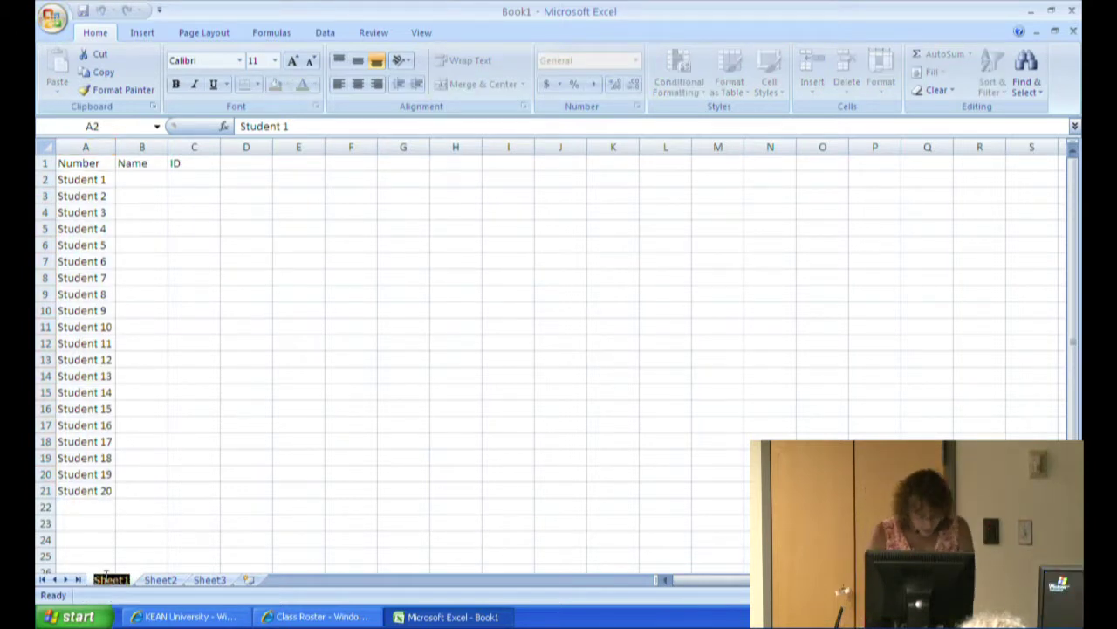
pyautogui.write('Kean')
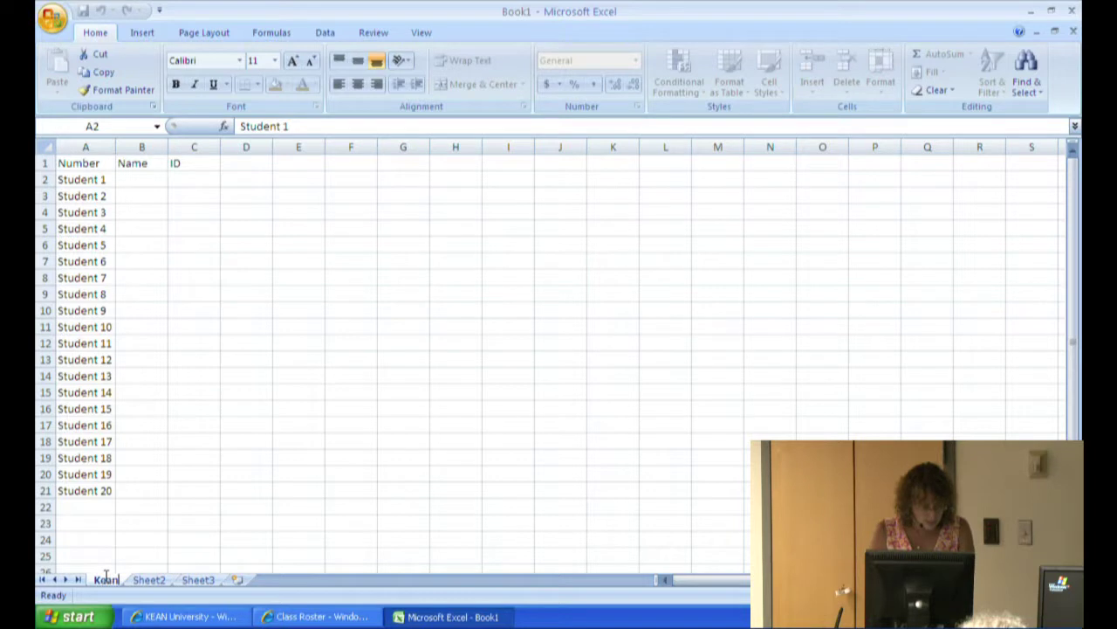
pyautogui.write('Wise Dat')
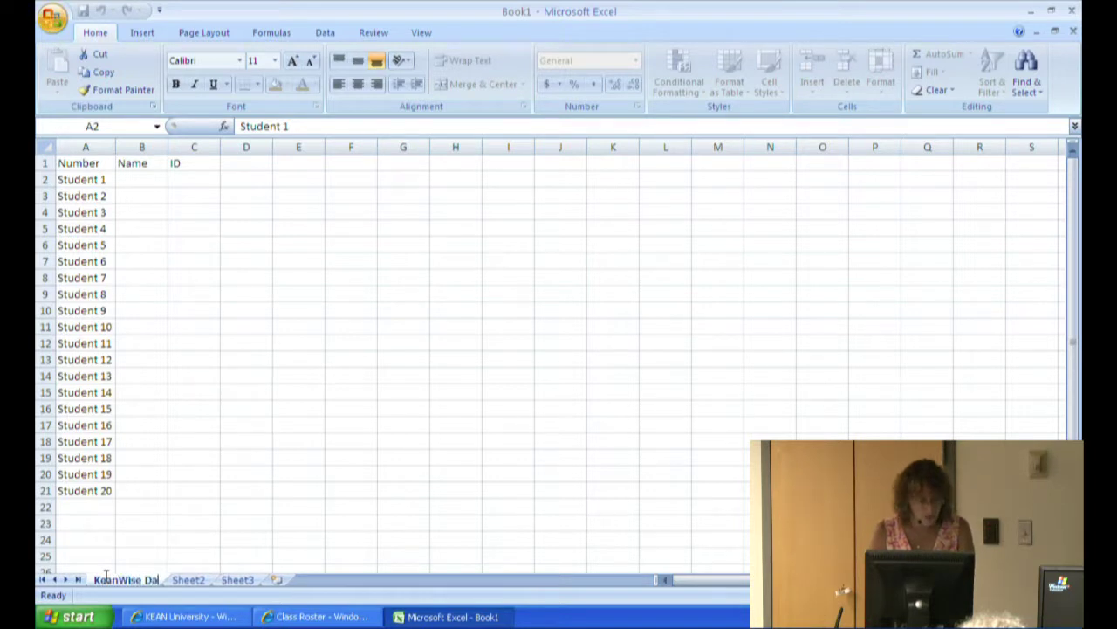
pyautogui.write('a')
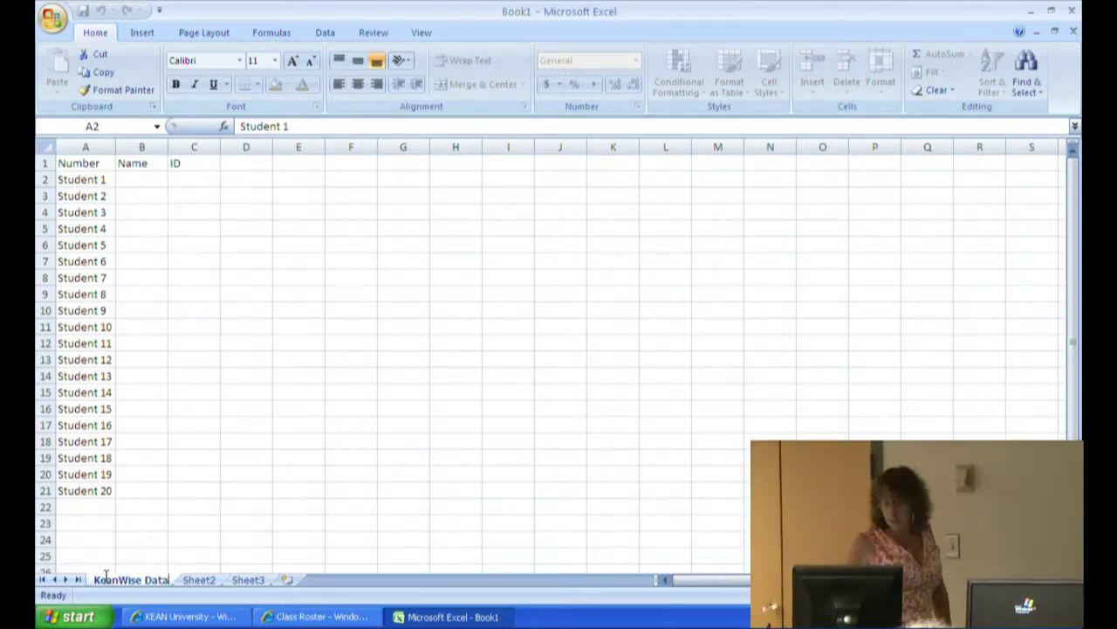
# - Confirm the KeanWise Data sheet name and return to the grid
pyautogui.click(109, 582)
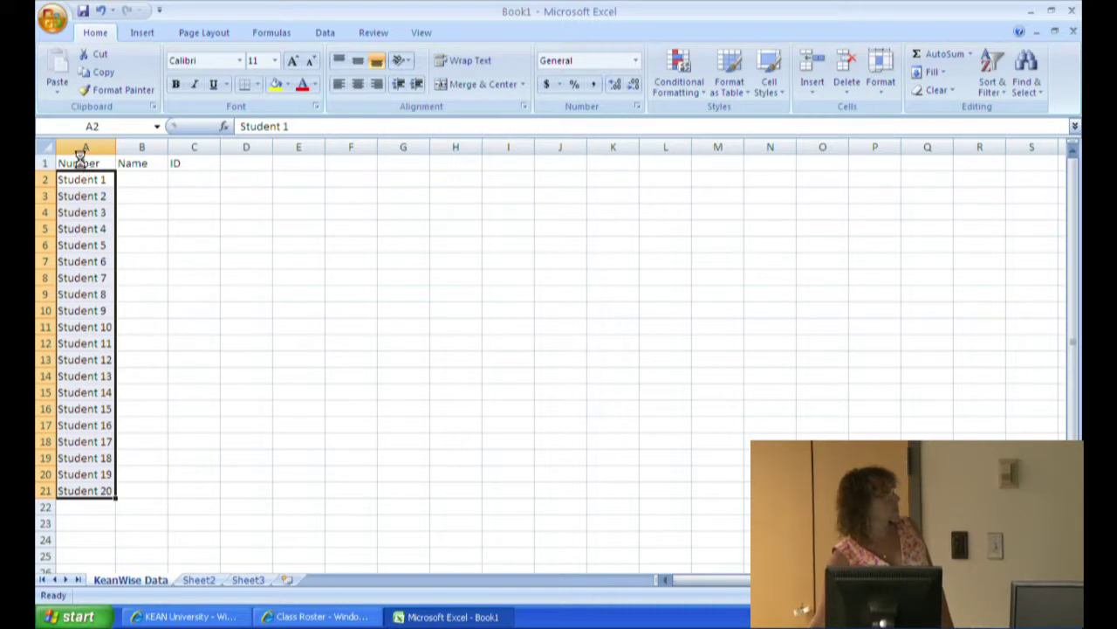
# - In Save As (Ctrl+S), create a new Fall 2013 folder and open it
pyautogui.hotkey('ctrl', 's')
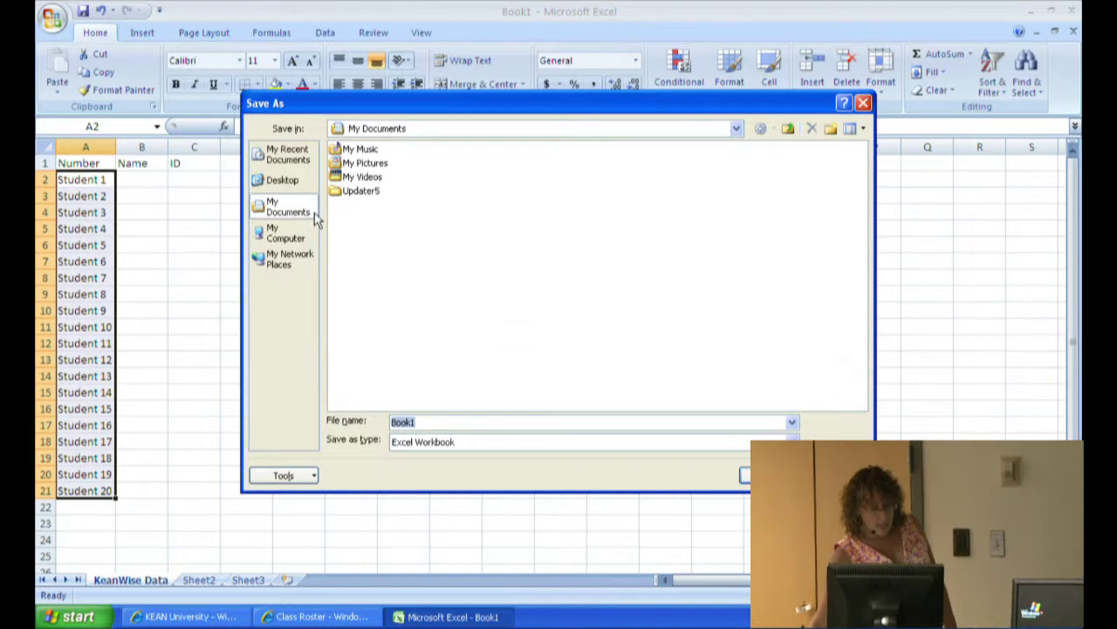
pyautogui.click(831, 129)
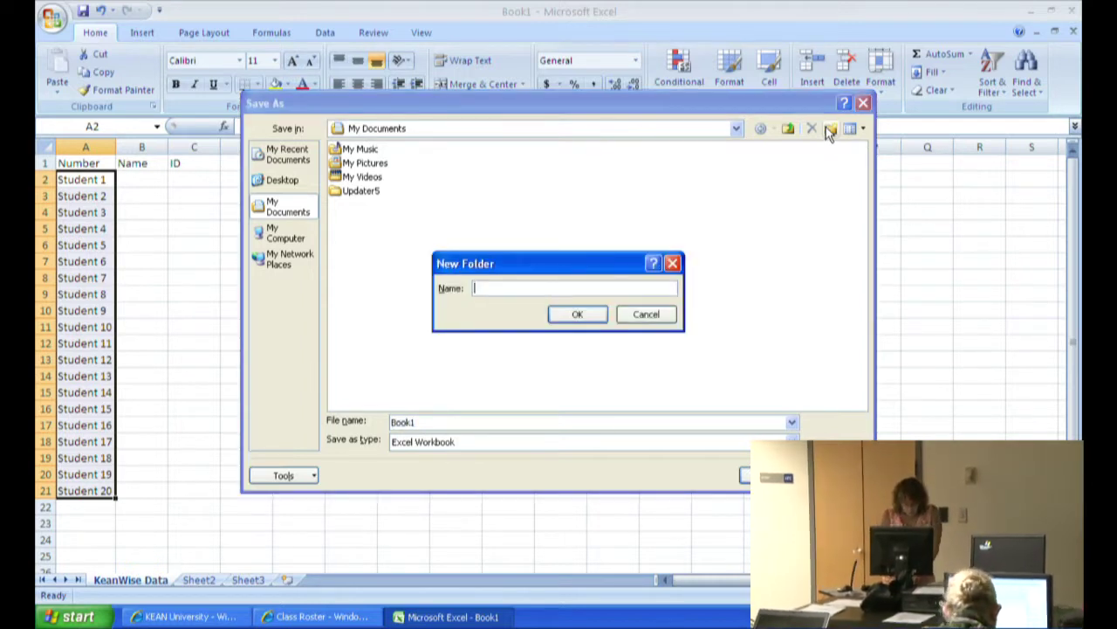
pyautogui.write('Fa')
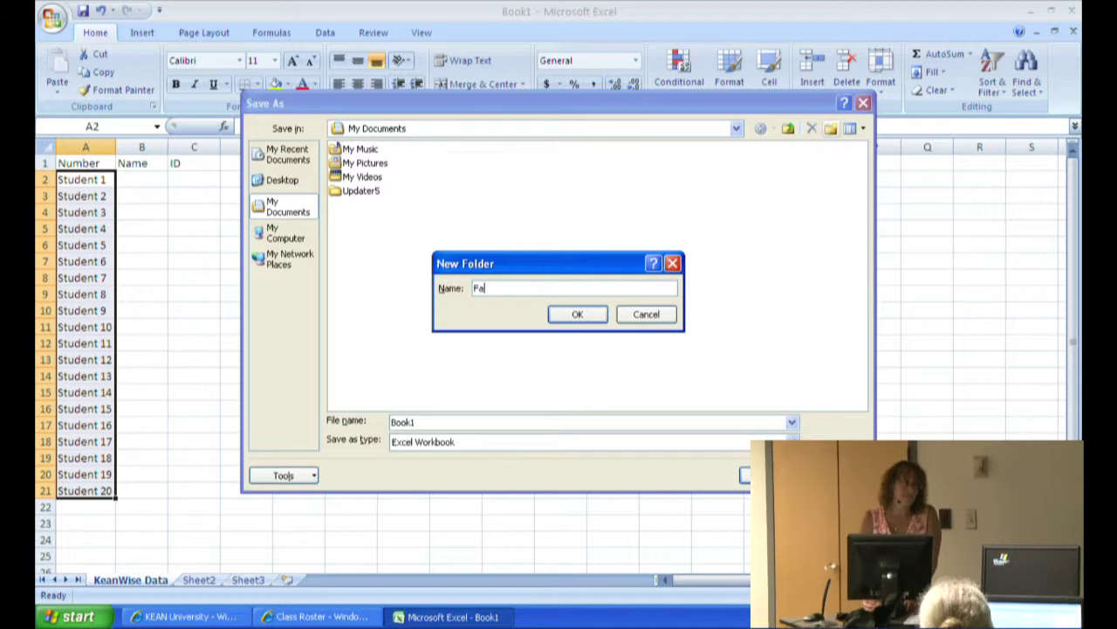
pyautogui.write('ll 2013')
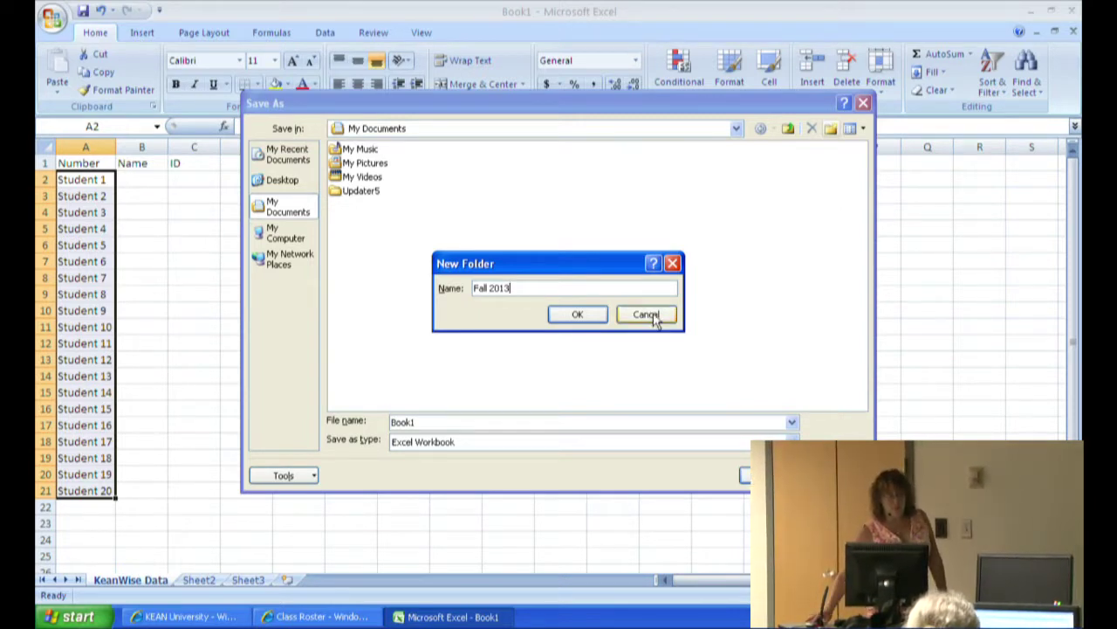
pyautogui.click(578, 315)
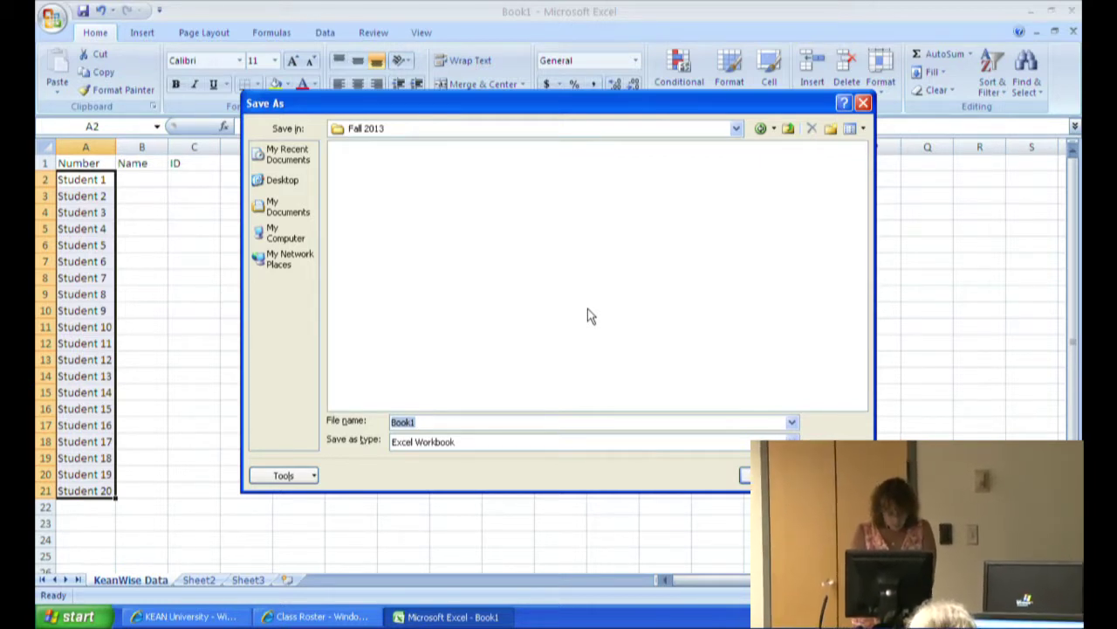
# - Enter GE1000-FA13-Gradebook as the file name and save the workbook
pyautogui.write('G')
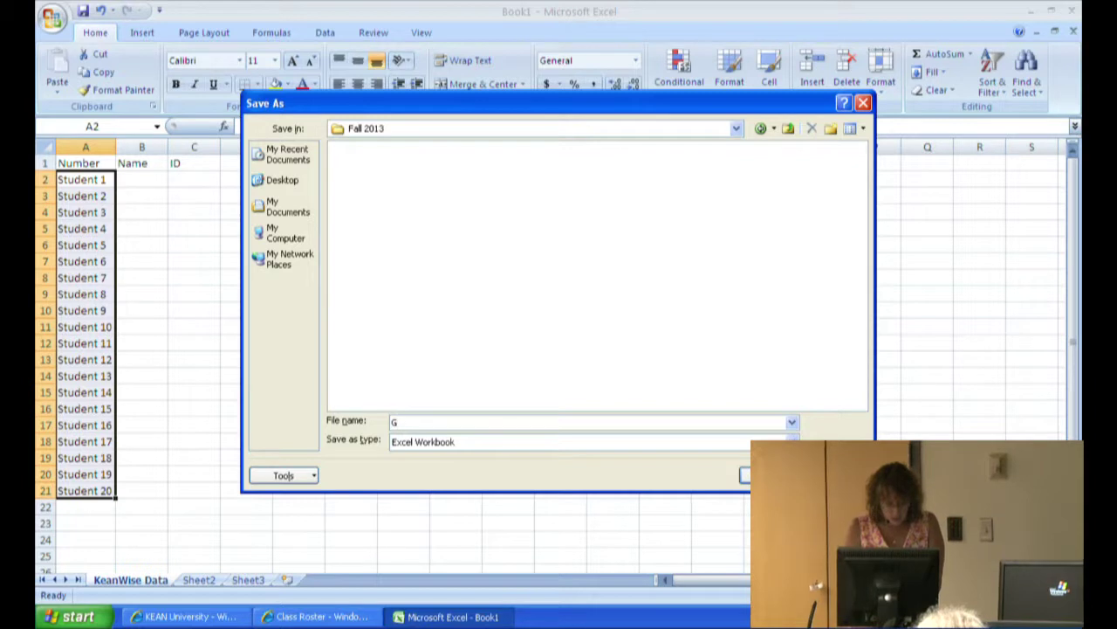
pyautogui.write('E1000-FA201')
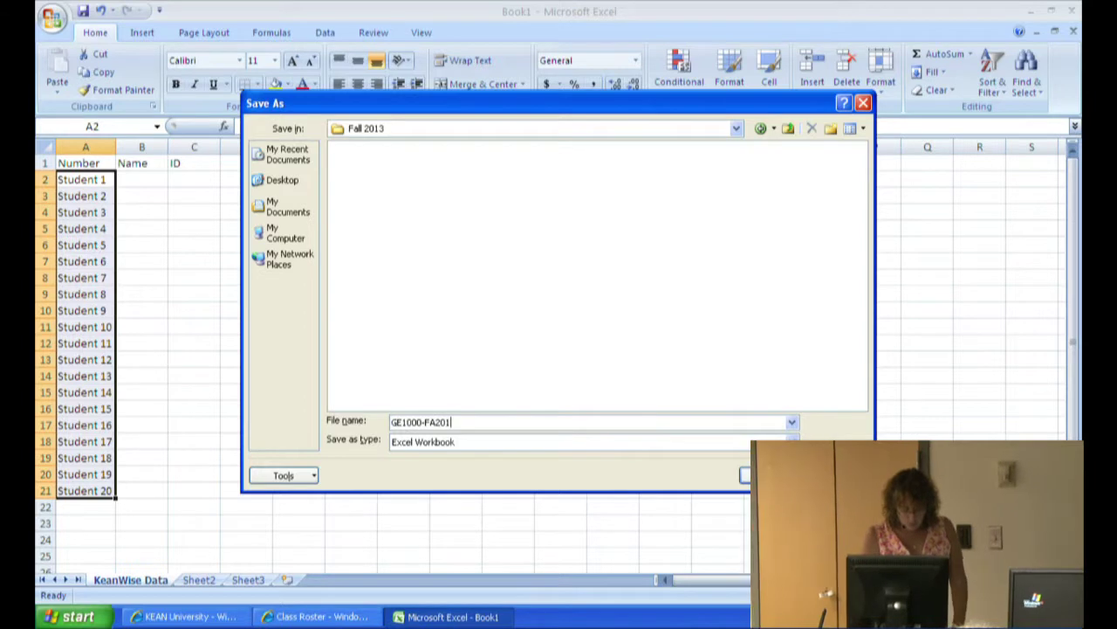
pyautogui.write('3')
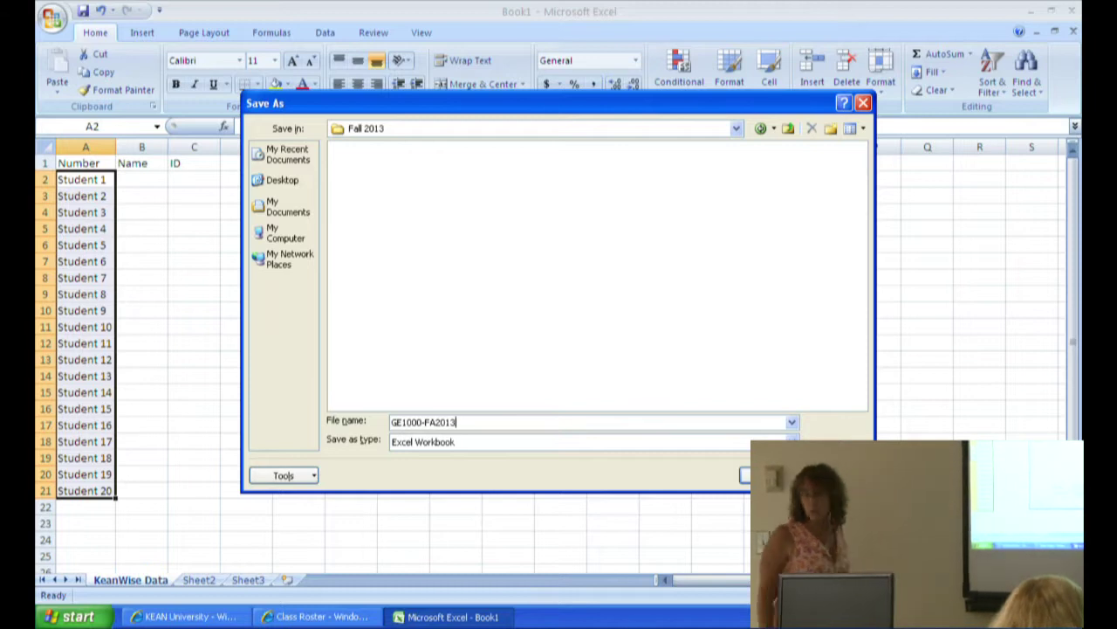
pyautogui.press('BackSpace')
pyautogui.press('BackSpace')
pyautogui.press('BackSpace')
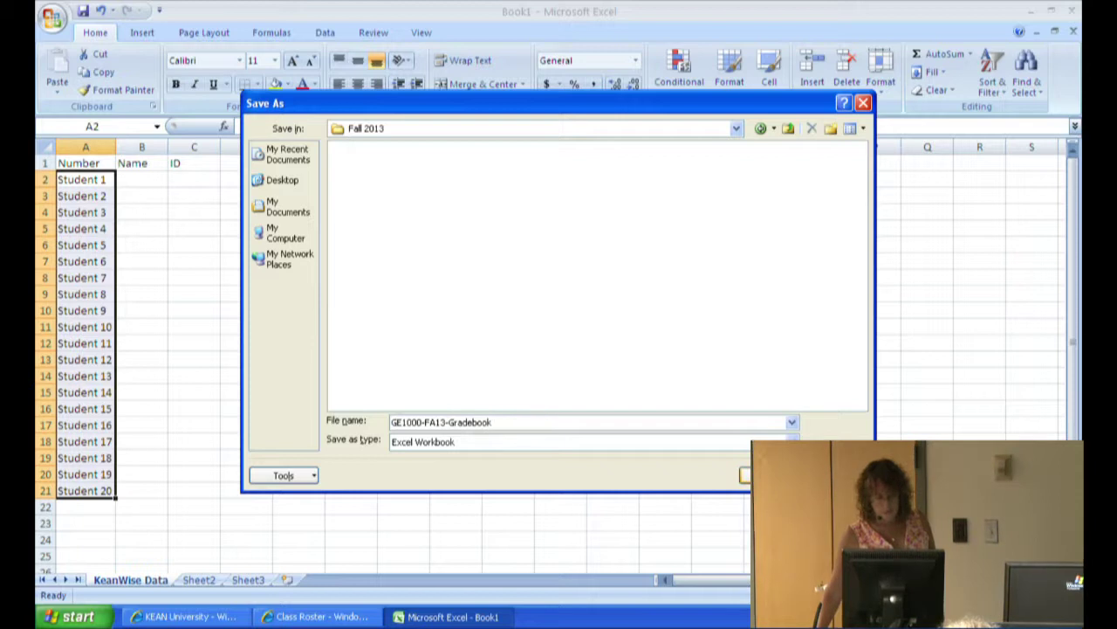
pyautogui.press('Return')
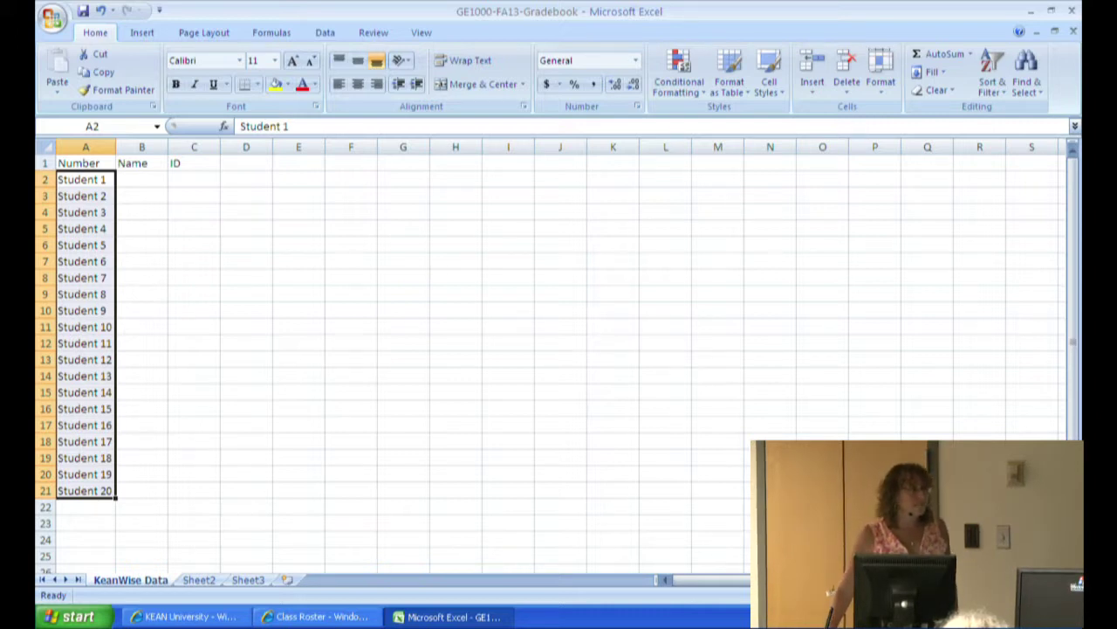
# - Rename the Sheet2 tab to 'Attend' and return to KeanWise Data
pyautogui.click(199, 580)
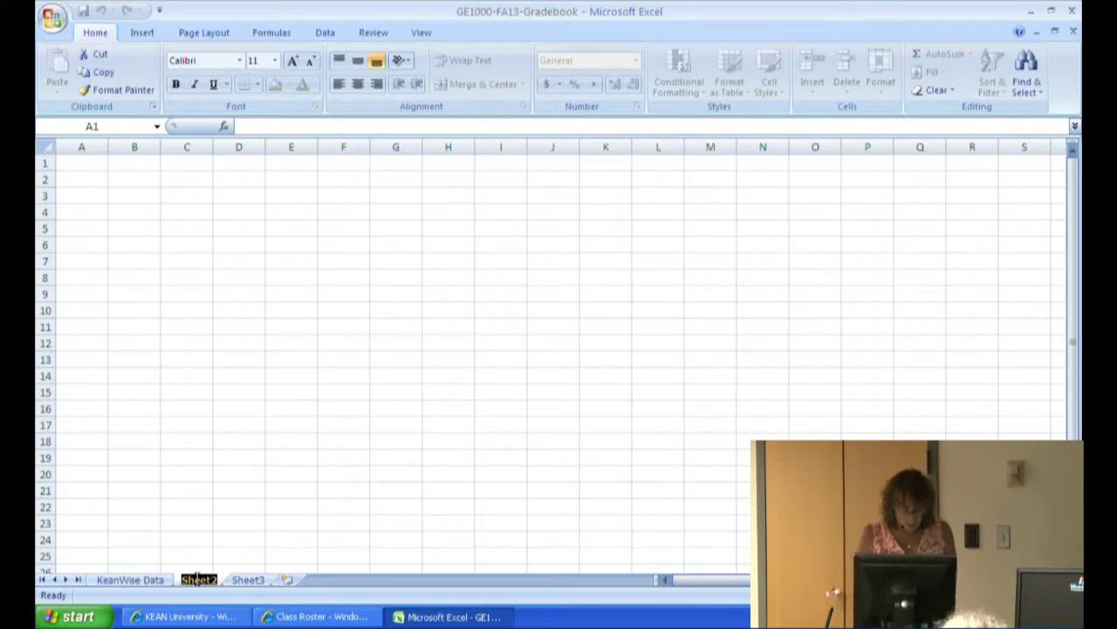
pyautogui.write('Atte')
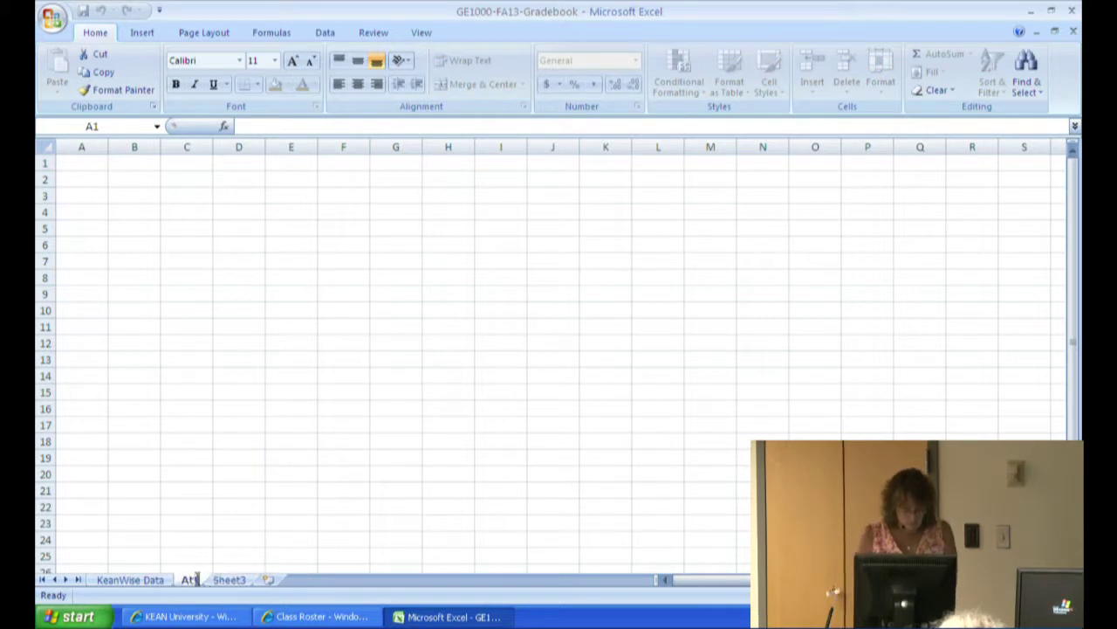
pyautogui.write('nd')
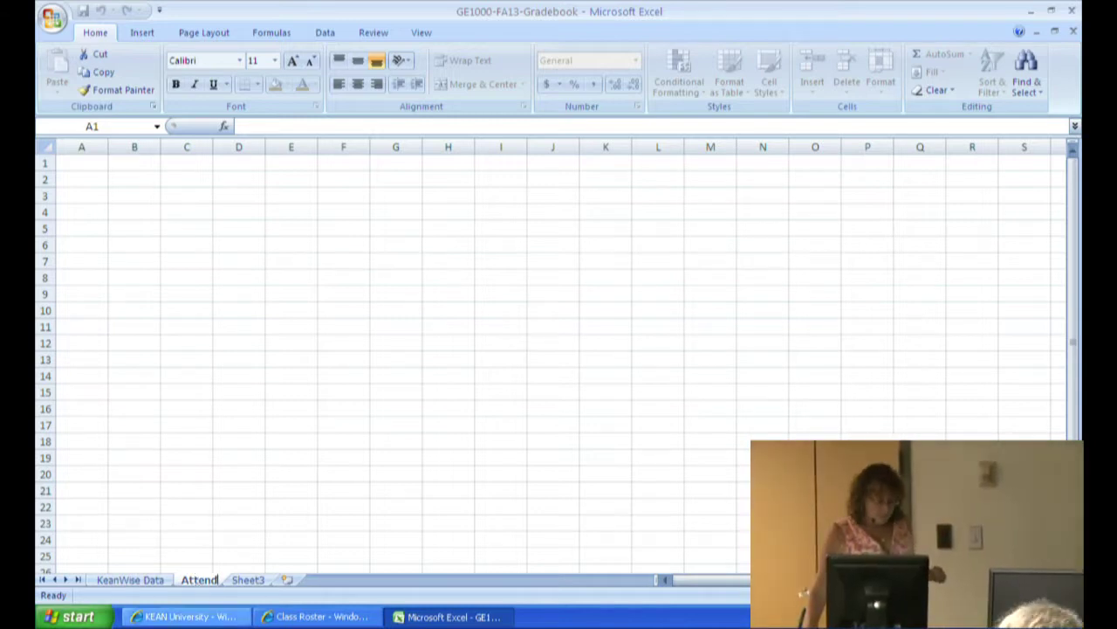
pyautogui.click(117, 579)
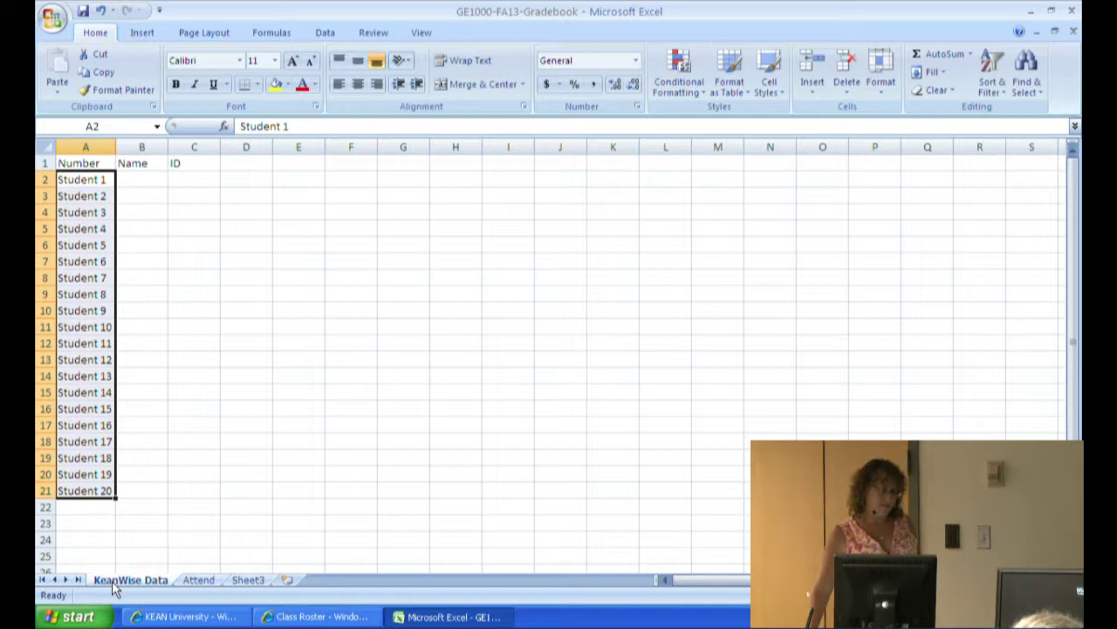
# - Type 'Name' in cell A1 of Attend, then select A2 on KeanWise Data
pyautogui.click(196, 583)
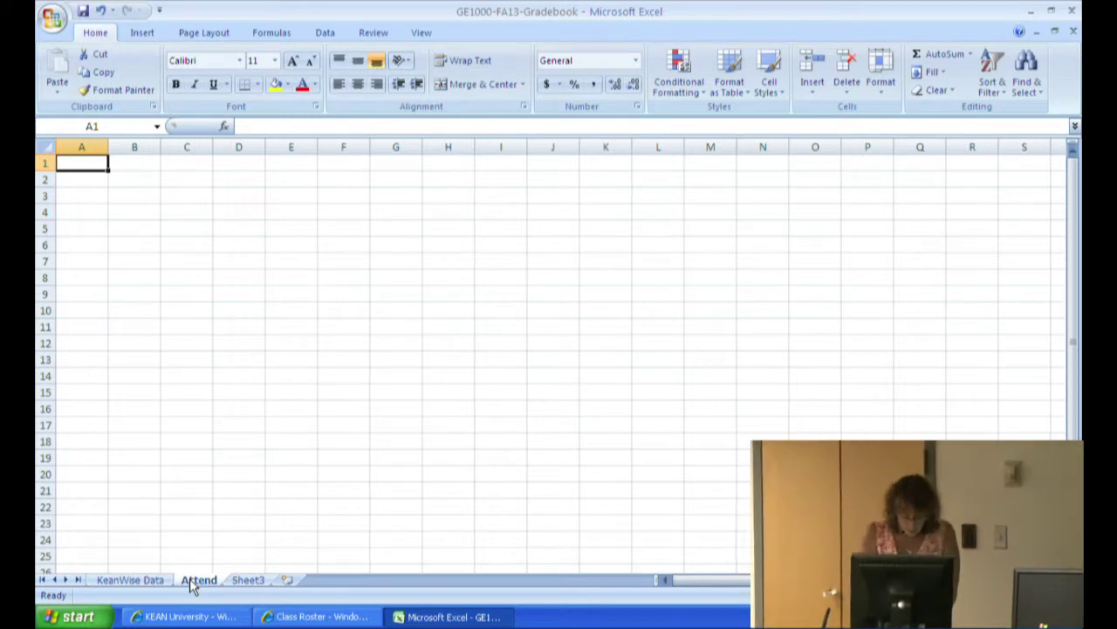
pyautogui.write('Name')
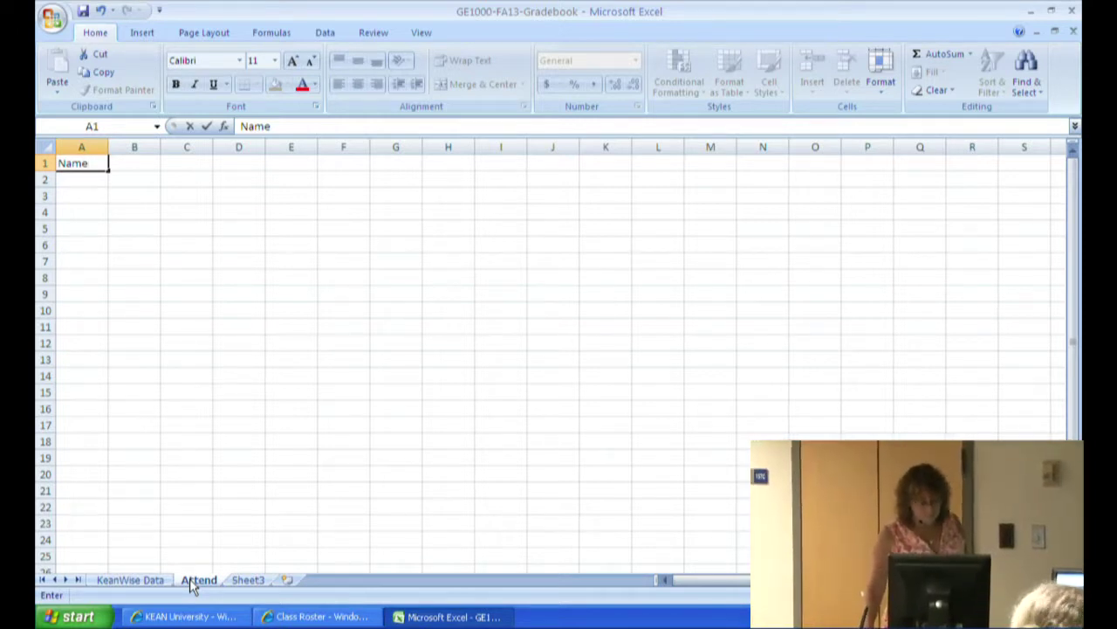
pyautogui.click(117, 580)
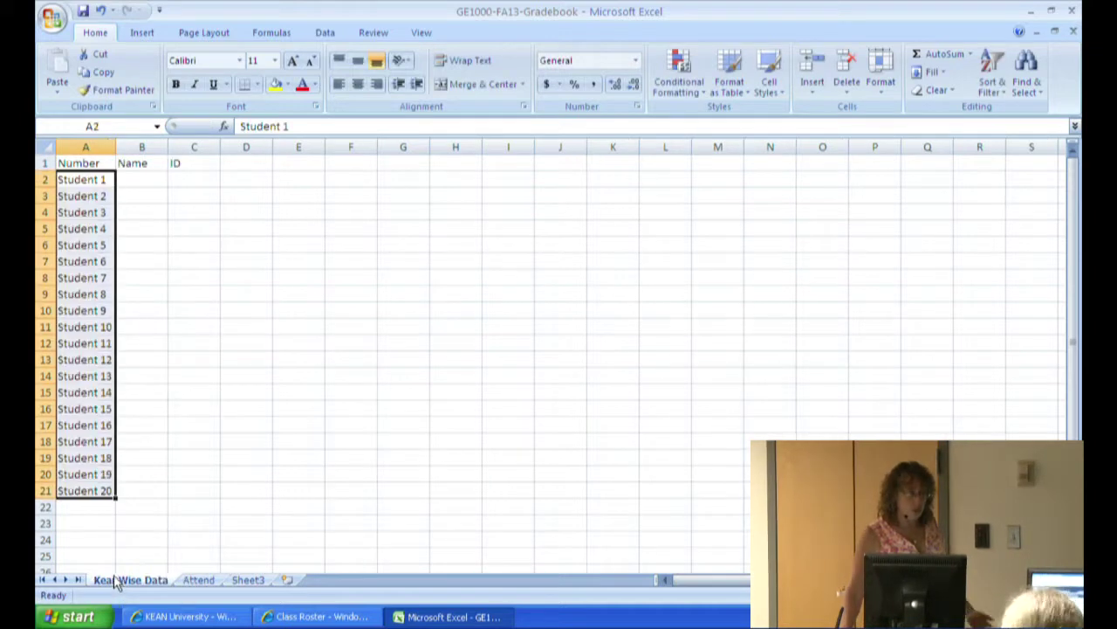
pyautogui.click(72, 180)
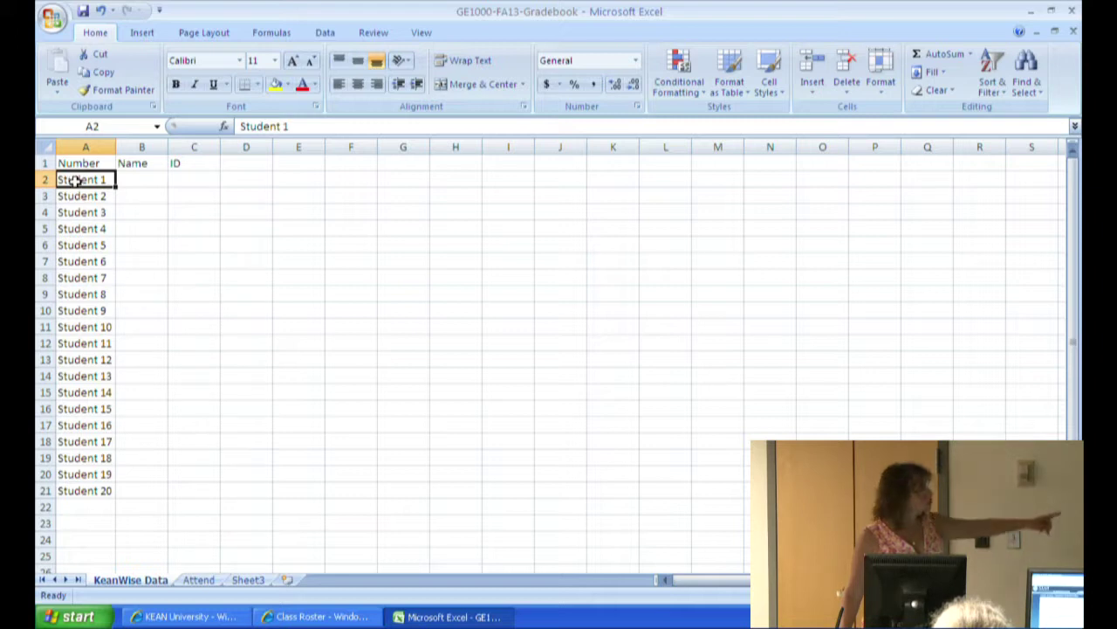
# - Select Student 1 through Student 20 in A2:A21 of KeanWise Data
pyautogui.moveTo(75, 178); pyautogui.dragTo(83, 481)
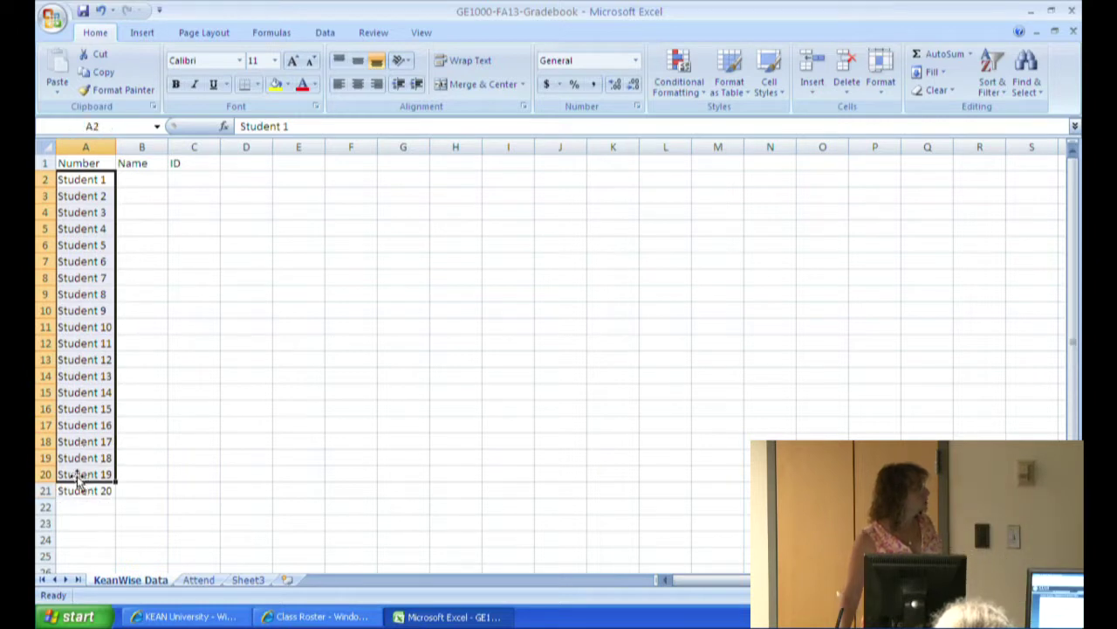
pyautogui.moveTo(73, 181); pyautogui.dragTo(82, 489)
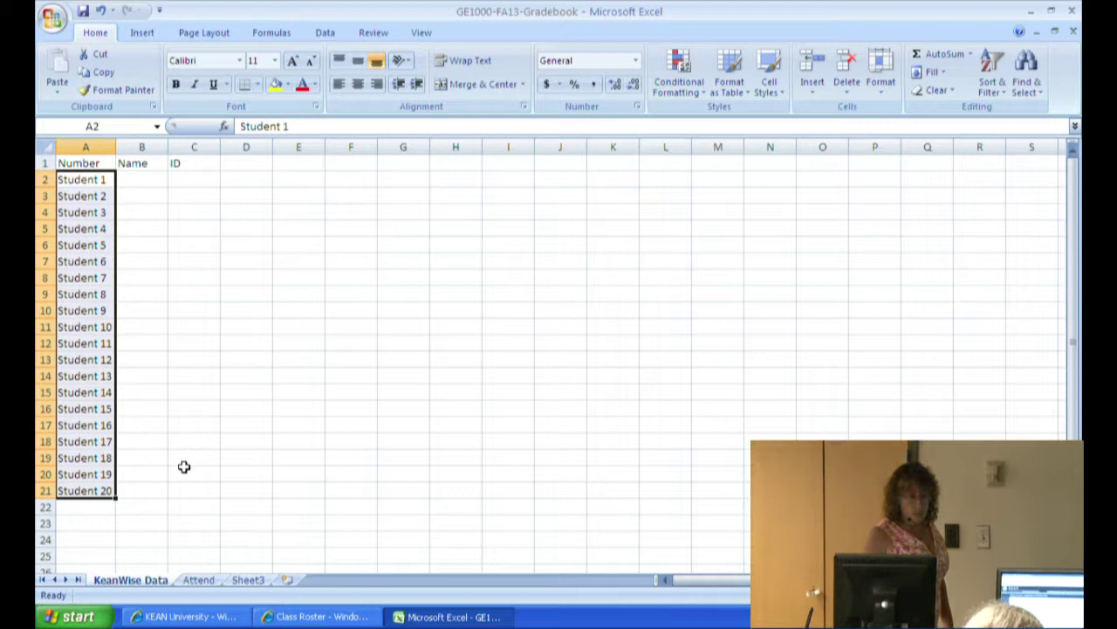
# - Copy the twenty student names and paste them into A2:A21 of the Attend sheet
pyautogui.hotkey('ctrl', 'c')
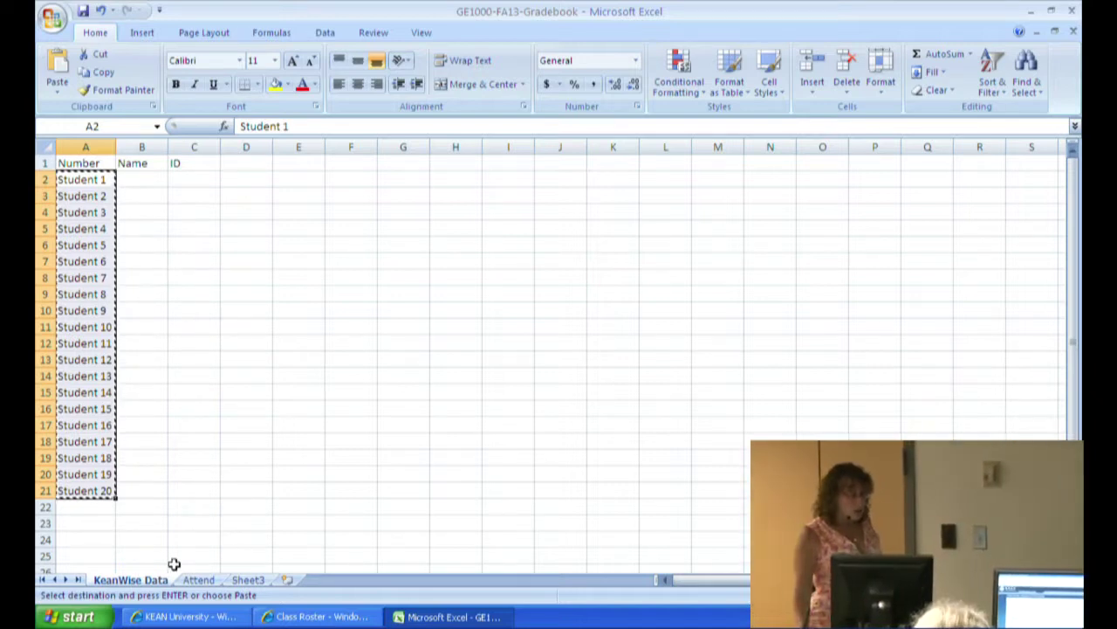
pyautogui.click(197, 580)
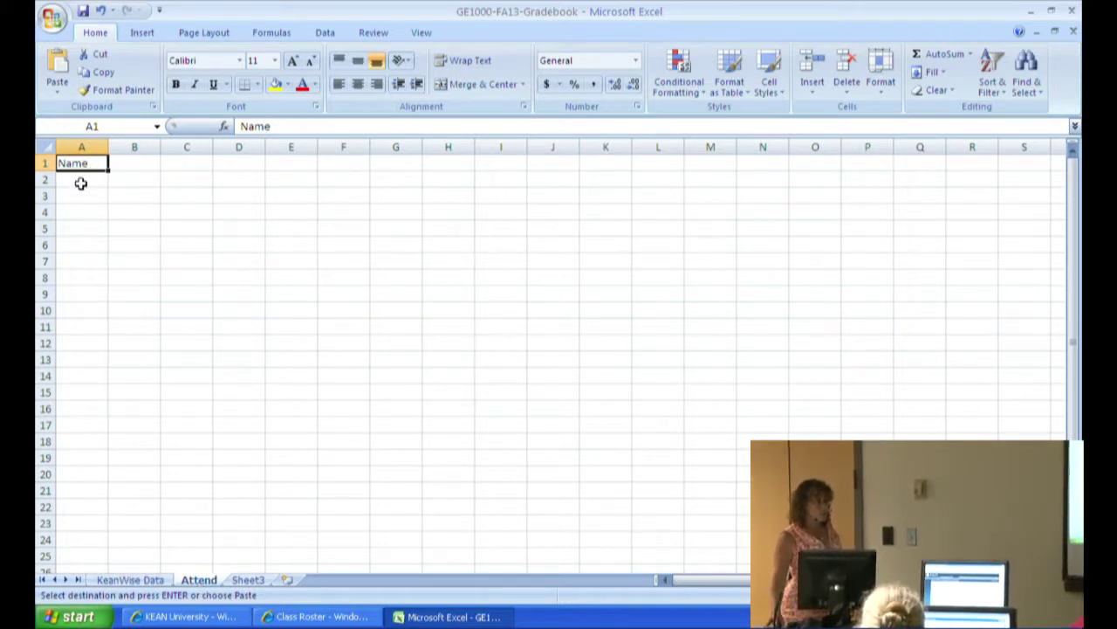
pyautogui.click(80, 181)
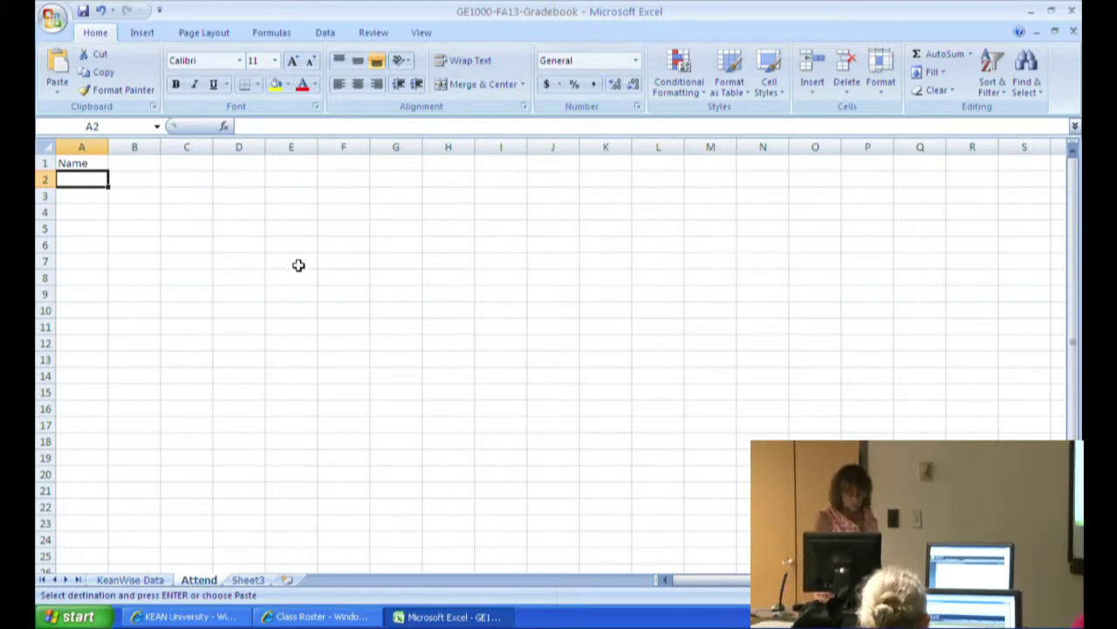
pyautogui.hotkey('ctrl', 'v')
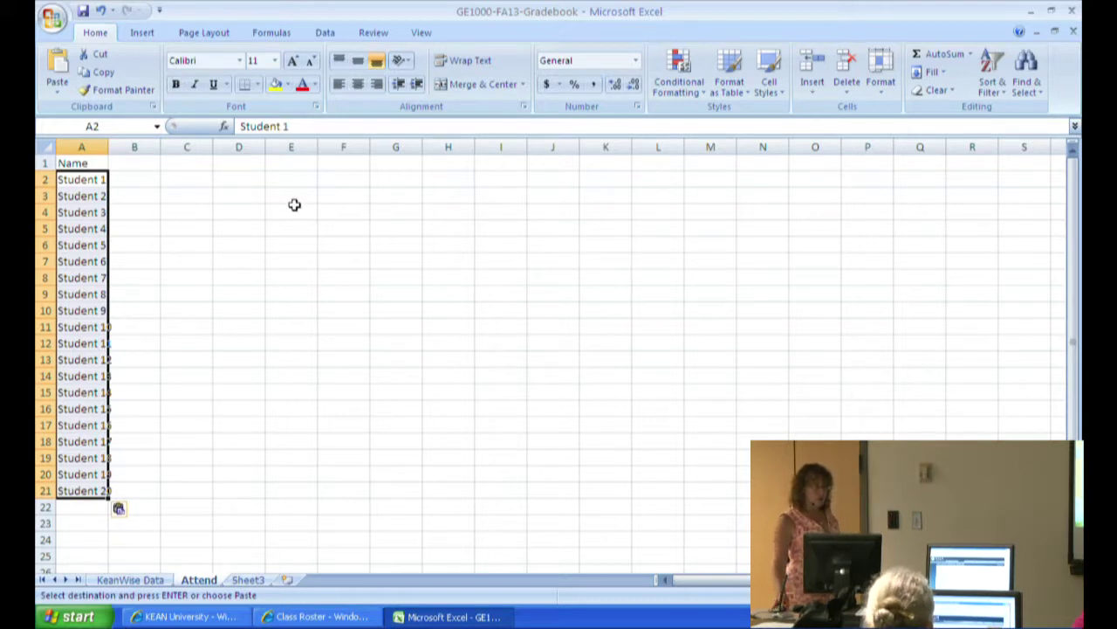
# - Autofit column A to the student names and select cell B1
pyautogui.doubleClick(109, 144)
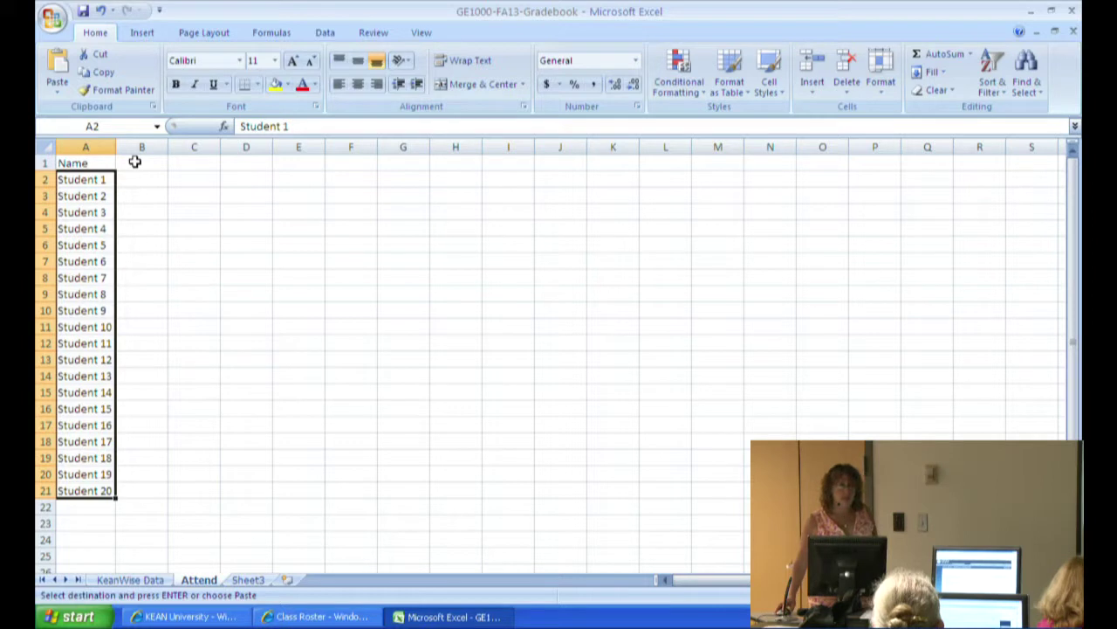
pyautogui.click(143, 165)
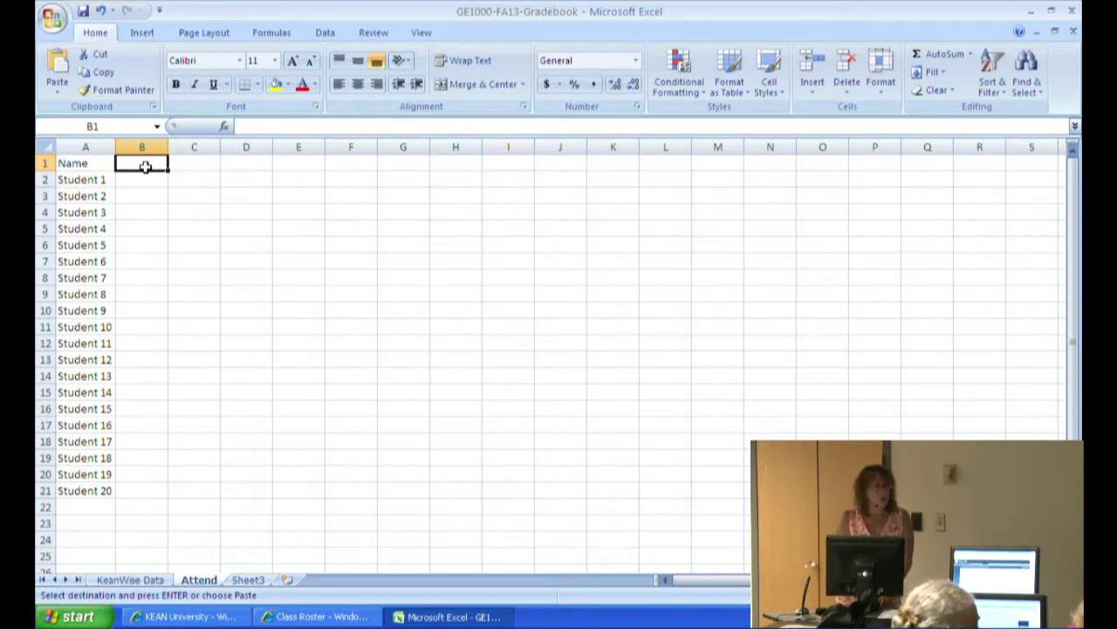
# - Enter 9/6 in B1 and 9/11 in C1, shown as 6-Sep and 11-Sep
pyautogui.write('9')
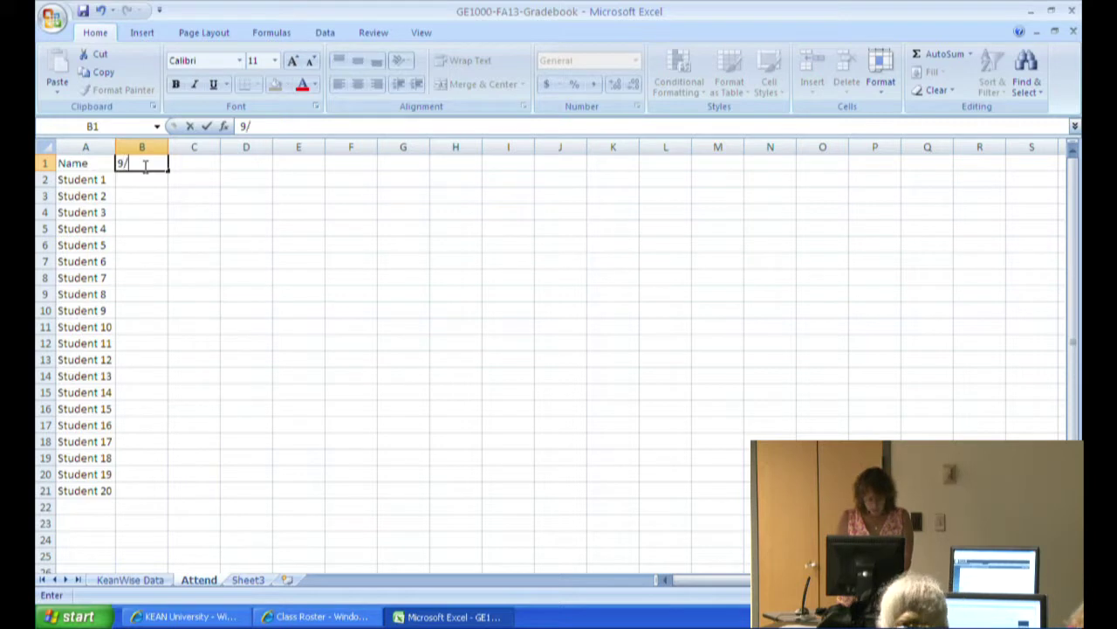
pyautogui.write('/6')
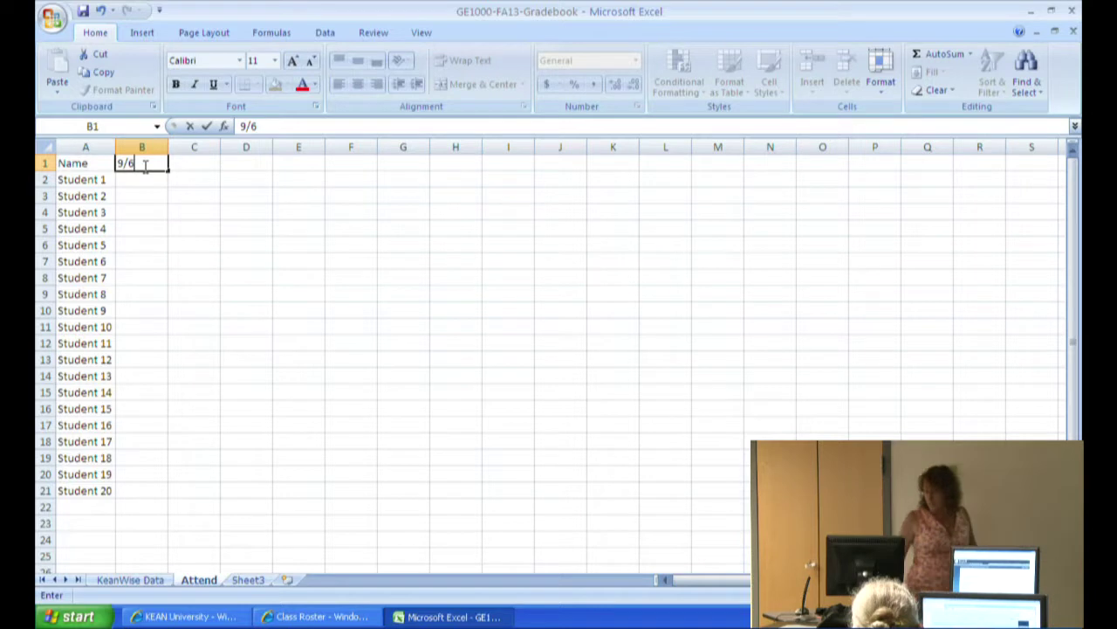
pyautogui.press('Return')
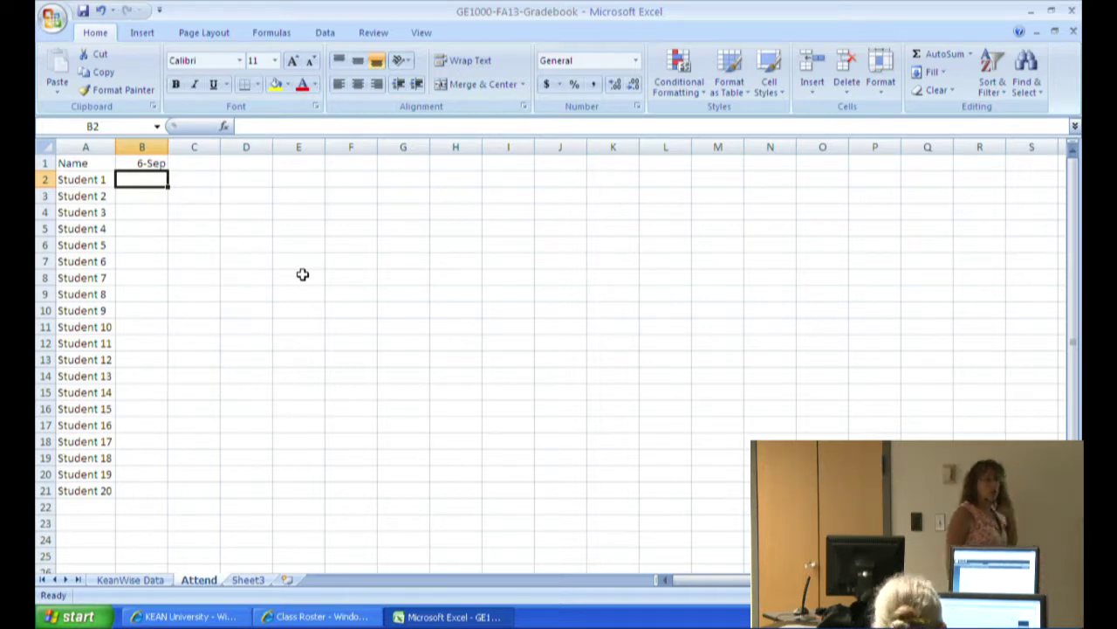
pyautogui.click(190, 165)
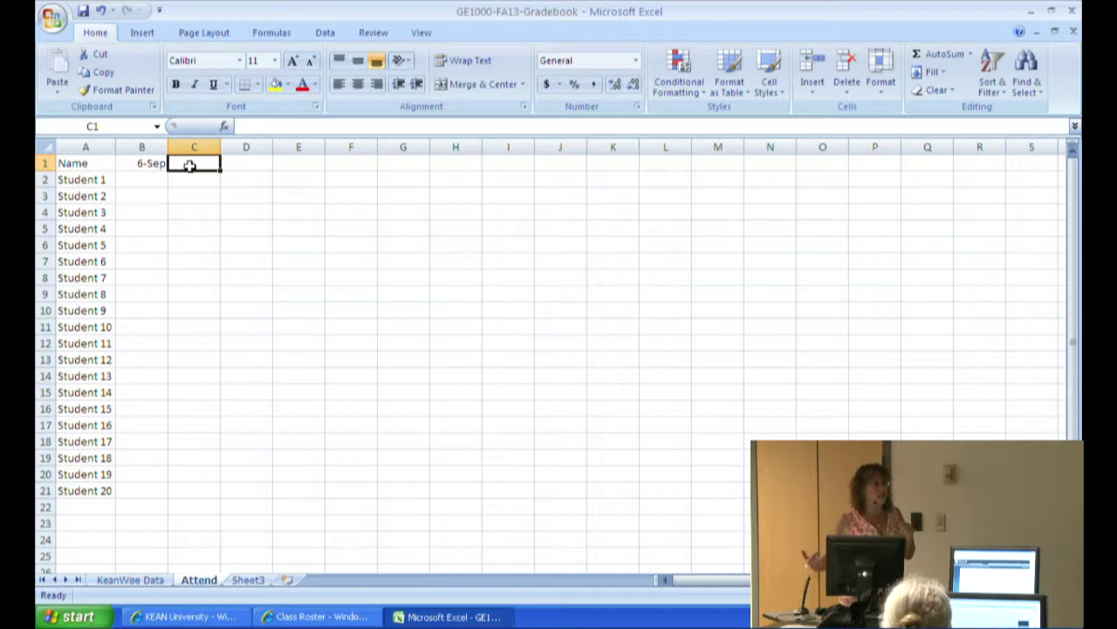
pyautogui.write('9')
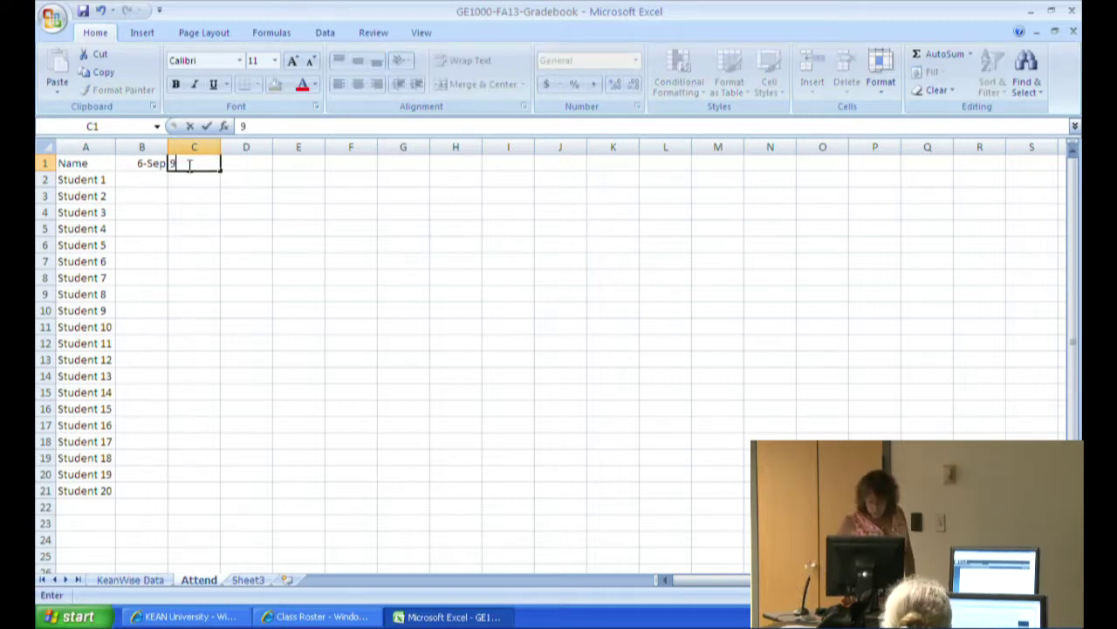
pyautogui.write('/11')
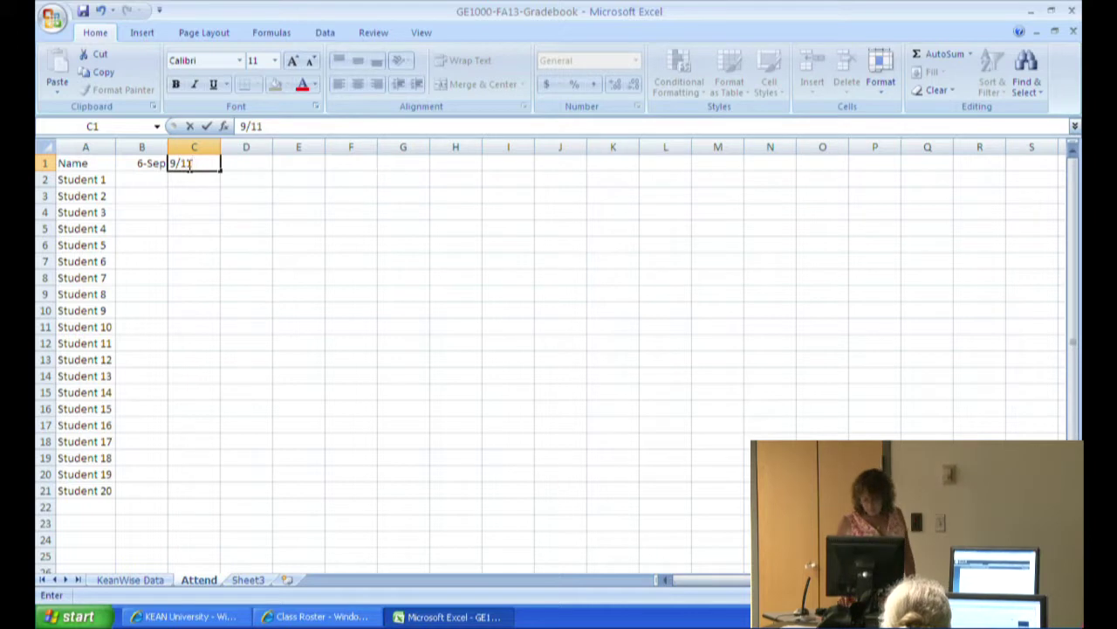
pyautogui.press('Return')
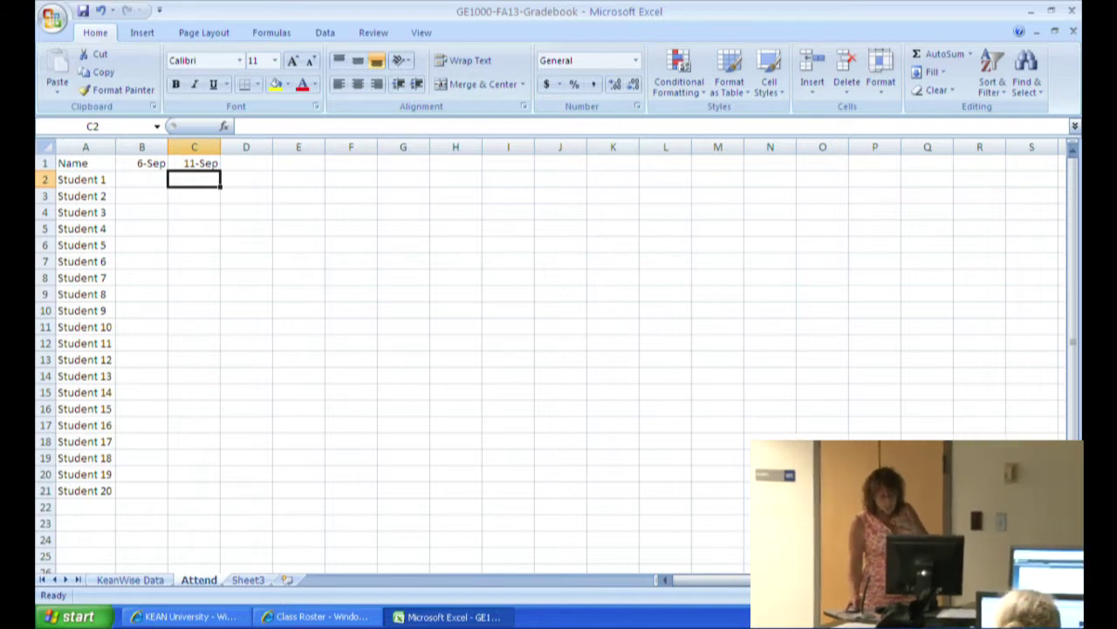
# - Zoom in three levels, scroll back to row 1 and select the 6-Sep header in B1
pyautogui.click(1066, 596)
pyautogui.click(1066, 595)
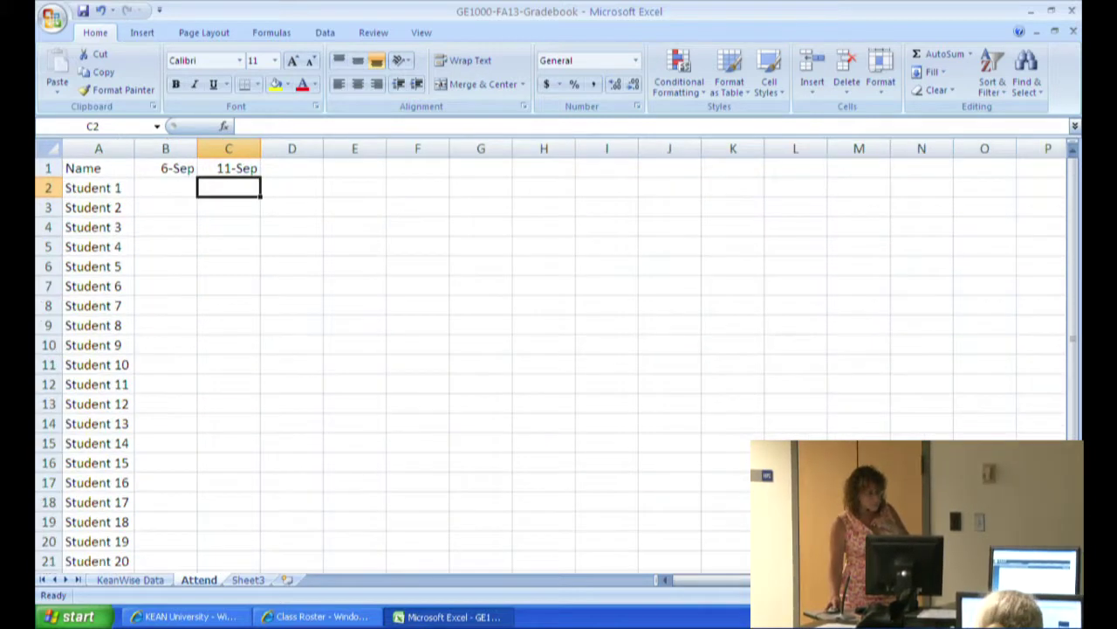
pyautogui.click(1066, 595)
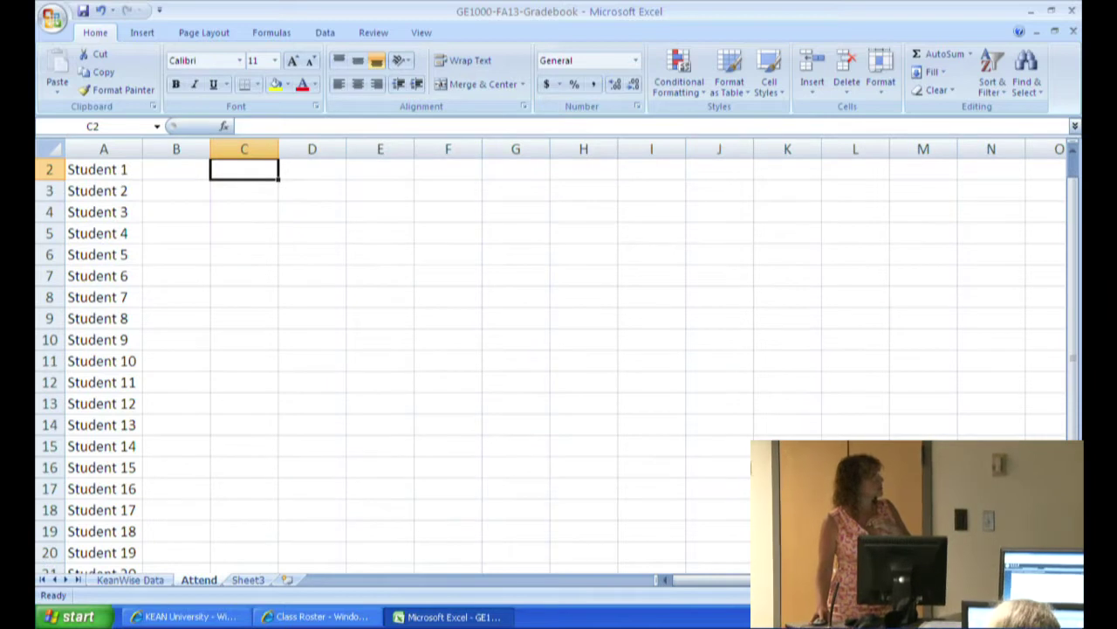
pyautogui.moveTo(1072, 388); pyautogui.dragTo(1078, 319)
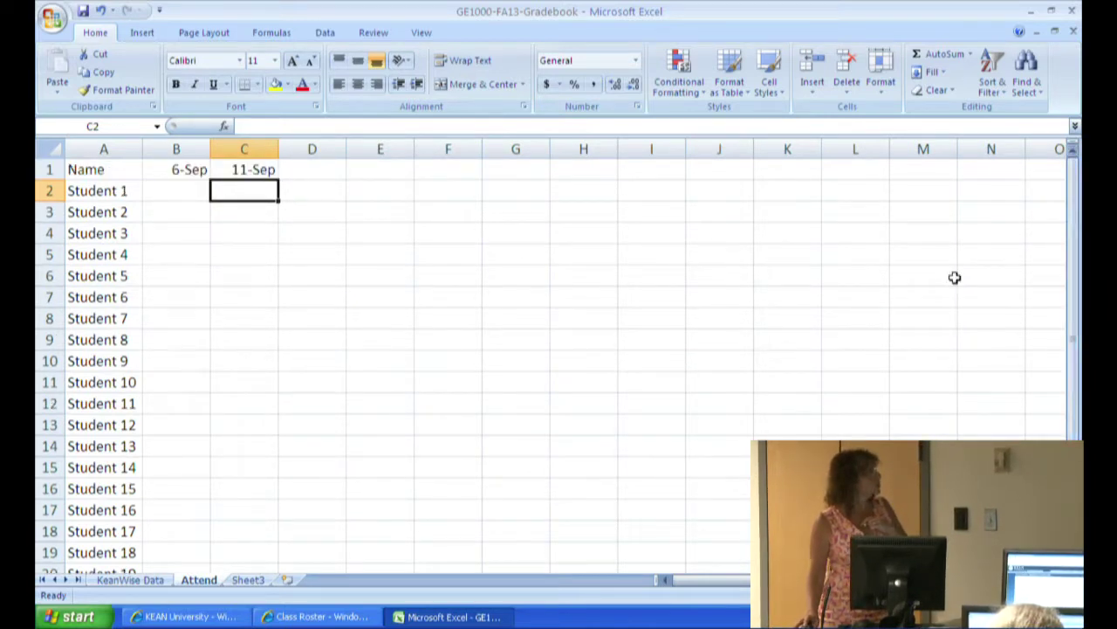
pyautogui.click(163, 171)
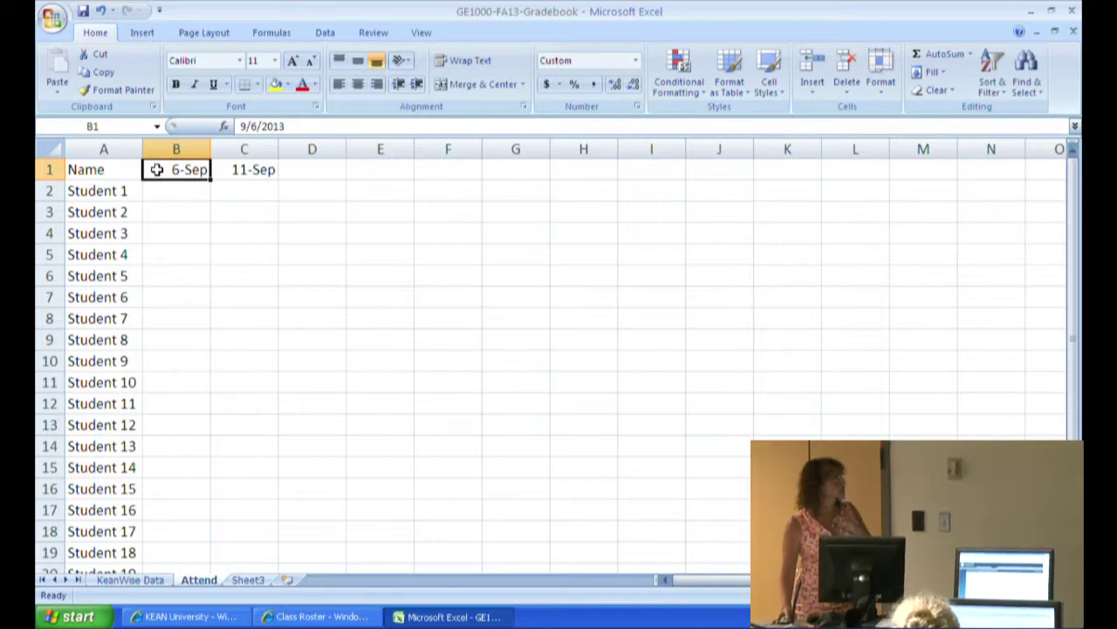
# - Select B1:C1 holding the 6-Sep and 11-Sep headers
pyautogui.moveTo(157, 169); pyautogui.dragTo(225, 170)
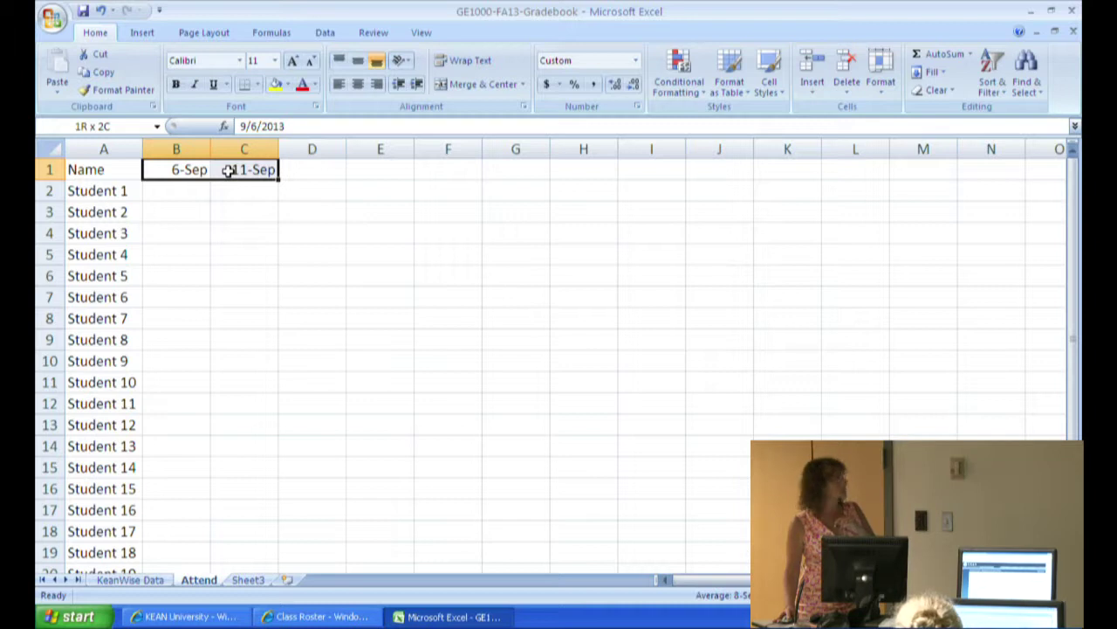
pyautogui.moveTo(228, 170); pyautogui.dragTo(230, 171)
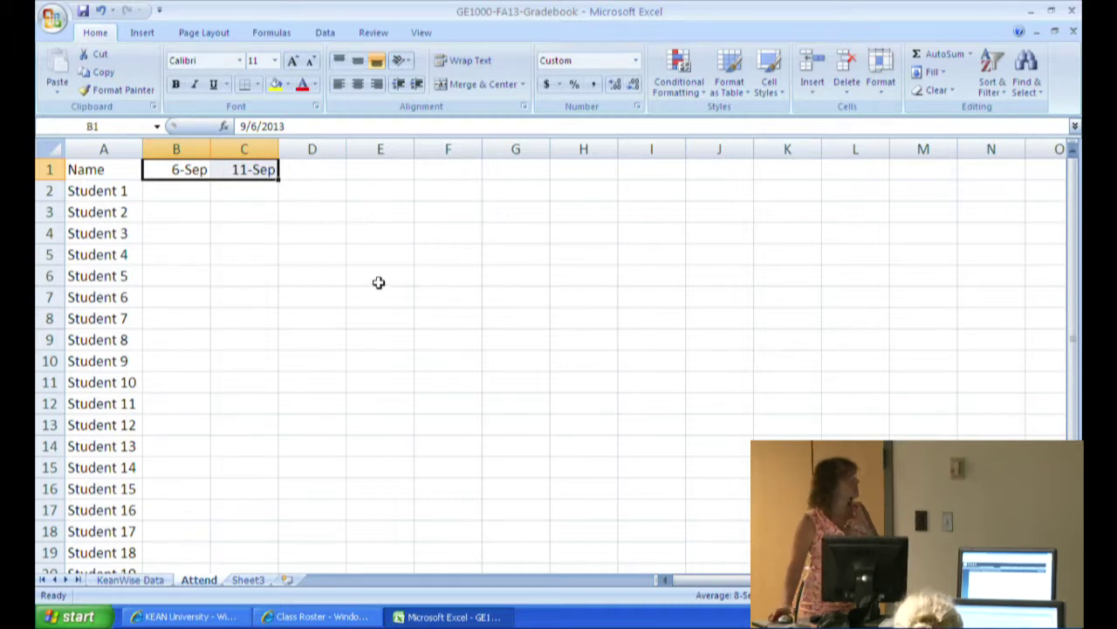
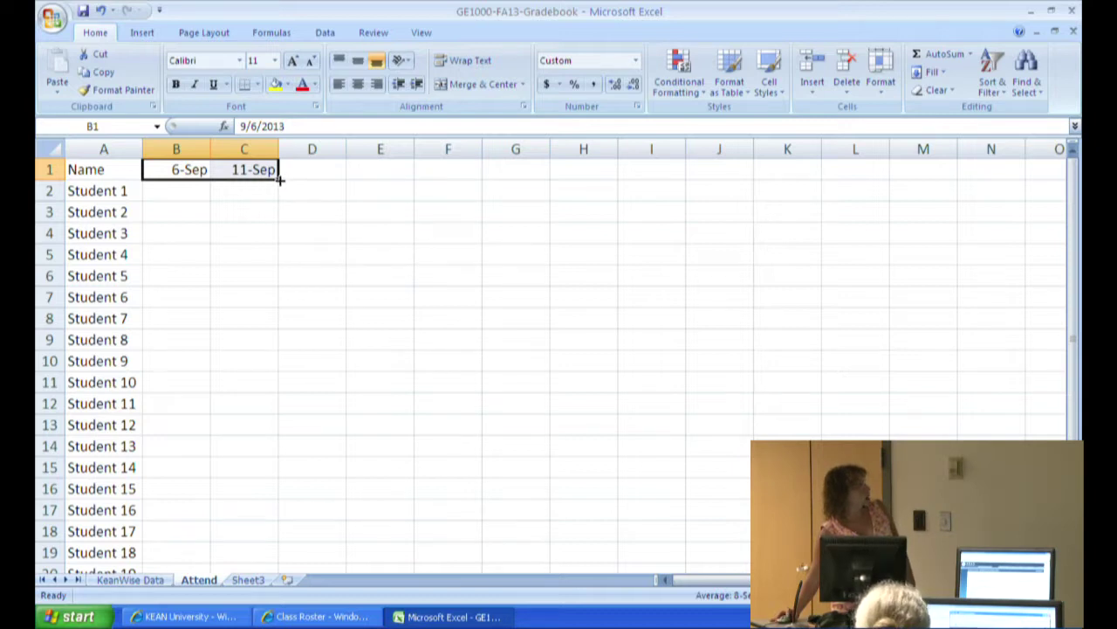
# - Drag the date series out toward 21-Sep, then pull the fill back to the two dates
pyautogui.moveTo(283, 179); pyautogui.dragTo(317, 180)
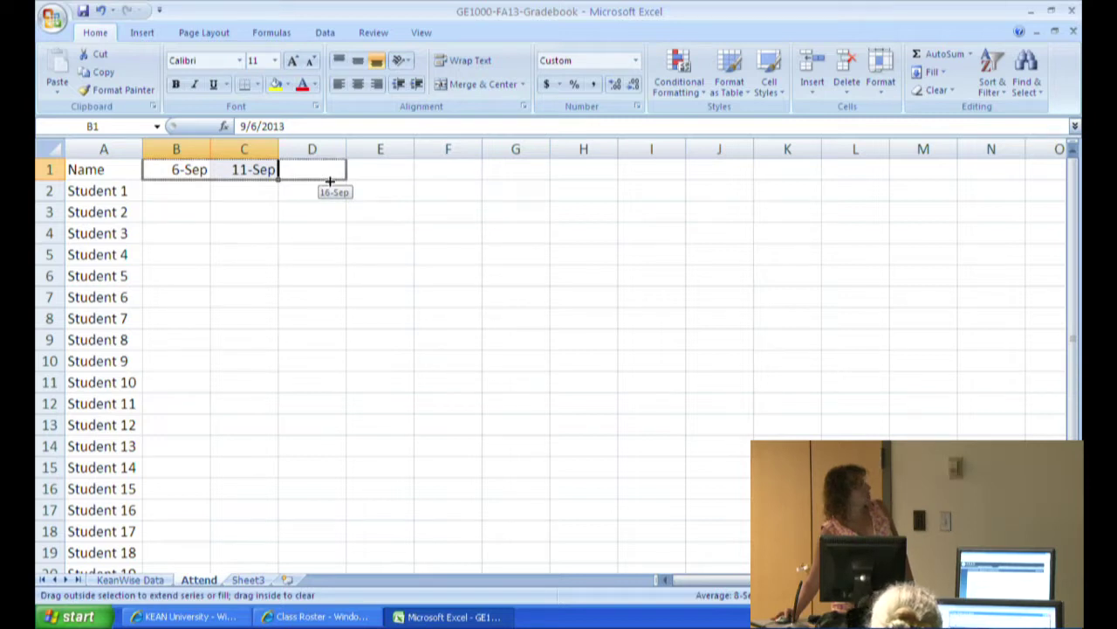
pyautogui.moveTo(347, 181); pyautogui.dragTo(468, 184)
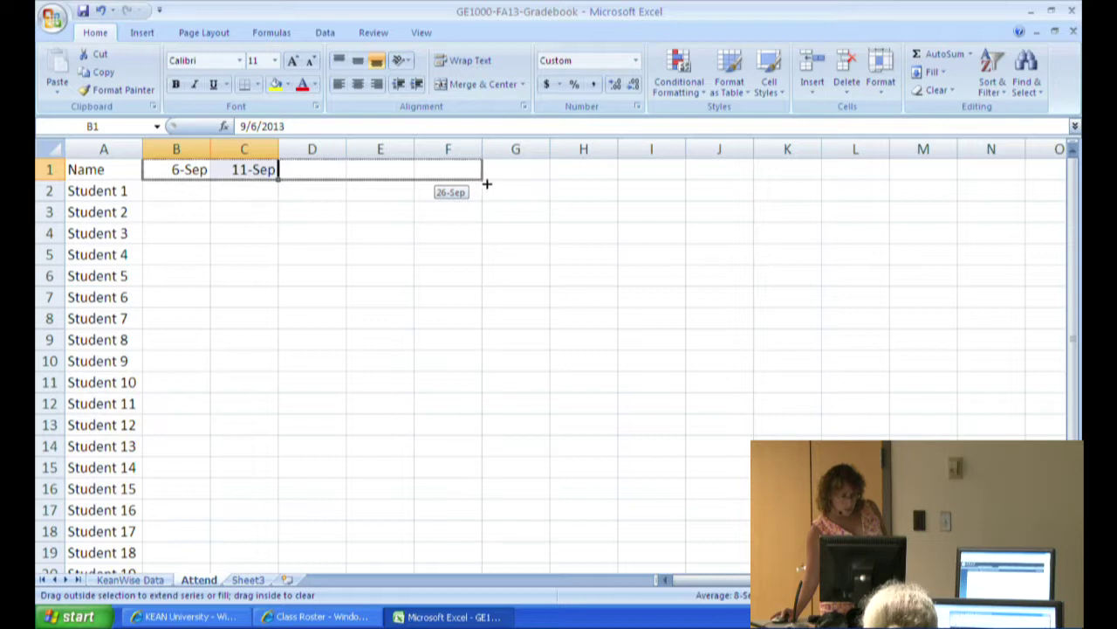
pyautogui.moveTo(479, 184); pyautogui.dragTo(274, 174)
# - Change the first date in B1 to 9/4 so it reads 4-Sep
pyautogui.click(180, 170)
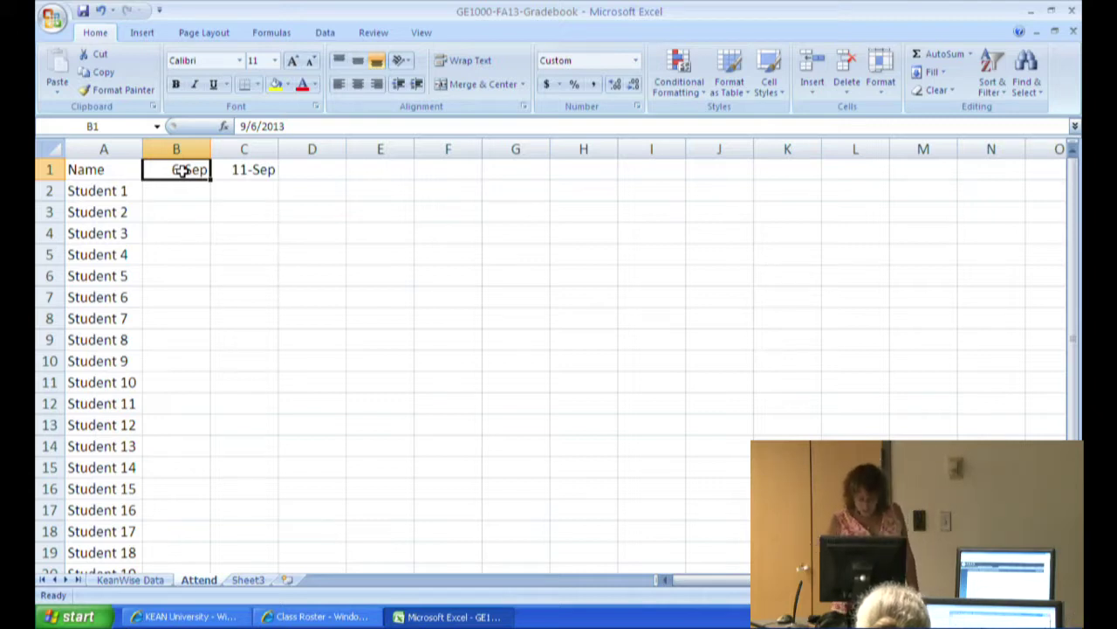
pyautogui.write('9/4')
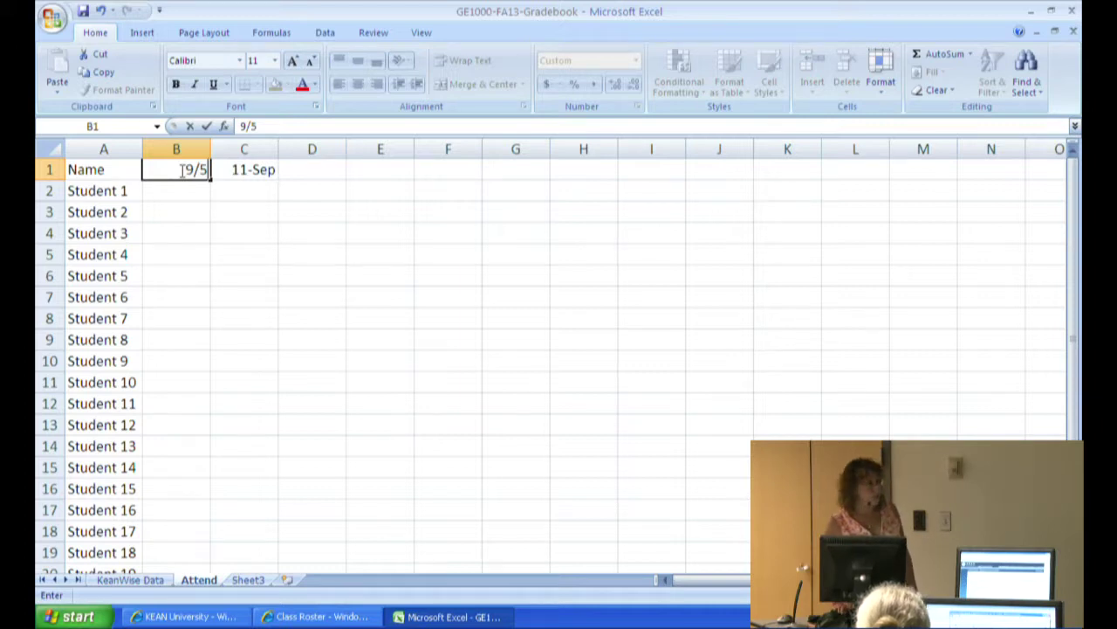
pyautogui.press('Return')
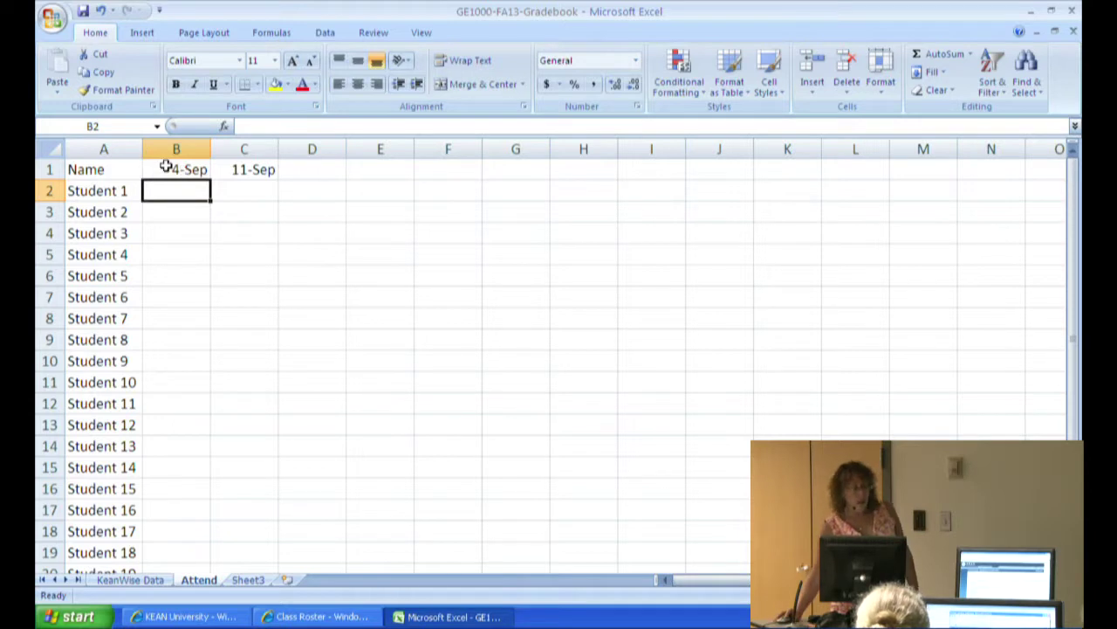
pyautogui.click(170, 170)
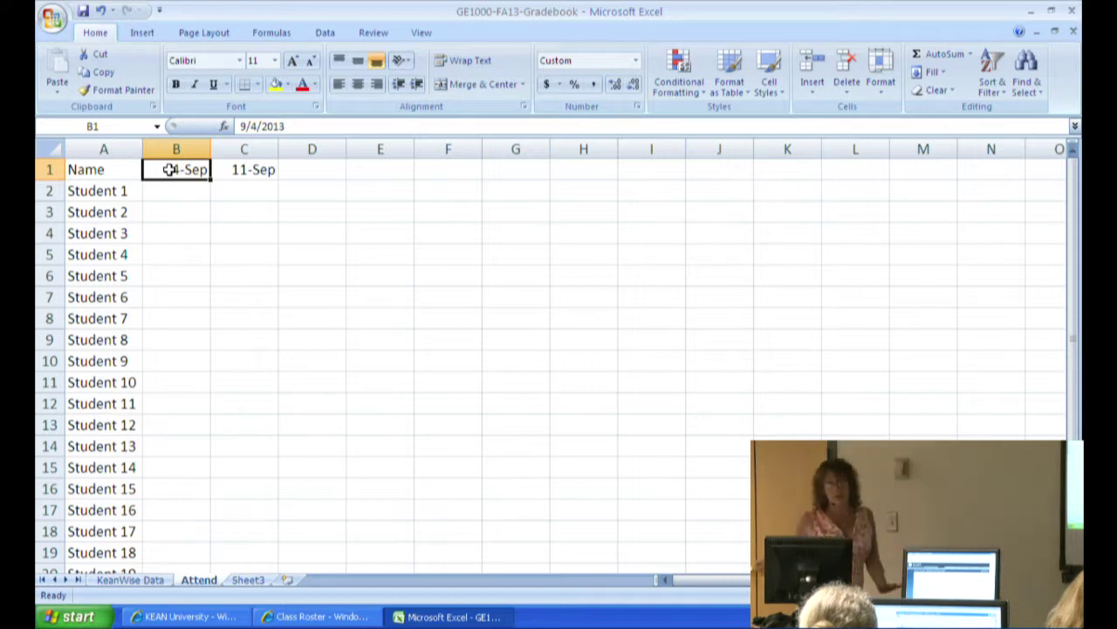
pyautogui.moveTo(170, 169); pyautogui.dragTo(1015, 187)
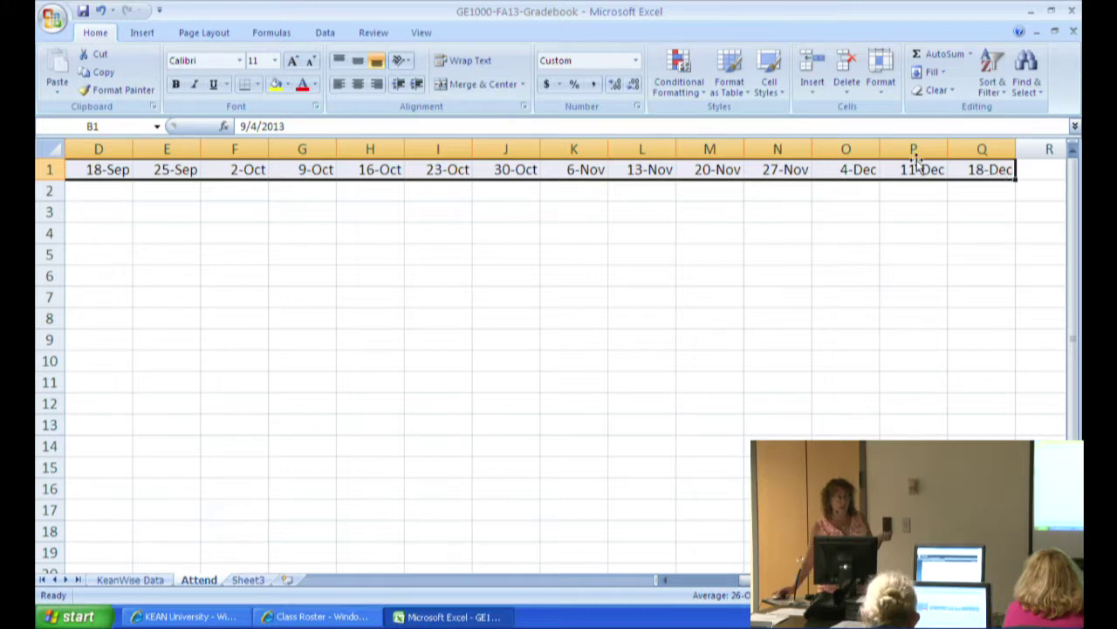
pyautogui.click(101, 13)
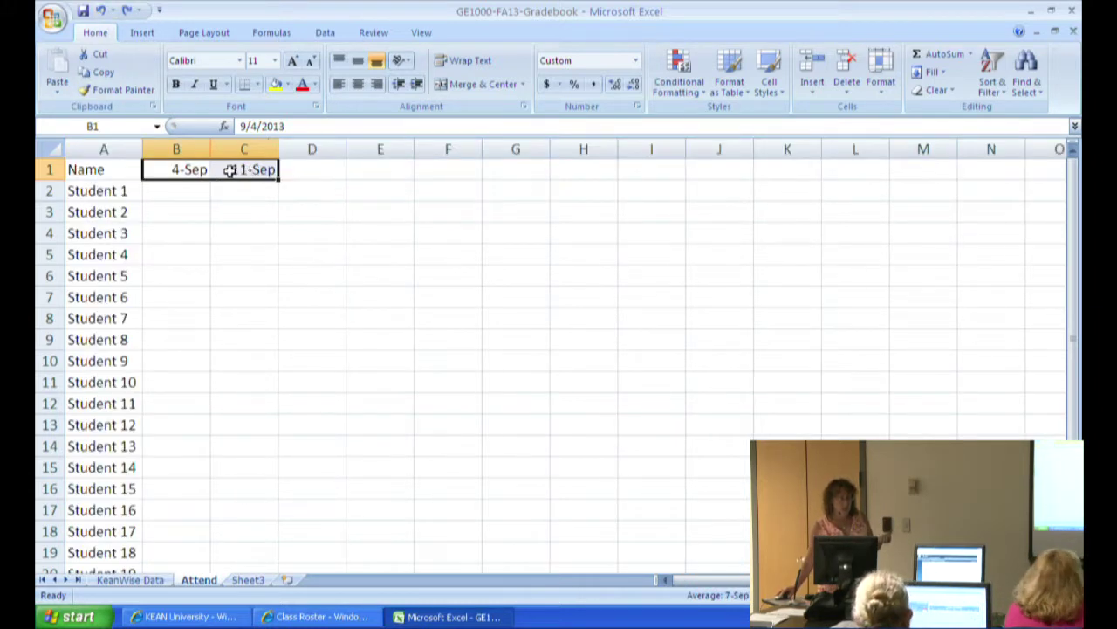
pyautogui.click(190, 171)
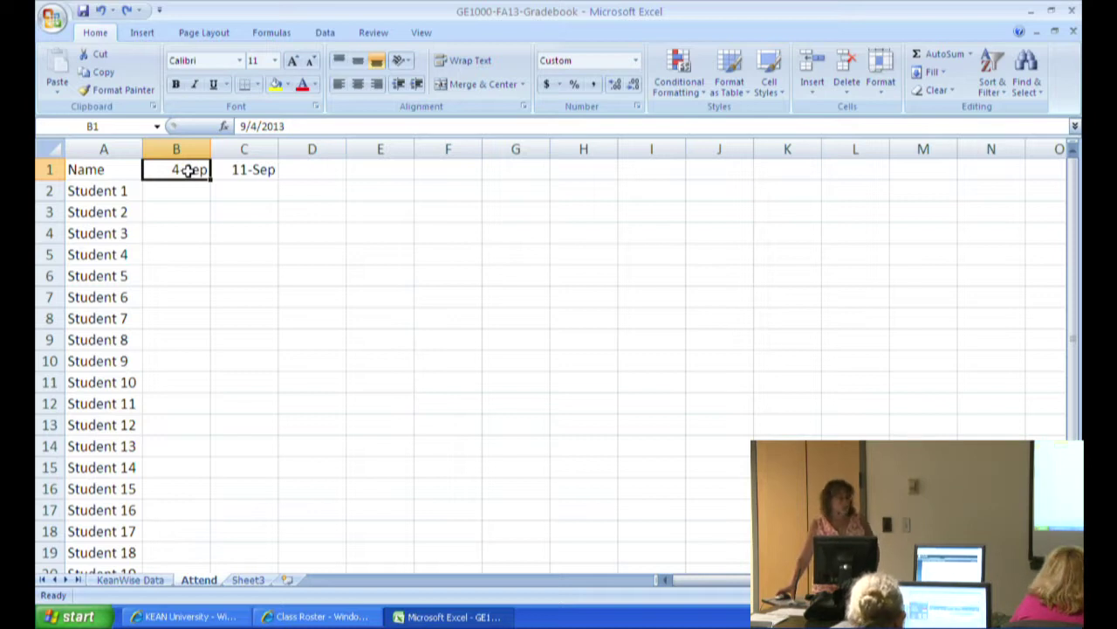
pyautogui.click(239, 172)
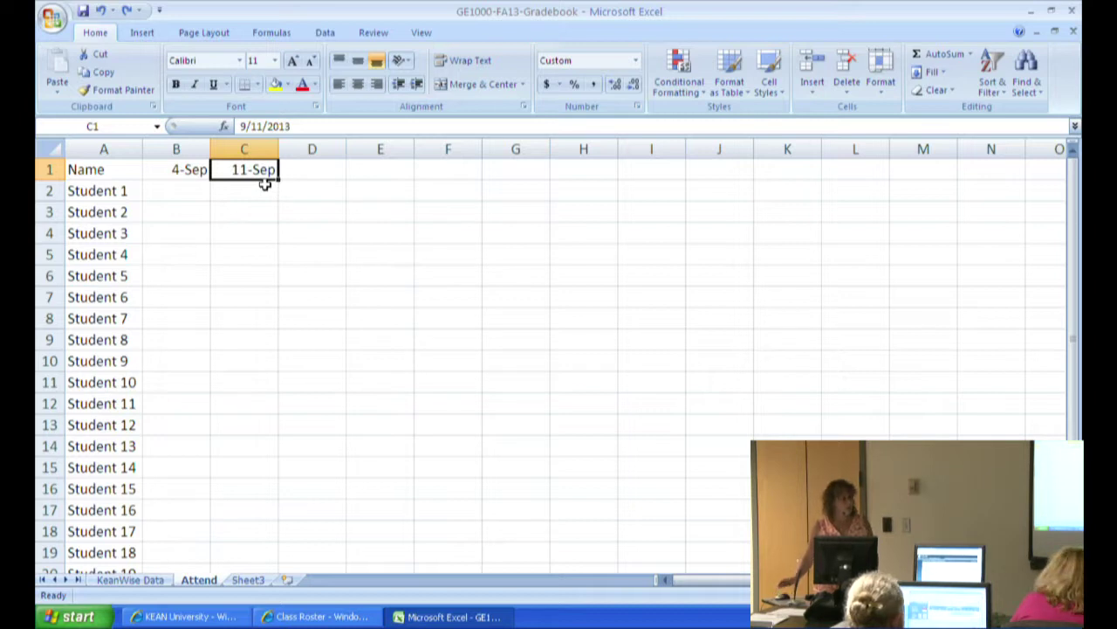
# - Enter 9/9 in C1 and 9/11 in D1, giving headers 4-Sep, 9-Sep, 11-Sep
pyautogui.write('9/9')
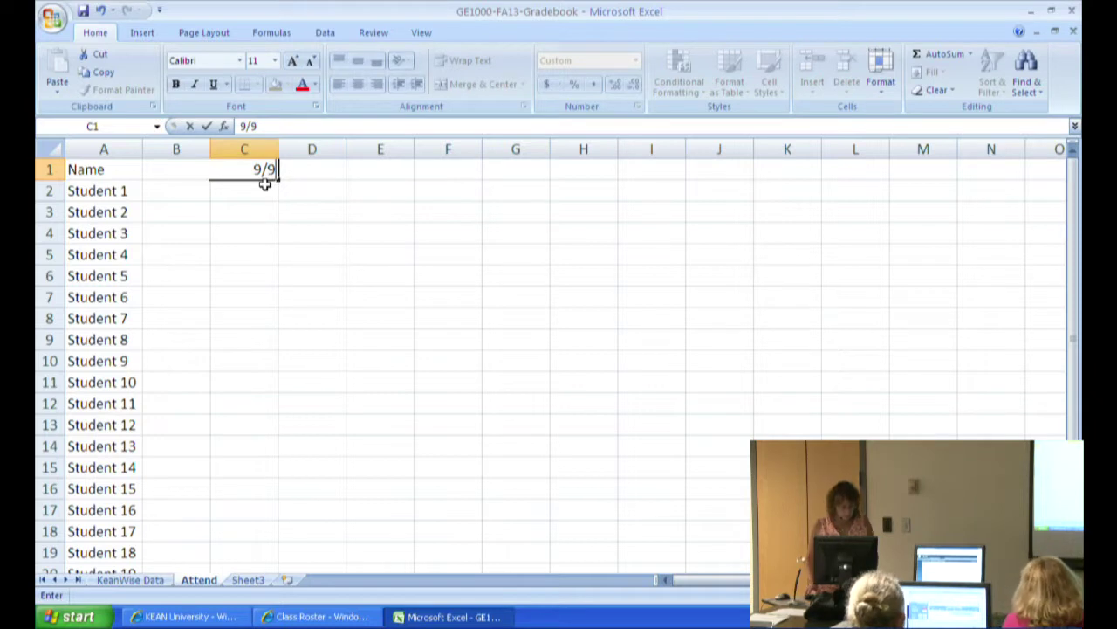
pyautogui.press('Tab')
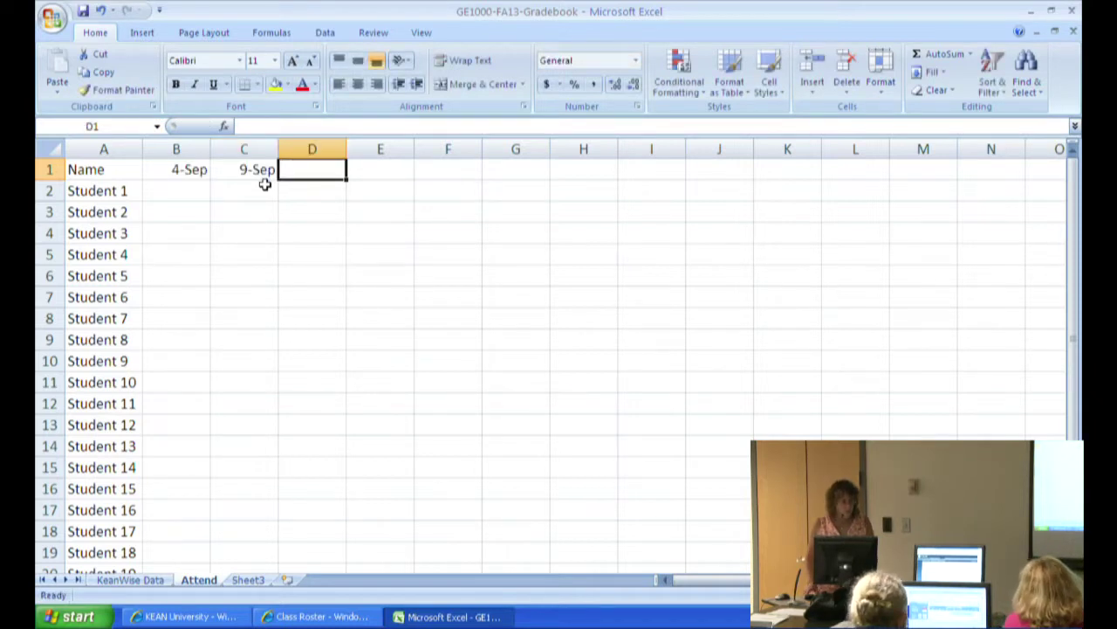
pyautogui.write('9/11')
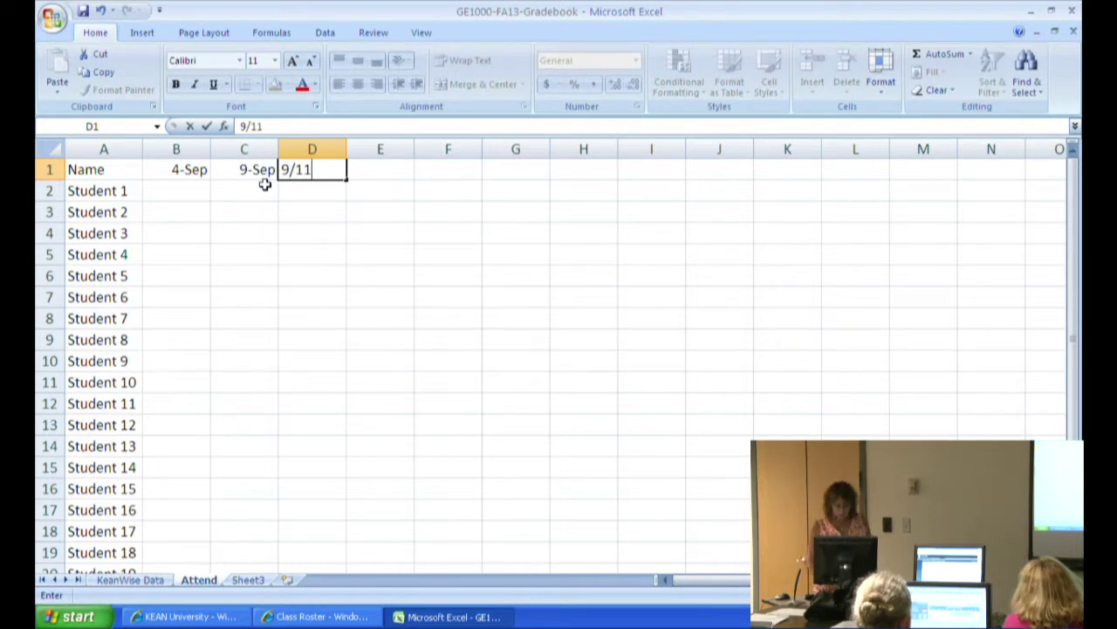
pyautogui.click(265, 185)
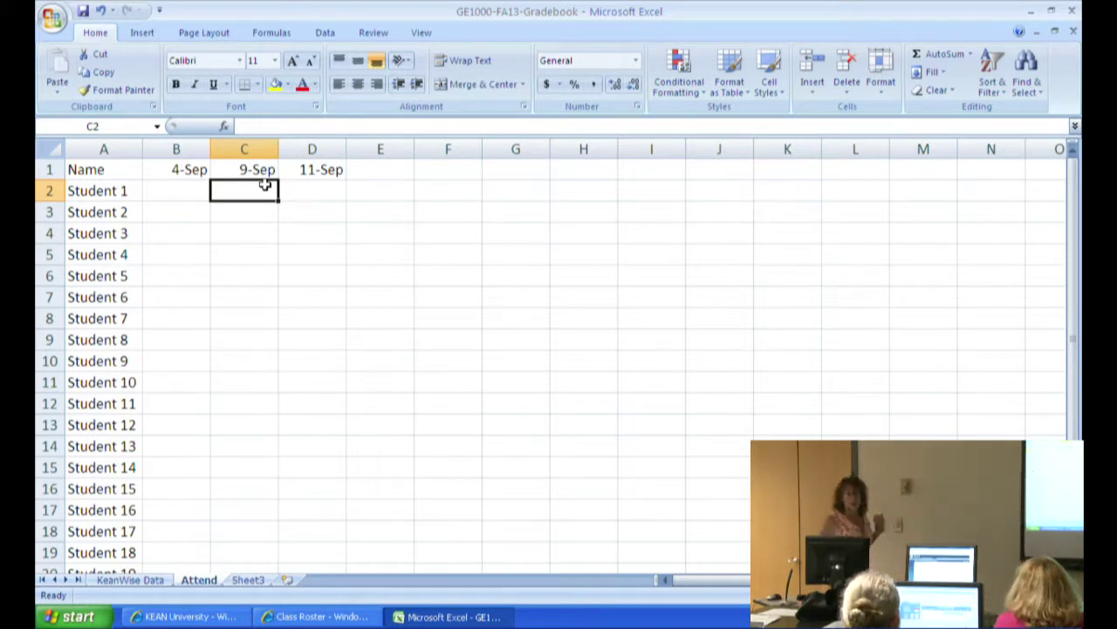
# - Fill the 9-Sep and 11-Sep pattern across row 1 out to column U (15-Oct)
pyautogui.moveTo(243, 168); pyautogui.dragTo(312, 169)
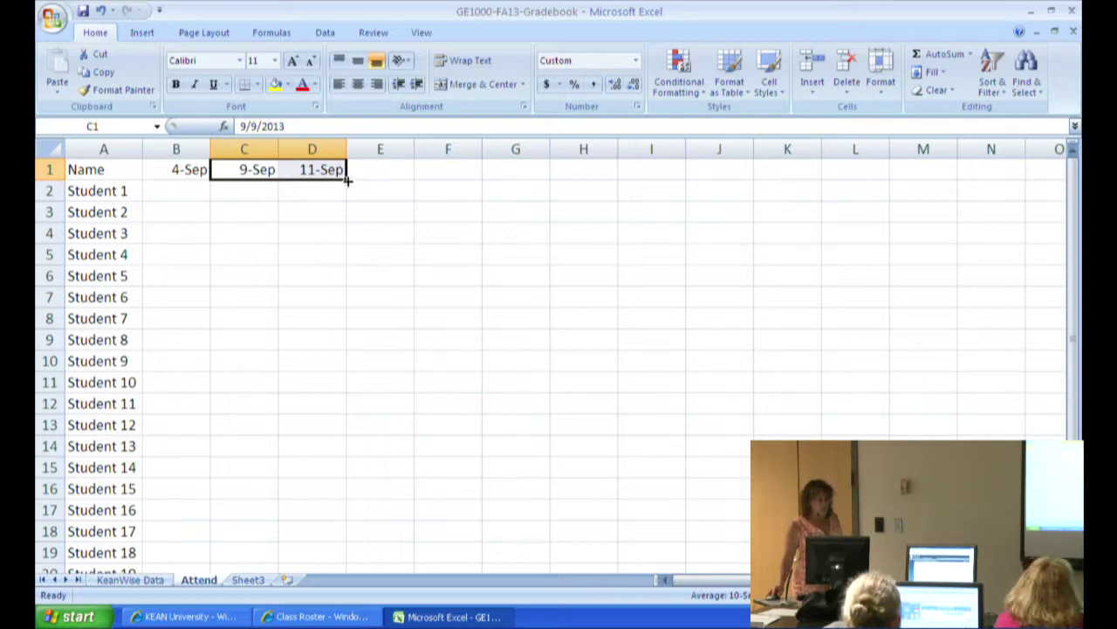
pyautogui.moveTo(348, 181); pyautogui.dragTo(963, 193)
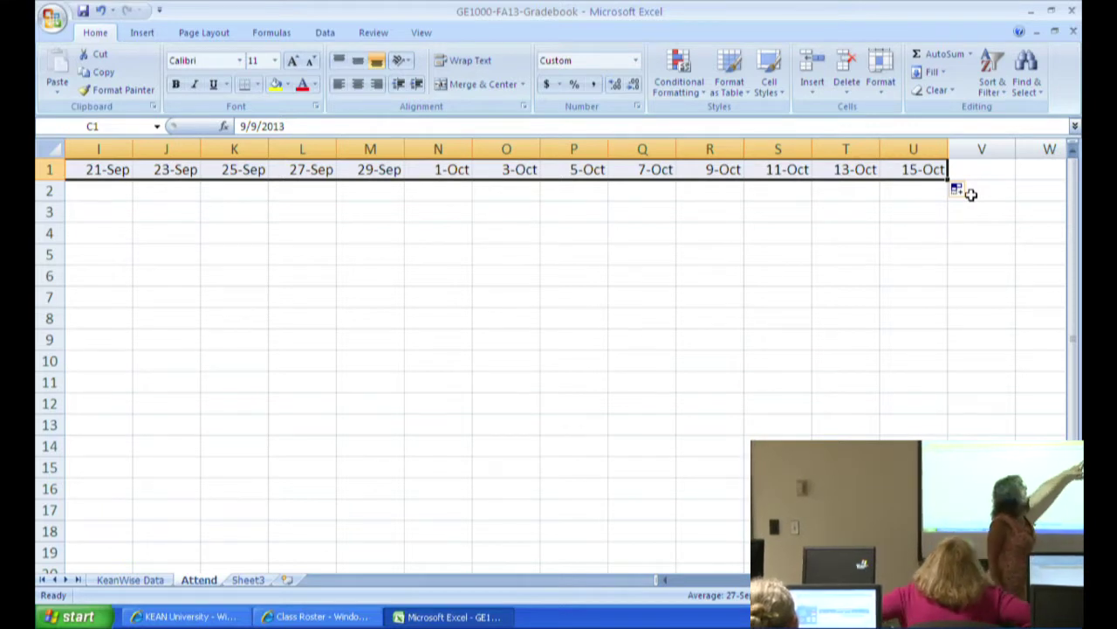
# - Switch the Auto Fill to Fill Weekdays, giving 9-Sep, 11-Sep, 16-Sep, 18-Sep onward
pyautogui.click(958, 192)
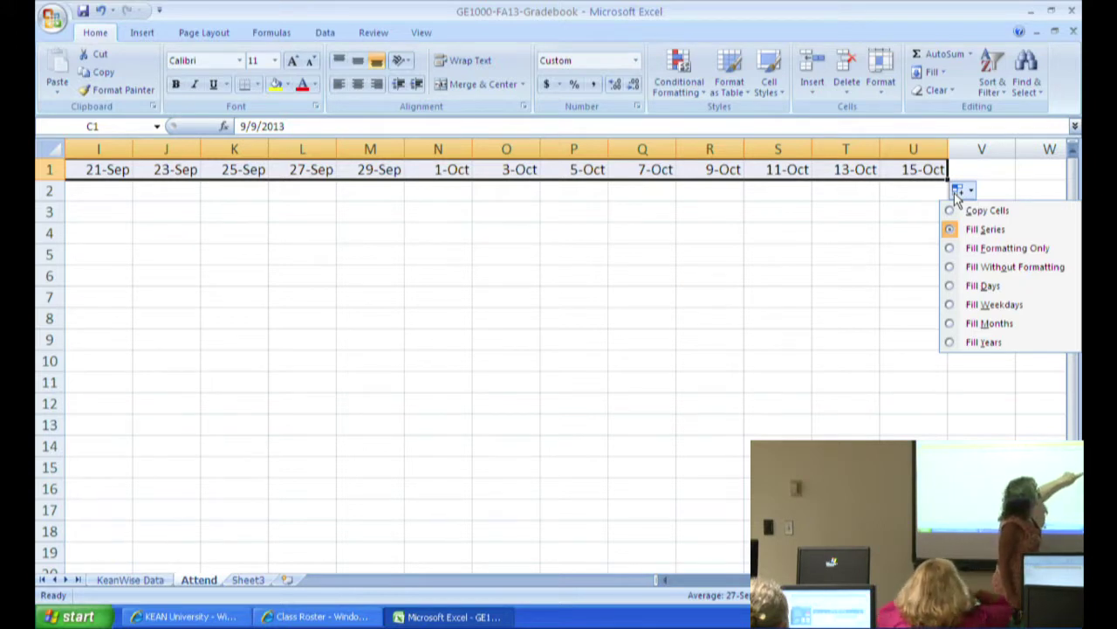
pyautogui.click(950, 303)
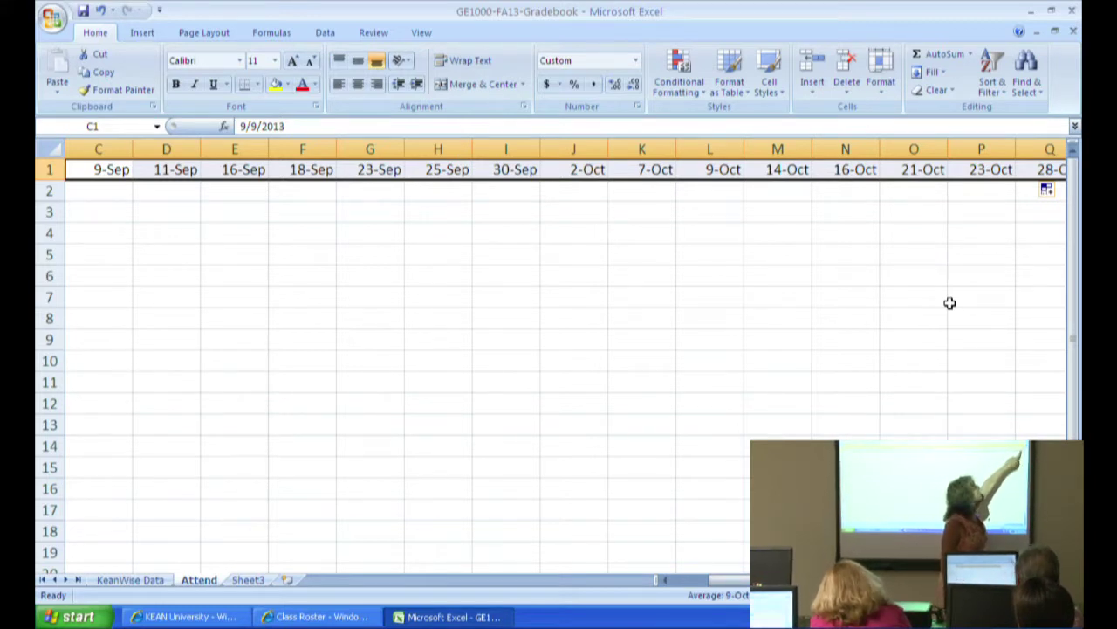
pyautogui.click(1048, 192)
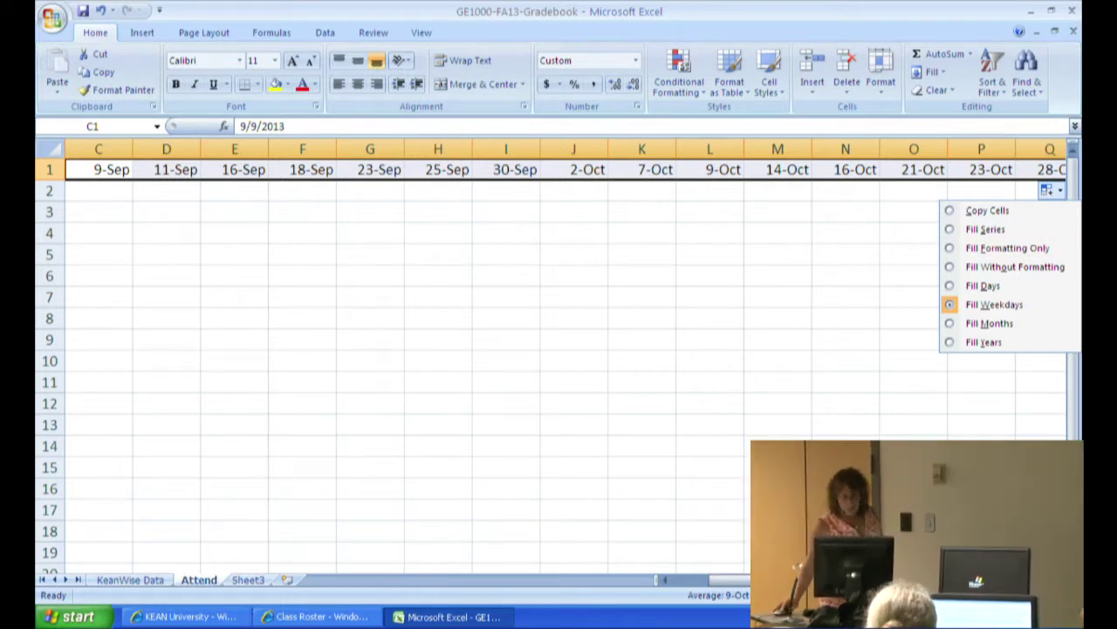
pyautogui.moveTo(812, 579); pyautogui.dragTo(772, 579)
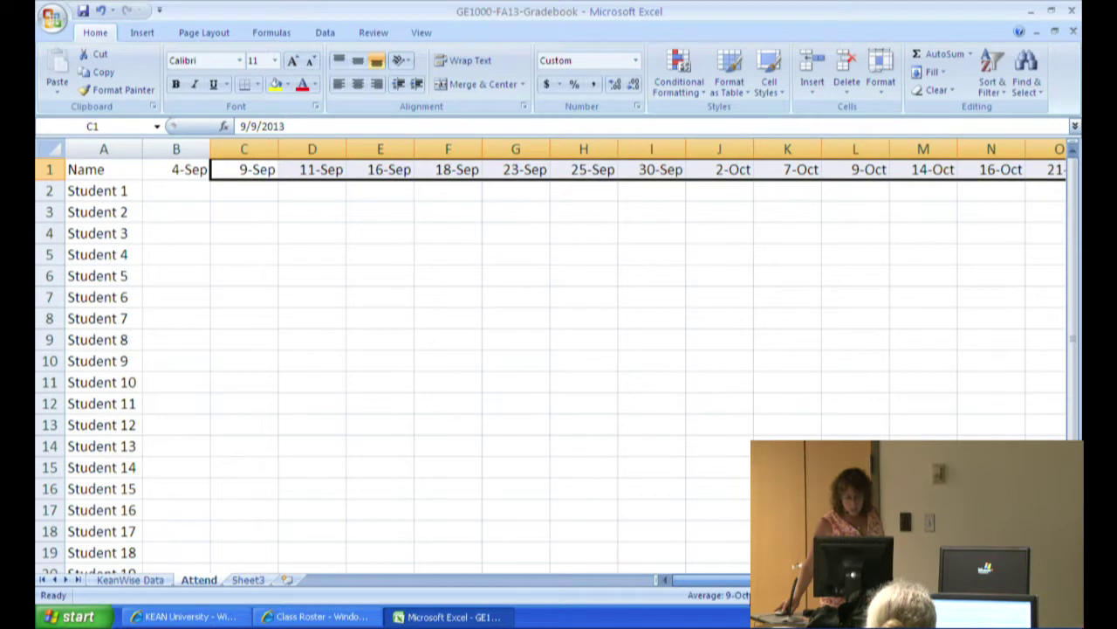
pyautogui.moveTo(782, 580); pyautogui.dragTo(895, 580)
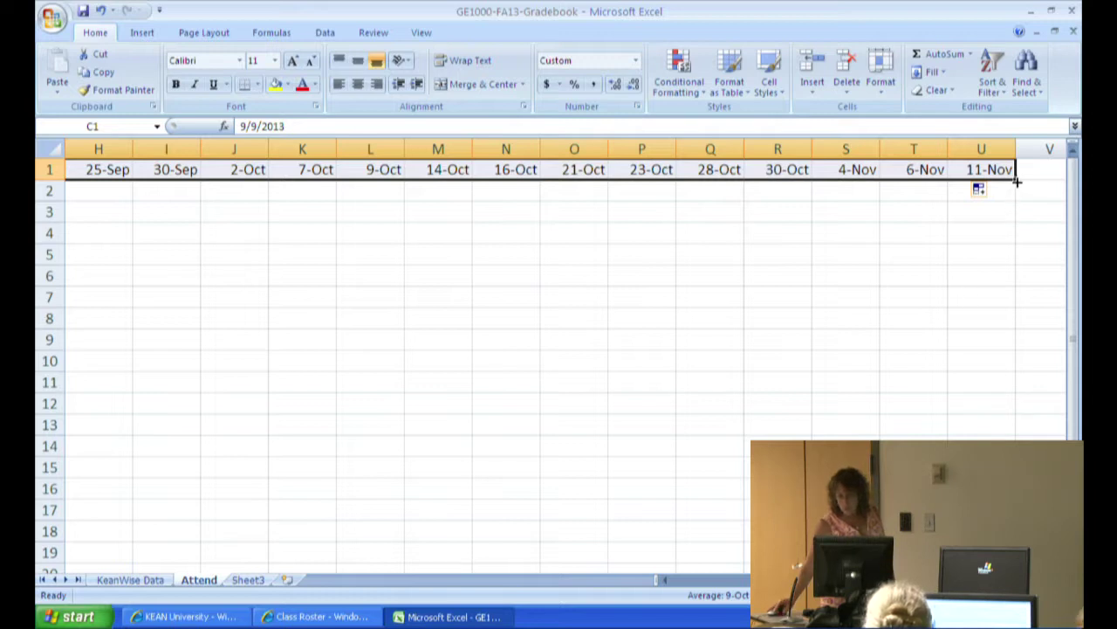
pyautogui.moveTo(1017, 181)
pyautogui.mouseDown()
pyautogui.moveTo(1061, 182)
pyautogui.moveTo(1013, 185)
pyautogui.mouseUp()
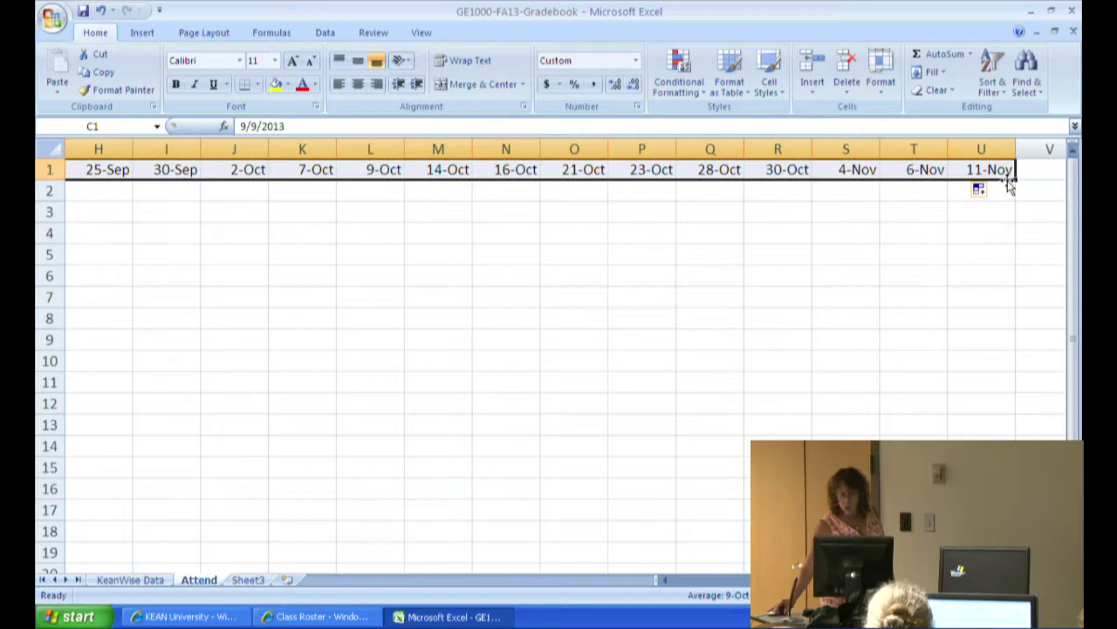
# - Undo and redo edits until row 1 holds only 6-Sep in B1 and 11-Sep in C1
pyautogui.click(100, 14)
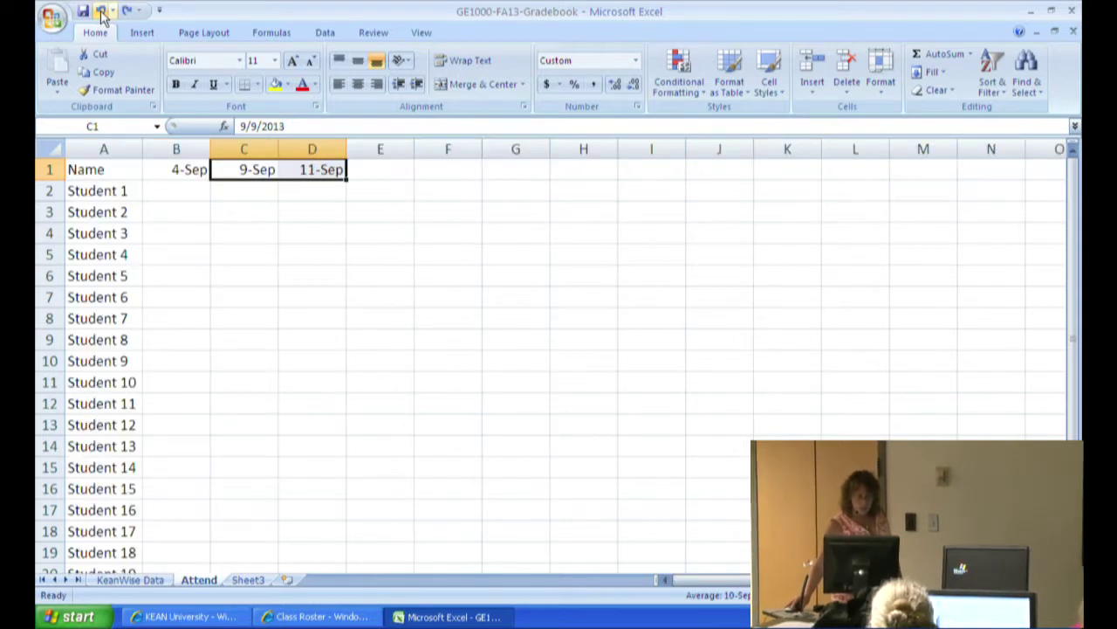
pyautogui.click(101, 14)
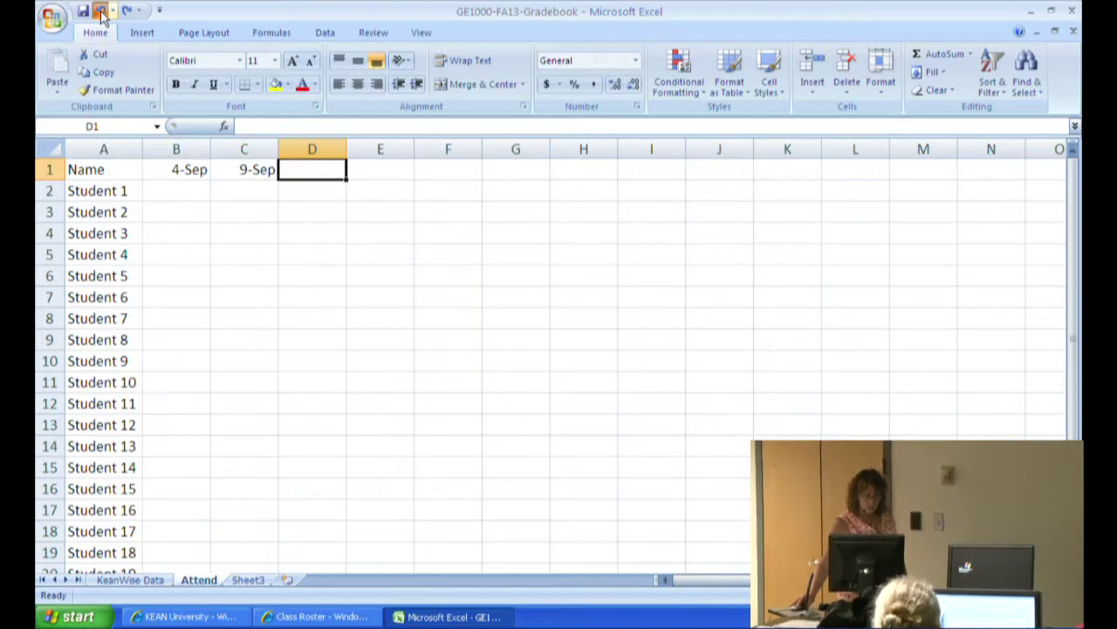
pyautogui.click(101, 14)
pyautogui.click(101, 14)
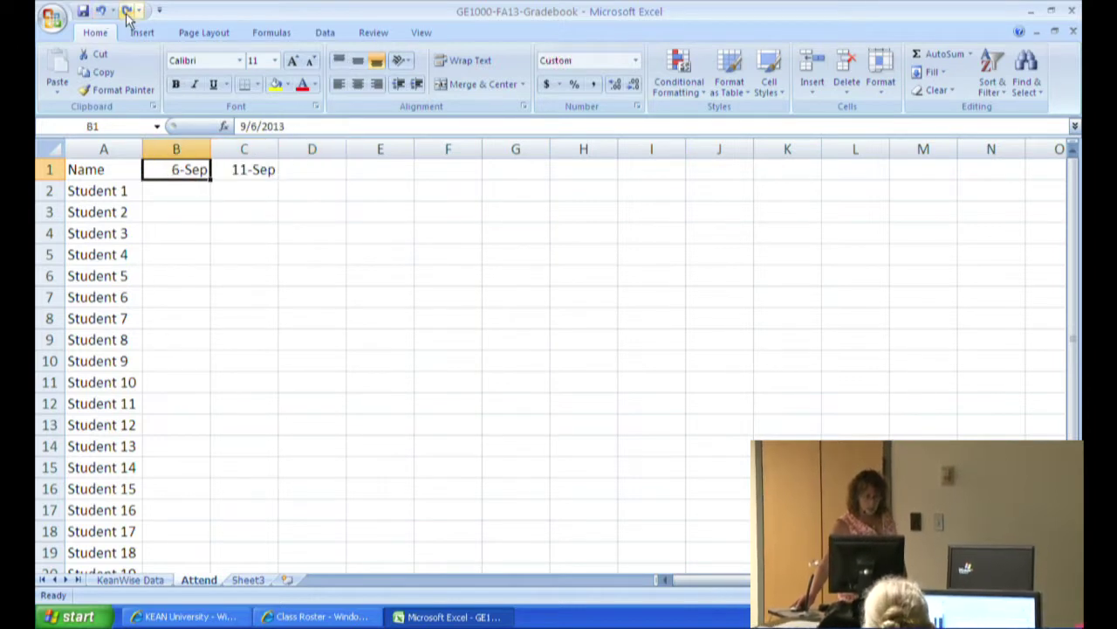
pyautogui.click(124, 11)
pyautogui.click(124, 11)
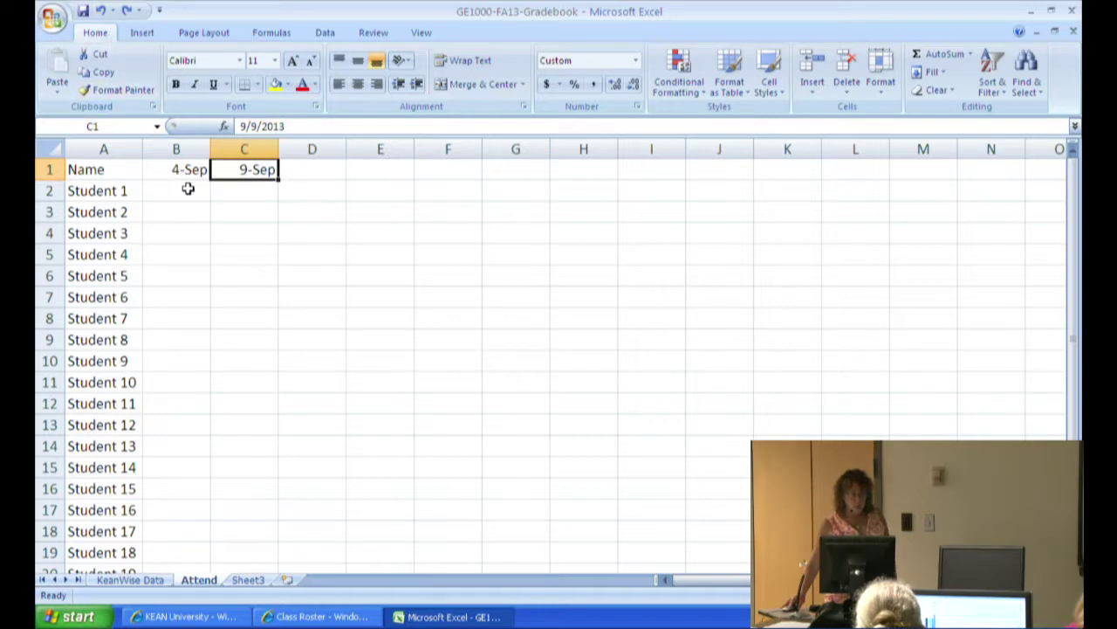
pyautogui.click(100, 13)
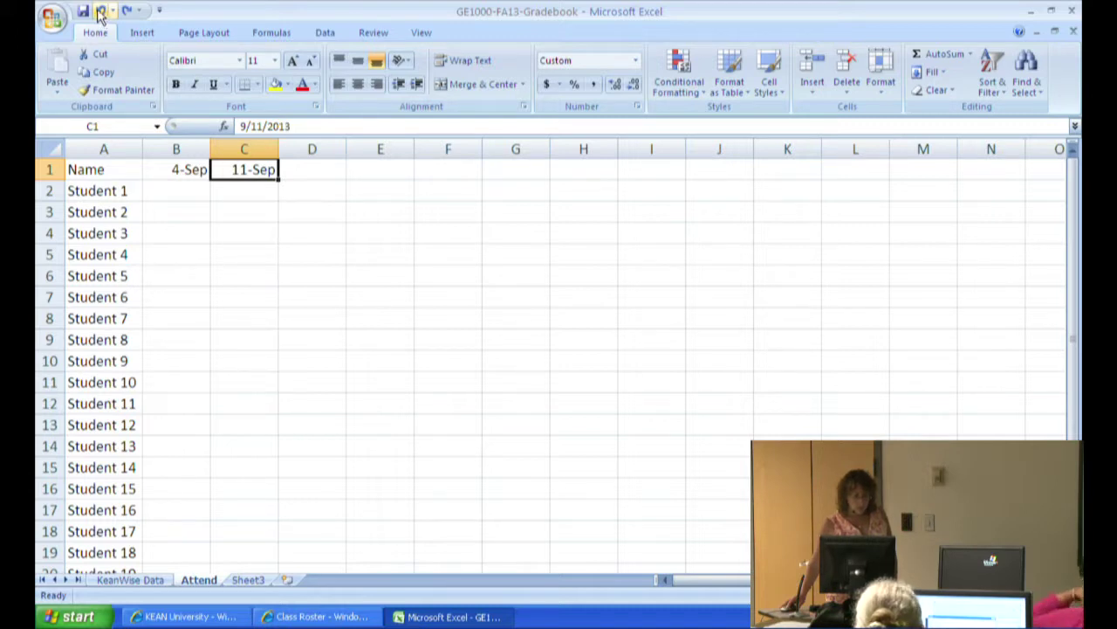
pyautogui.click(101, 13)
pyautogui.click(101, 13)
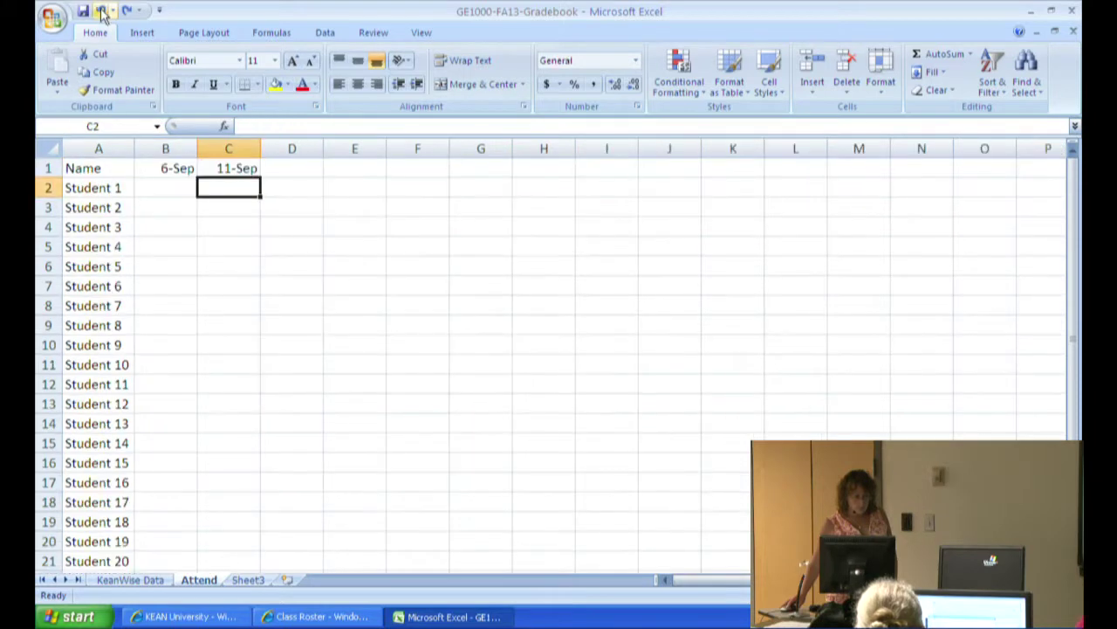
pyautogui.click(126, 10)
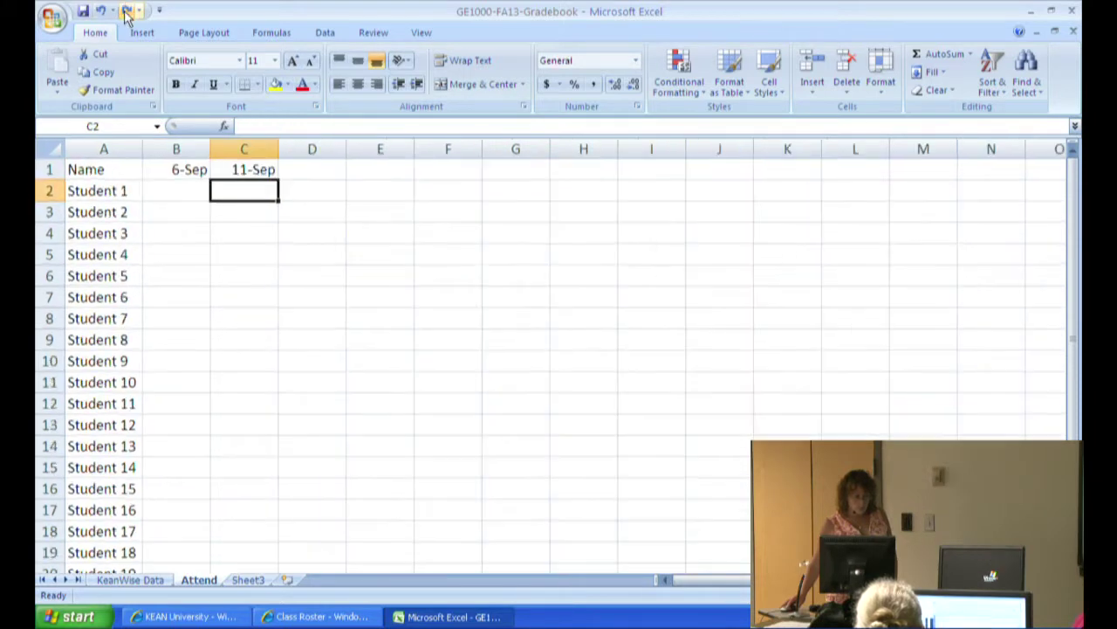
pyautogui.click(199, 177)
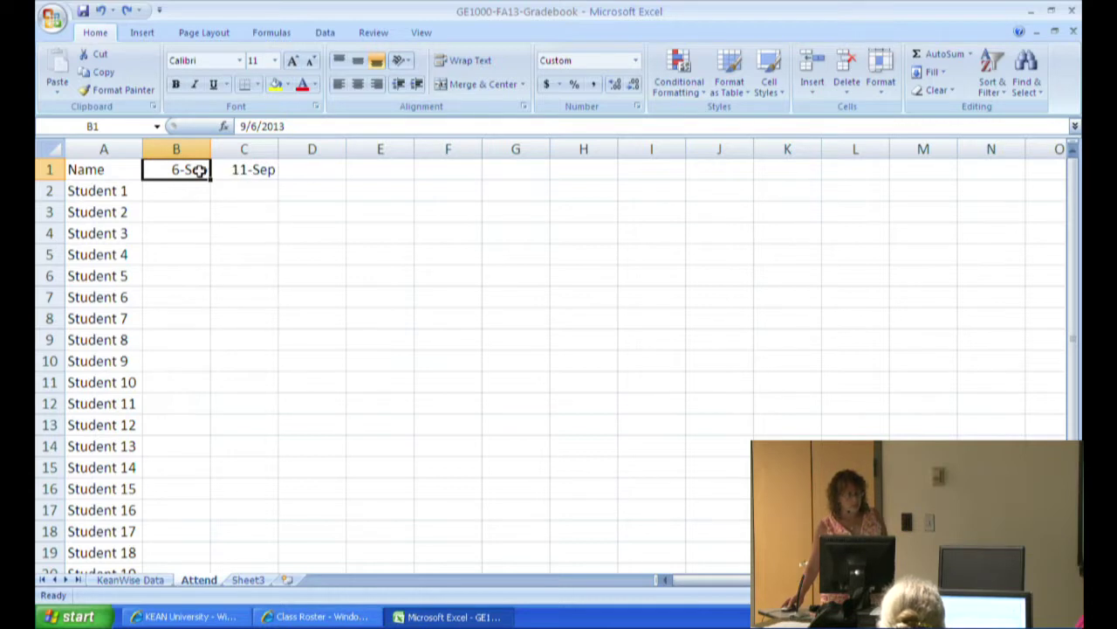
# - Enter 9/4 in B1 and fill the weekly dates from B1:C1 out to 18-Dec in Q1
pyautogui.write('9/4')
pyautogui.press('Return')
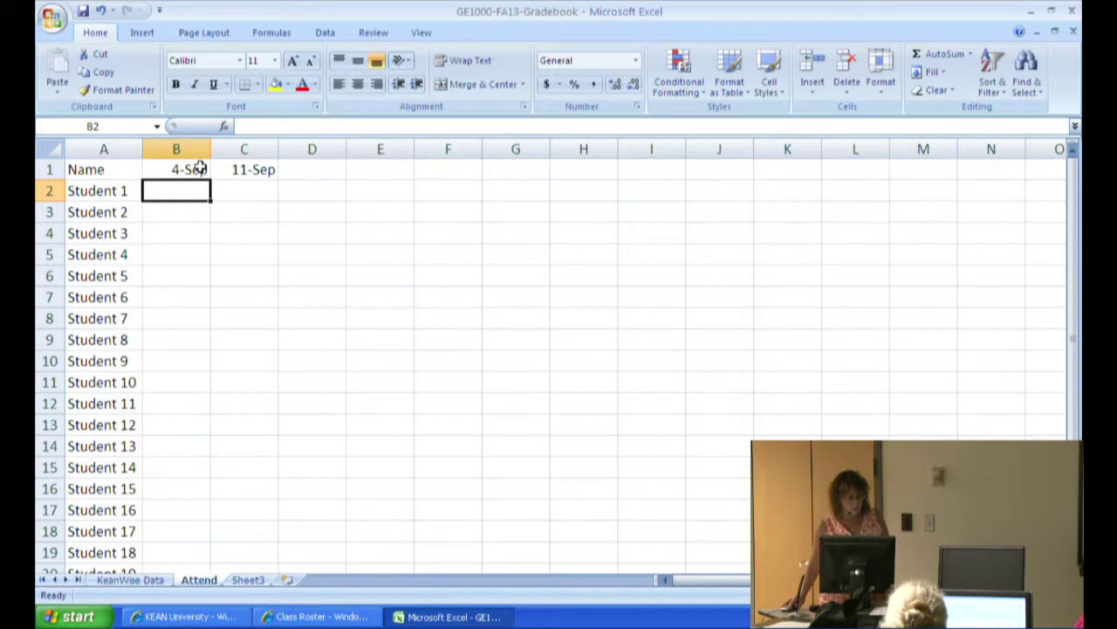
pyautogui.click(200, 168)
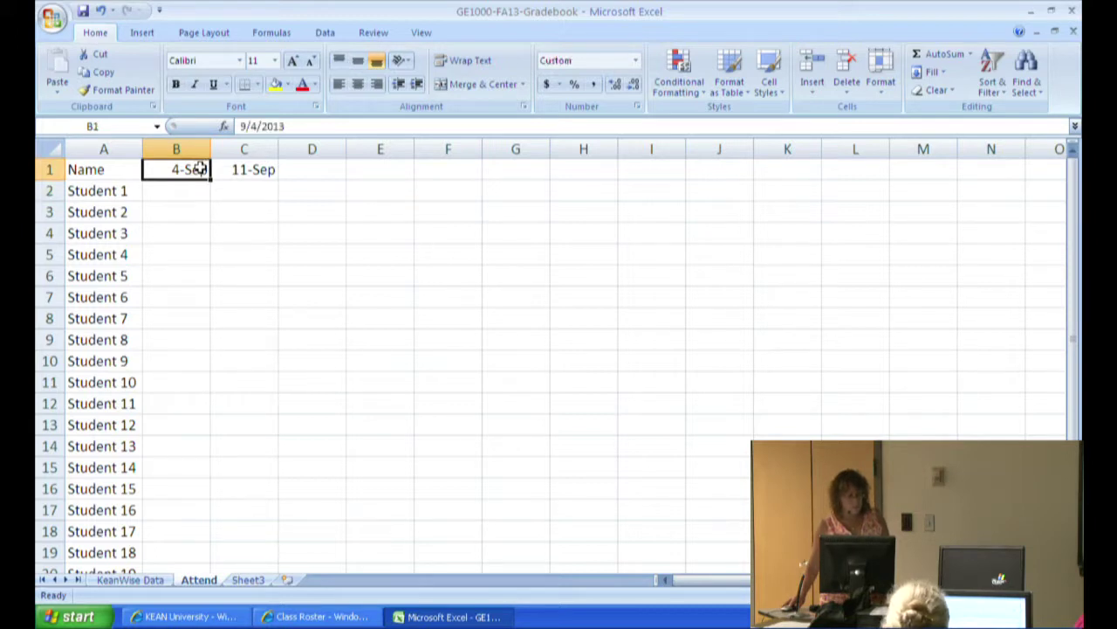
pyautogui.moveTo(208, 169); pyautogui.dragTo(892, 179)
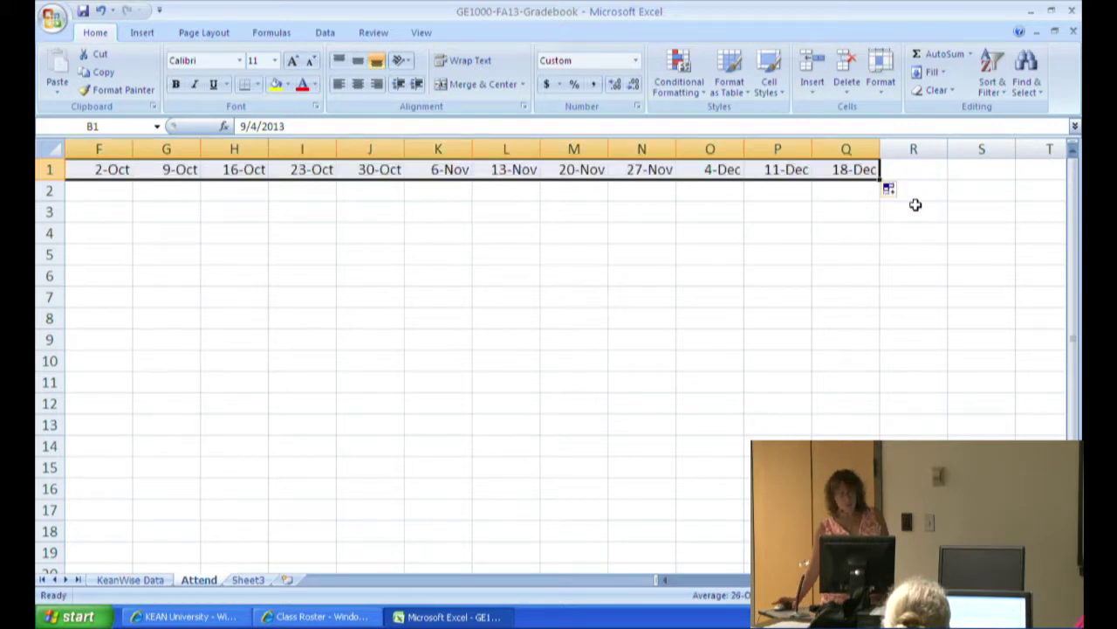
# - Type the heading Total in R1 after 18-Dec and scroll back to column A
pyautogui.click(919, 172)
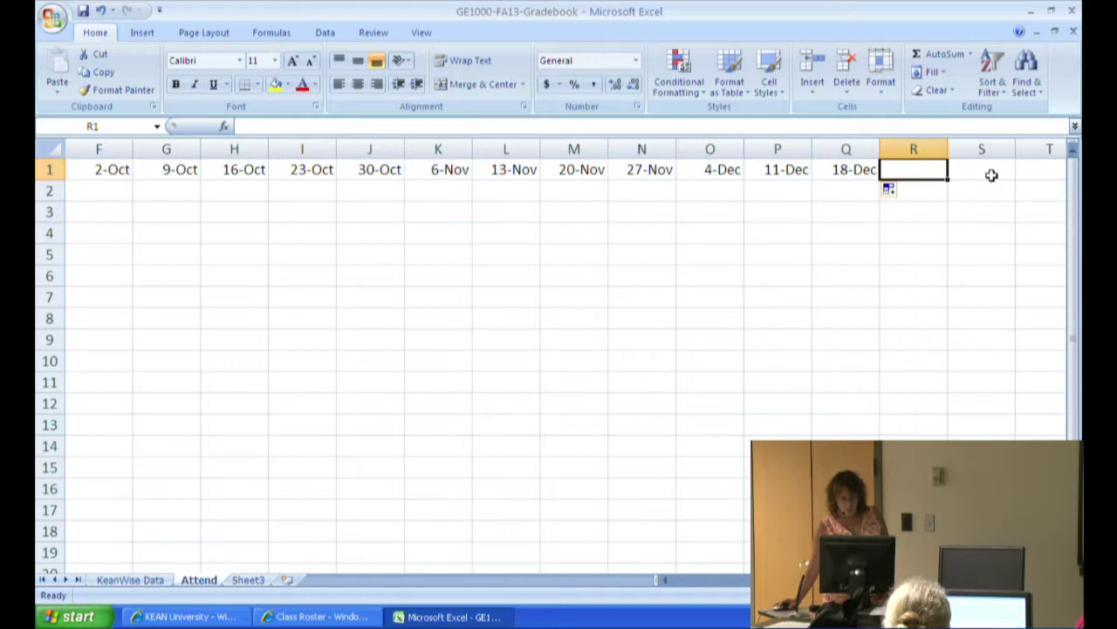
pyautogui.write('Total')
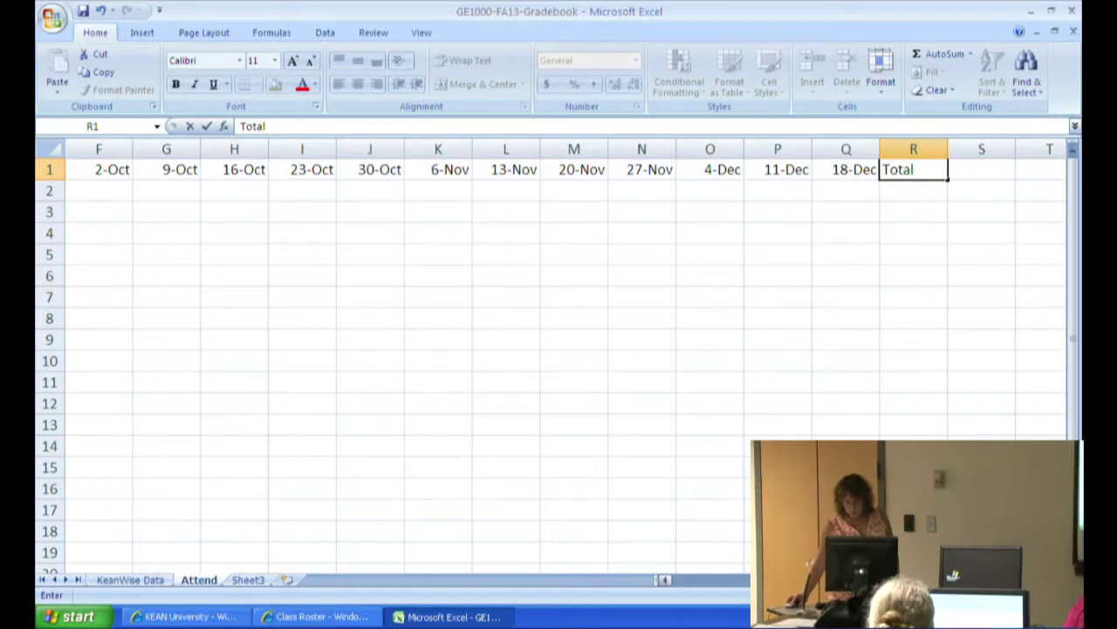
pyautogui.hscroll(-5, 559, 349)
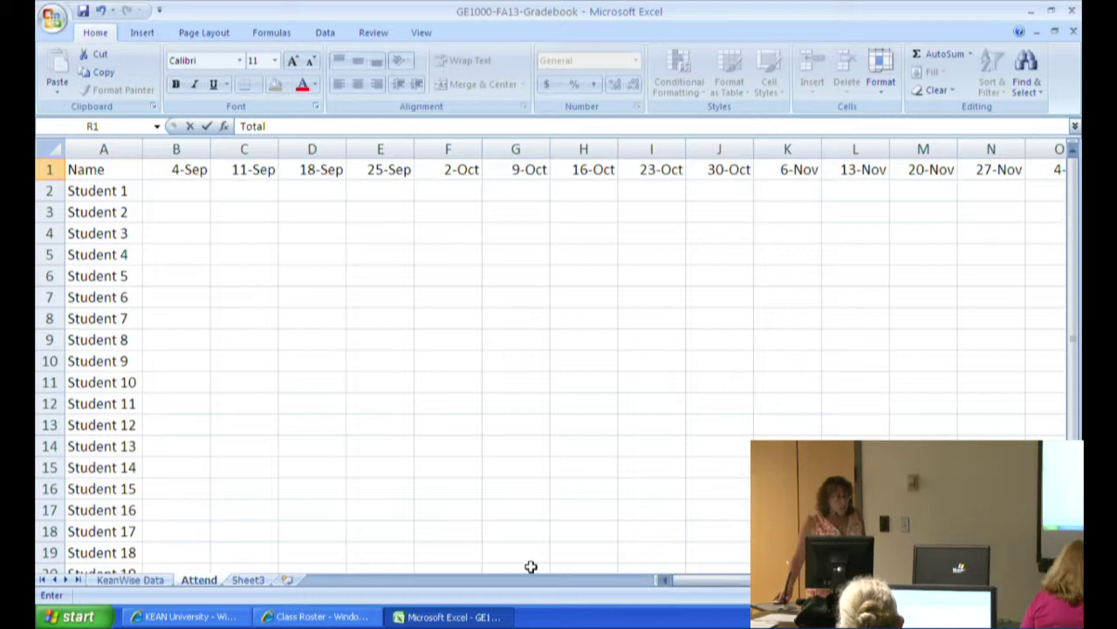
# - Insert a blank row above Student 1 and label A2 'Perfect Student'
pyautogui.click(113, 191)
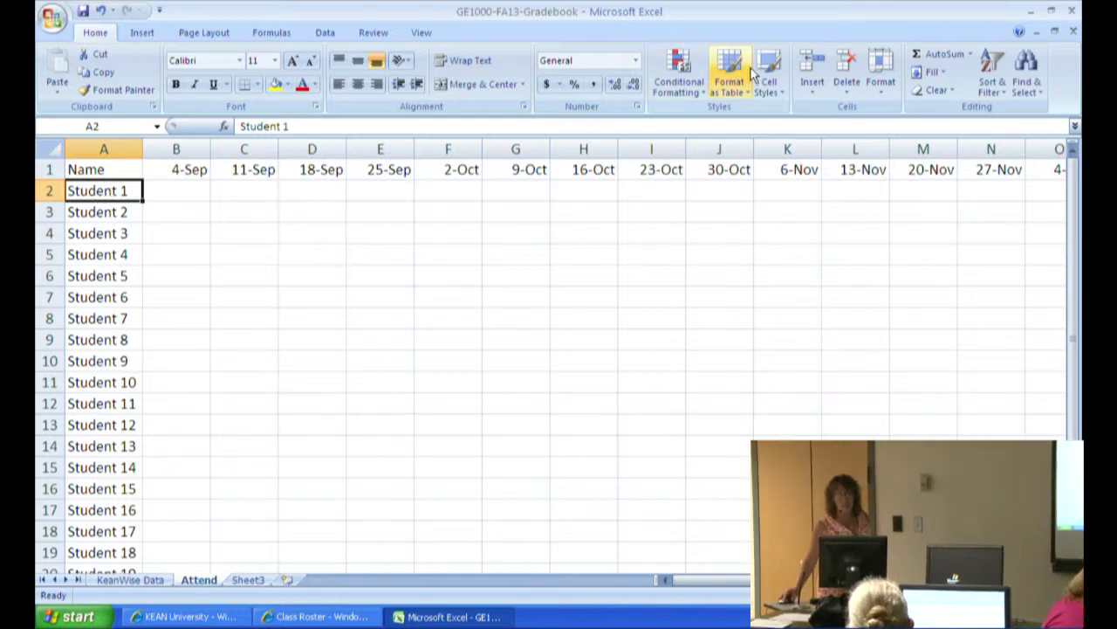
pyautogui.click(815, 86)
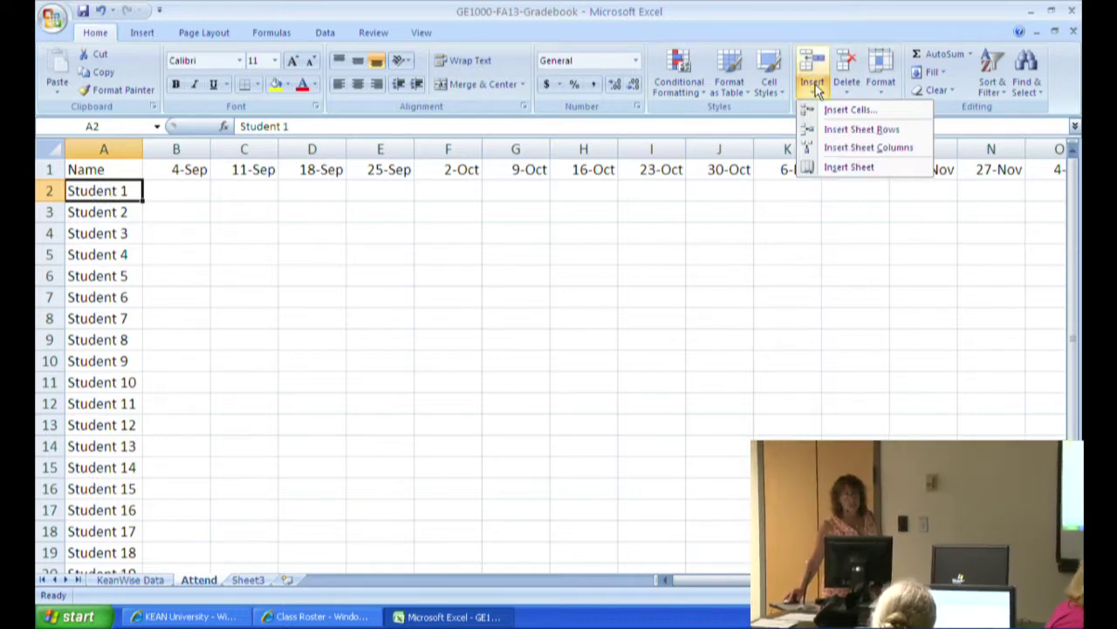
pyautogui.click(847, 130)
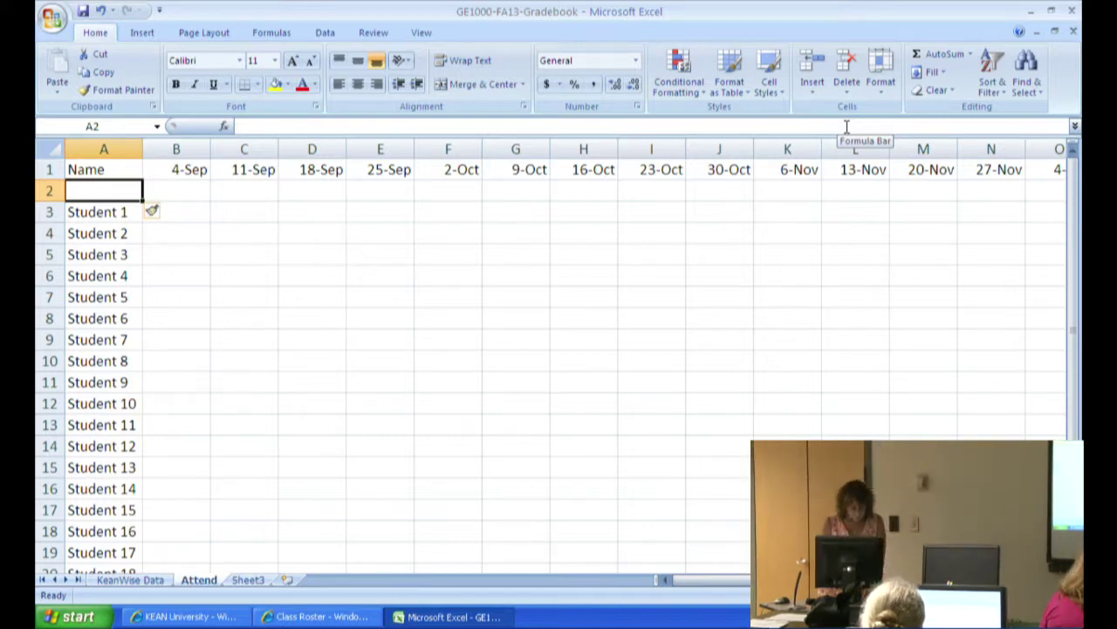
pyautogui.write('Perfect Student')
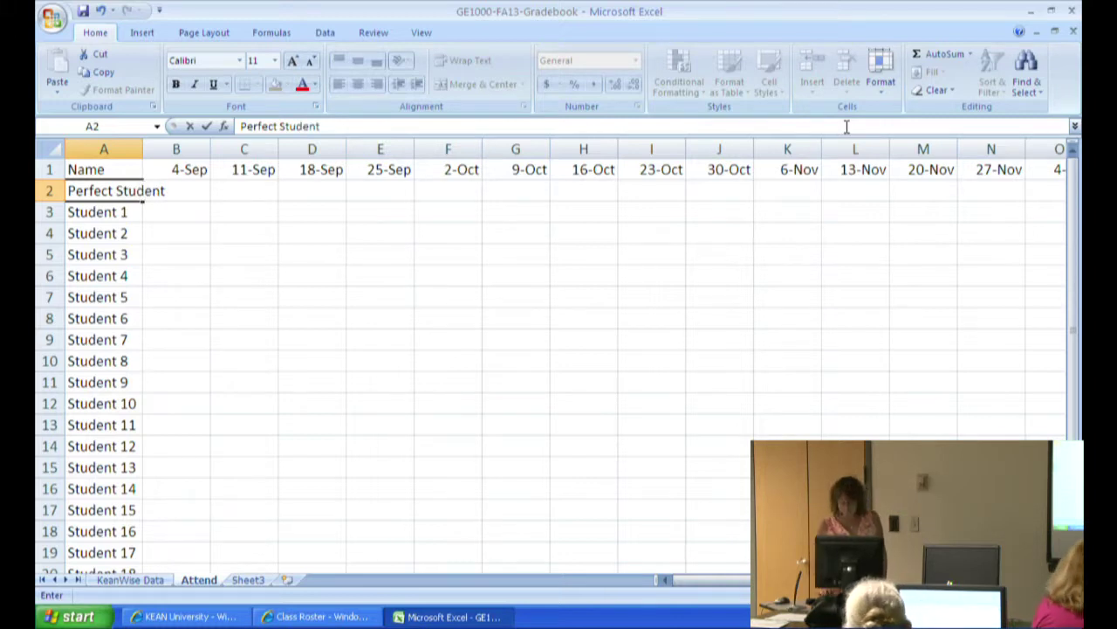
pyautogui.press('Return')
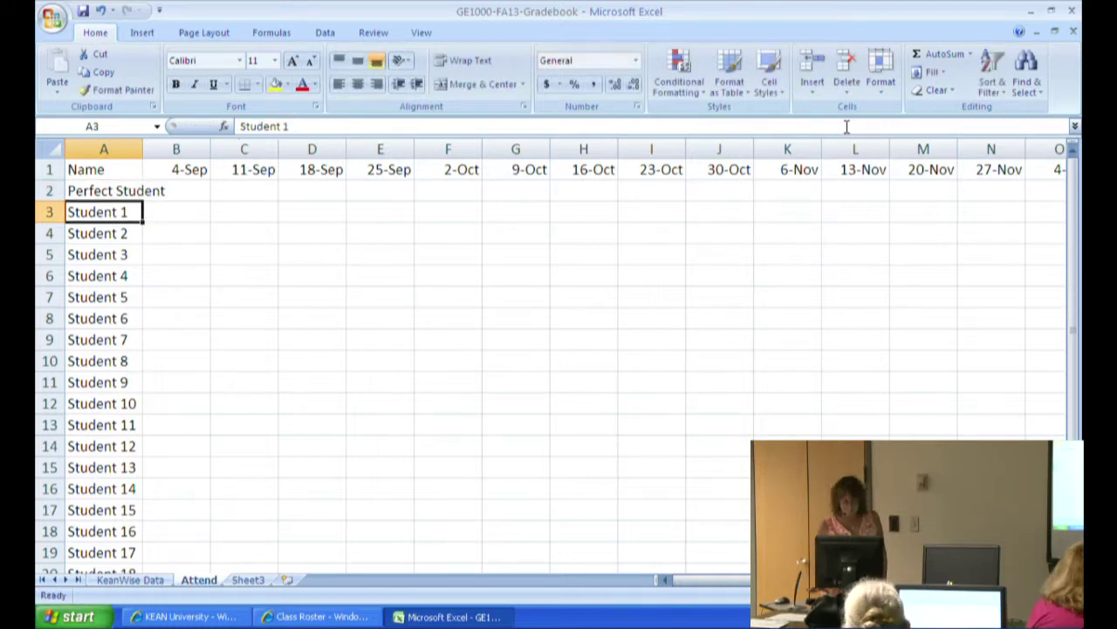
# - Autofit column A and enter 1 in B2, which displays as 1-Jan
pyautogui.doubleClick(141, 150)
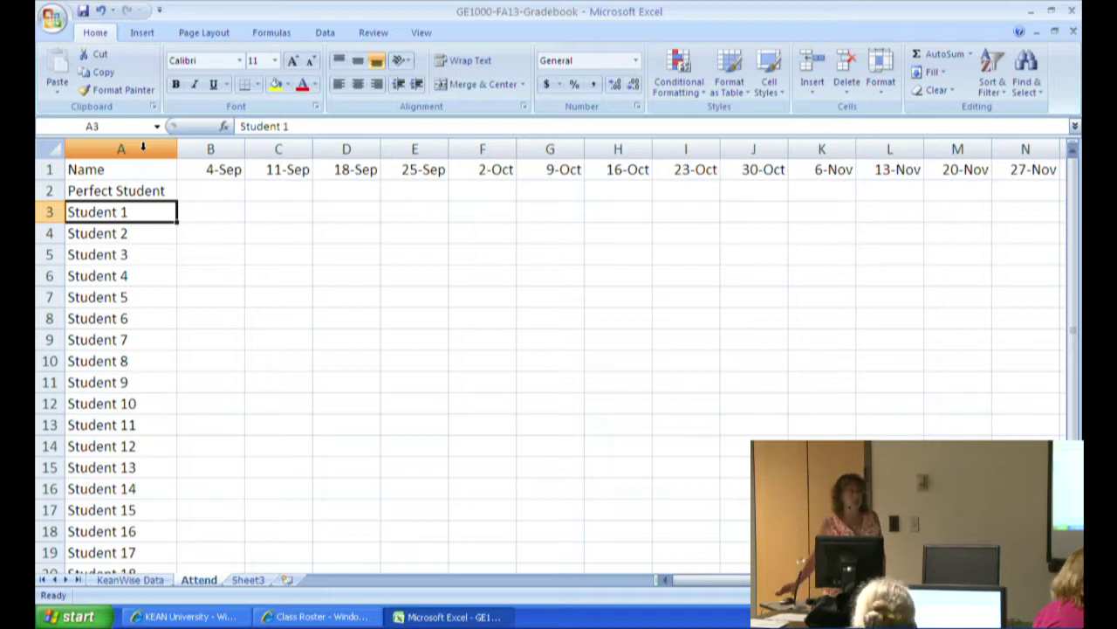
pyautogui.click(242, 188)
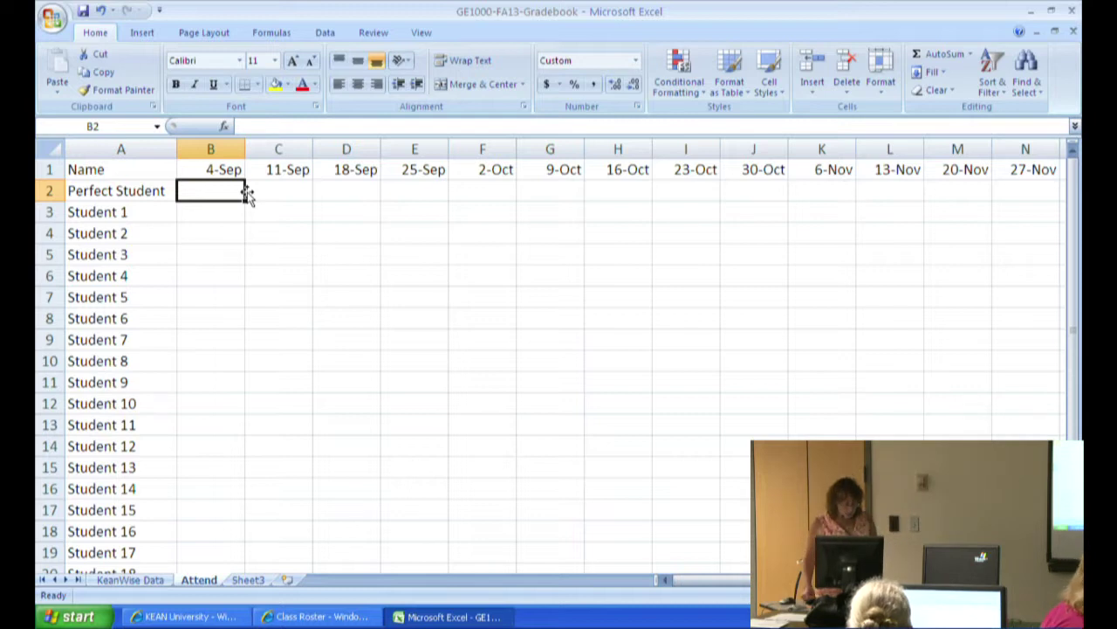
pyautogui.write('1')
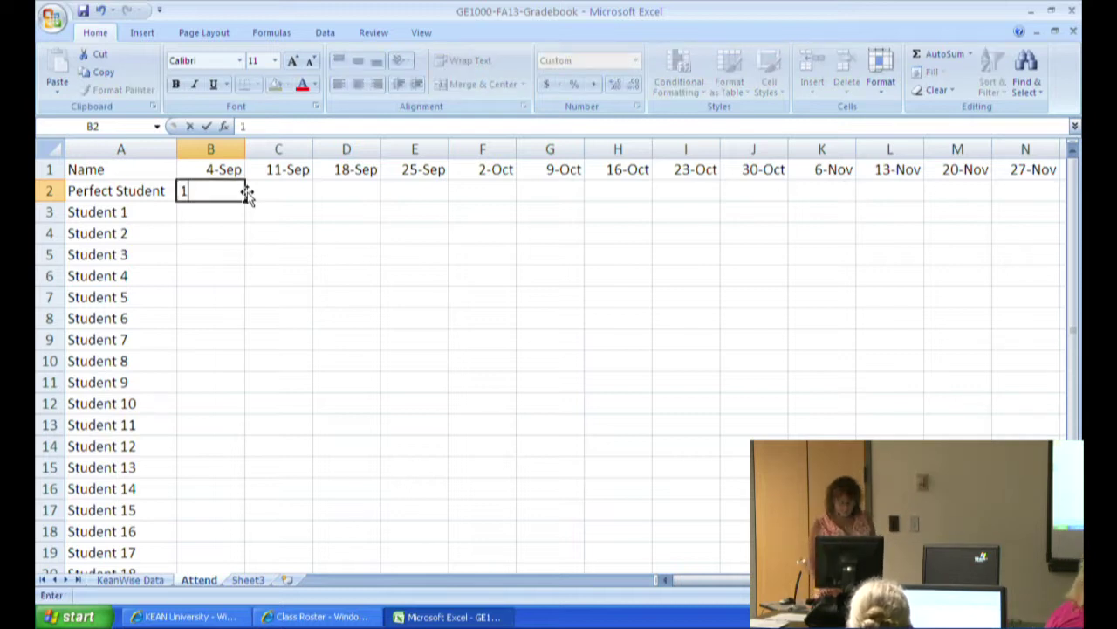
pyautogui.press('Return')
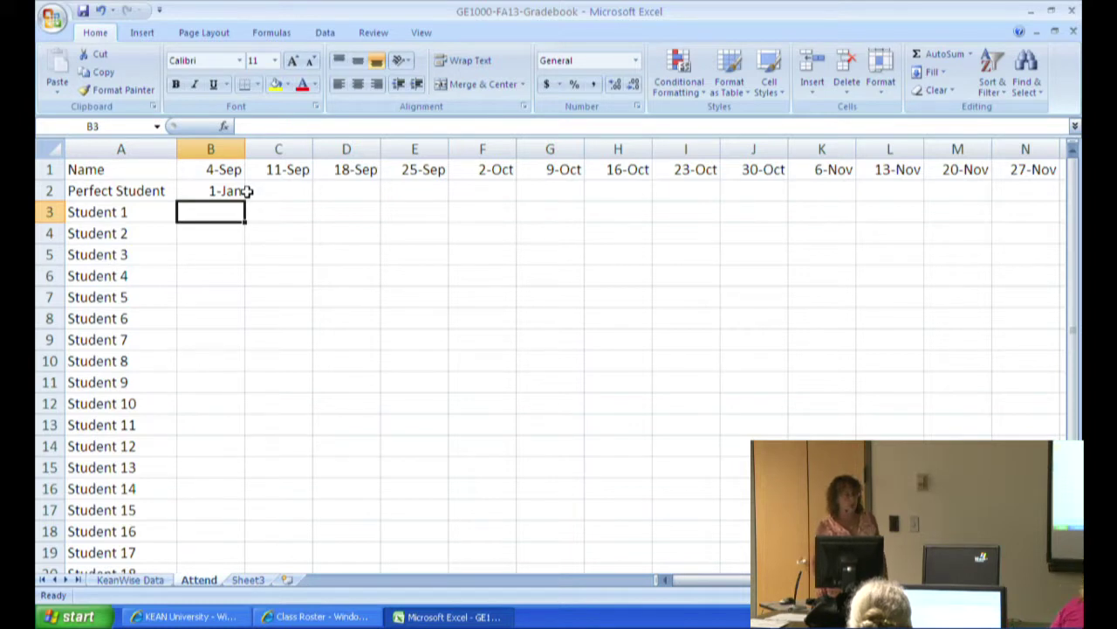
pyautogui.click(240, 191)
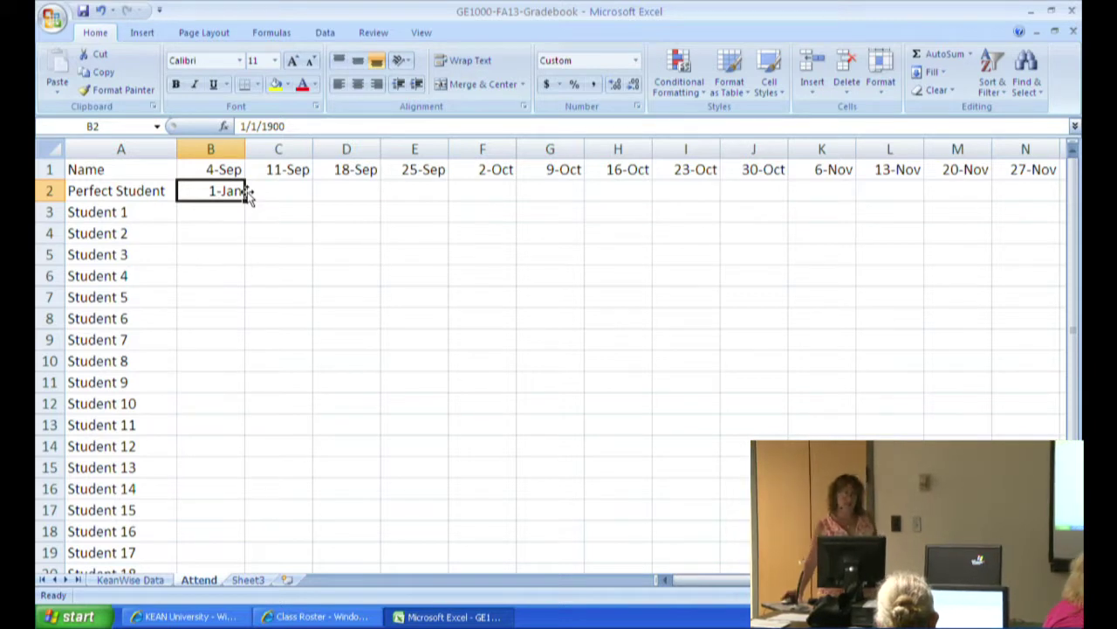
# - Apply the Number format to the attendance grid from B2, so B2 reads 1.00
pyautogui.moveTo(200, 190); pyautogui.dragTo(926, 510)
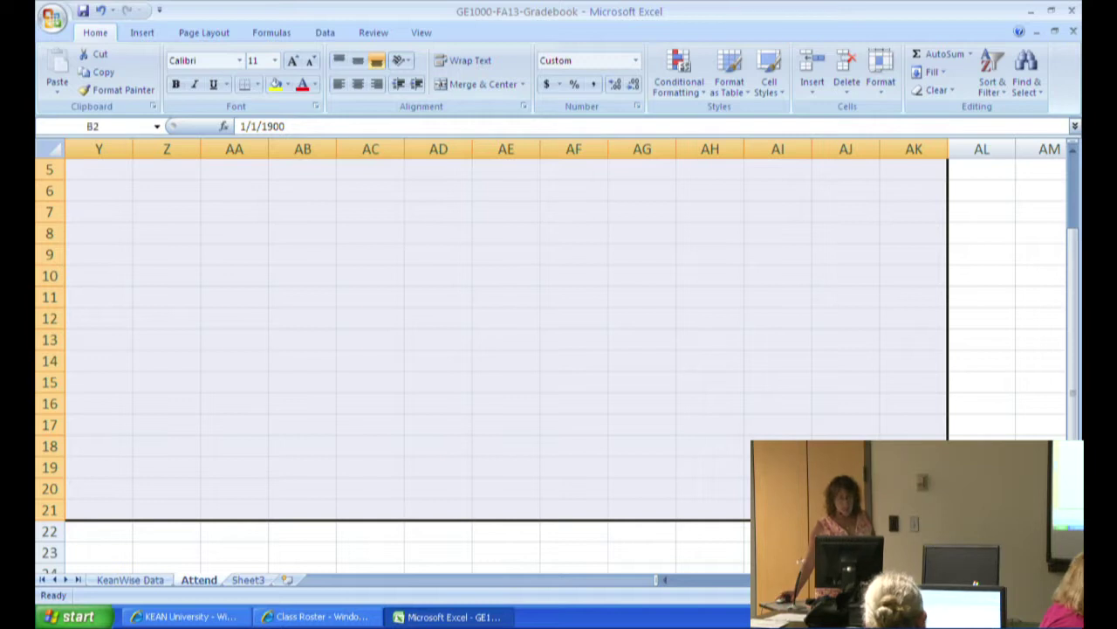
pyautogui.moveTo(1075, 276); pyautogui.dragTo(1067, 199)
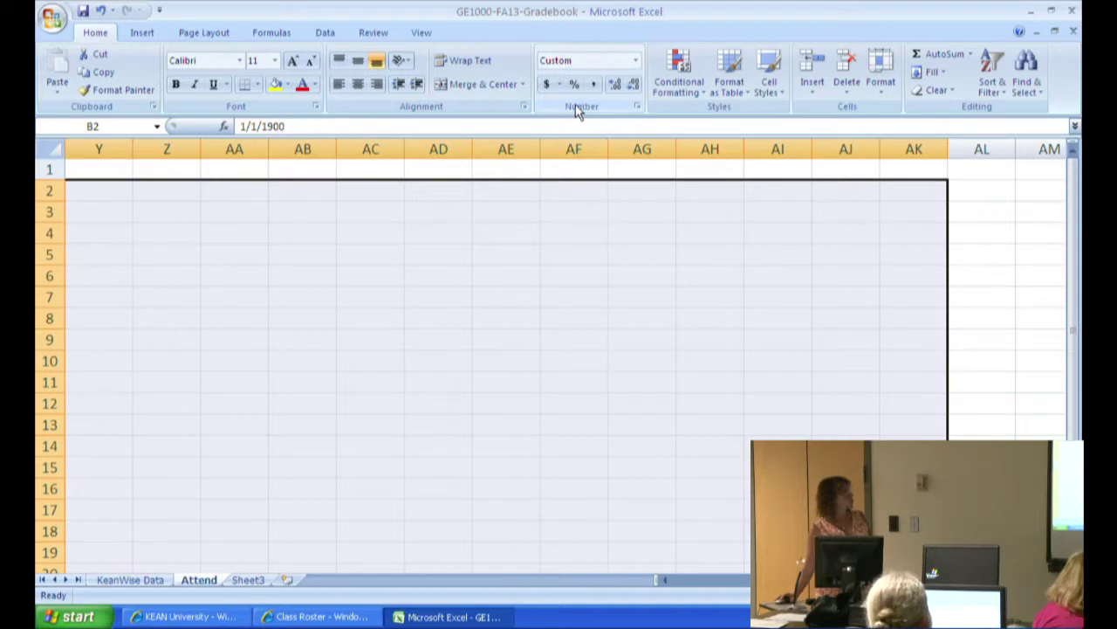
pyautogui.click(635, 63)
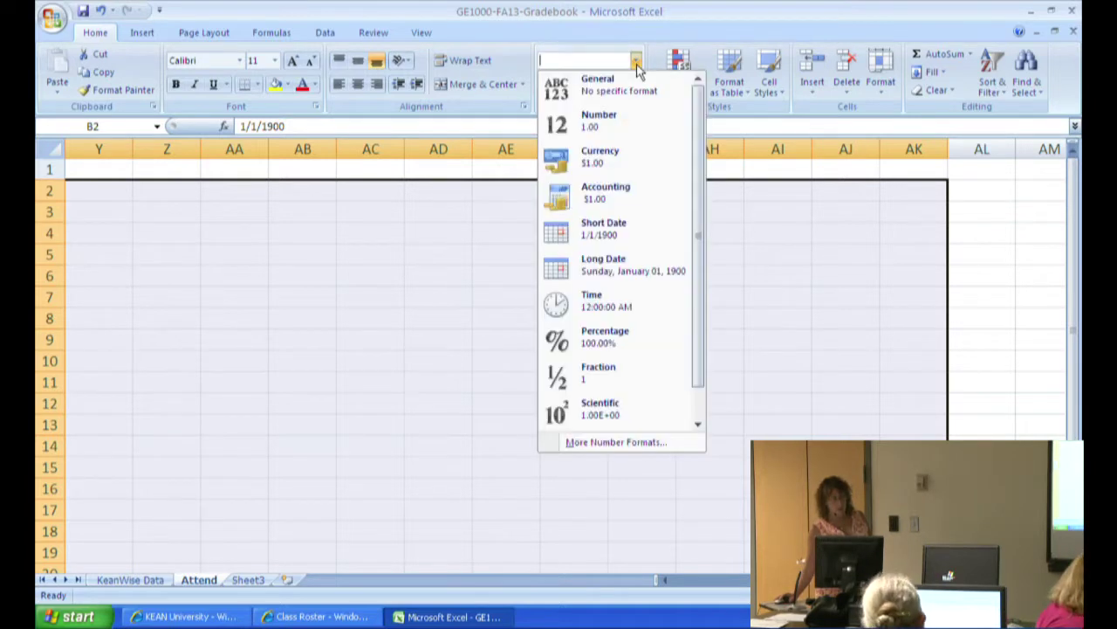
pyautogui.click(599, 126)
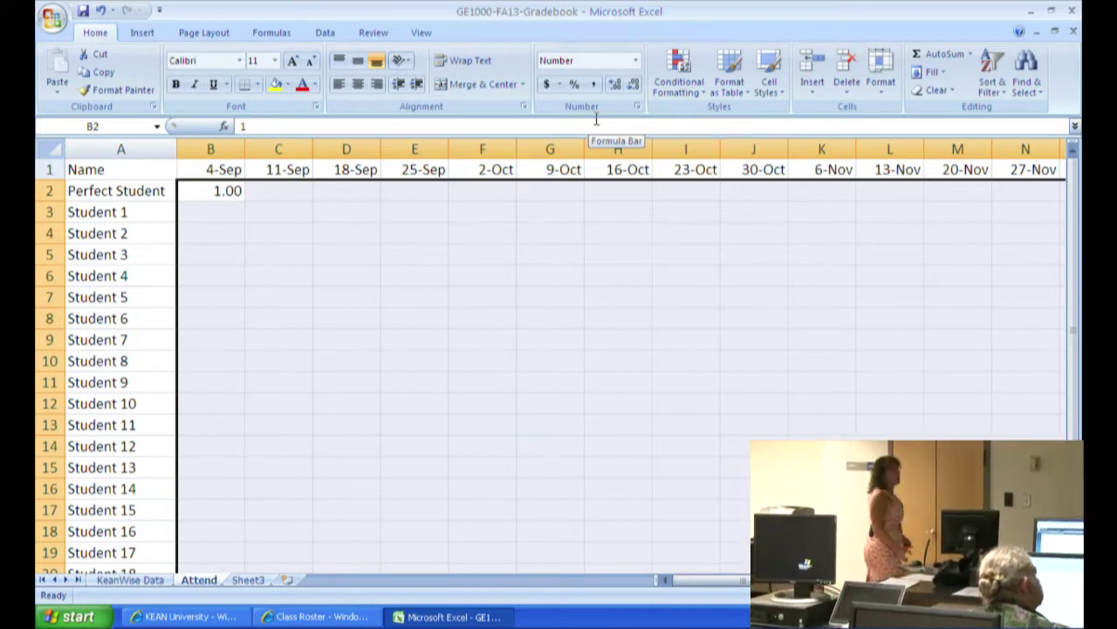
# - Fill B2's 1.00 down the 4-Sep column to B22, redoing the fill after one undo
pyautogui.click(223, 191)
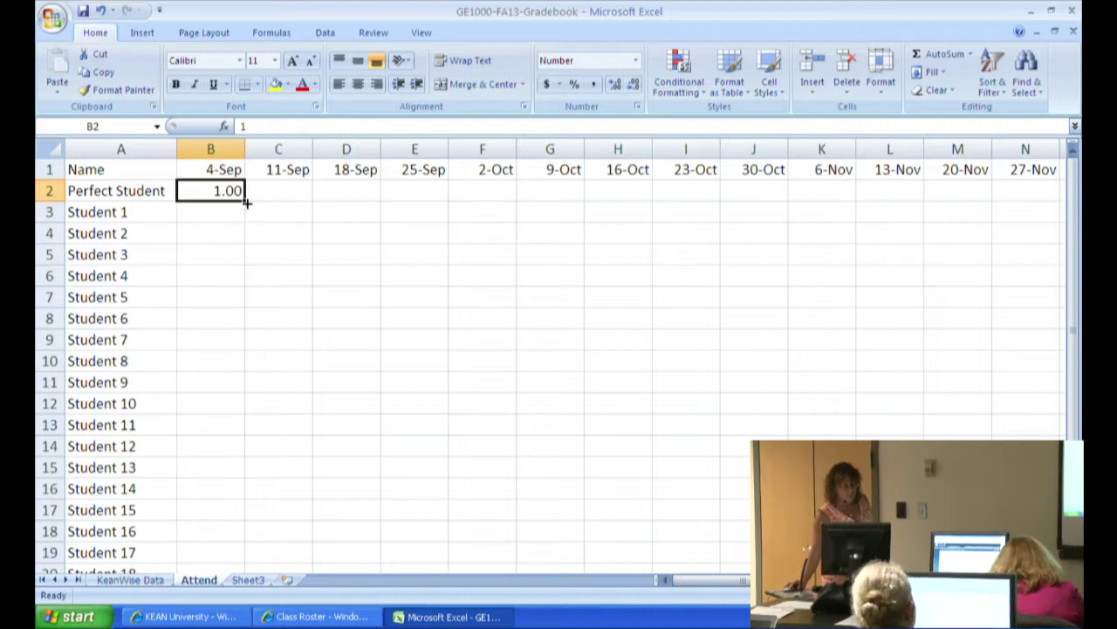
pyautogui.moveTo(245, 201); pyautogui.dragTo(229, 535)
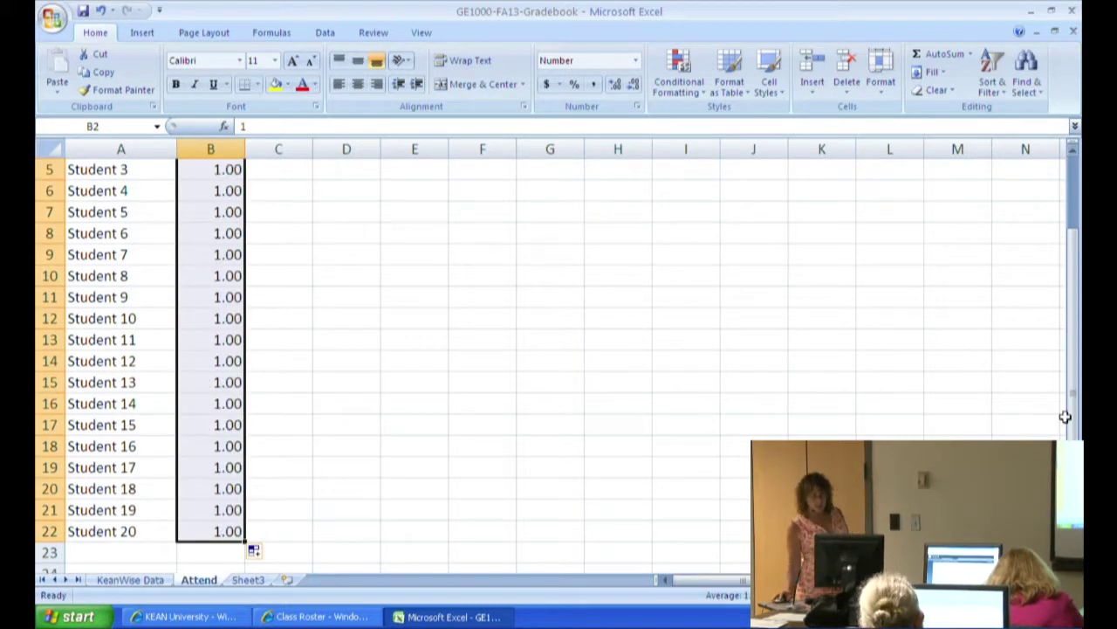
pyautogui.scroll(2, 1074, 405)
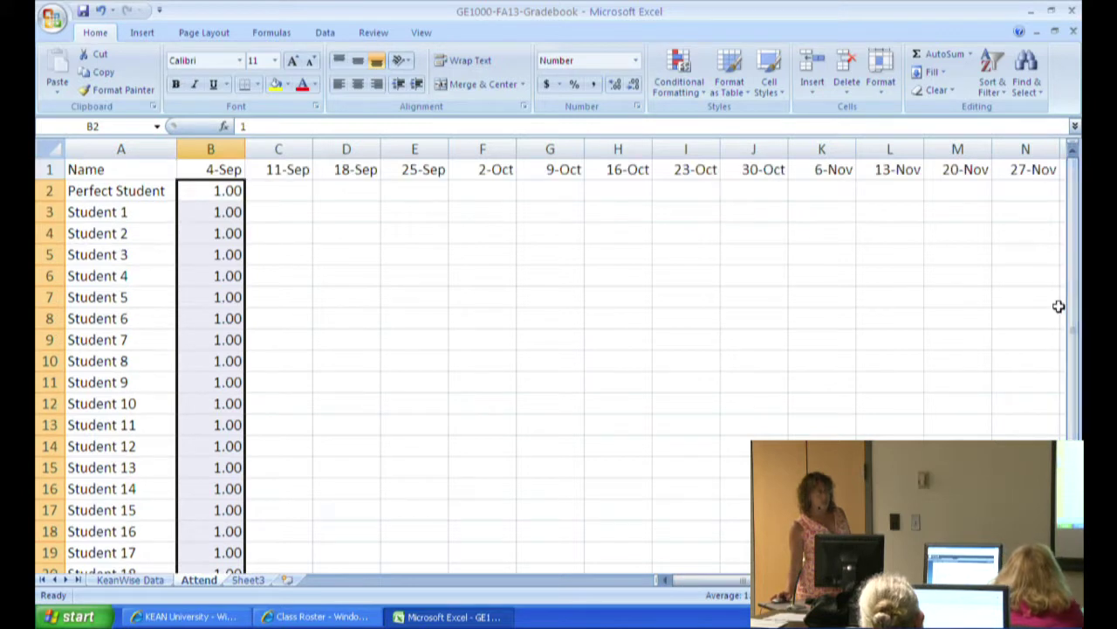
pyautogui.click(100, 10)
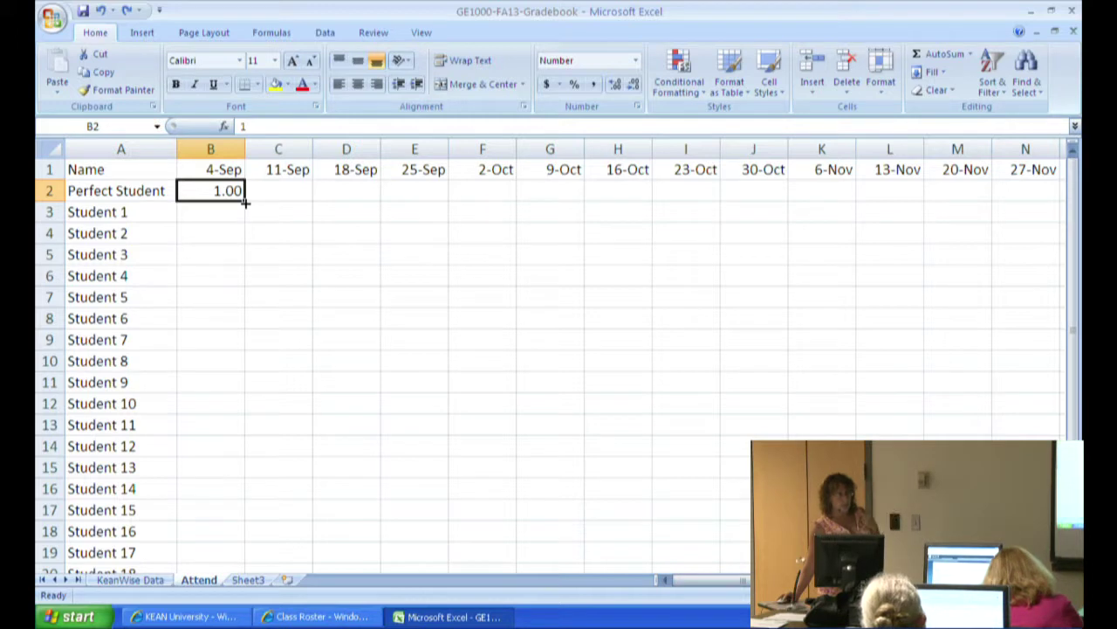
pyautogui.moveTo(246, 203); pyautogui.dragTo(222, 533)
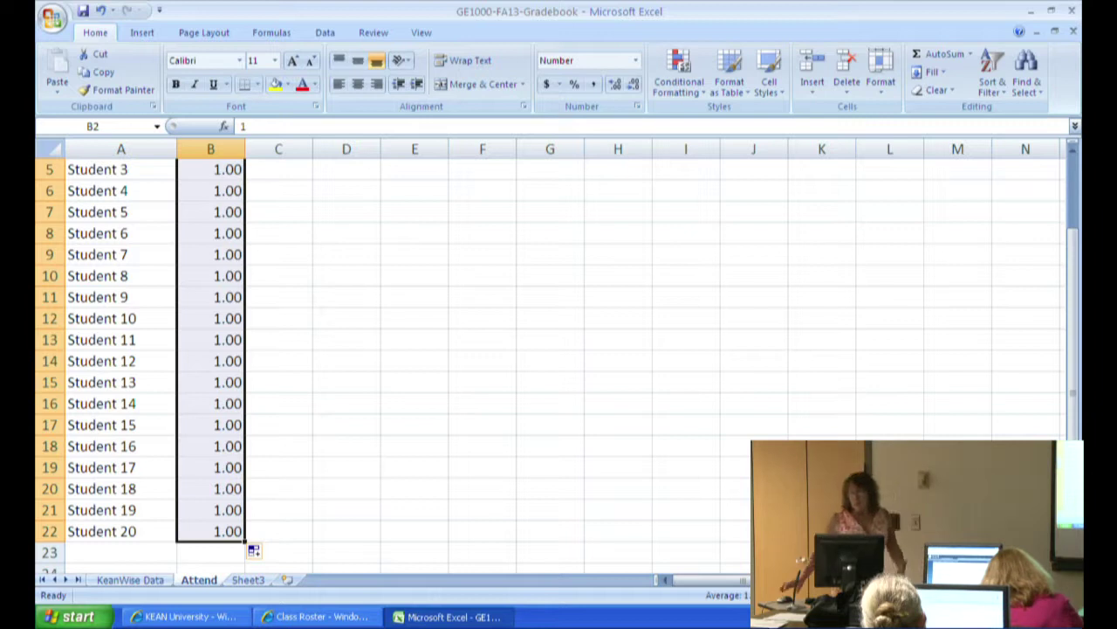
pyautogui.moveTo(1075, 412); pyautogui.dragTo(1065, 313)
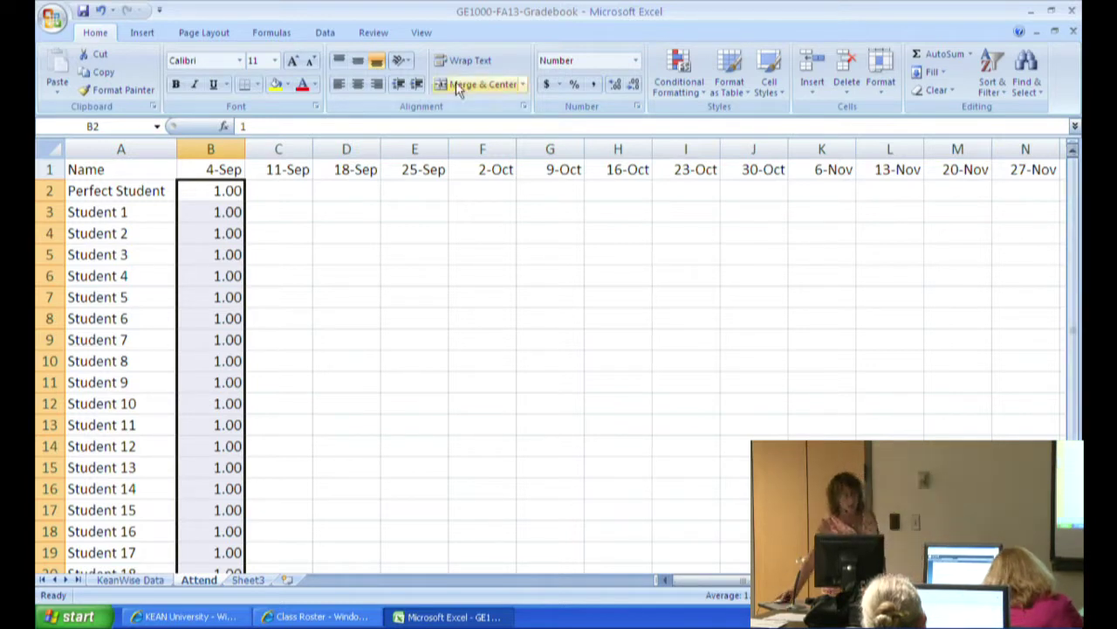
# - Enter 0 in B5 and B16 so Students 3 and 14 are absent on 4-Sep
pyautogui.click(214, 255)
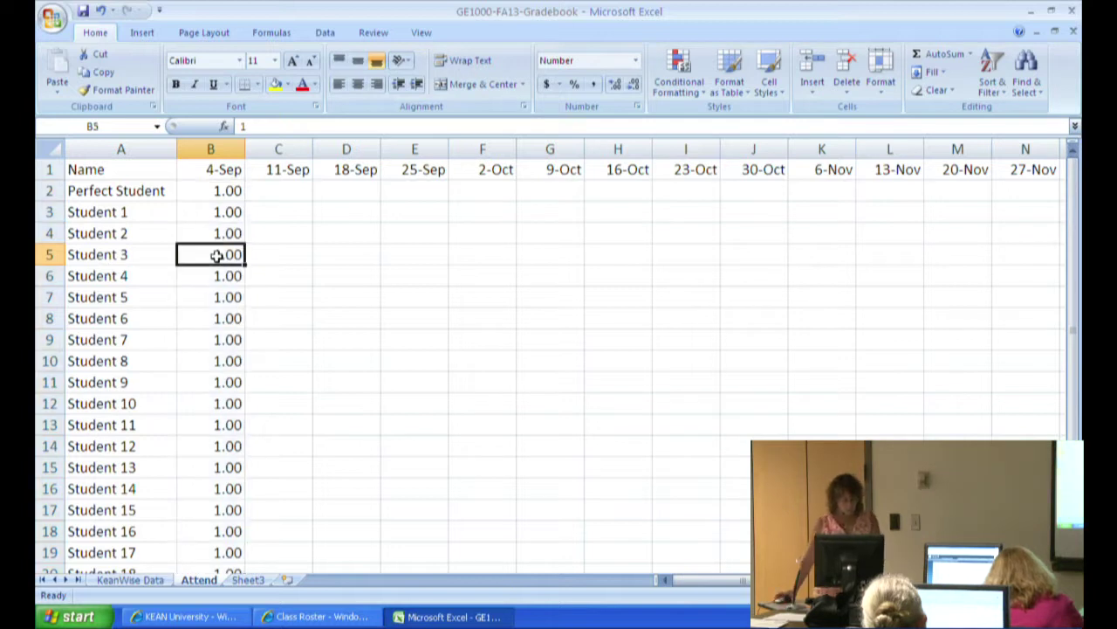
pyautogui.write('0')
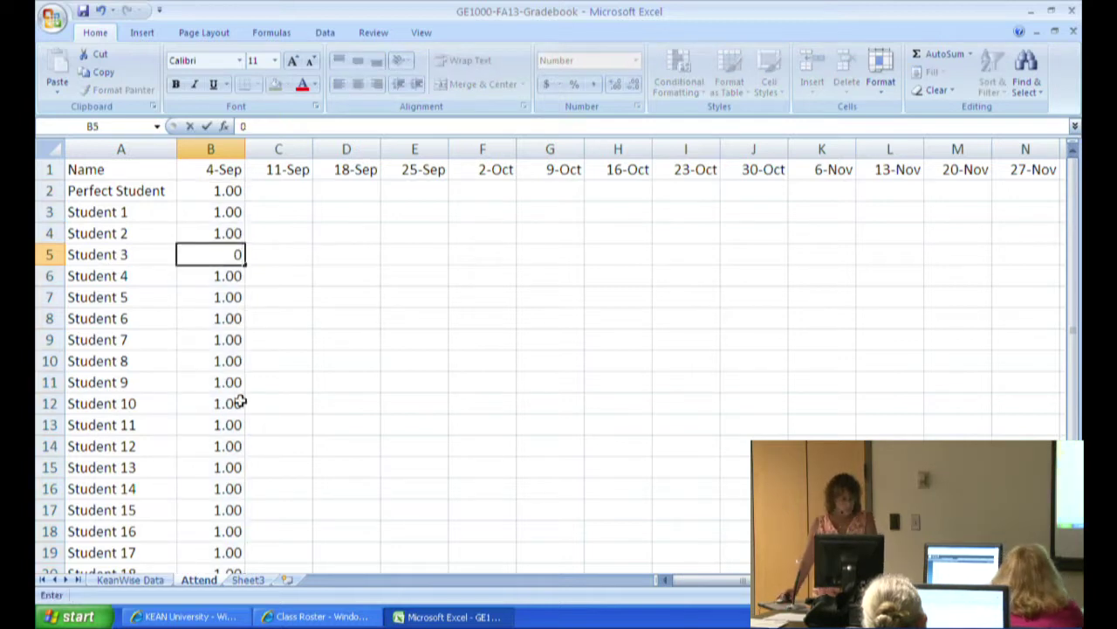
pyautogui.click(216, 491)
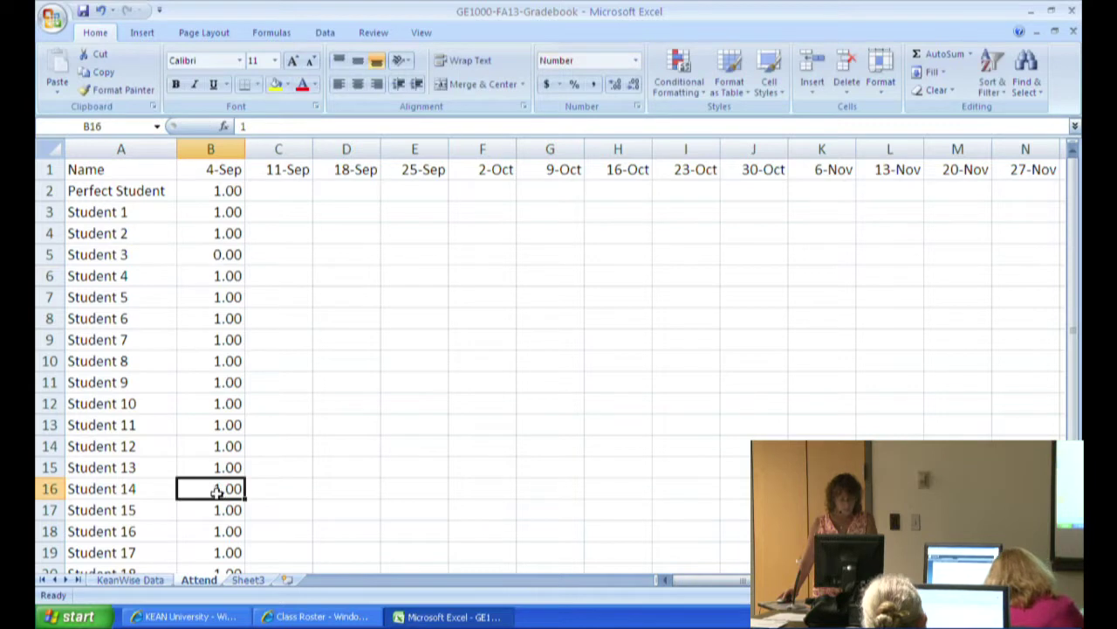
pyautogui.write('0')
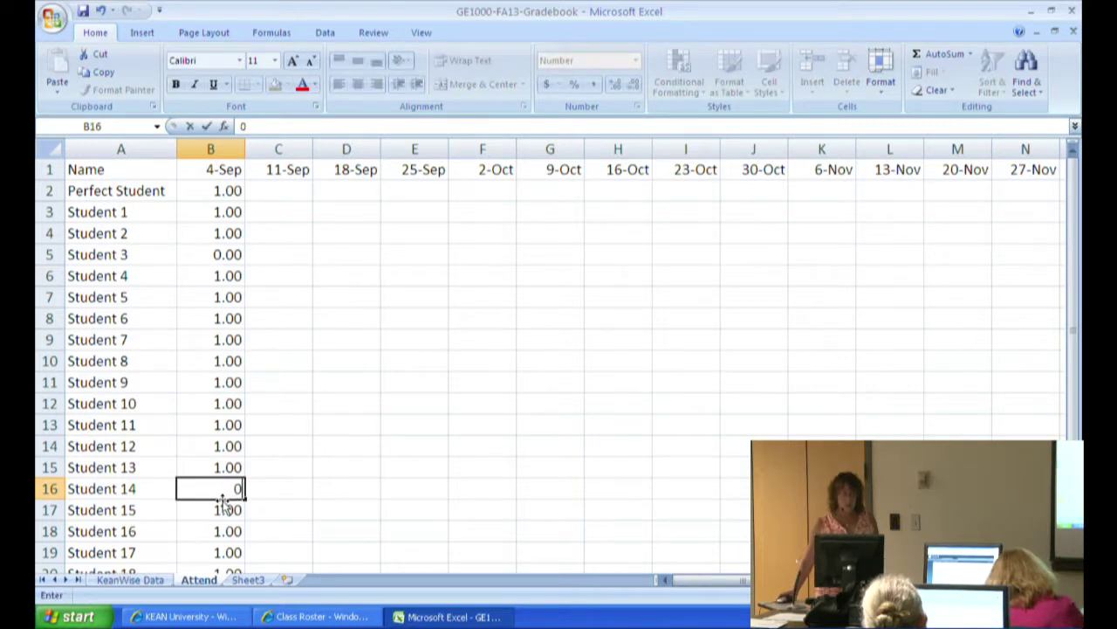
pyautogui.press('Return')
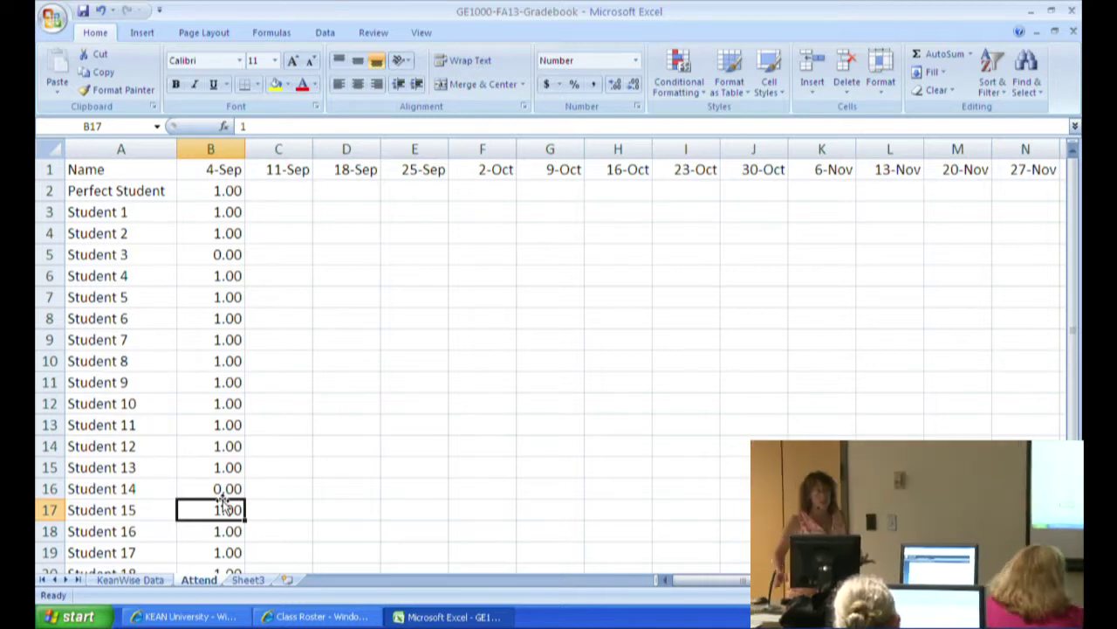
pyautogui.click(101, 191)
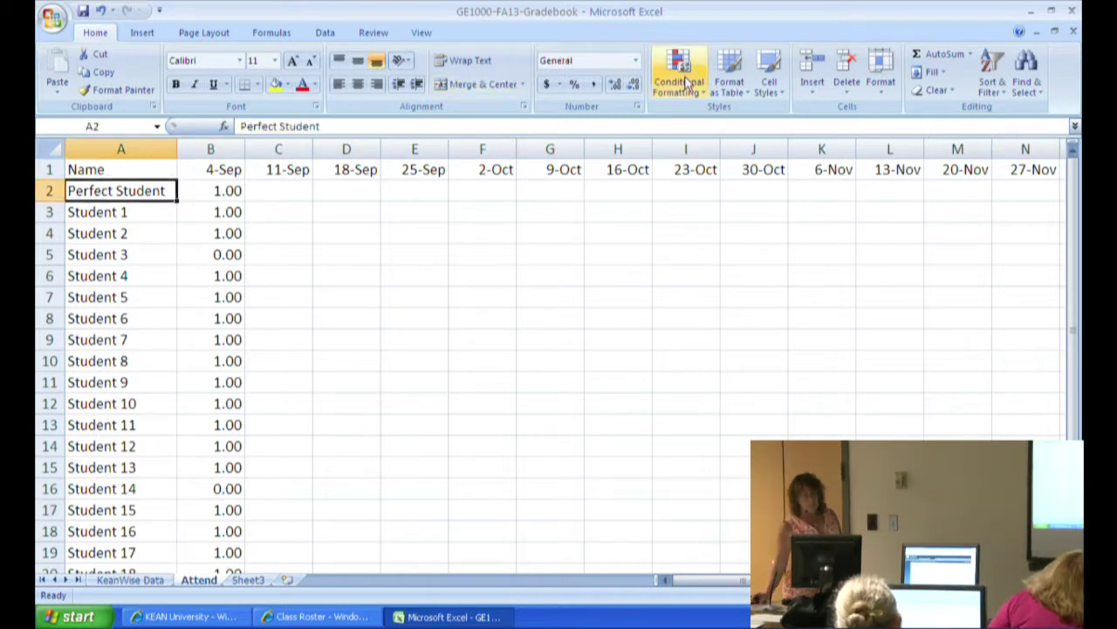
# - Insert a new column A and fill a 1, 2 series down to A22
pyautogui.click(812, 83)
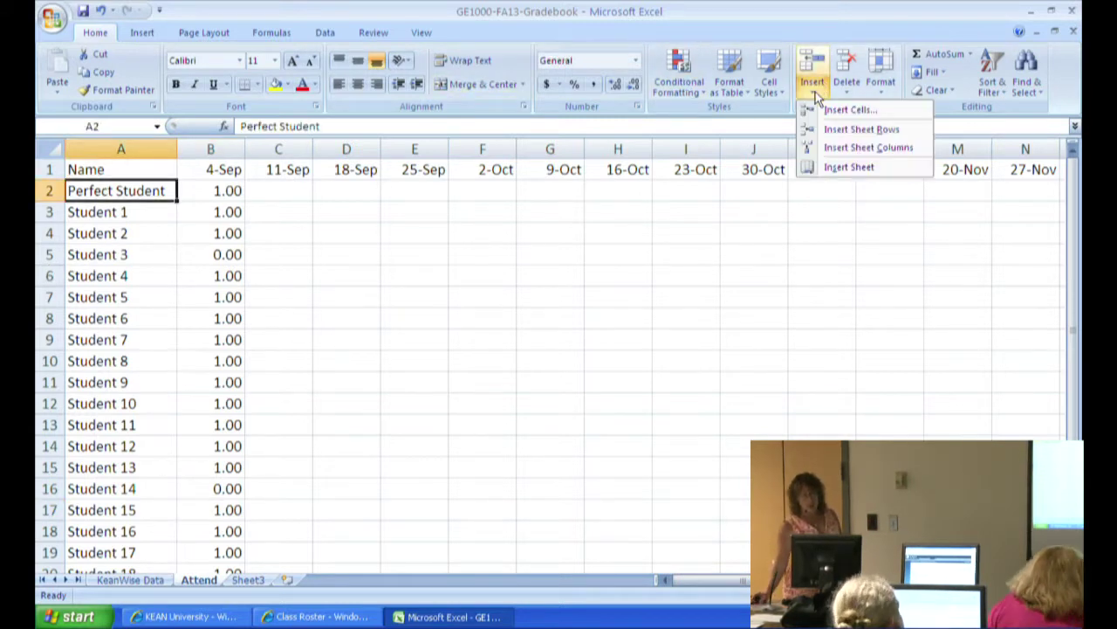
pyautogui.click(829, 150)
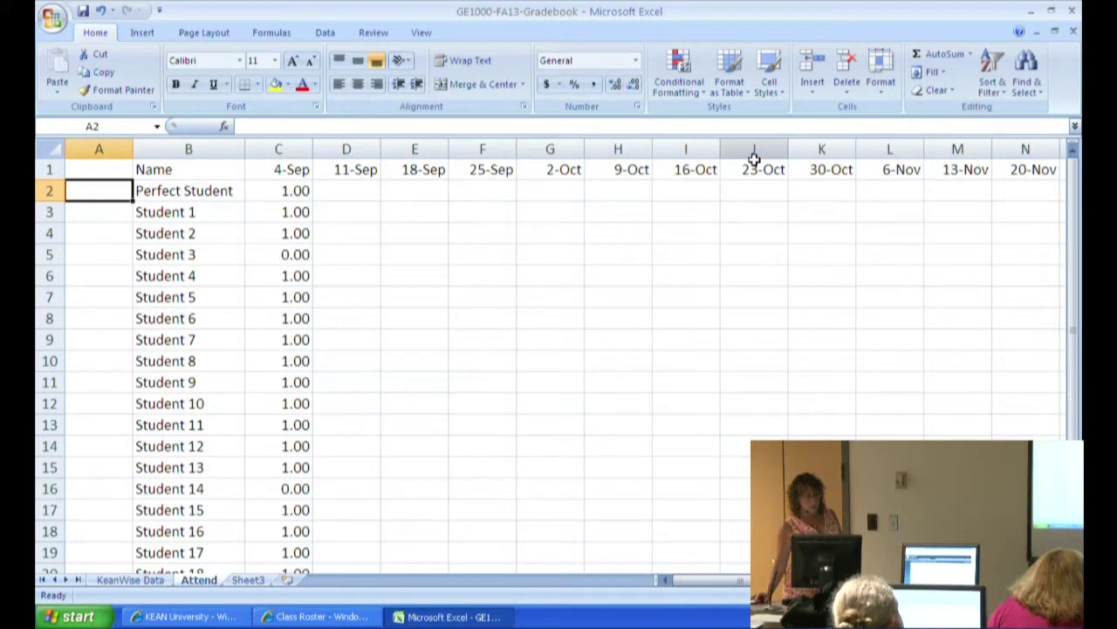
pyautogui.write('1')
pyautogui.press('Return')
pyautogui.write('2')
pyautogui.press('Return')
pyautogui.click(97, 190)
pyautogui.moveTo(97, 191); pyautogui.dragTo(119, 560)
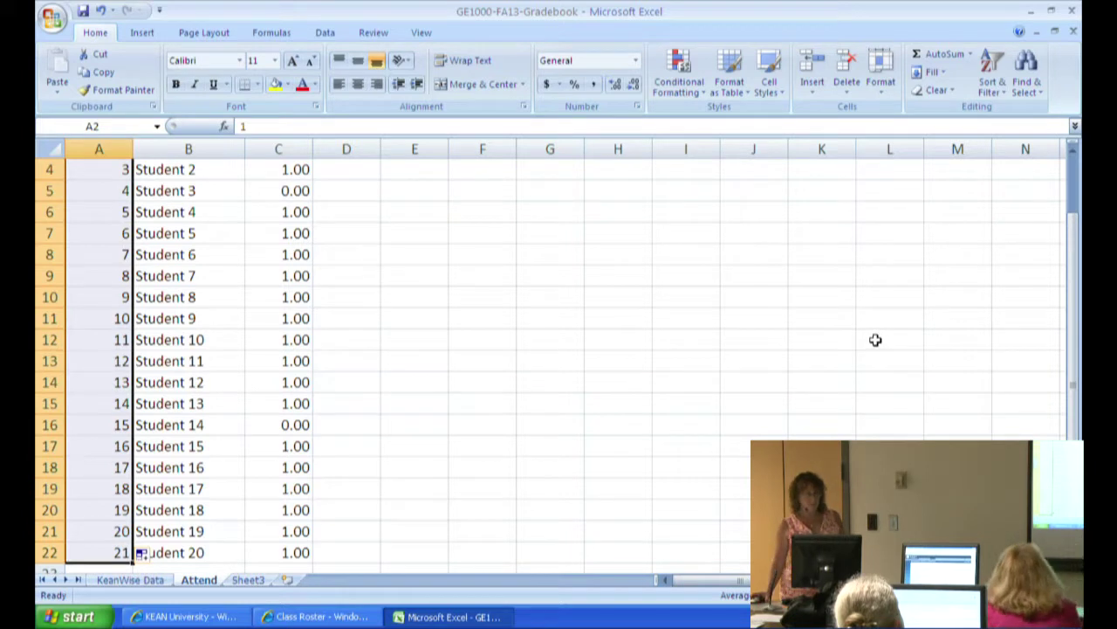
pyautogui.moveTo(1077, 266); pyautogui.dragTo(1068, 207)
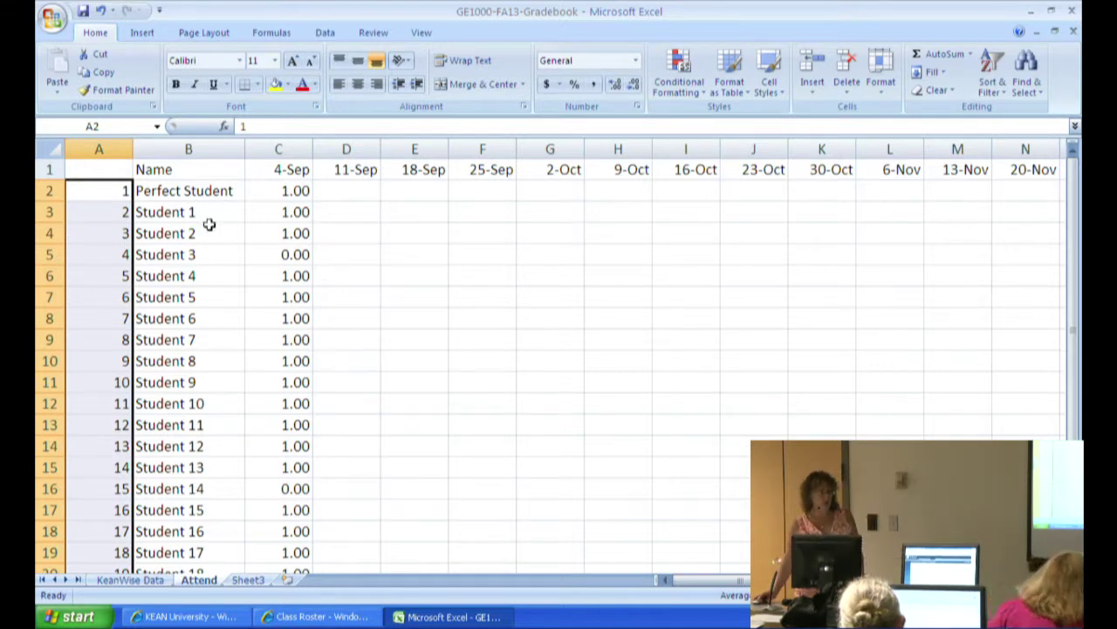
pyautogui.click(294, 192)
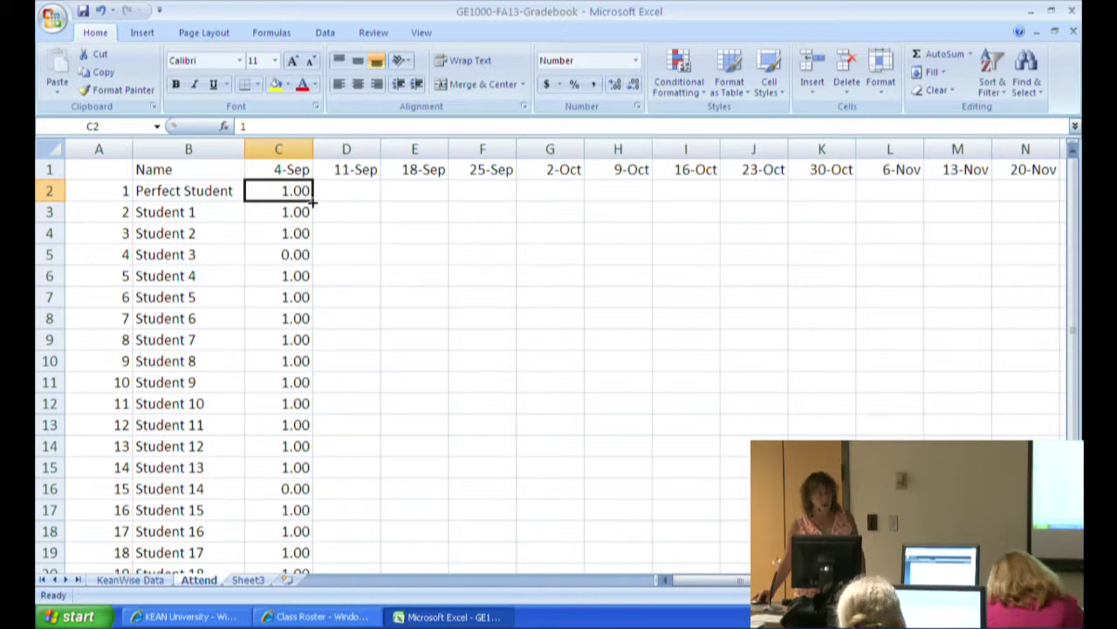
# - Fill C2's 1.00 across the Perfect Student row through R2 (18-Dec)
pyautogui.moveTo(312, 202); pyautogui.dragTo(852, 190)
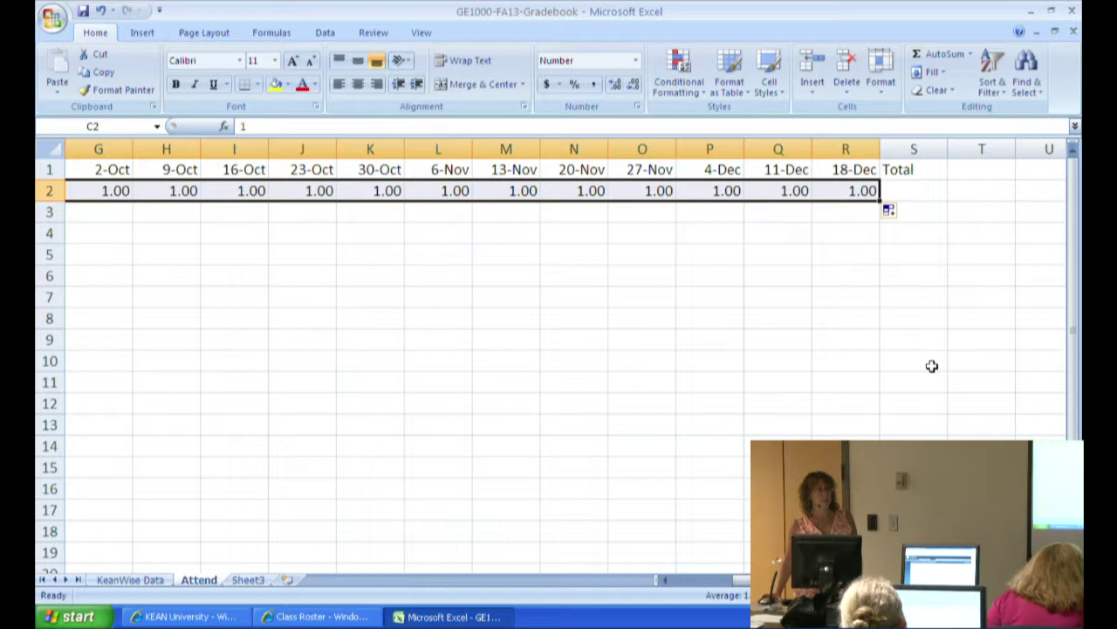
pyautogui.click(926, 193)
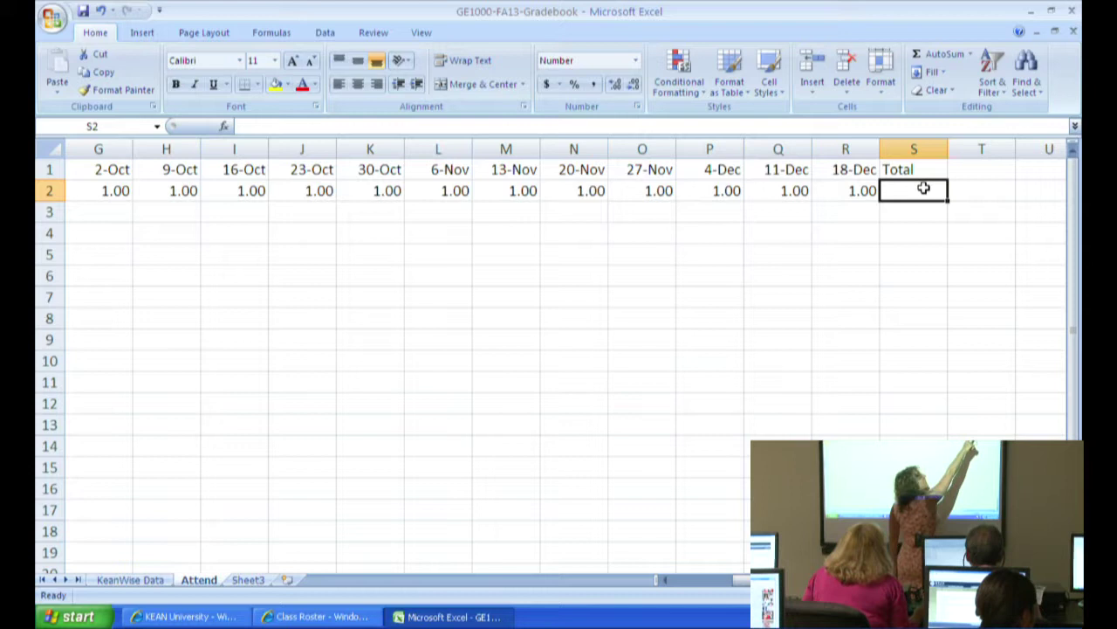
# - AutoSum S2 as =SUM(C2:R2), giving Perfect Student a 16.00 total
pyautogui.click(943, 55)
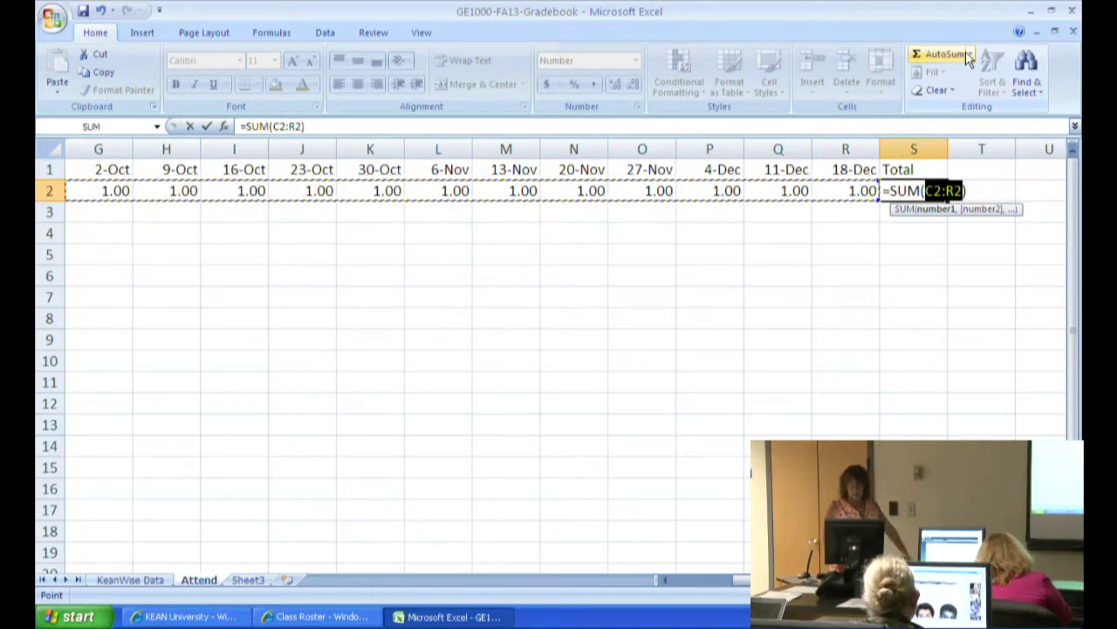
pyautogui.press('Return')
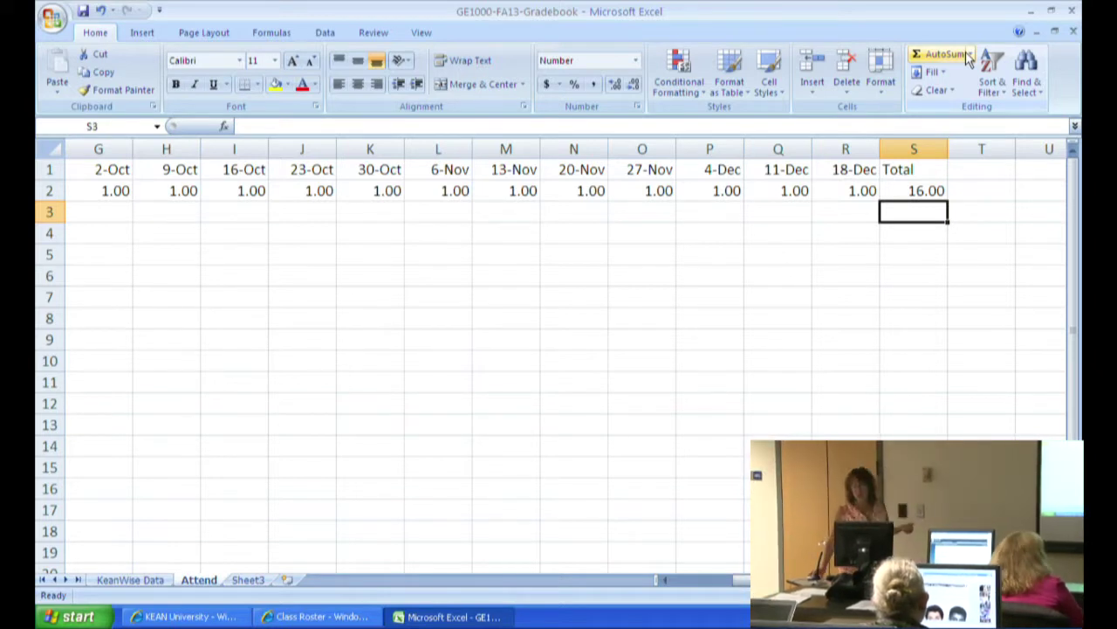
# - Copy S2's SUM formula down column S to the last student row
pyautogui.click(910, 193)
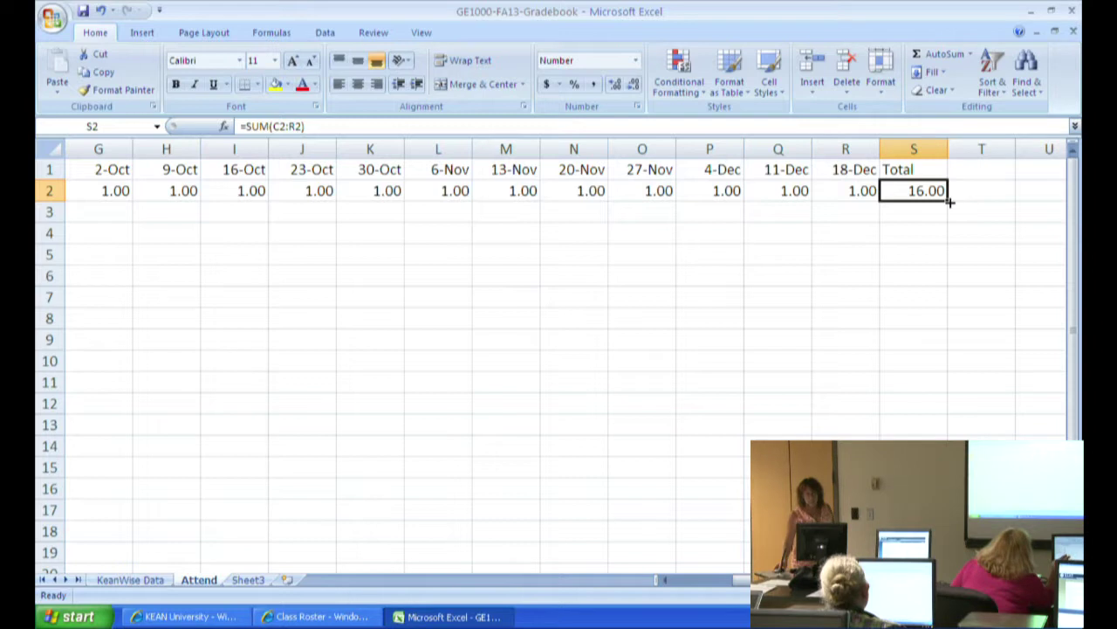
pyautogui.moveTo(951, 201); pyautogui.dragTo(951, 572)
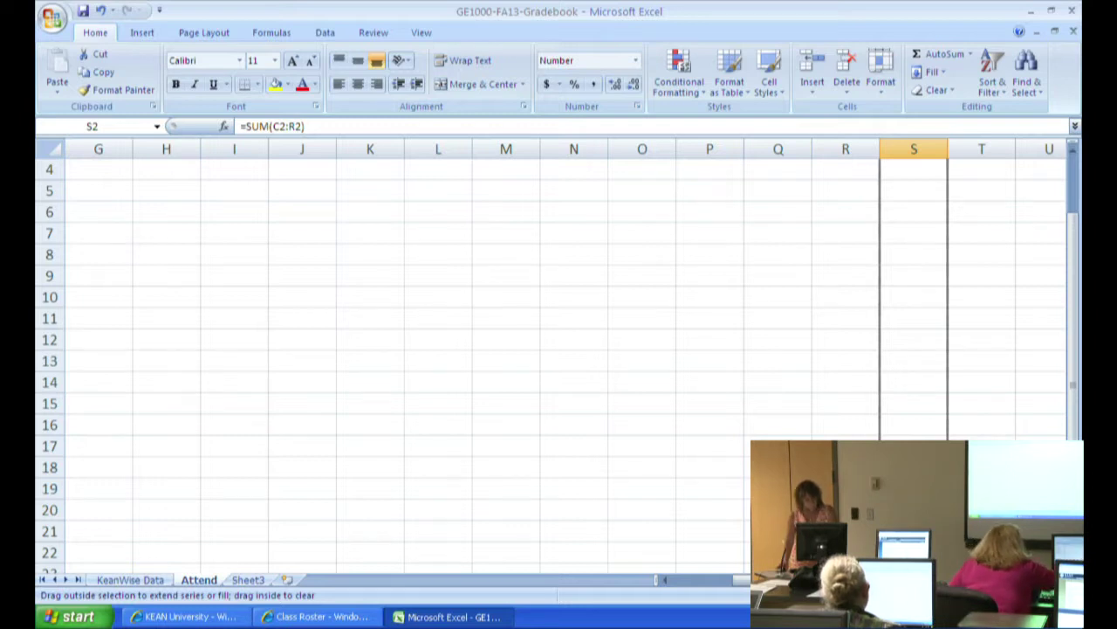
pyautogui.moveTo(951, 572); pyautogui.dragTo(951, 572)
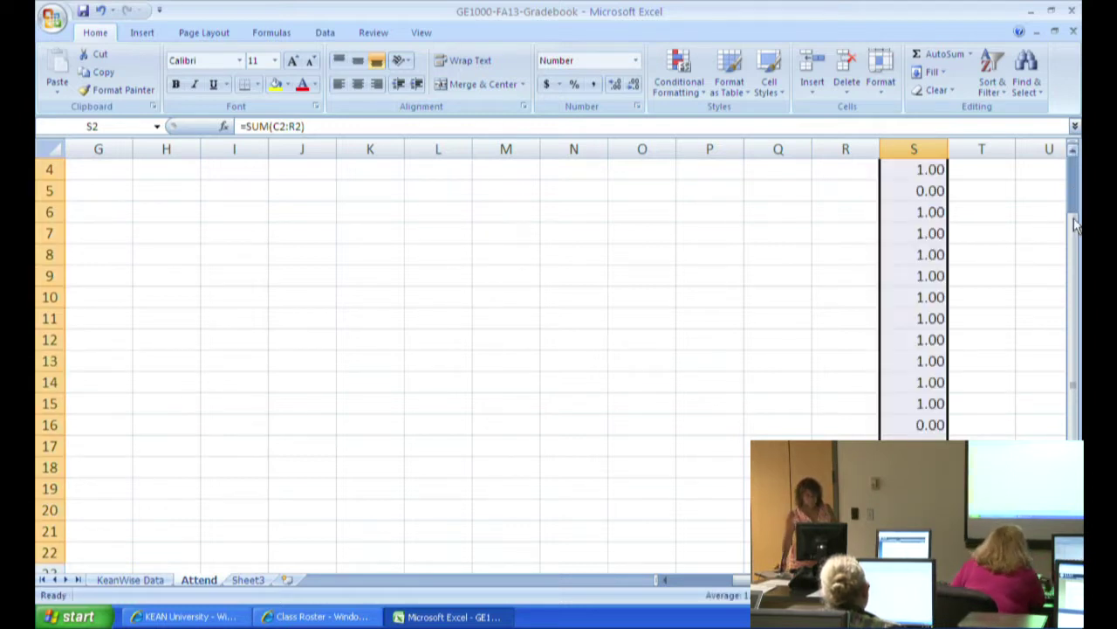
pyautogui.moveTo(1073, 249); pyautogui.dragTo(1061, 211)
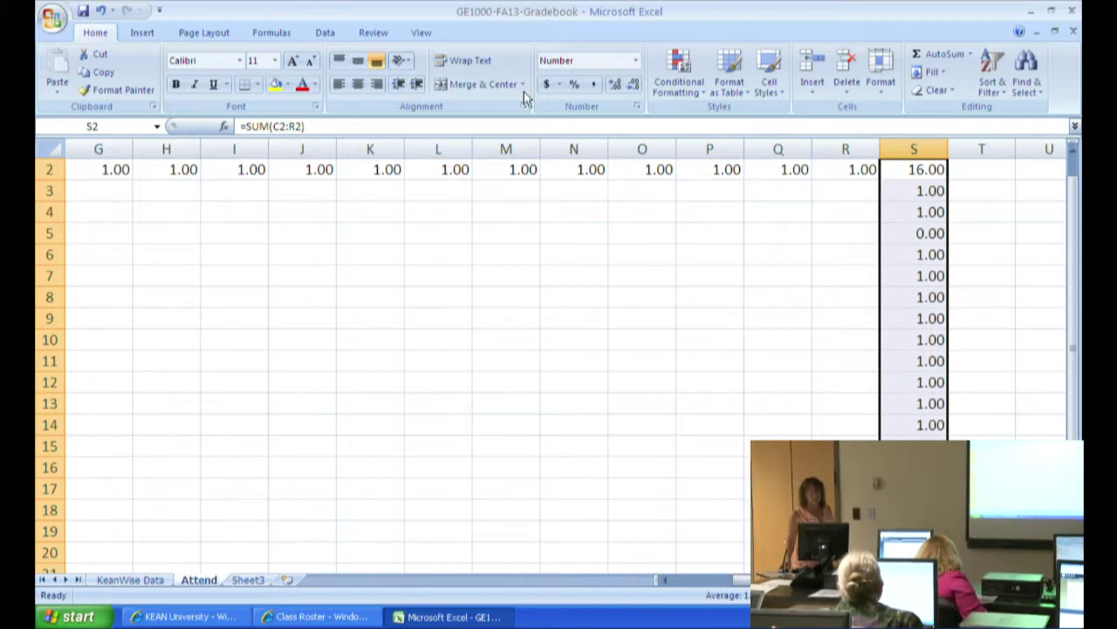
# - Show the View ribbon, scroll back to column A and row 1, and select C2
pyautogui.click(432, 39)
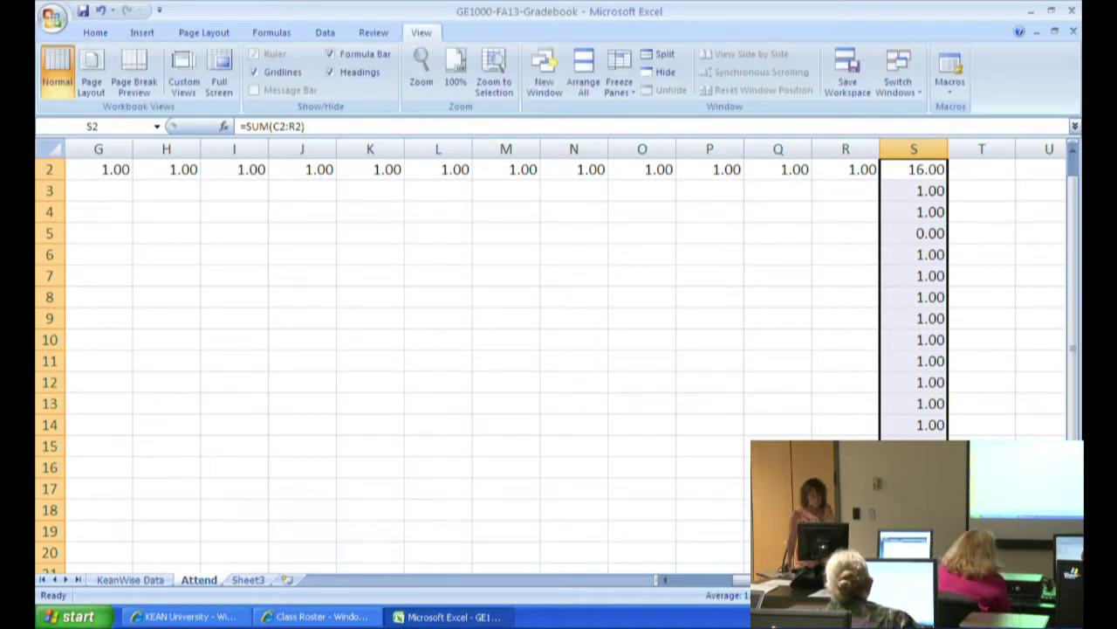
pyautogui.hscroll(-3, 559, 350)
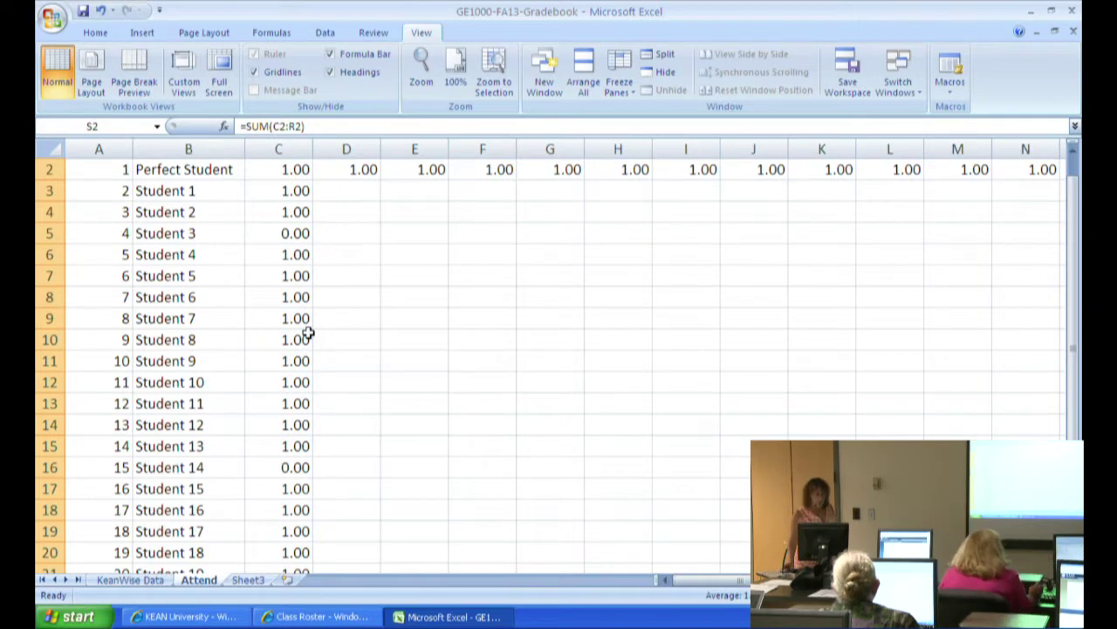
pyautogui.moveTo(1074, 292); pyautogui.dragTo(1072, 278)
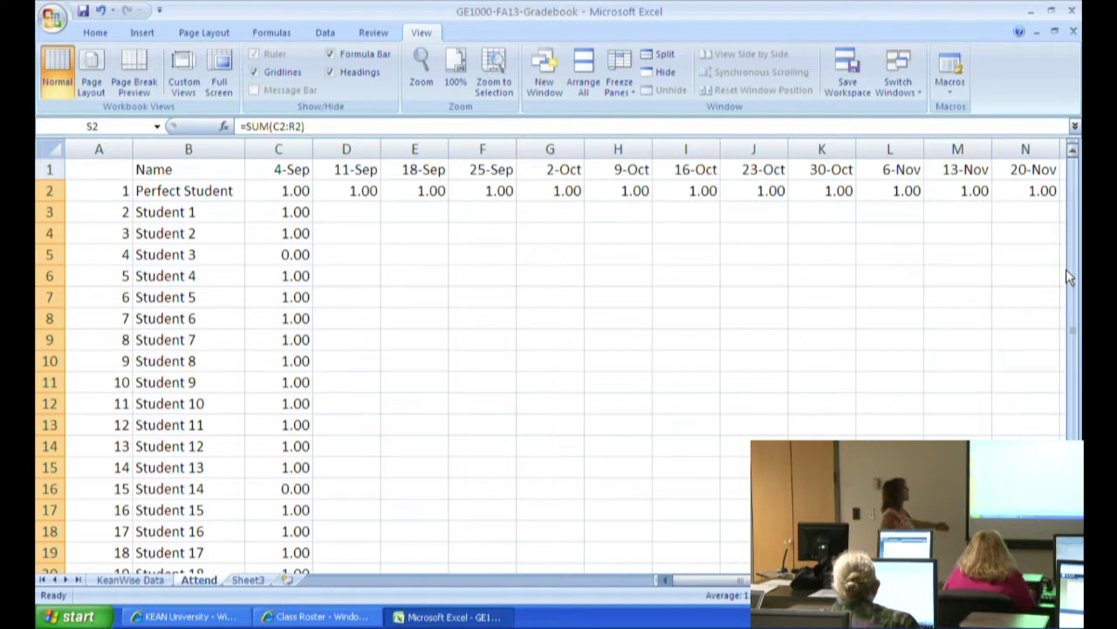
pyautogui.click(179, 320)
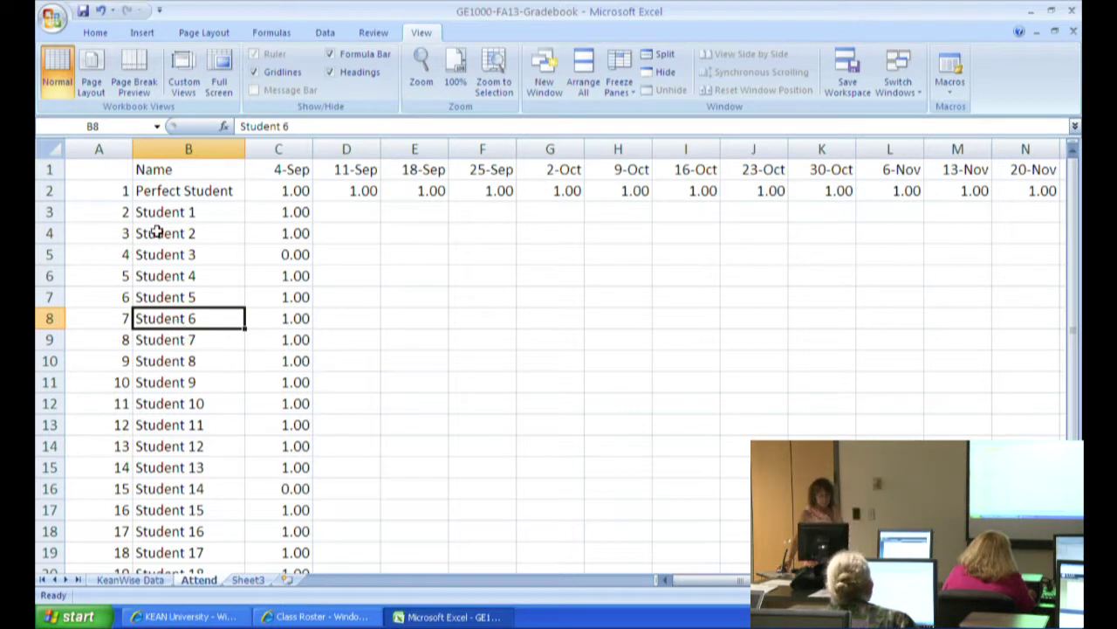
pyautogui.click(264, 190)
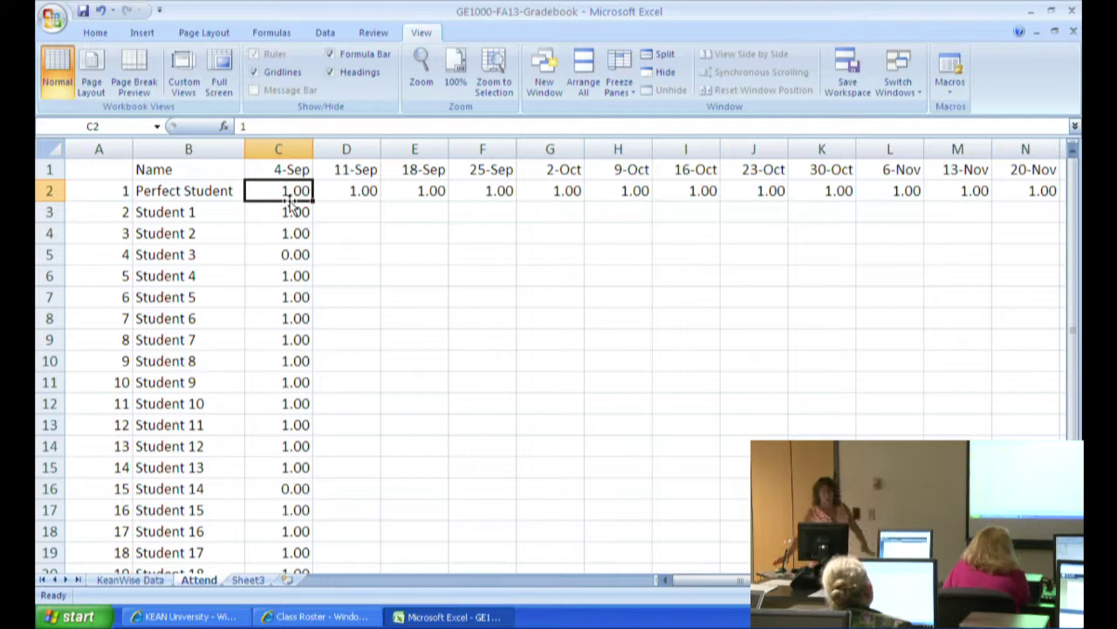
# - Freeze panes at C2 so row 1 and columns A–B stay fixed
pyautogui.click(620, 87)
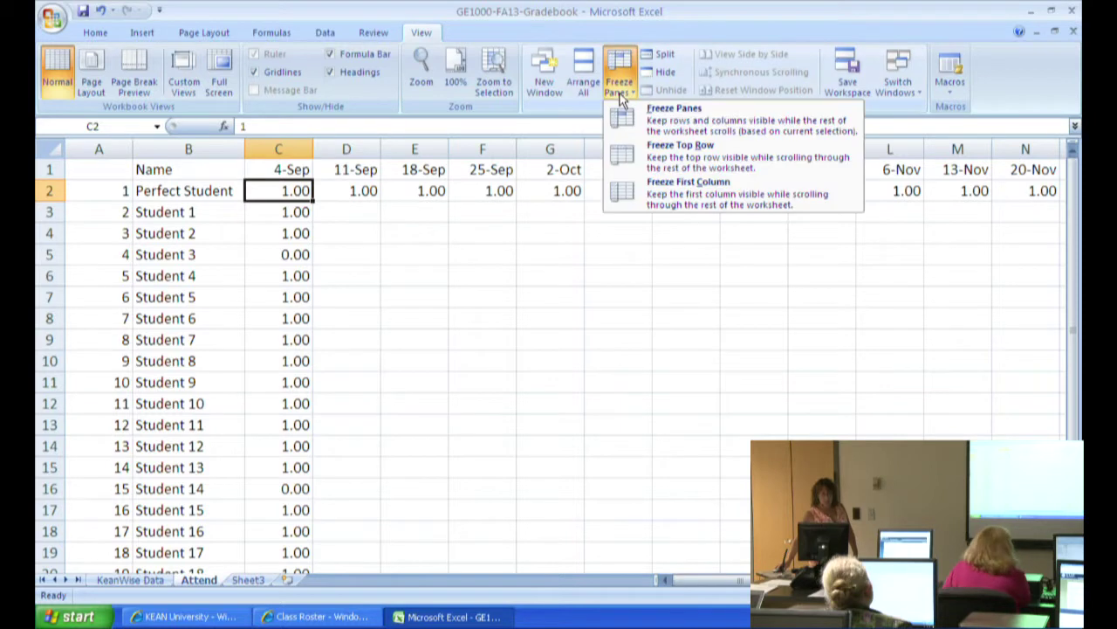
pyautogui.click(711, 119)
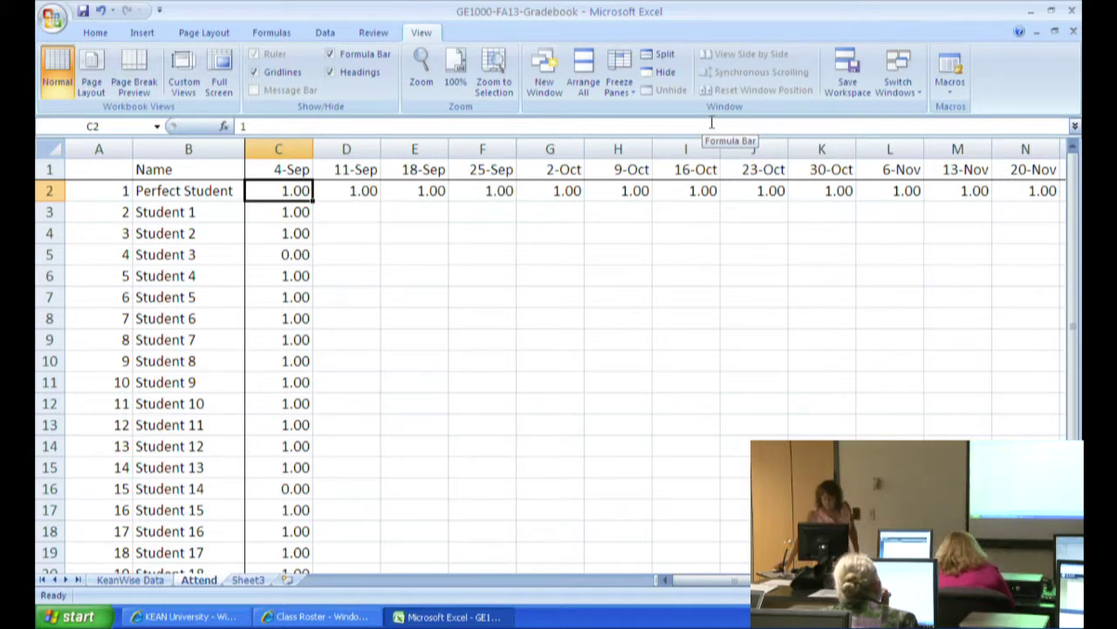
# - Scroll right until the Total column sits beside the frozen names
pyautogui.moveTo(724, 584); pyautogui.dragTo(745, 585)
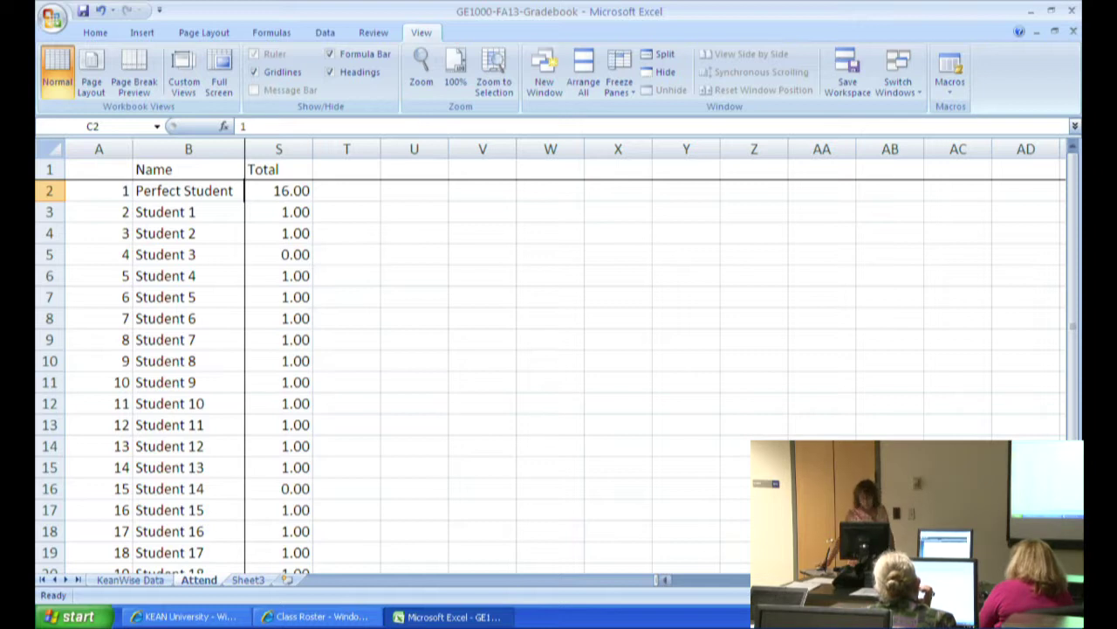
# - Scroll back left so 4-Sep appears next to the frozen name columns
pyautogui.moveTo(786, 580); pyautogui.dragTo(723, 581)
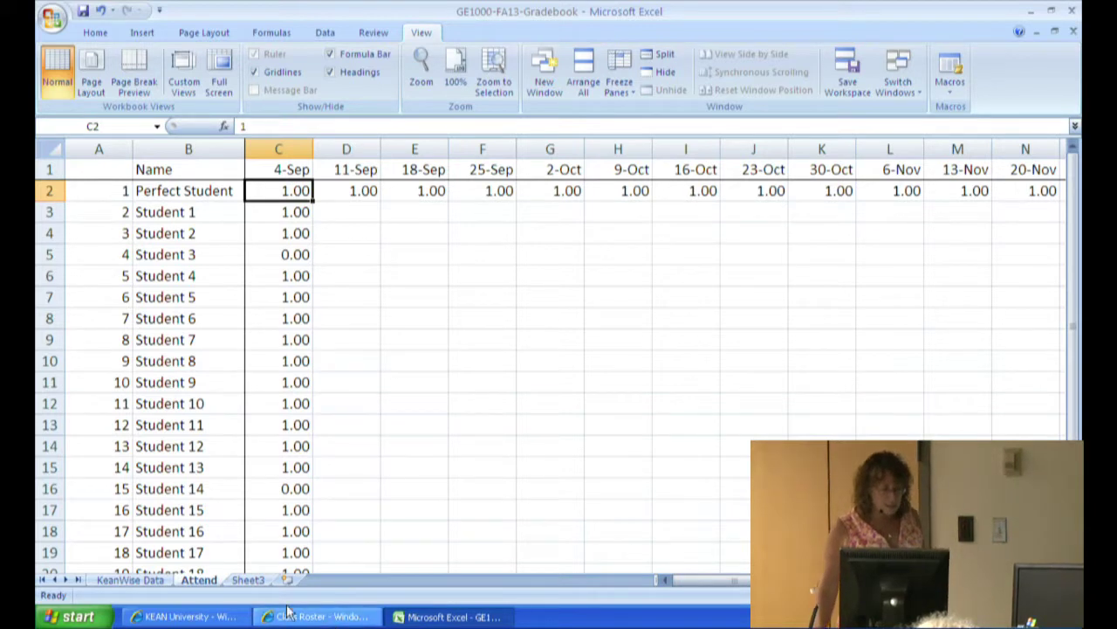
# - Change the third worksheet's tab name from Sheet3 to 'Grades'
pyautogui.click(249, 580)
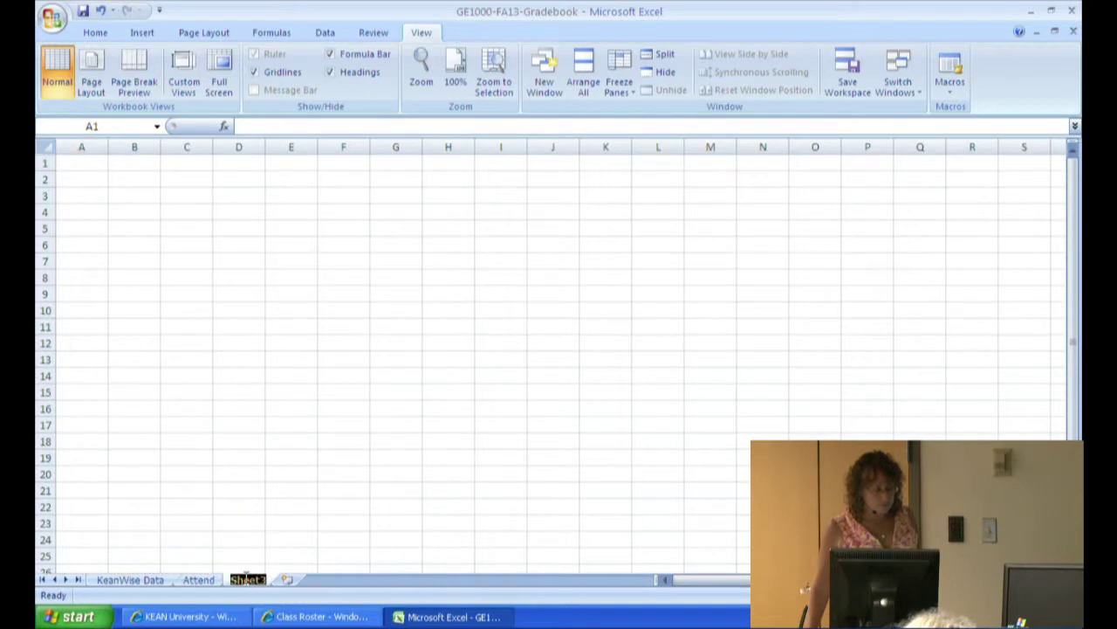
pyautogui.write('Grades')
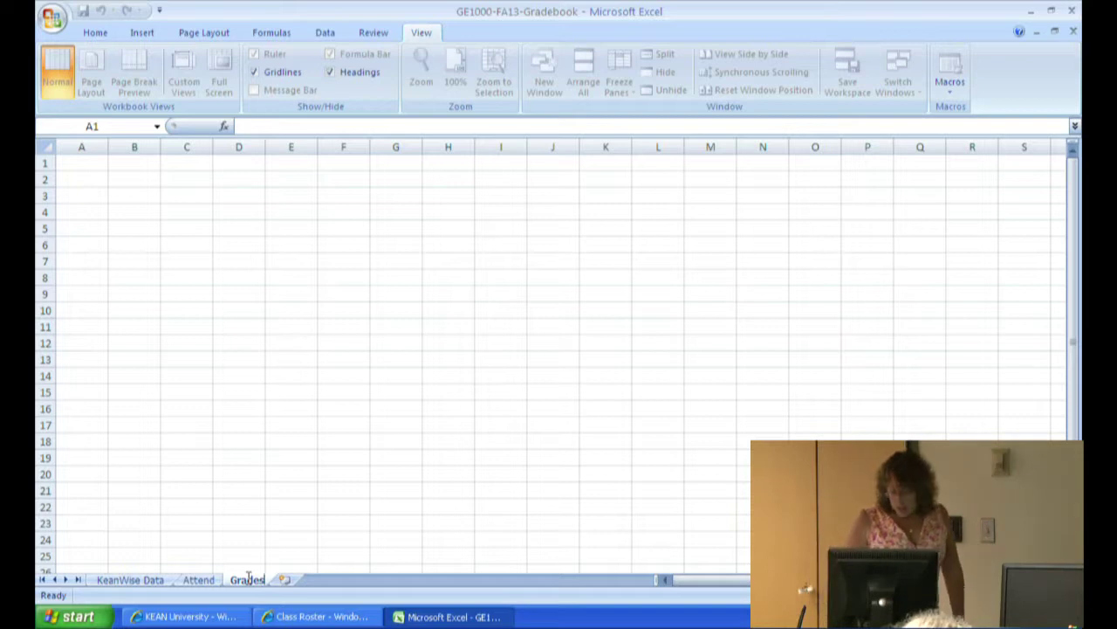
pyautogui.press('Return')
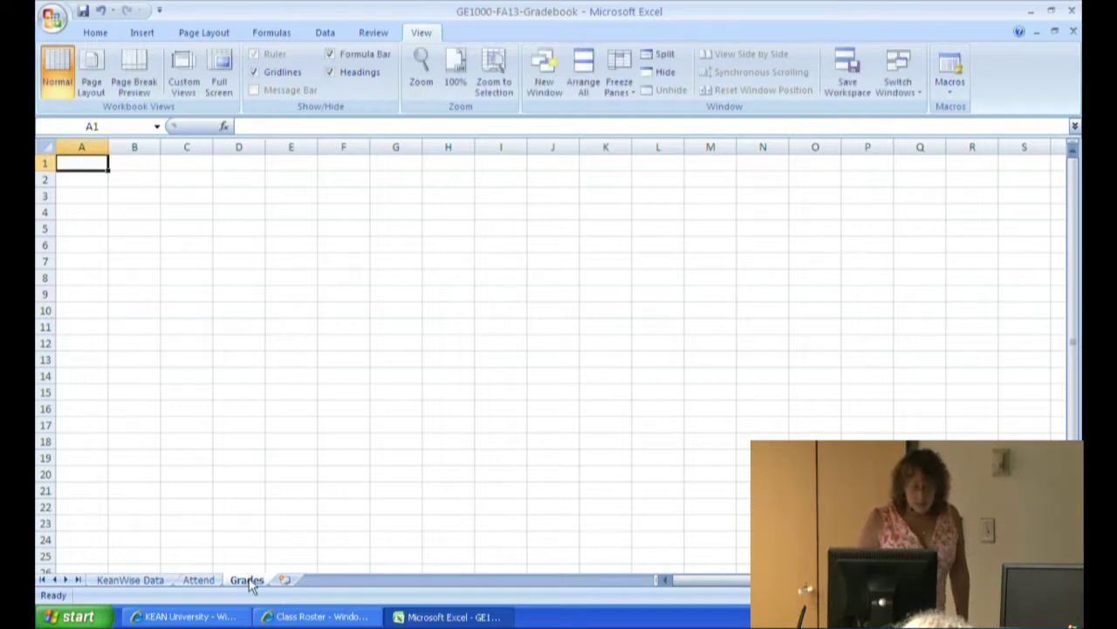
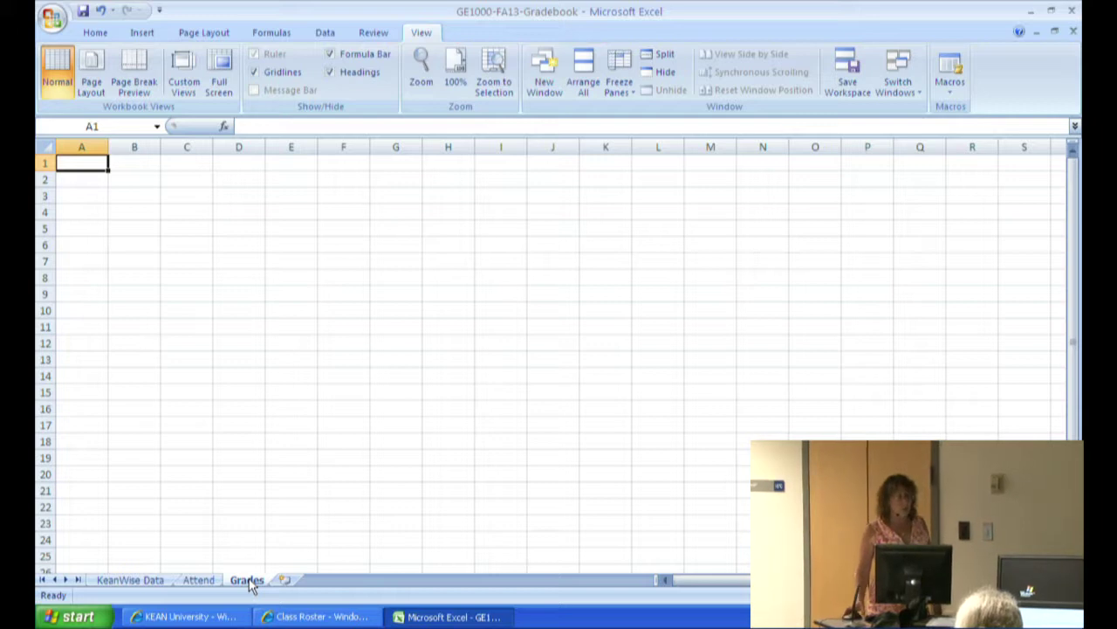
# - Copy the student names from column B of the Attend sheet
pyautogui.click(124, 583)
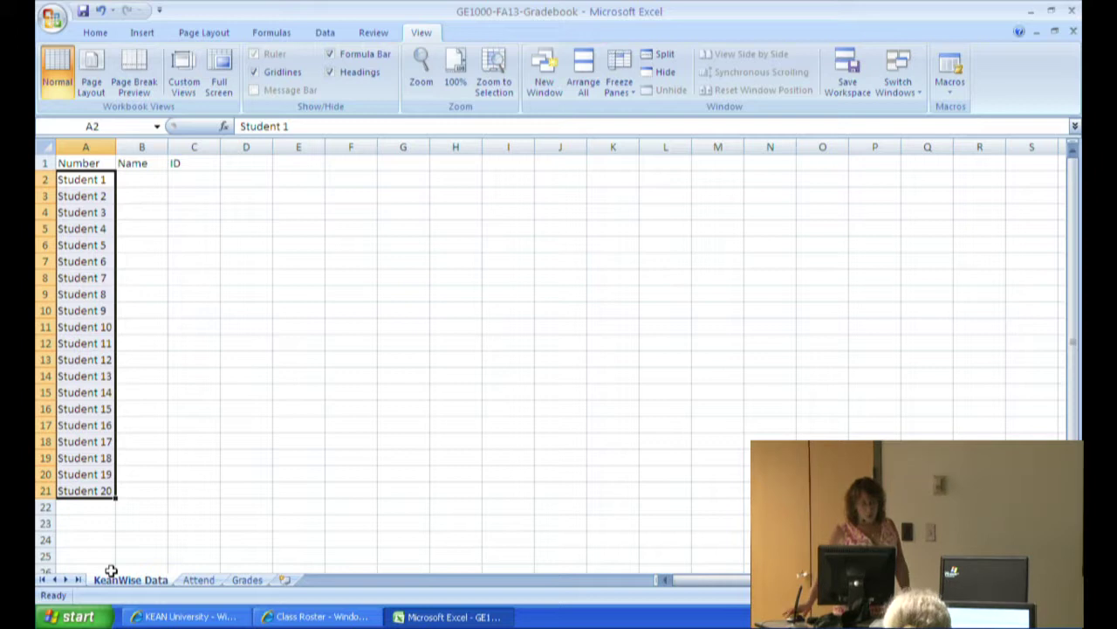
pyautogui.click(188, 581)
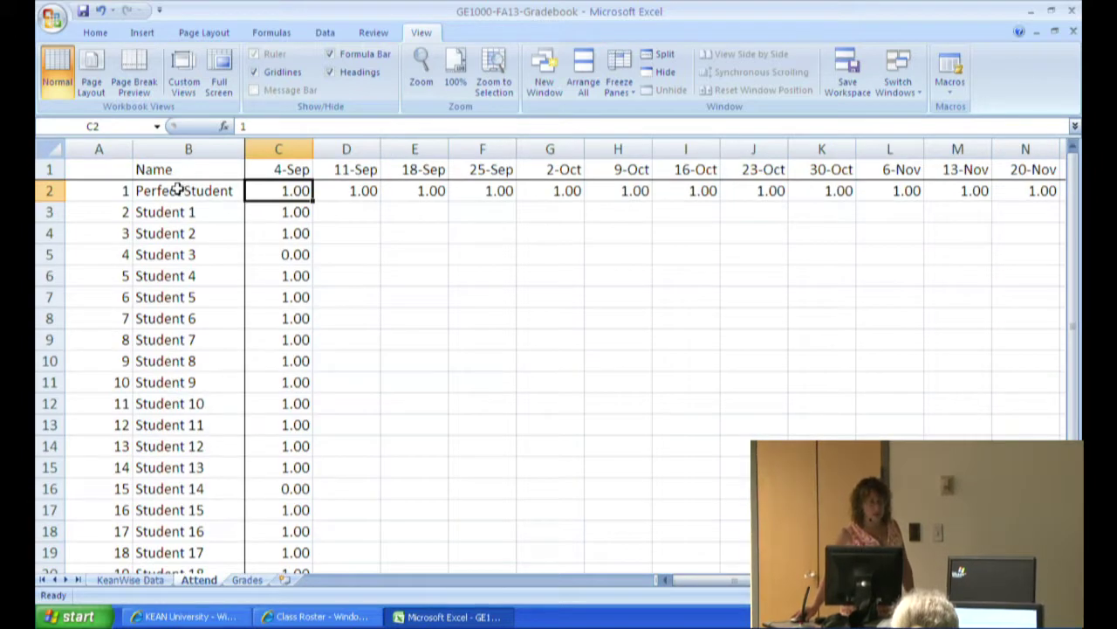
pyautogui.moveTo(171, 193); pyautogui.dragTo(172, 531)
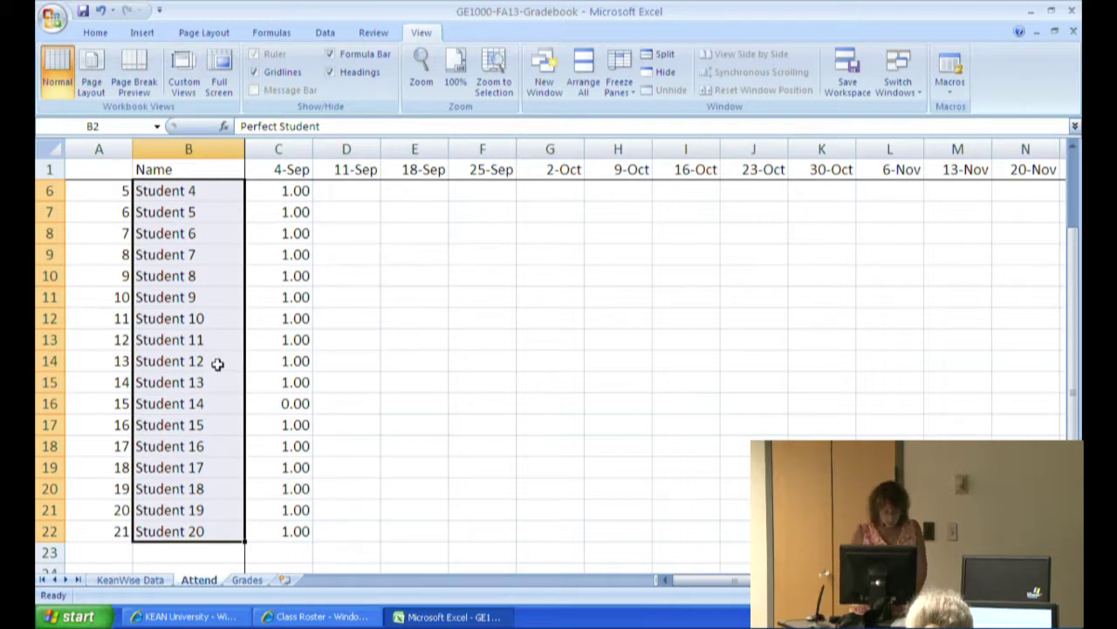
pyautogui.hotkey('ctrl', 'c')
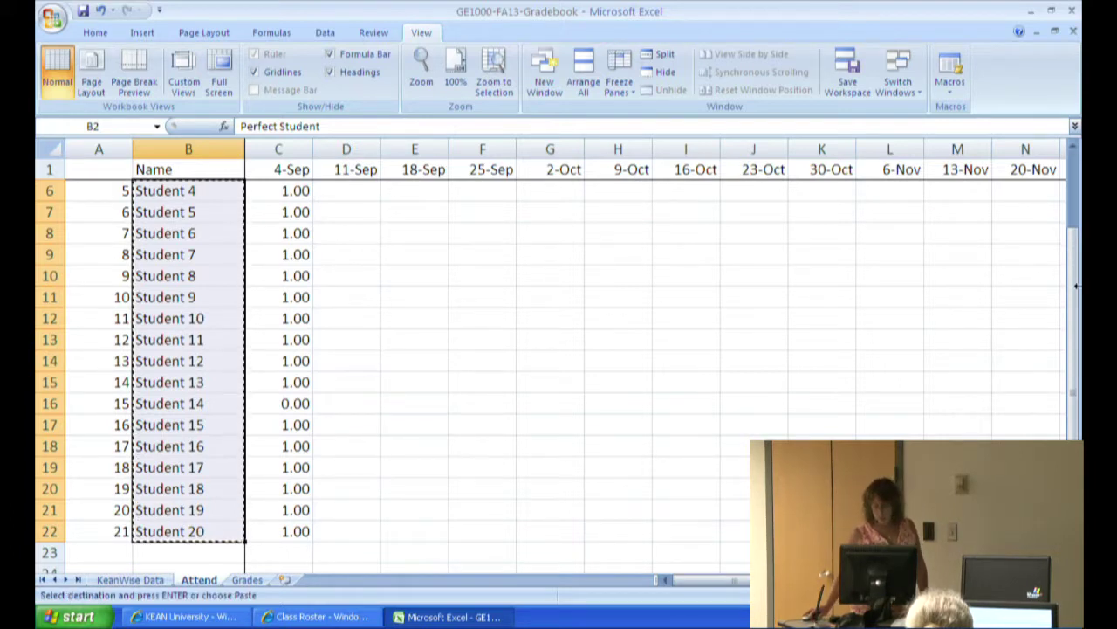
pyautogui.moveTo(1075, 293); pyautogui.dragTo(1076, 217)
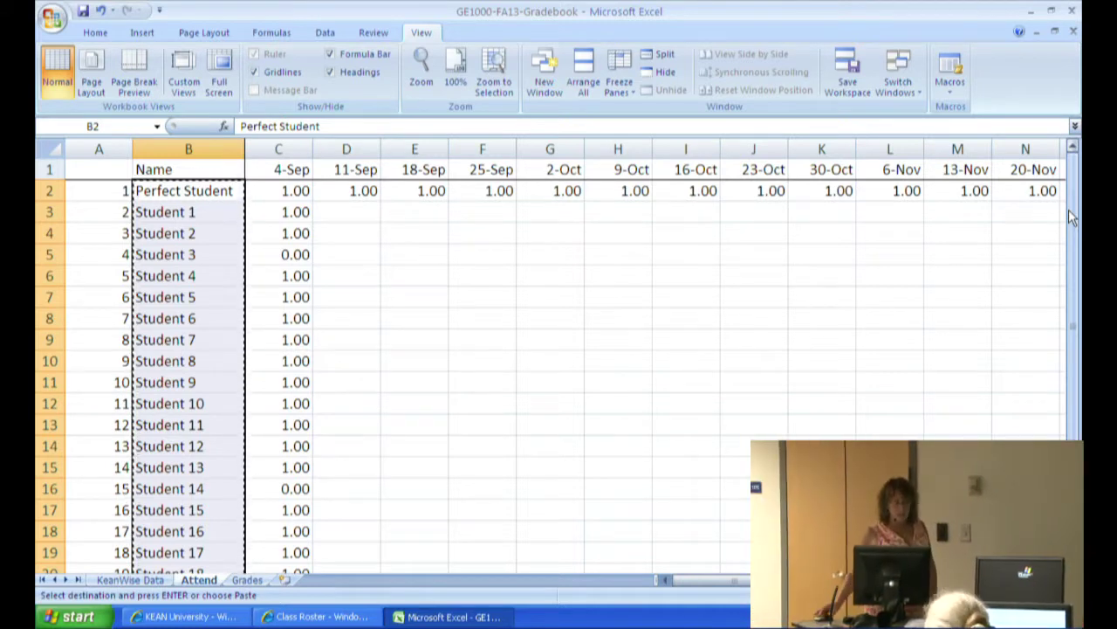
# - Enter the heading Name in A1 of the Grades sheet
pyautogui.click(247, 580)
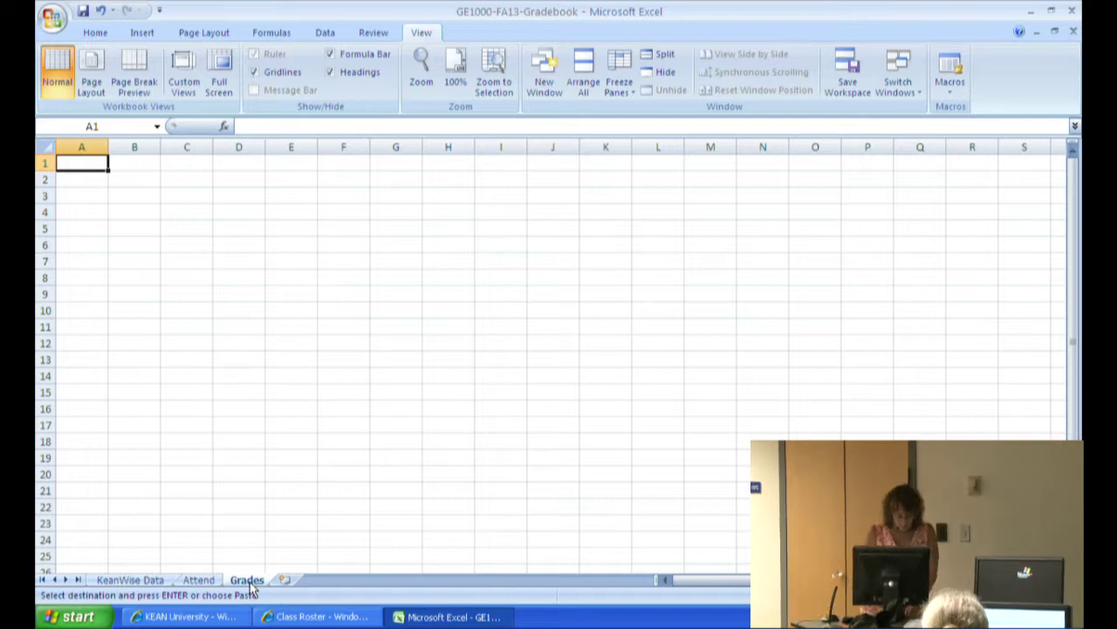
pyautogui.write('Name')
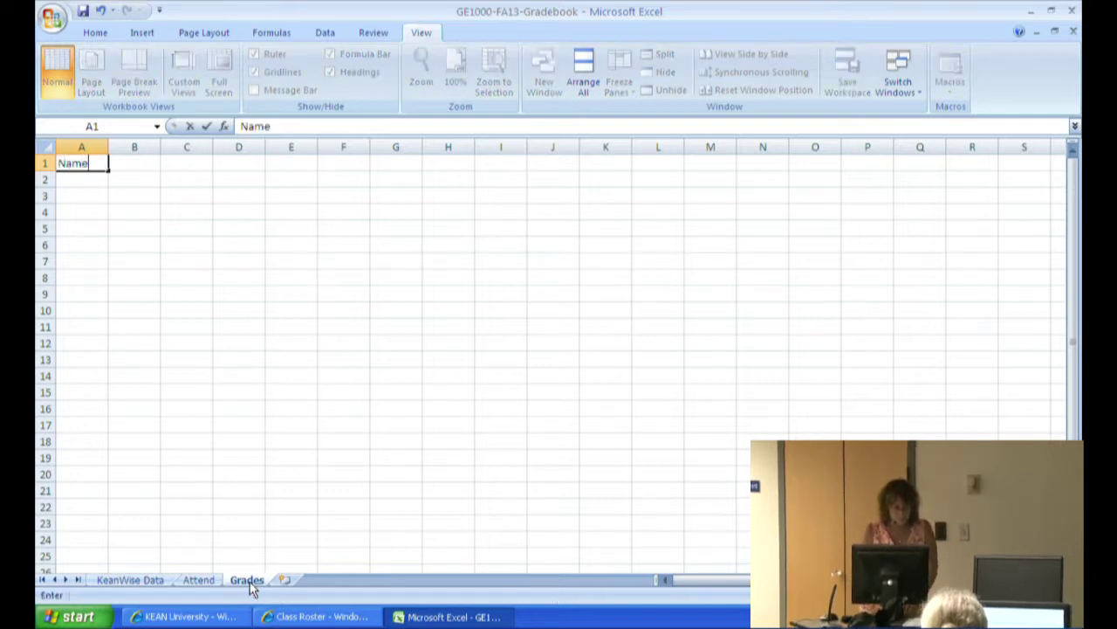
pyautogui.press('Return')
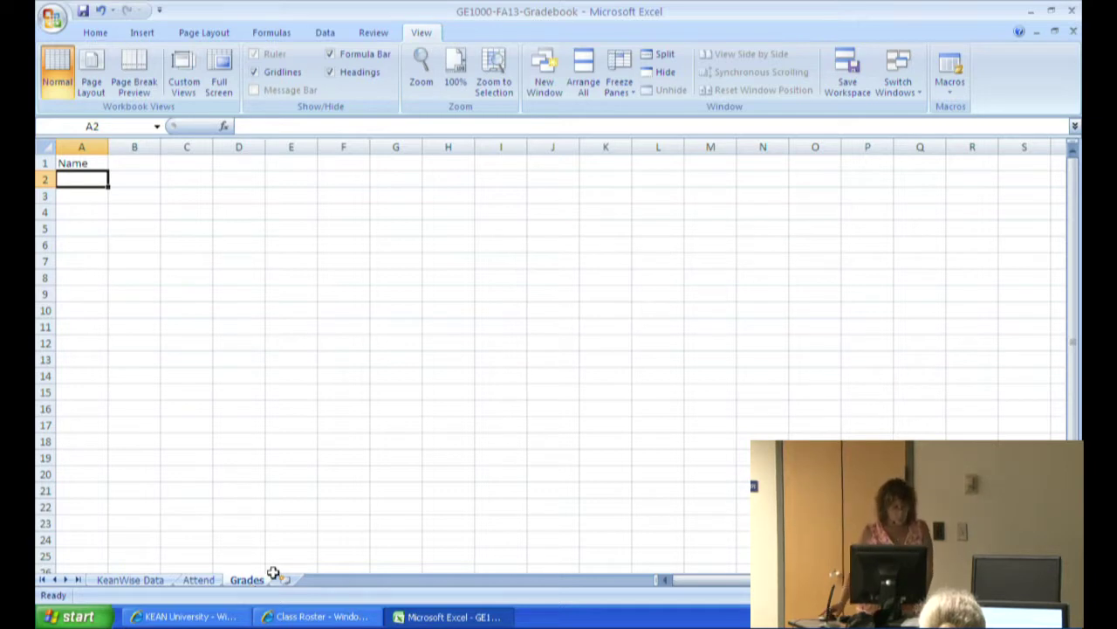
# - Paste Perfect Student and Student 1–20 into A2:A22 on Grades and autofit column A
pyautogui.click(94, 34)
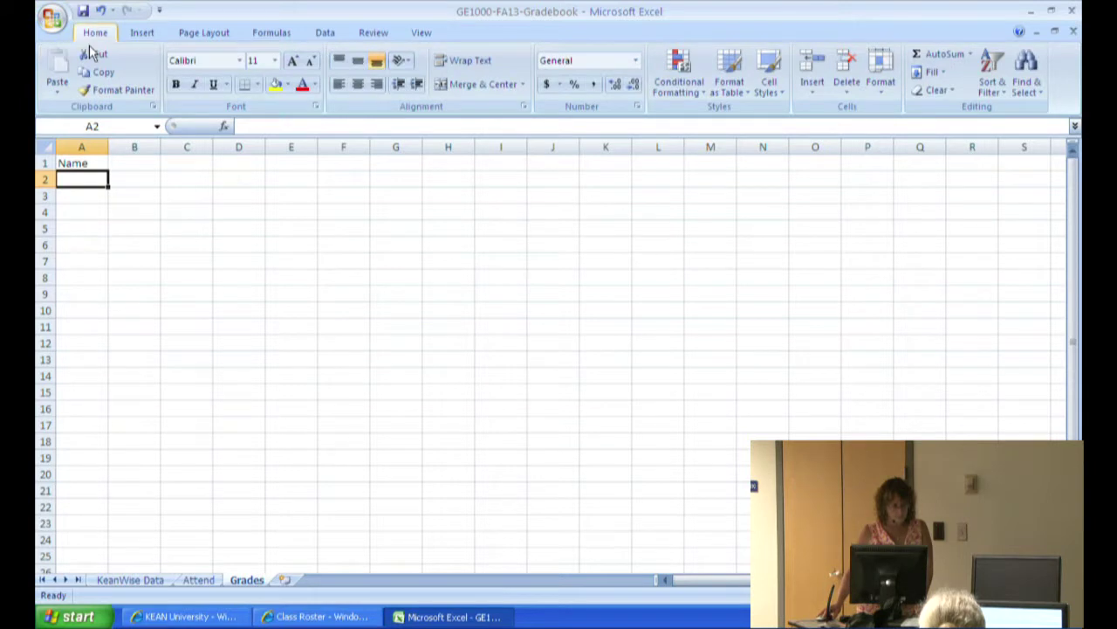
pyautogui.click(59, 87)
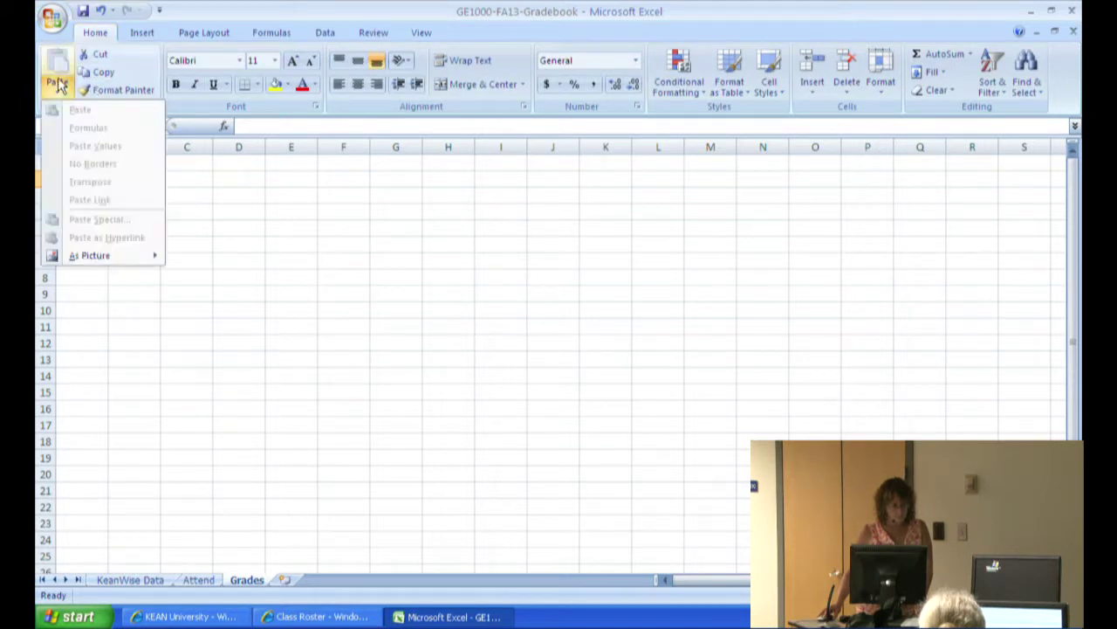
pyautogui.click(199, 587)
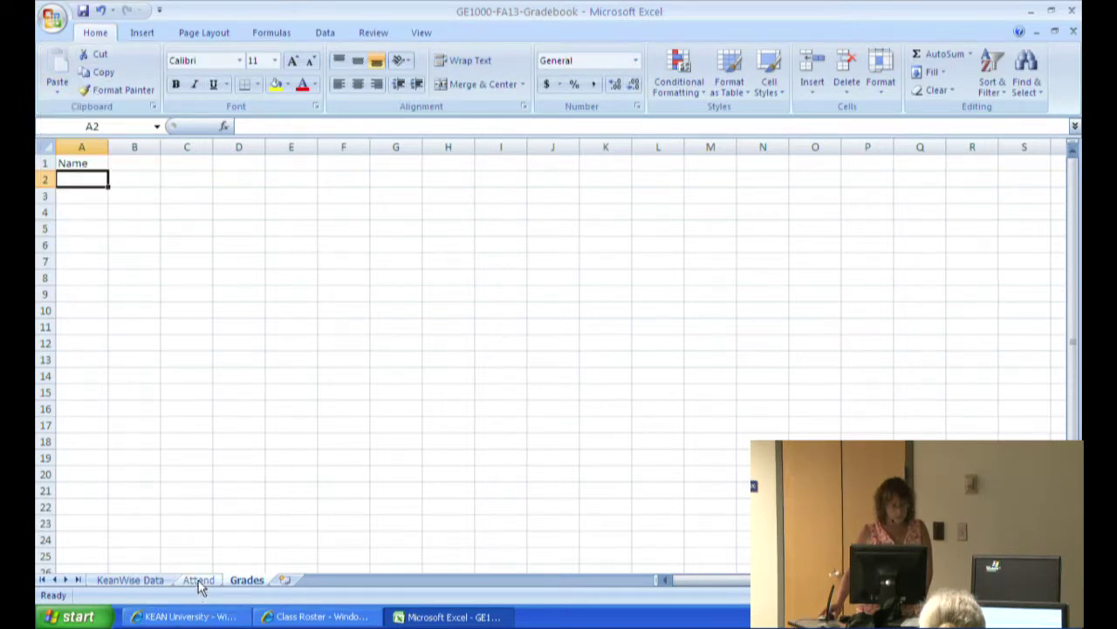
pyautogui.click(199, 582)
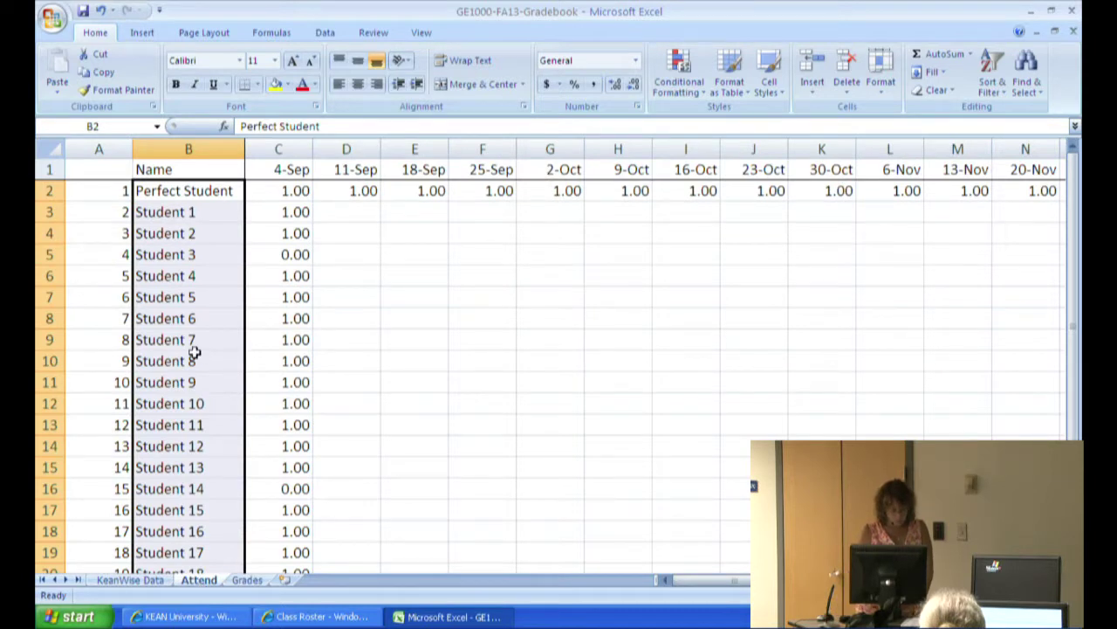
pyautogui.hotkey('ctrl', 'c')
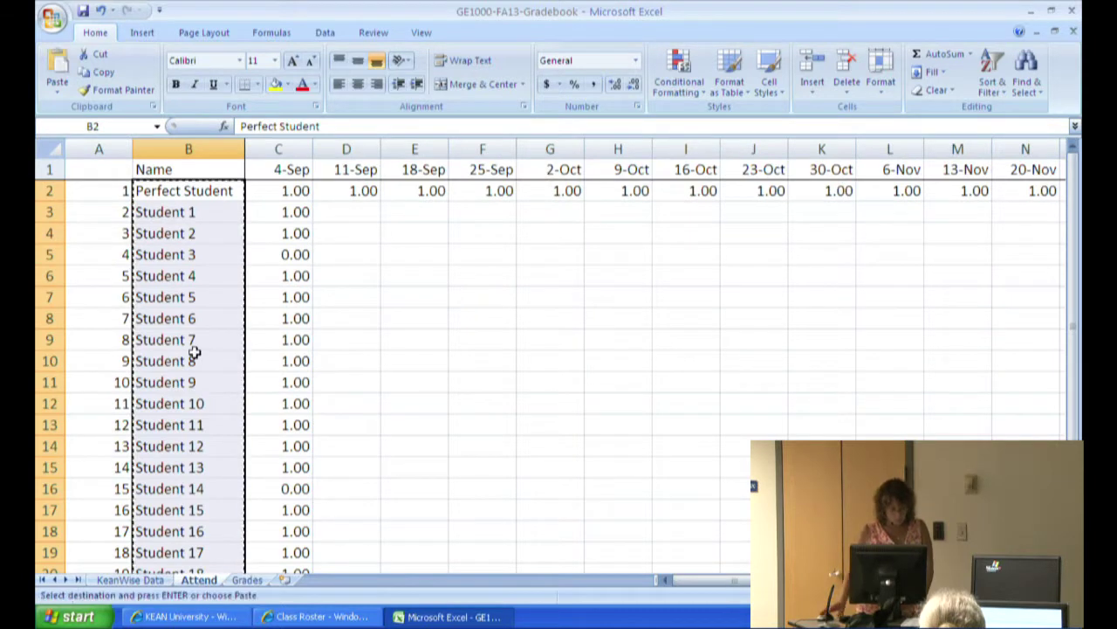
pyautogui.click(247, 581)
pyautogui.hotkey('ctrl', 'v')
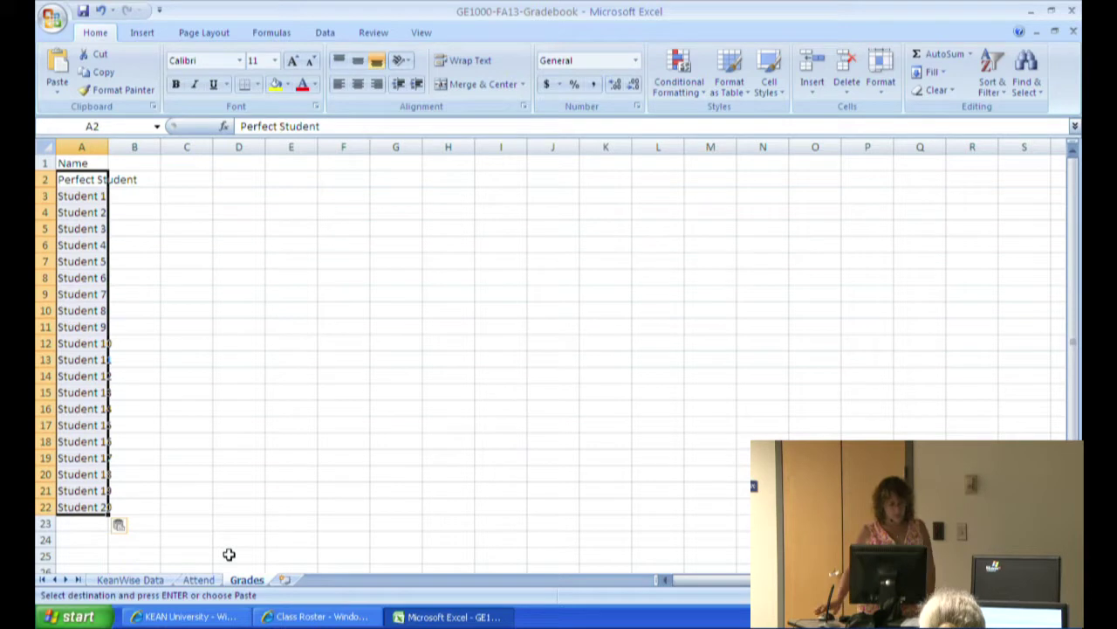
pyautogui.doubleClick(108, 146)
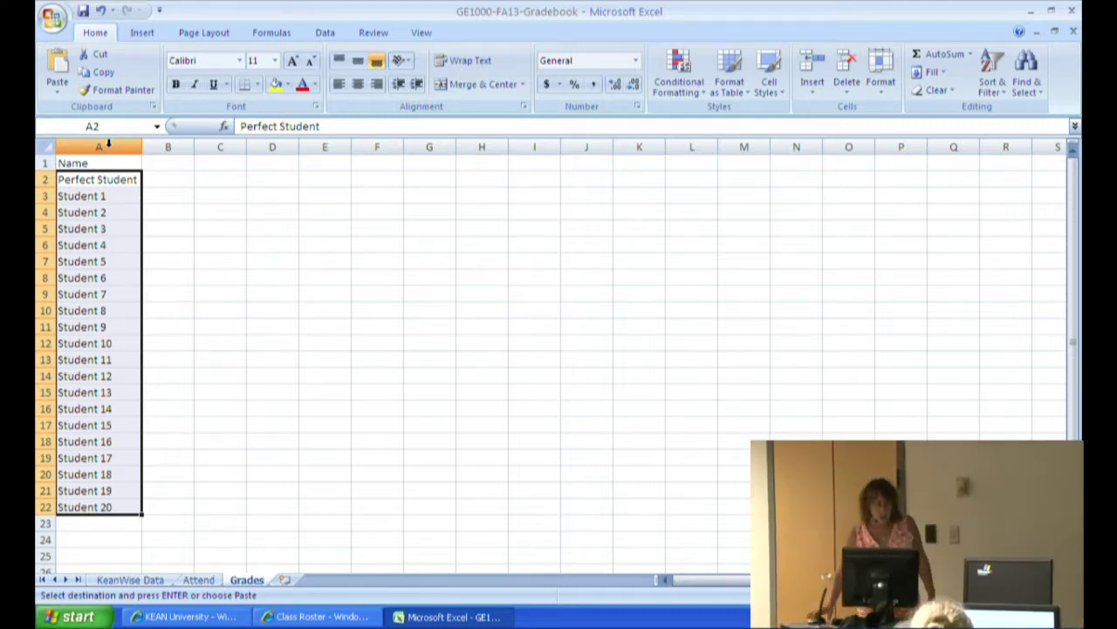
pyautogui.click(170, 166)
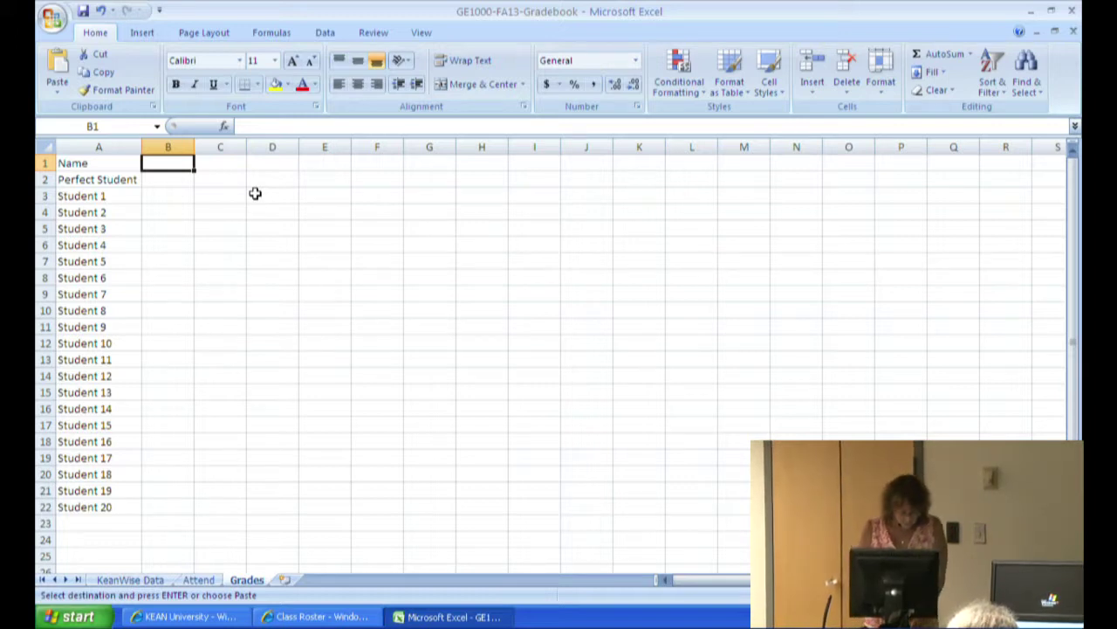
# - Type the headings Attend, Exam I and Exam II across B1:D1
pyautogui.write('Add')
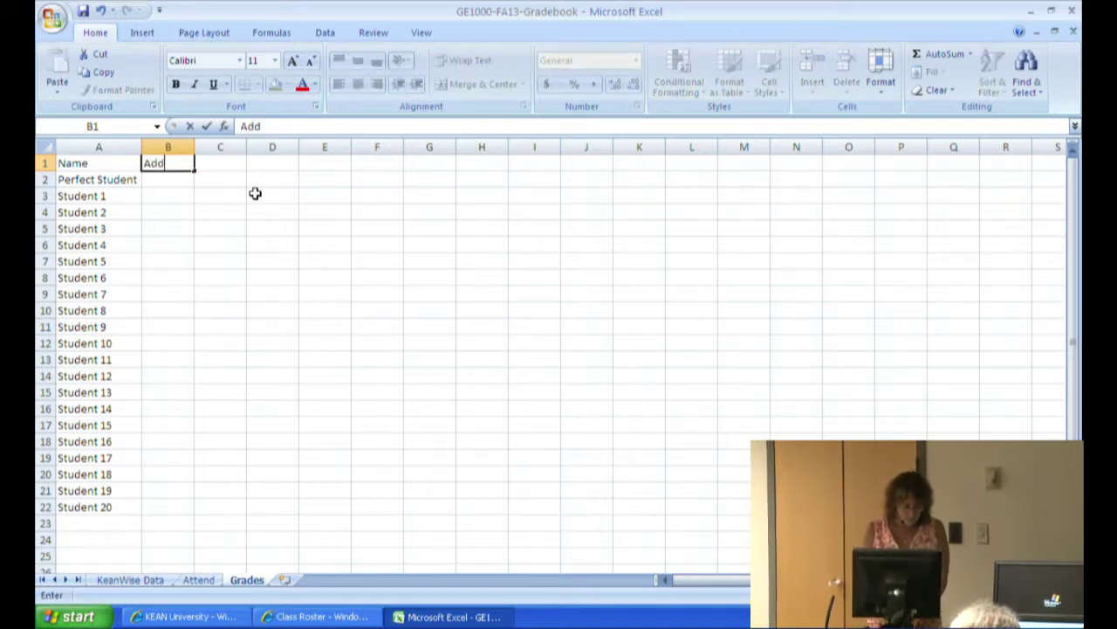
pyautogui.press('BackSpace')
pyautogui.press('BackSpace')
pyautogui.write('ttend')
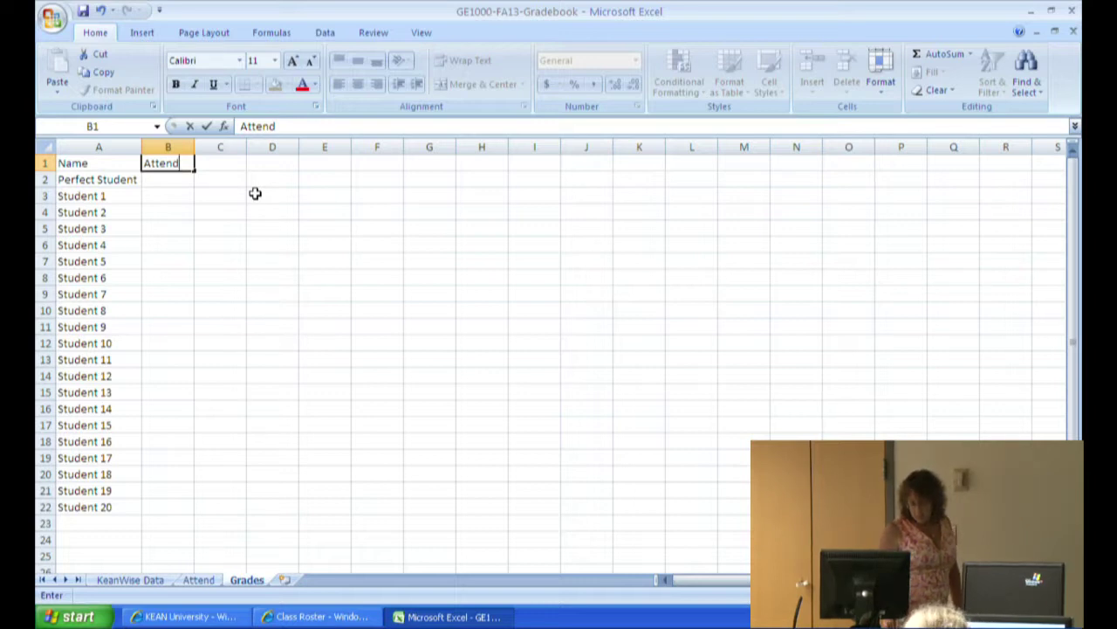
pyautogui.press('Tab')
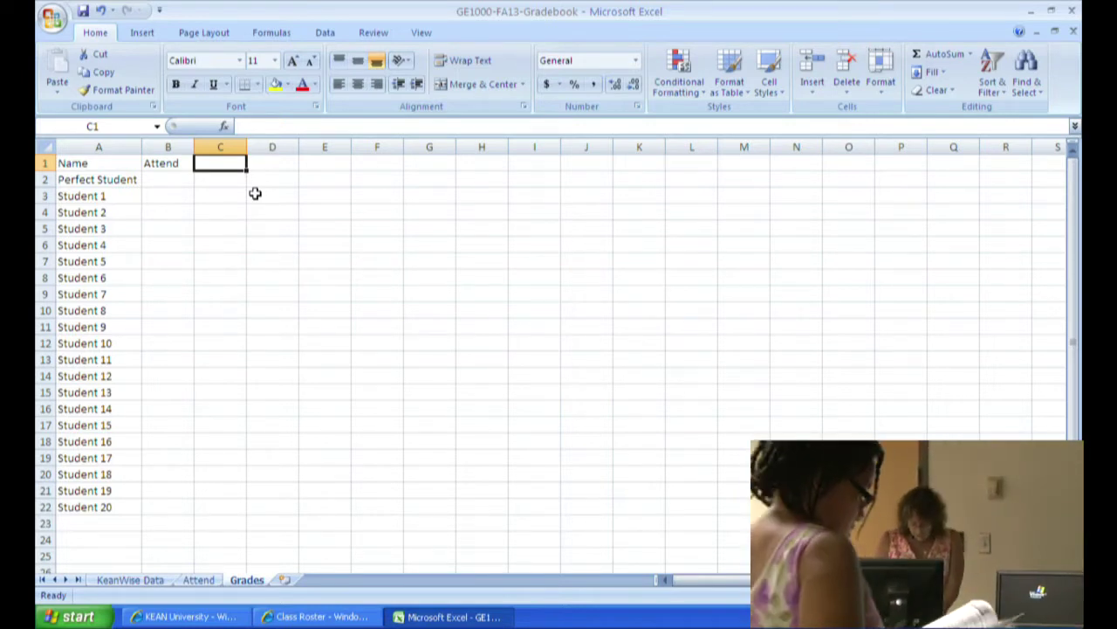
pyautogui.write('Exam I')
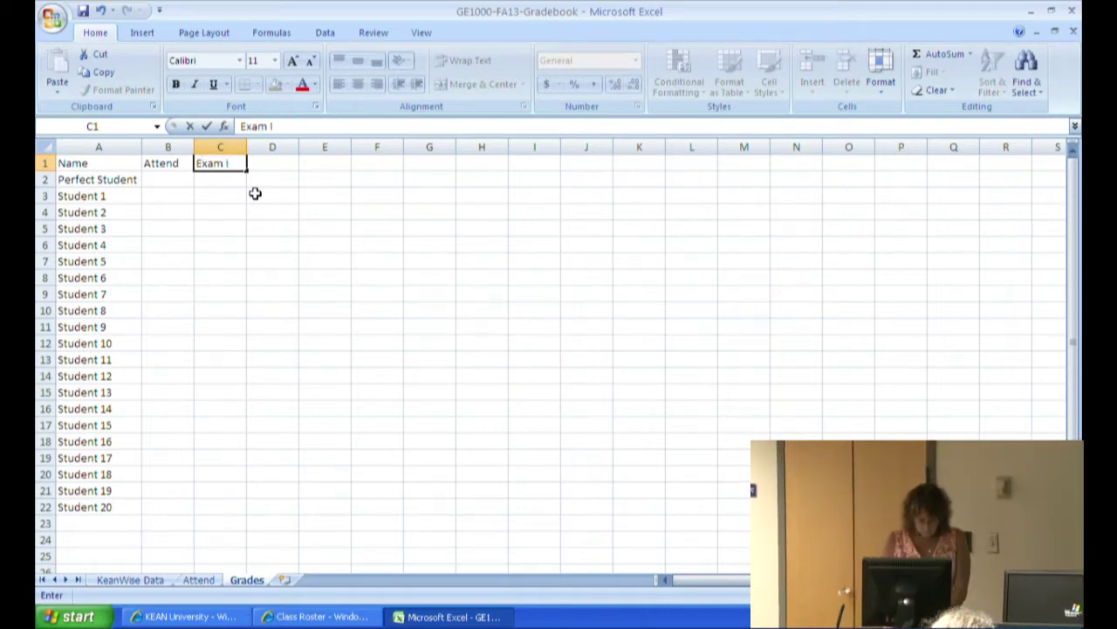
pyautogui.press('Tab')
pyautogui.write('Exam')
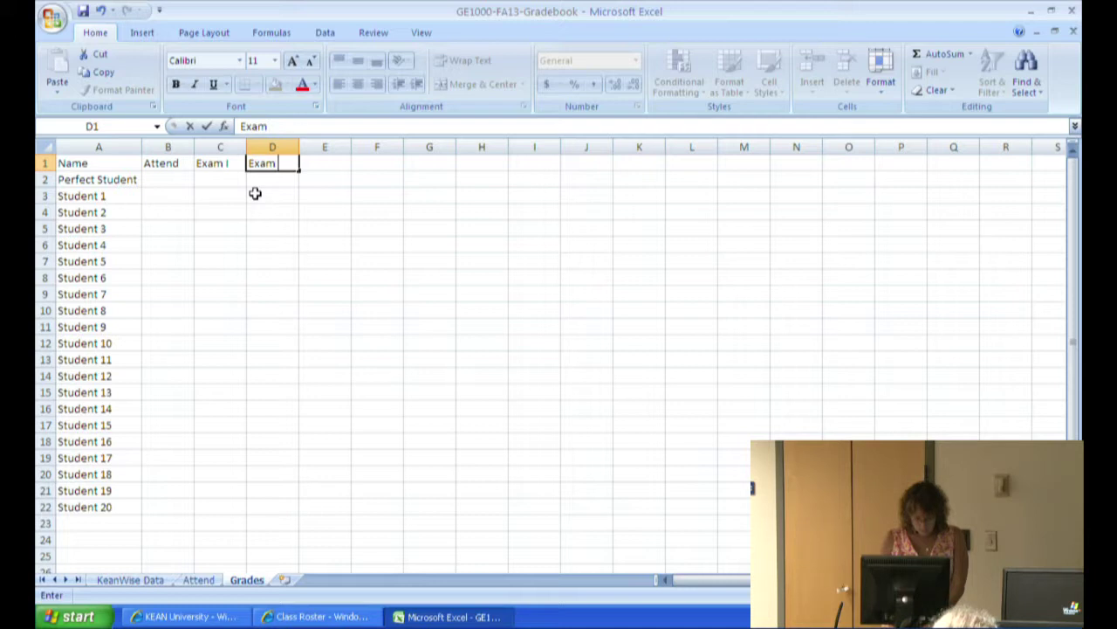
pyautogui.write(' II')
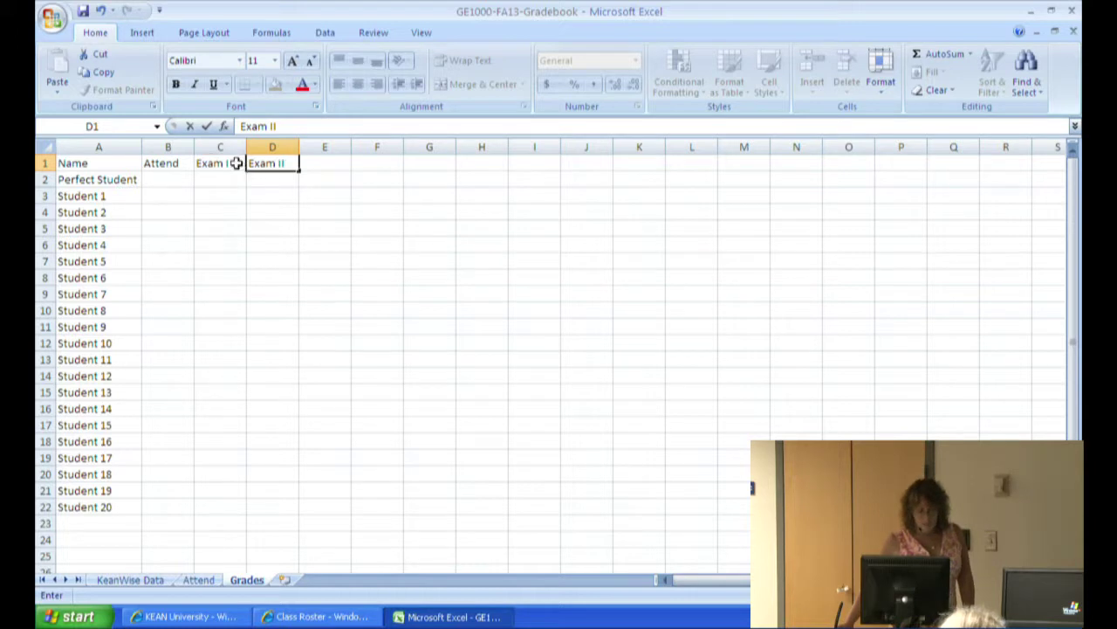
# - Change the C1 heading to Exam I (25%)
pyautogui.click(237, 166)
pyautogui.doubleClick(236, 166)
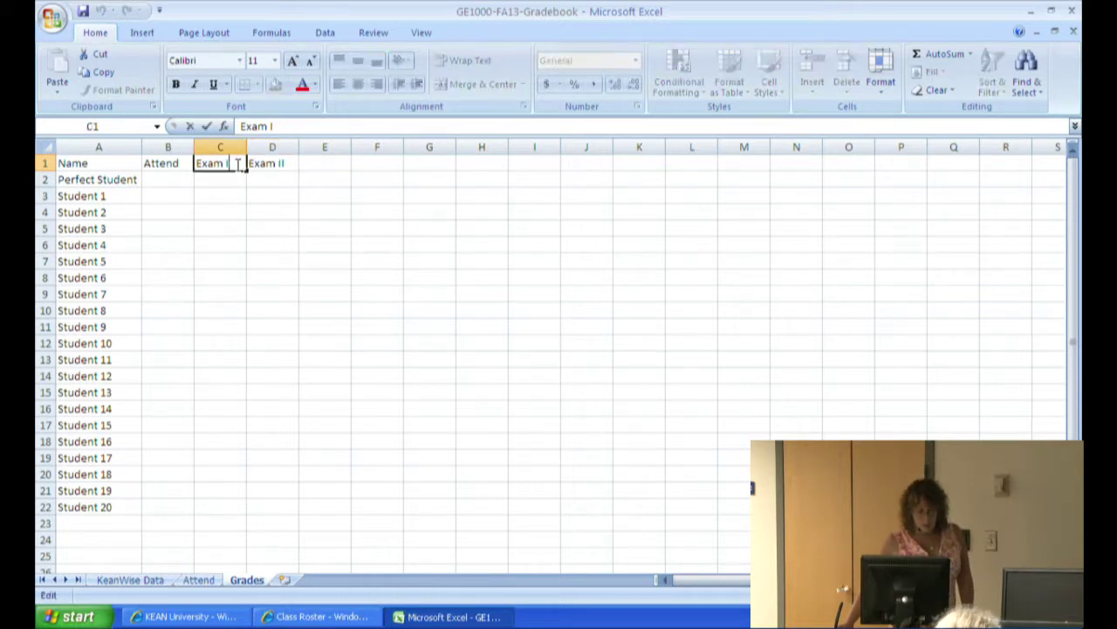
pyautogui.write('(25%)')
pyautogui.press('Tab')
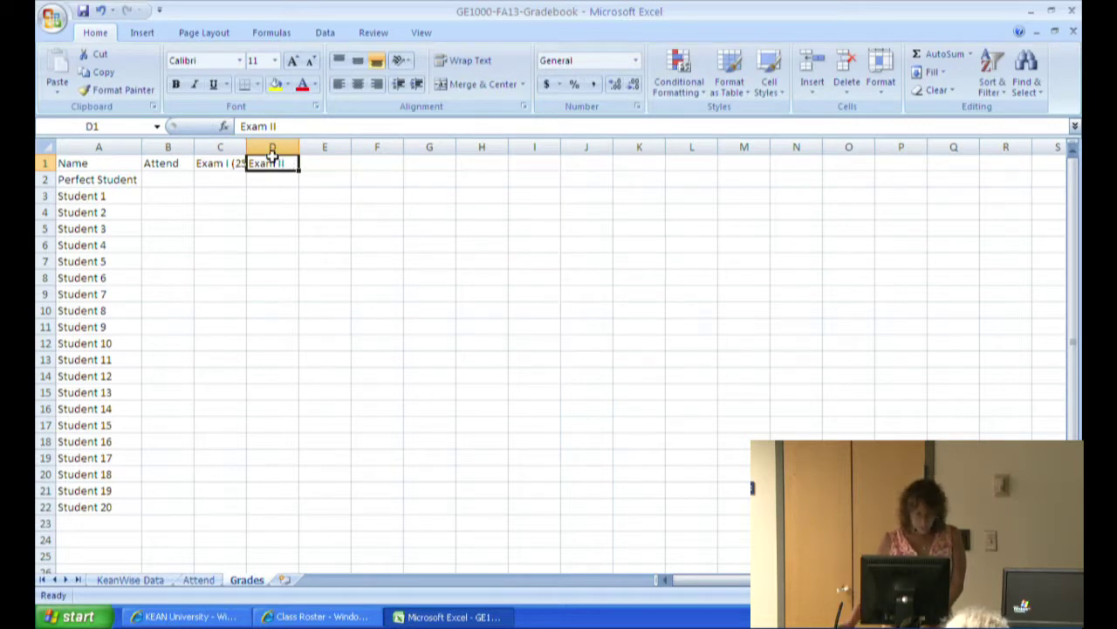
# - Extend the D1 heading to read Exam II (65 %)
pyautogui.doubleClick(285, 163)
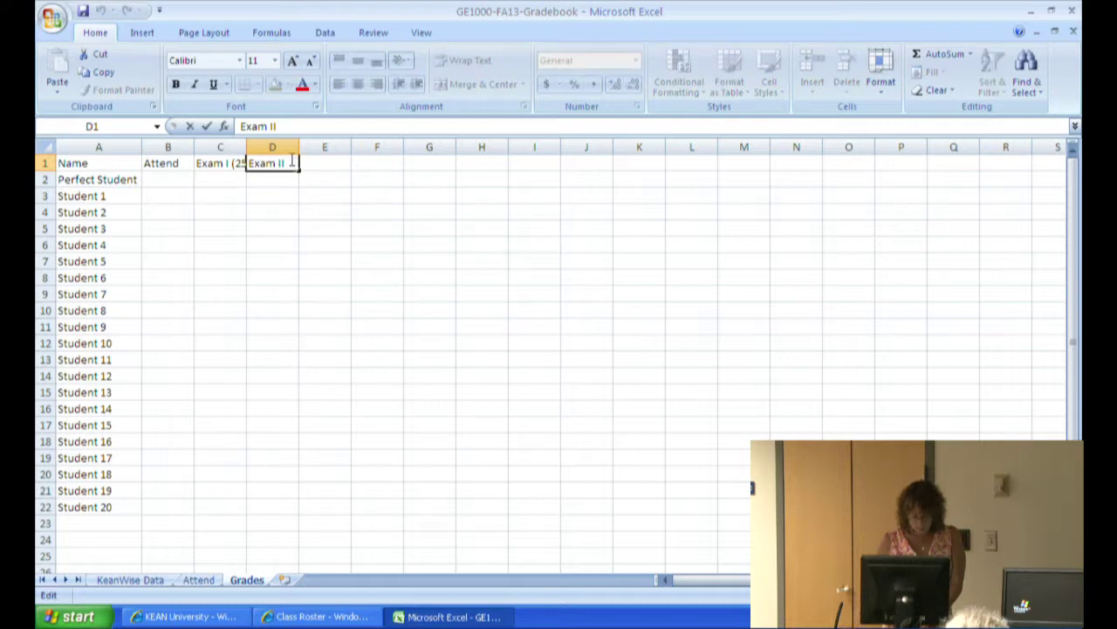
pyautogui.write('(6')
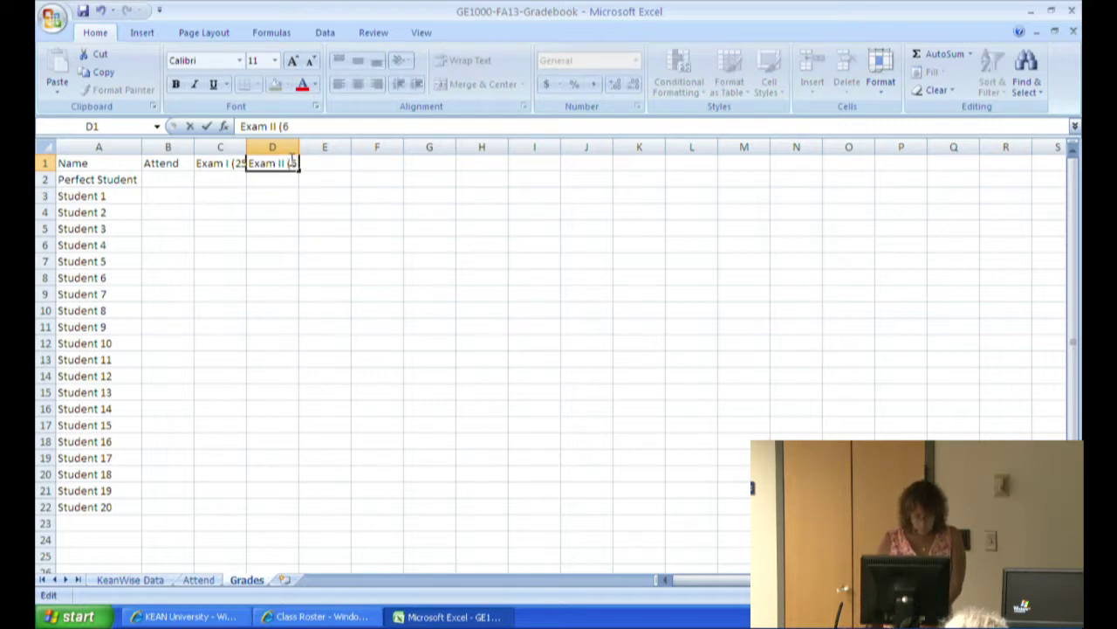
pyautogui.write('5')
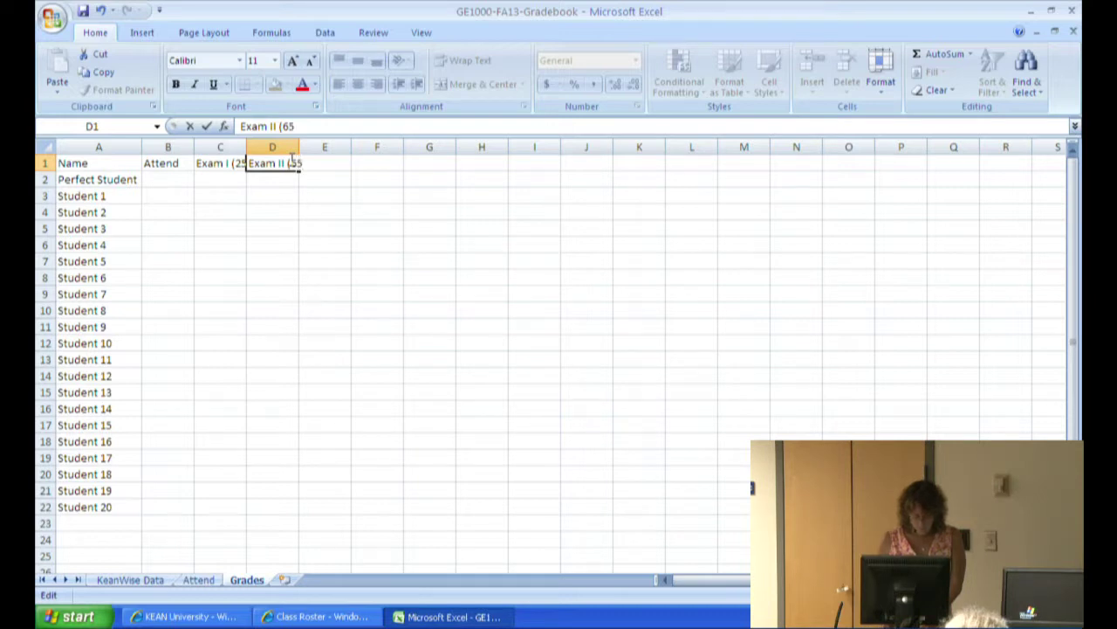
pyautogui.press('Return')
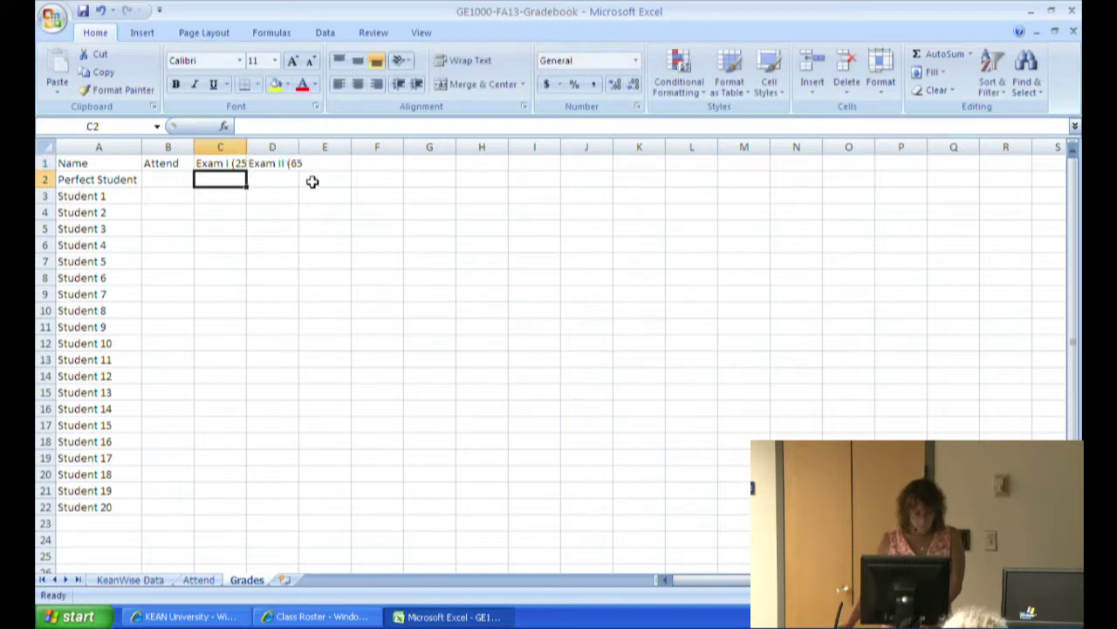
pyautogui.click(301, 165)
pyautogui.press('Home')
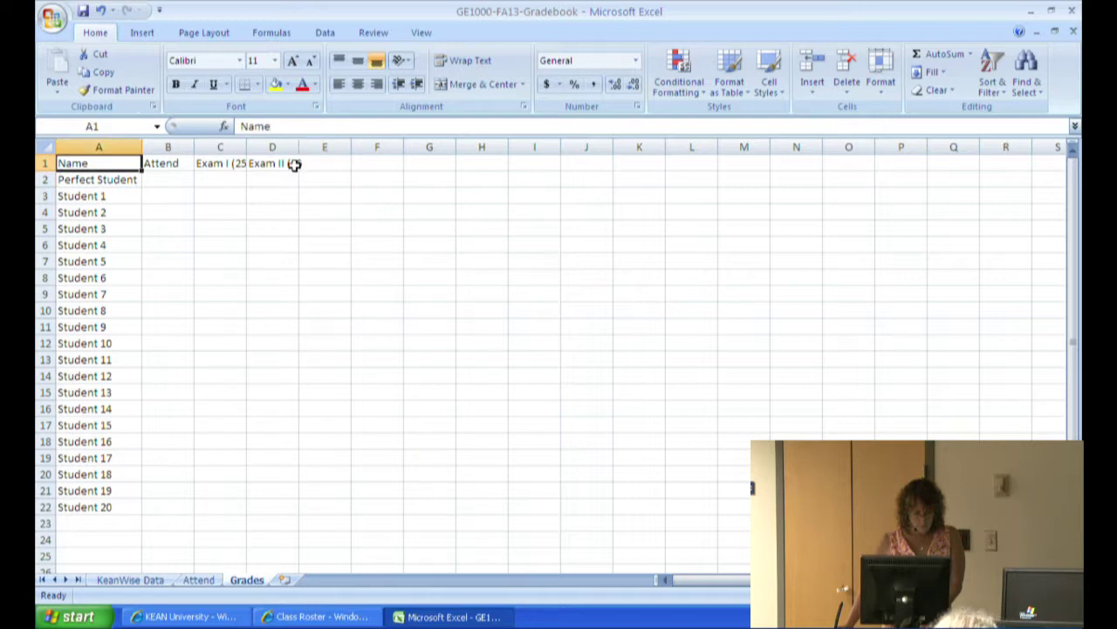
pyautogui.click(292, 163)
pyautogui.doubleClick(292, 163)
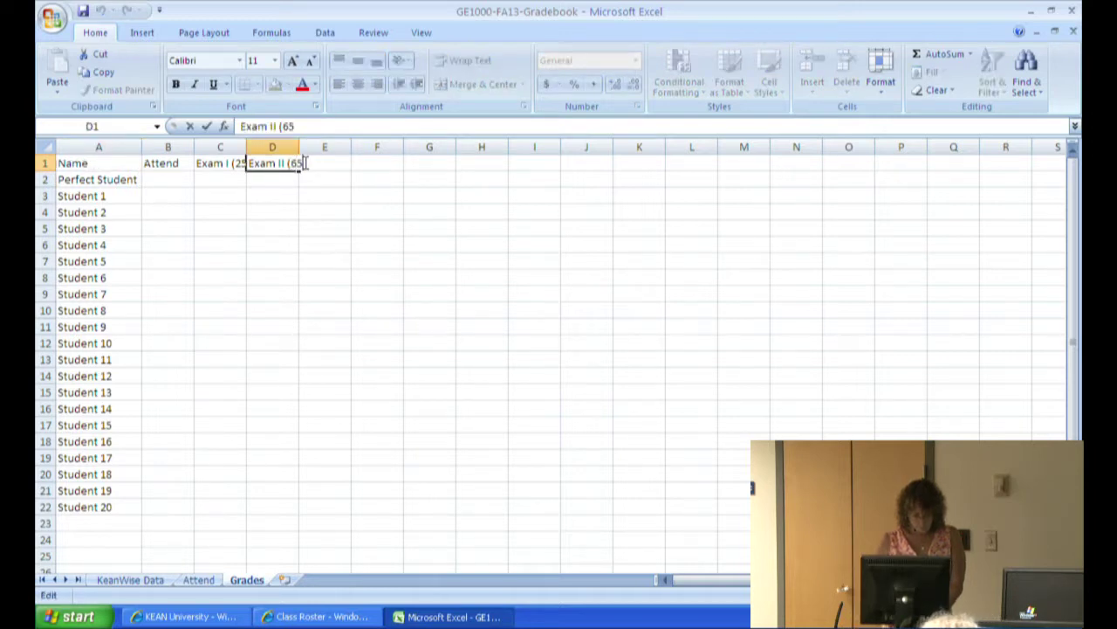
pyautogui.write('%')
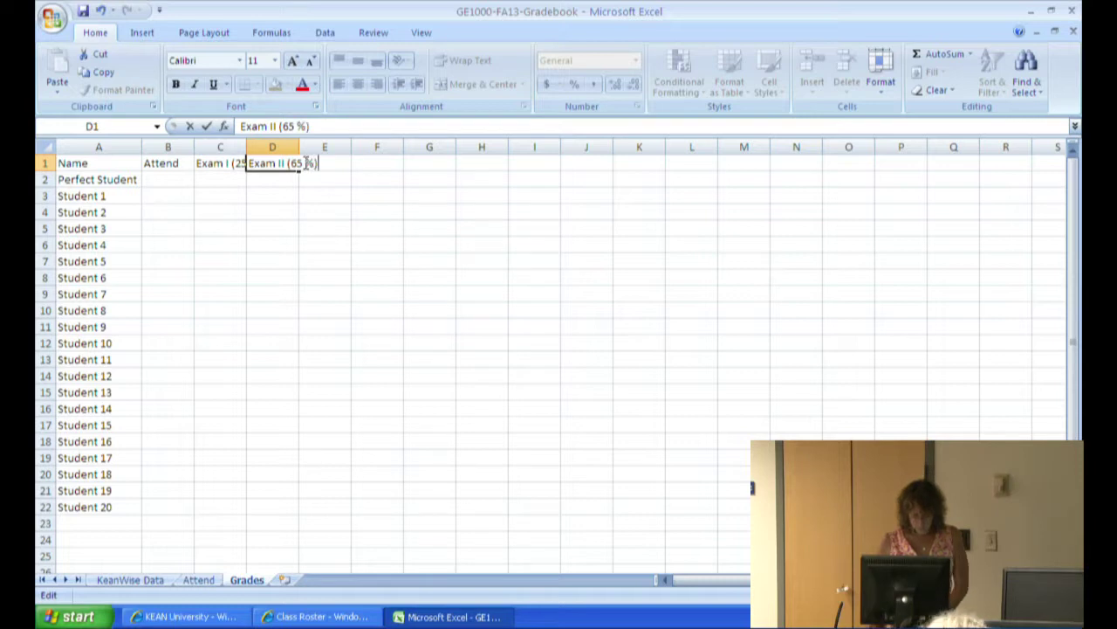
pyautogui.write(')')
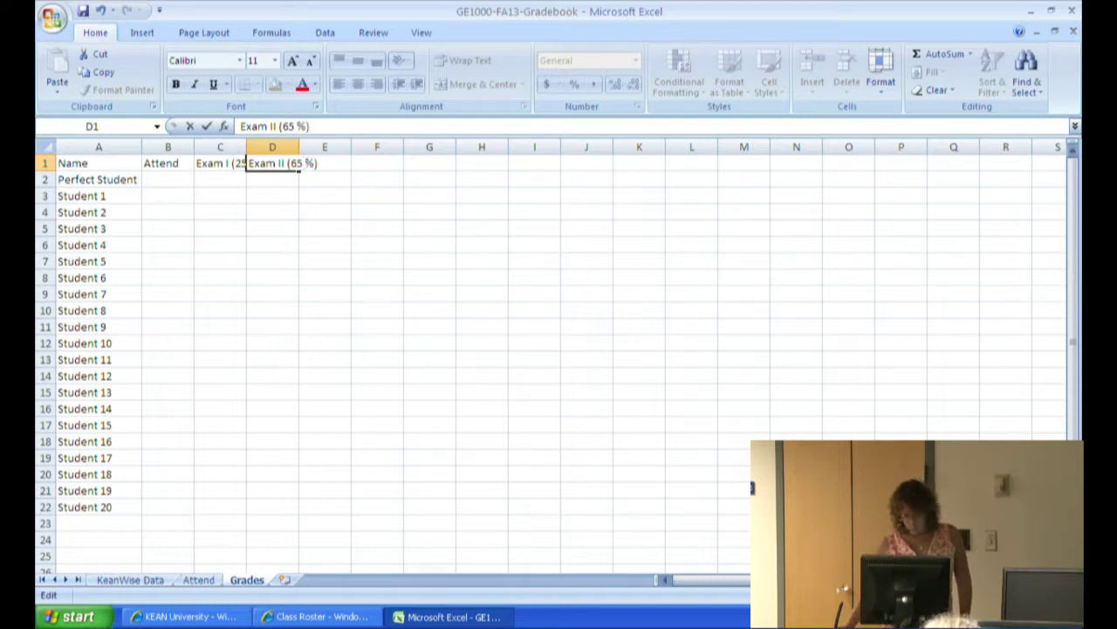
# - Zoom in and AutoComplete Attend and Exam I (25%) into B2 and C2
pyautogui.click(239, 288)
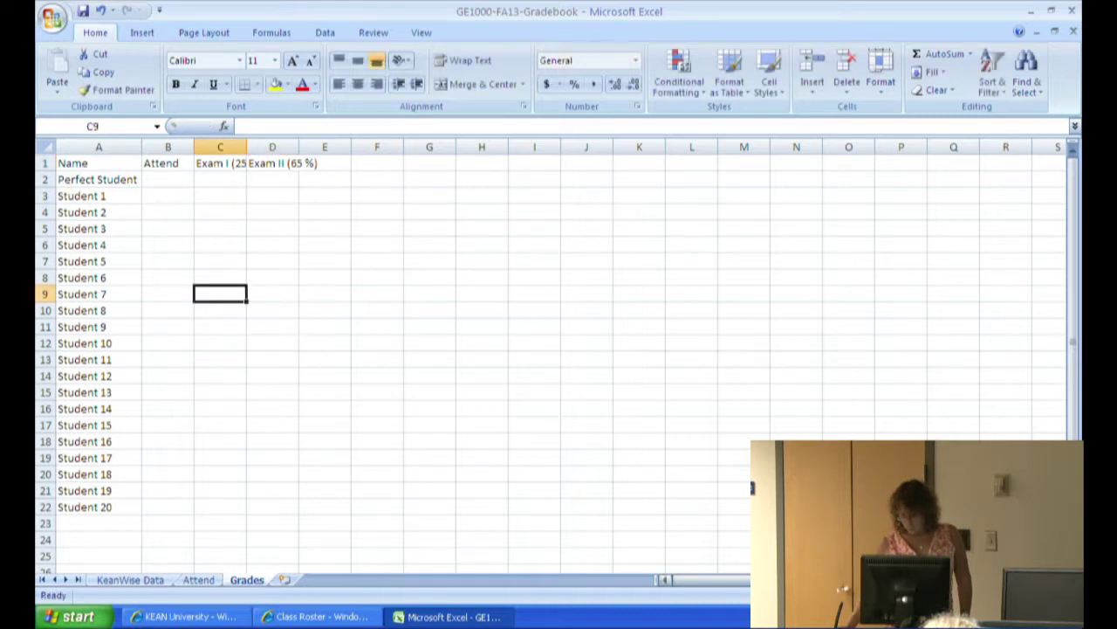
pyautogui.click(1063, 596)
pyautogui.click(1063, 595)
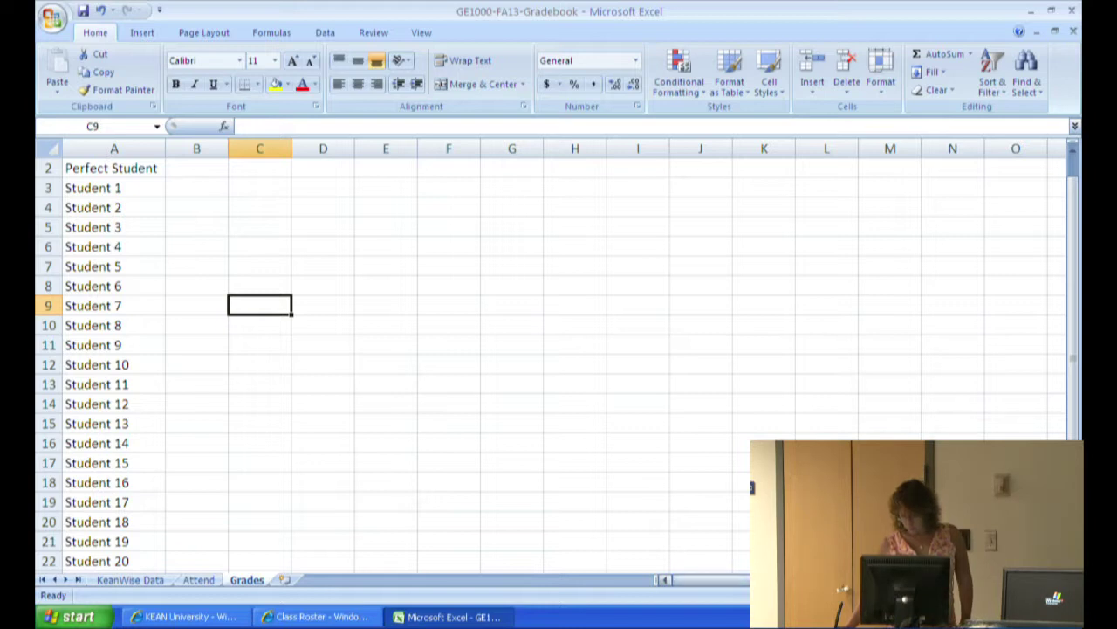
pyautogui.click(194, 169)
pyautogui.scroll(1, 558, 350)
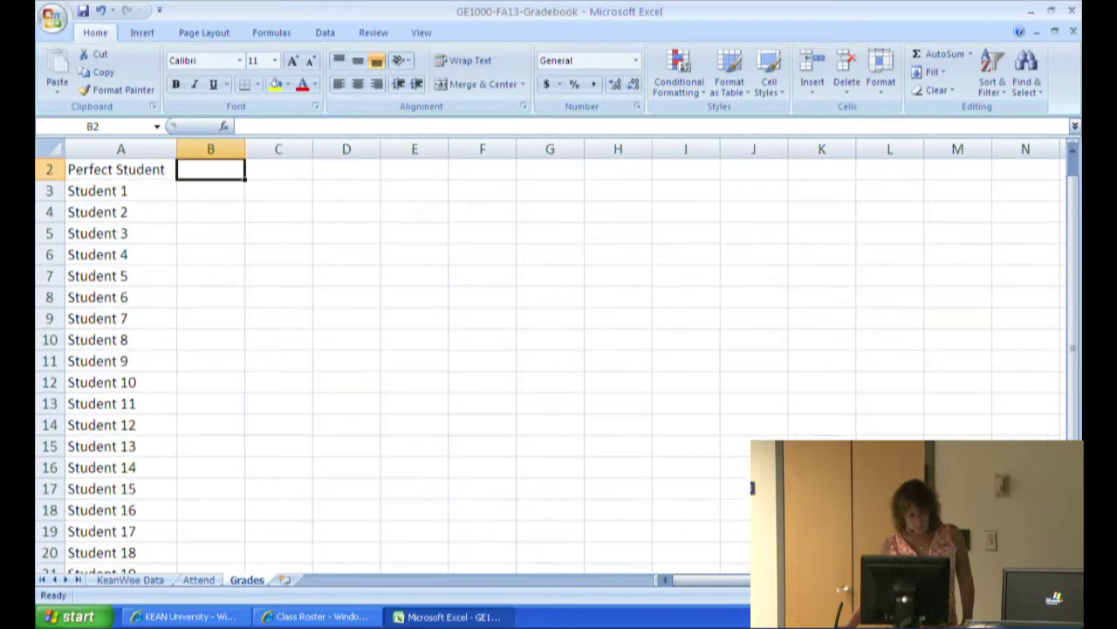
pyautogui.scroll(1, 550, 358)
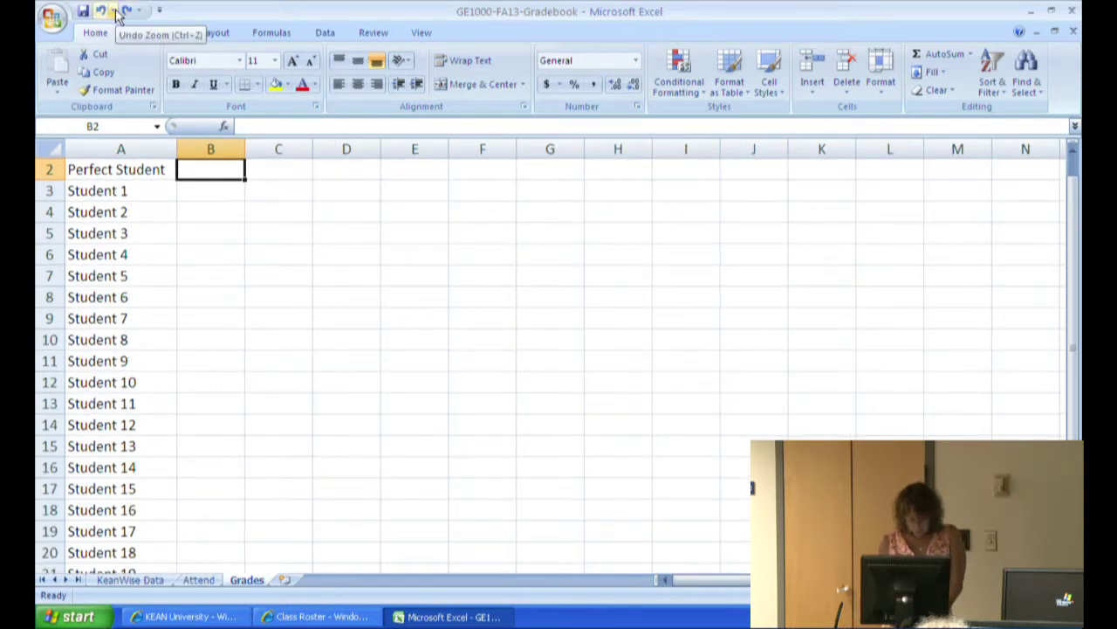
pyautogui.write('At')
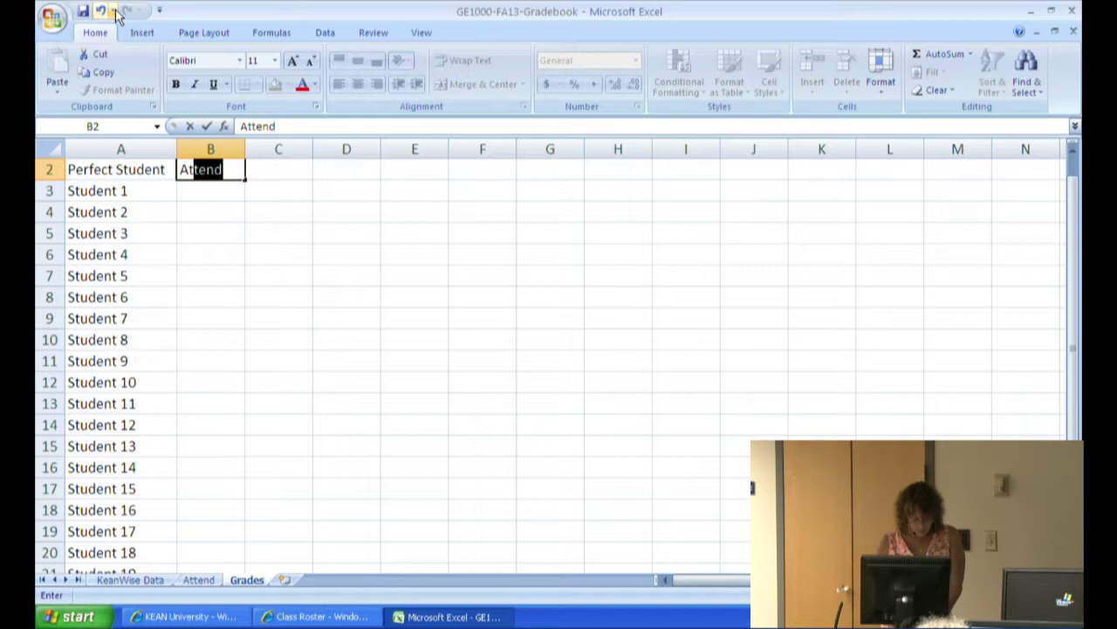
pyautogui.press('Tab')
pyautogui.write('E')
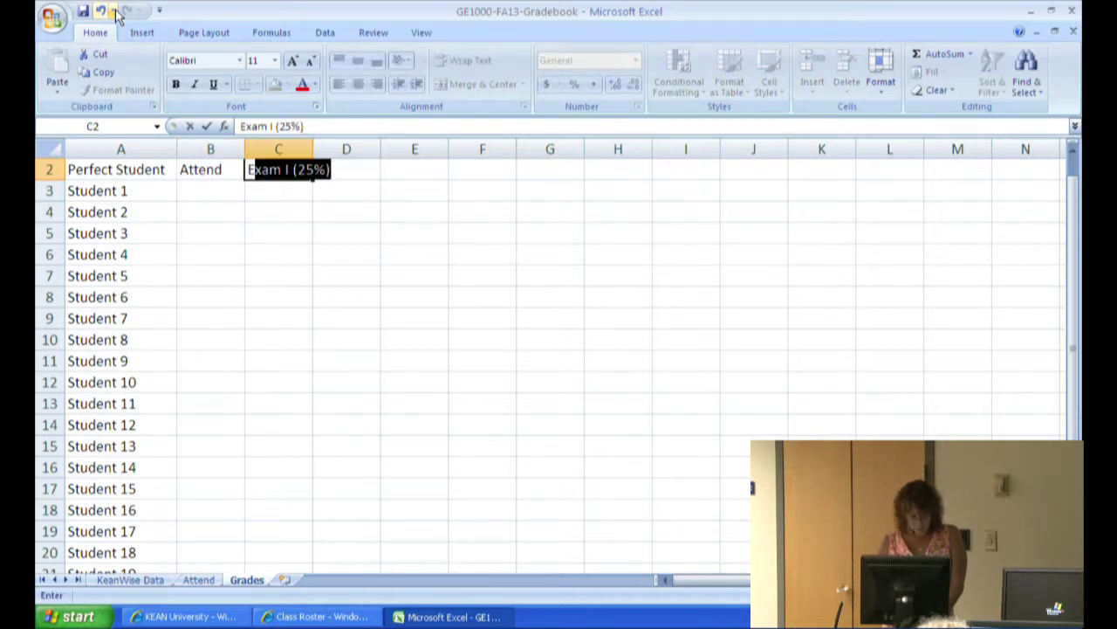
pyautogui.press('Return')
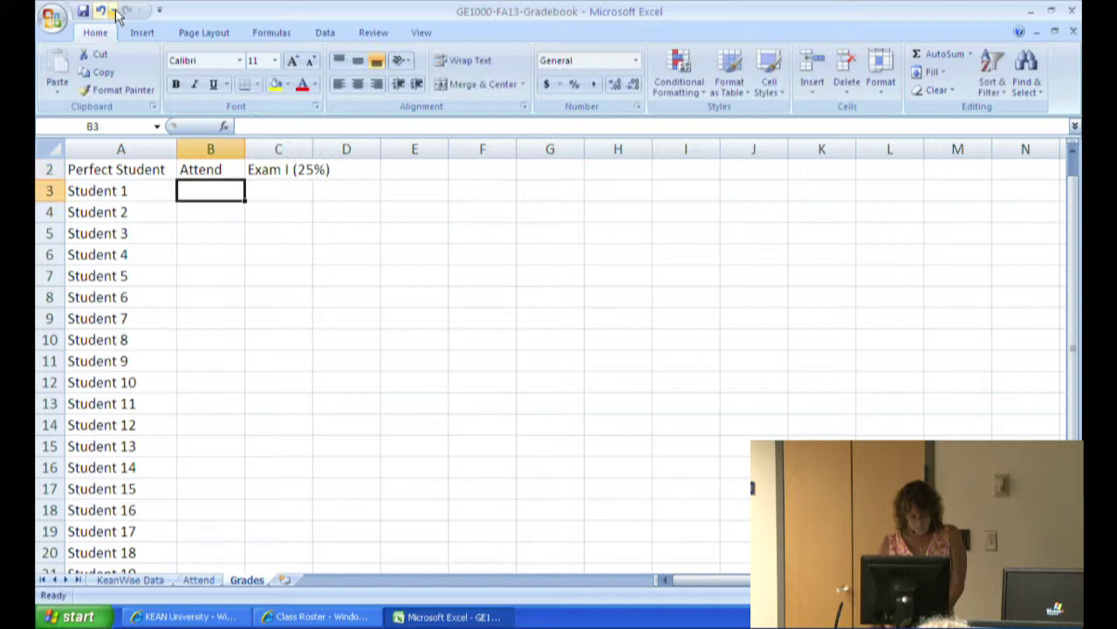
# - Widen column C, fill D2 with Exam II (65 %), and widen column D
pyautogui.moveTo(314, 149); pyautogui.dragTo(336, 149)
pyautogui.click(292, 185)
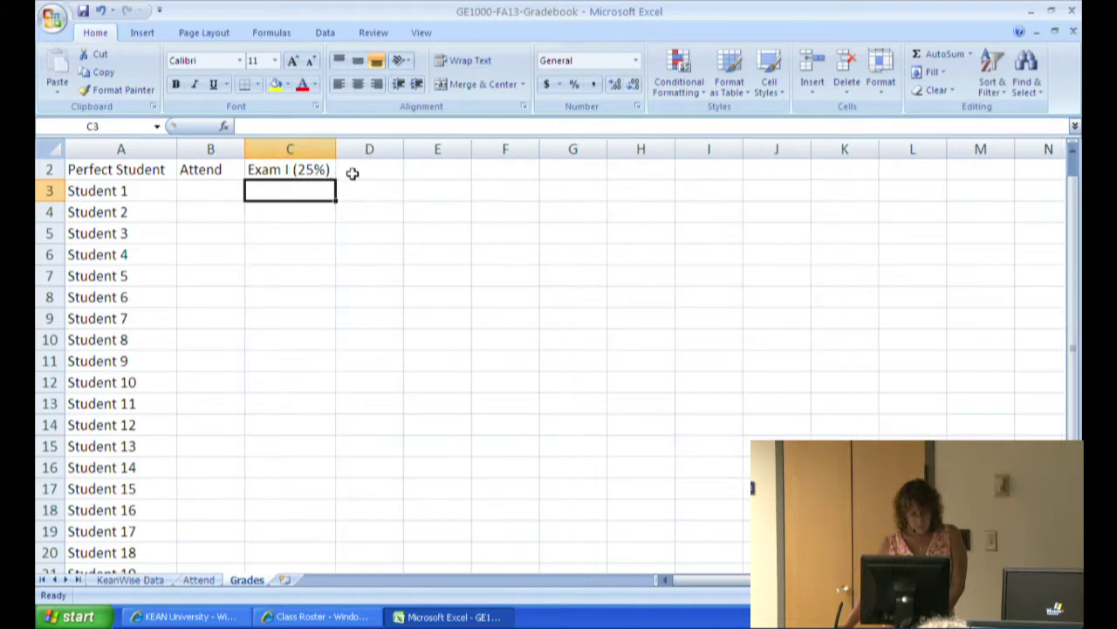
pyautogui.click(354, 172)
pyautogui.write('Exam II (65 %')
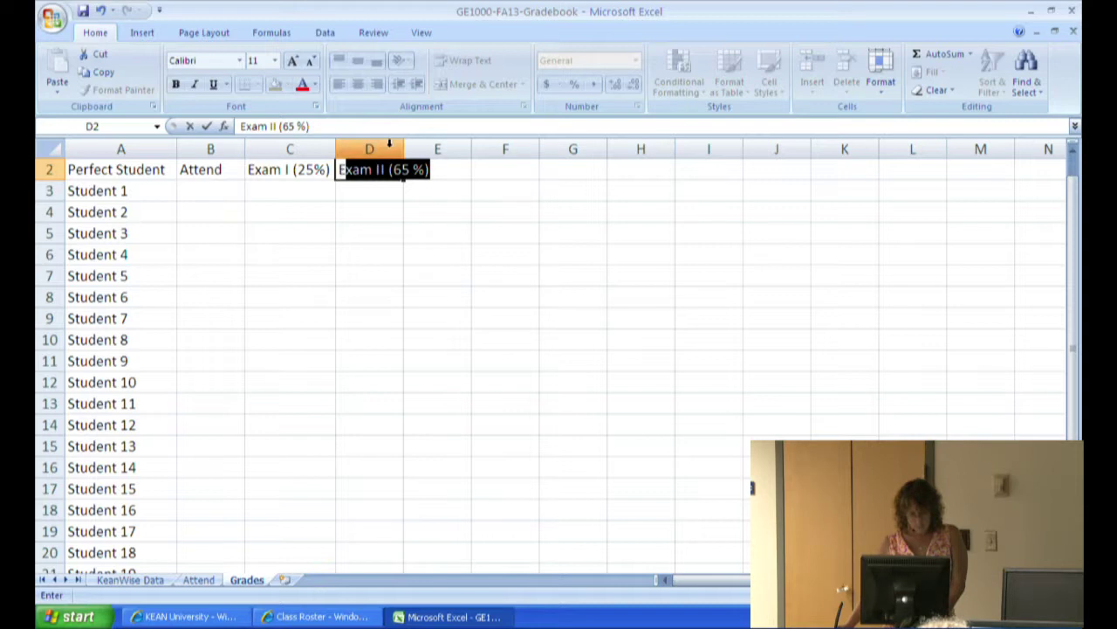
pyautogui.press('Return')
pyautogui.moveTo(403, 150); pyautogui.dragTo(435, 149)
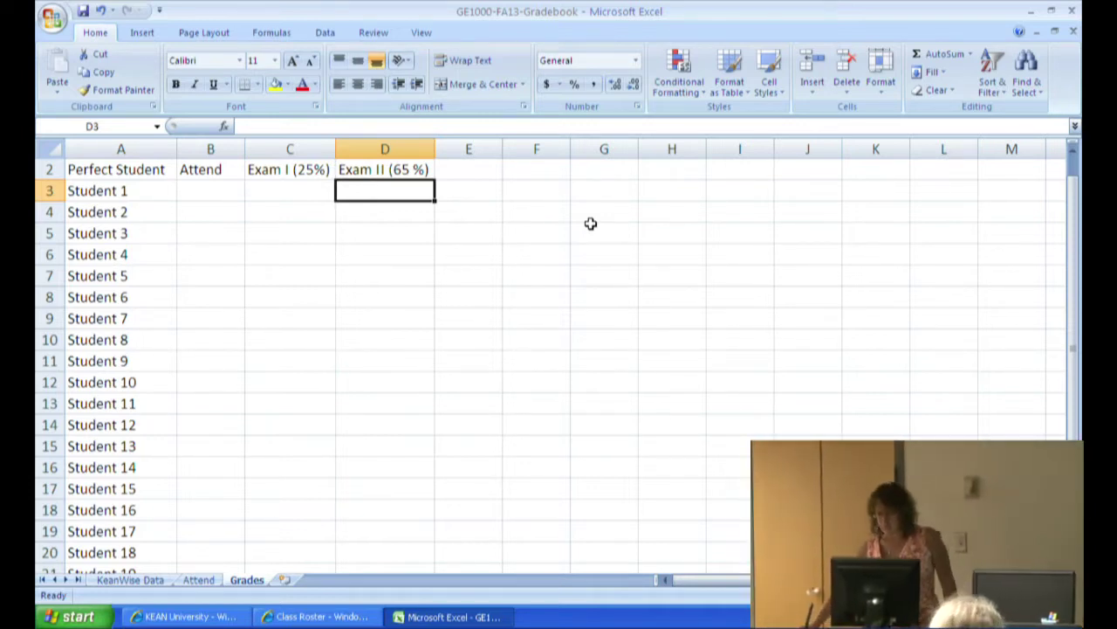
# - Clear the duplicated Attend, Exam I and Exam II entries from B2:D2
pyautogui.moveTo(1073, 260); pyautogui.dragTo(1072, 252)
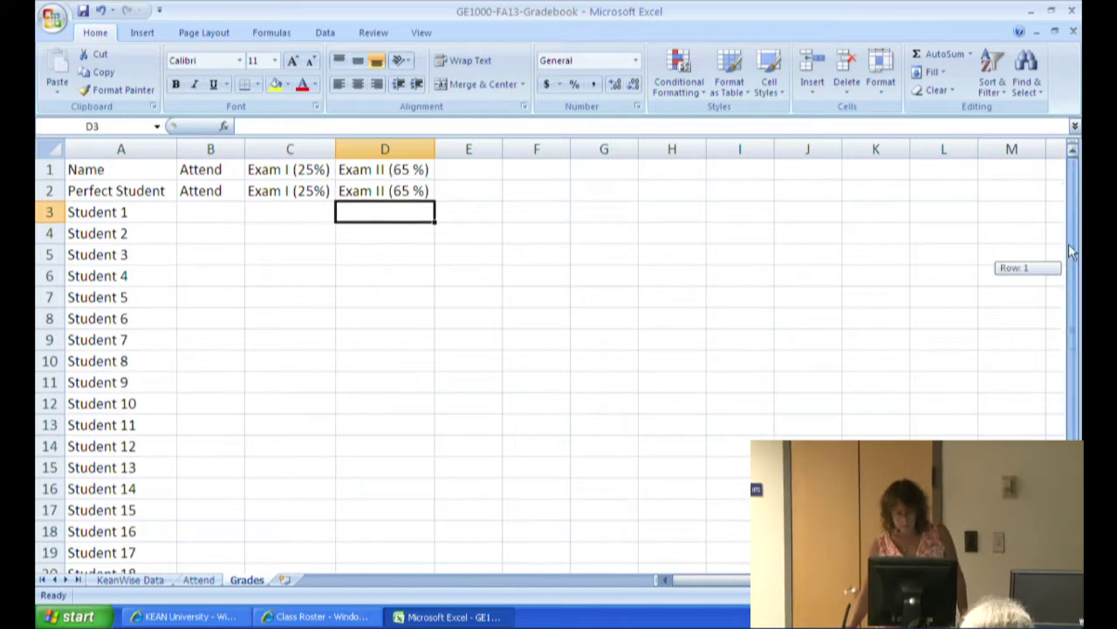
pyautogui.moveTo(215, 189); pyautogui.dragTo(408, 197)
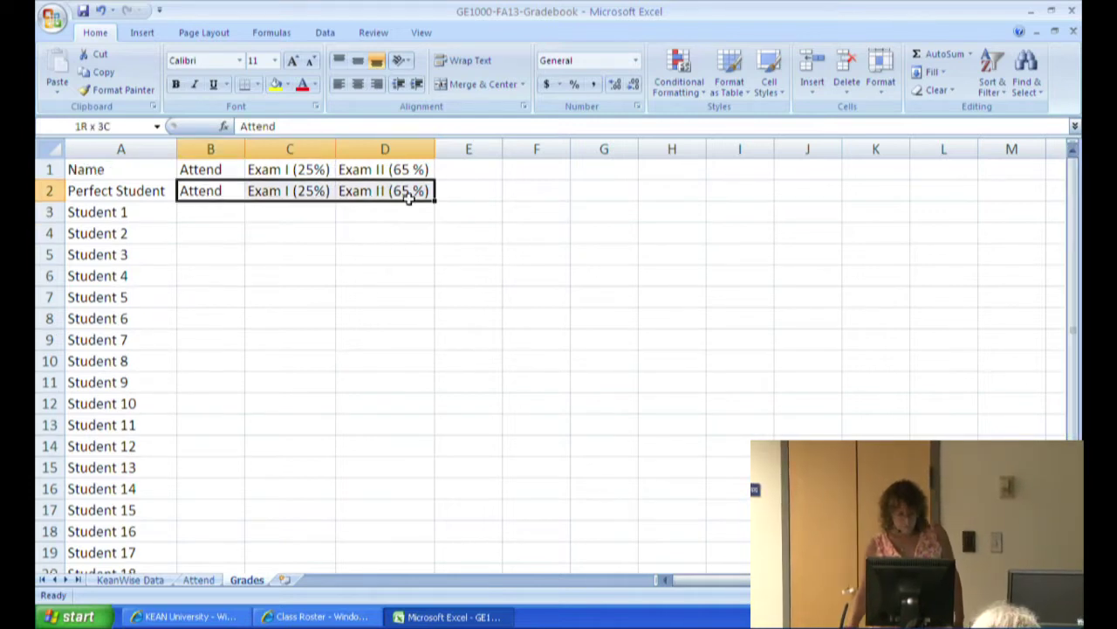
pyautogui.rightClick(410, 193)
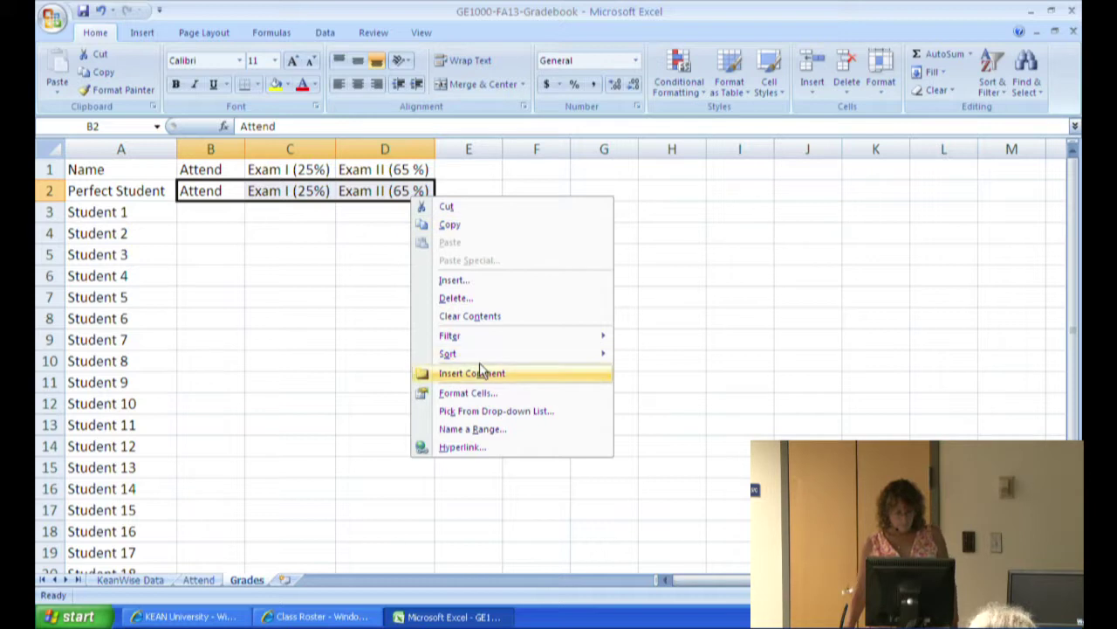
pyautogui.click(471, 299)
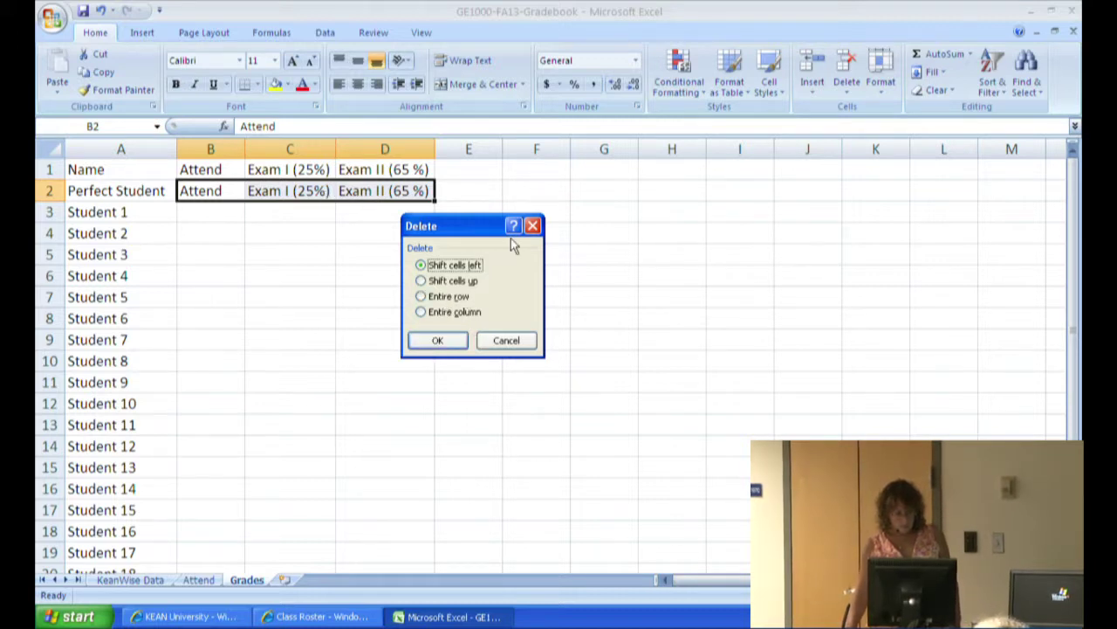
pyautogui.click(532, 225)
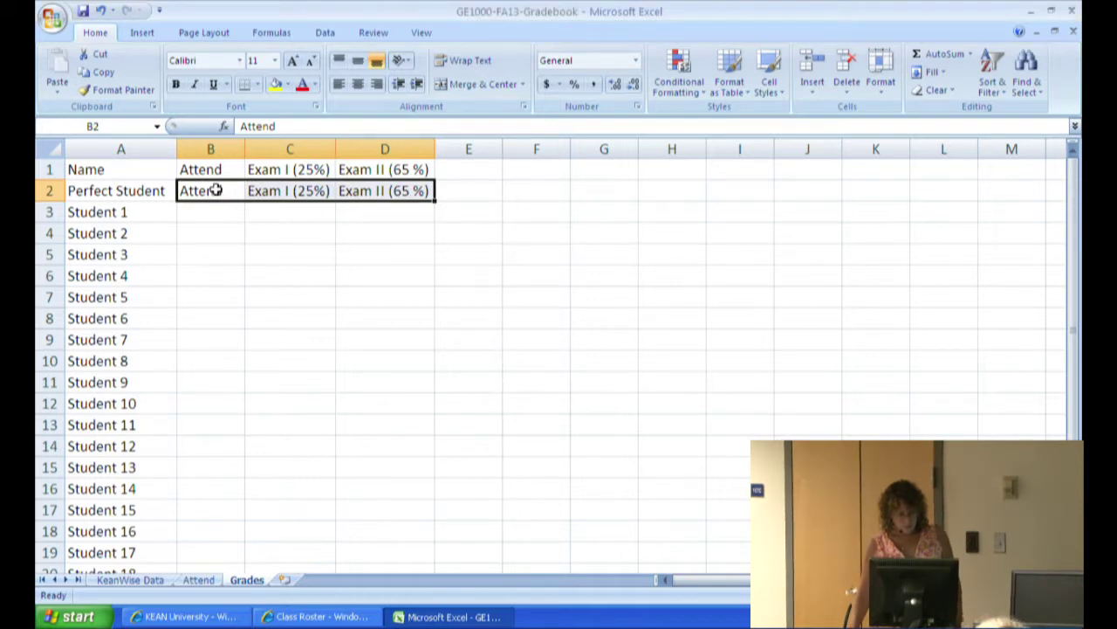
pyautogui.press('Delete')
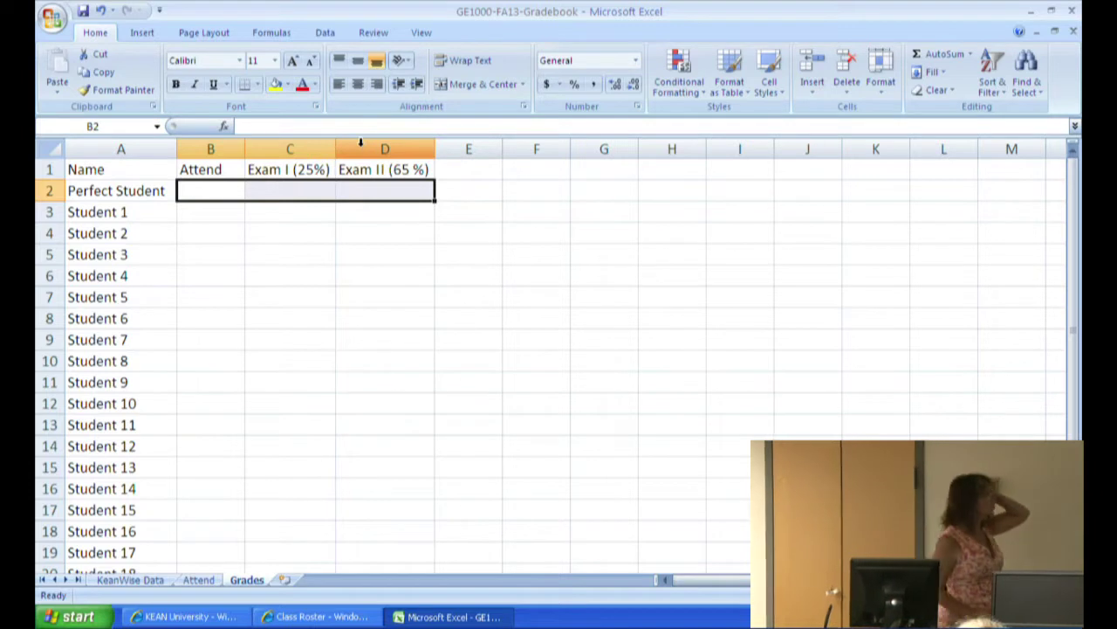
# - Change B1 to Attend (10%) and widen column B to fit it
pyautogui.click(234, 170)
pyautogui.doubleClick(236, 170)
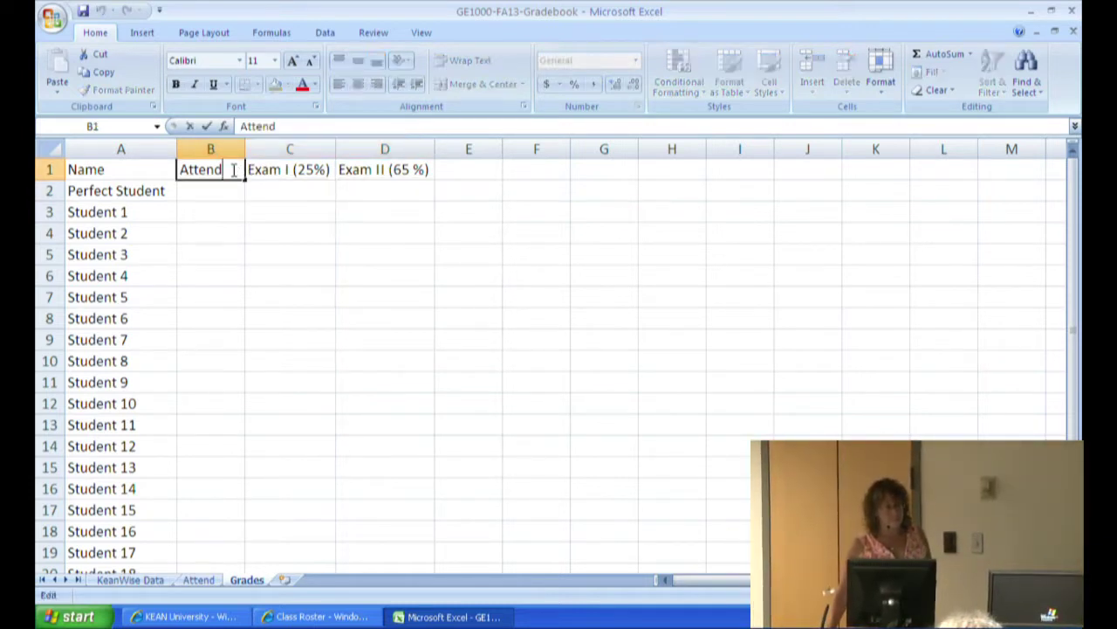
pyautogui.write('(')
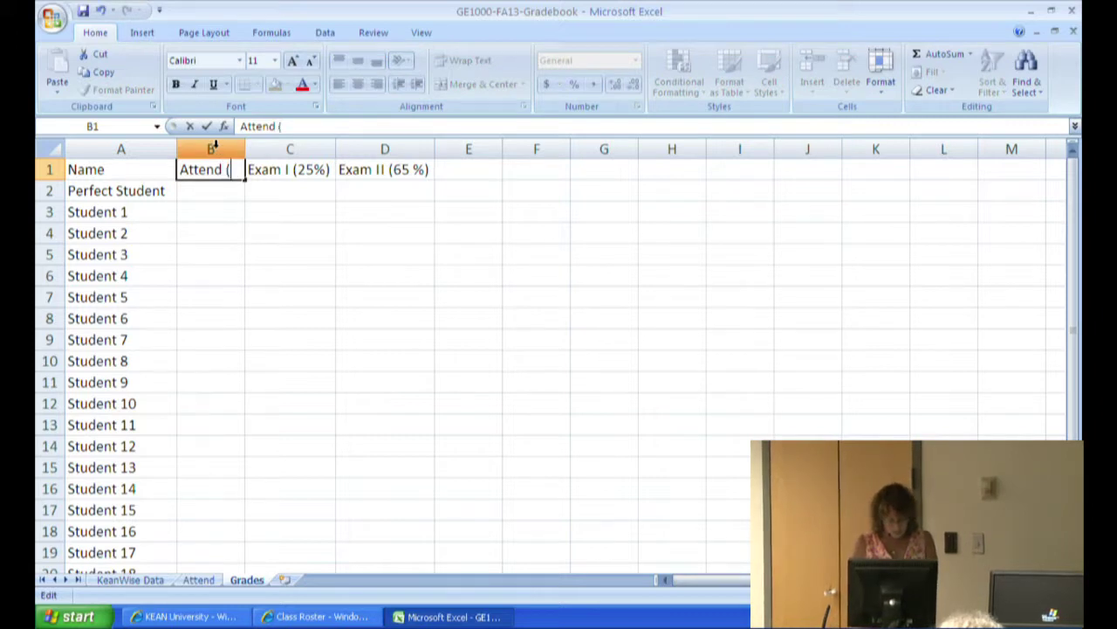
pyautogui.write('10')
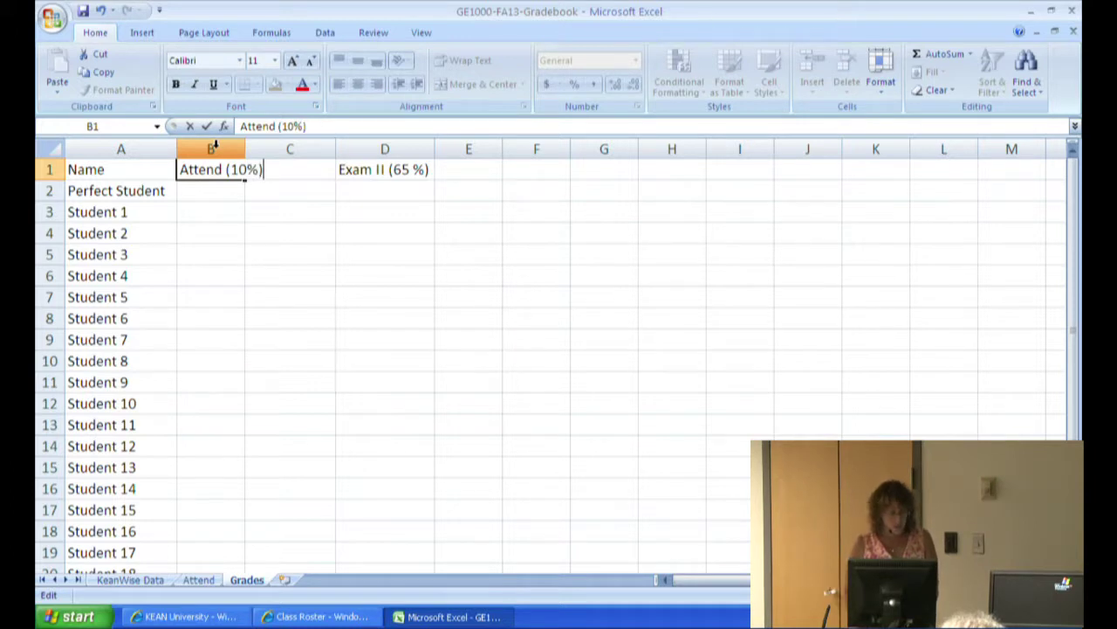
pyautogui.press('Return')
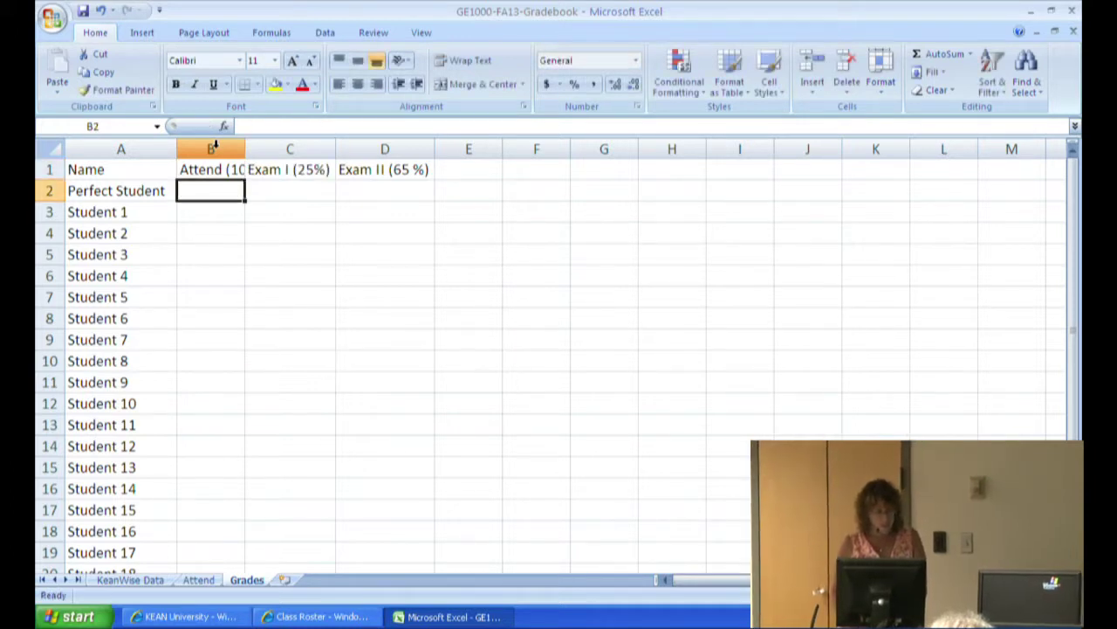
pyautogui.moveTo(246, 150); pyautogui.dragTo(271, 150)
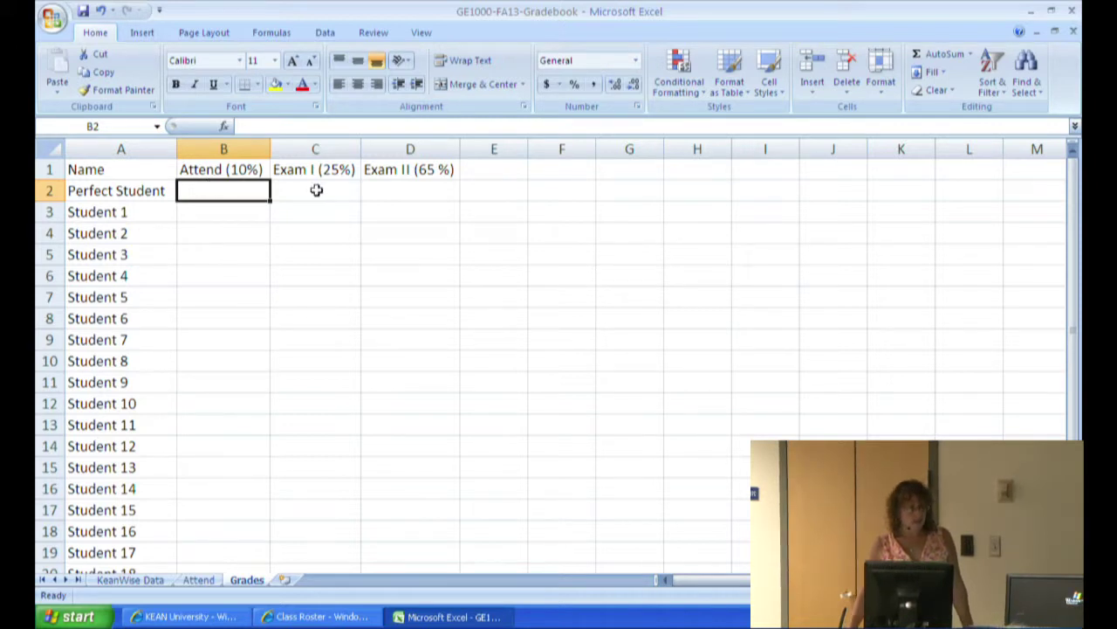
# - On the Attend sheet, copy the Total column values from Perfect Student downward
pyautogui.click(199, 580)
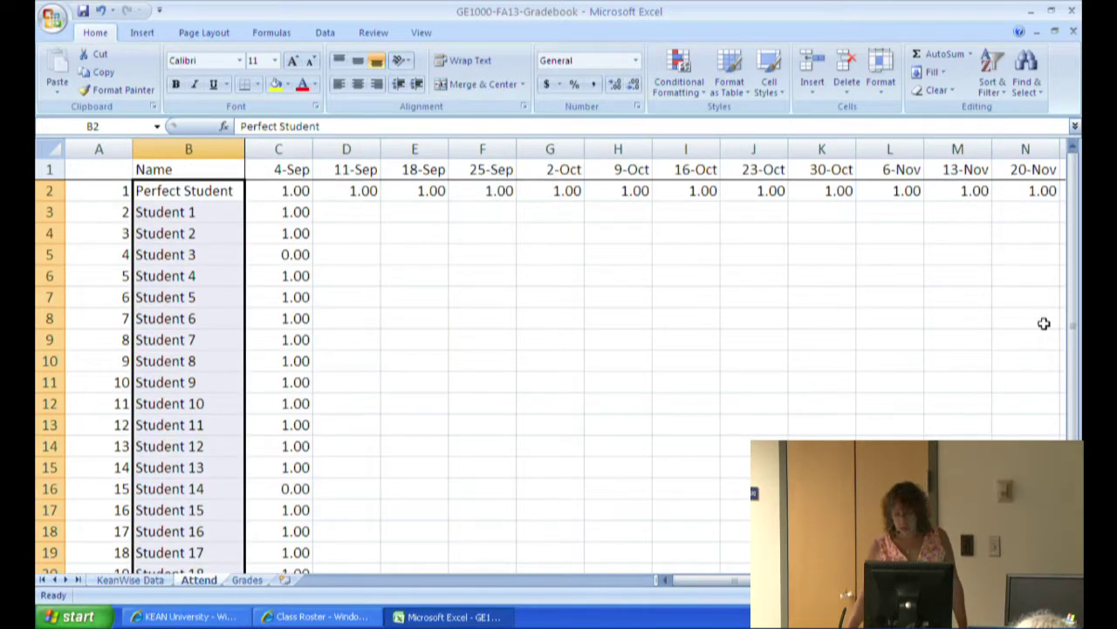
pyautogui.click(1072, 336)
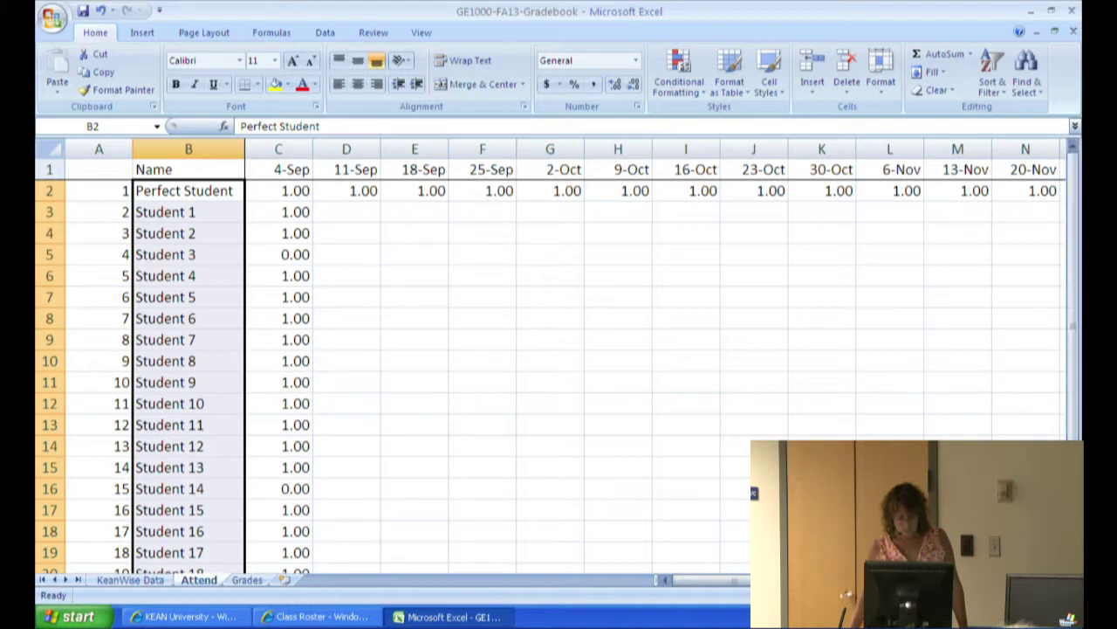
pyautogui.moveTo(712, 583); pyautogui.dragTo(759, 581)
pyautogui.moveTo(660, 579); pyautogui.dragTo(663, 580)
pyautogui.moveTo(736, 585); pyautogui.dragTo(803, 581)
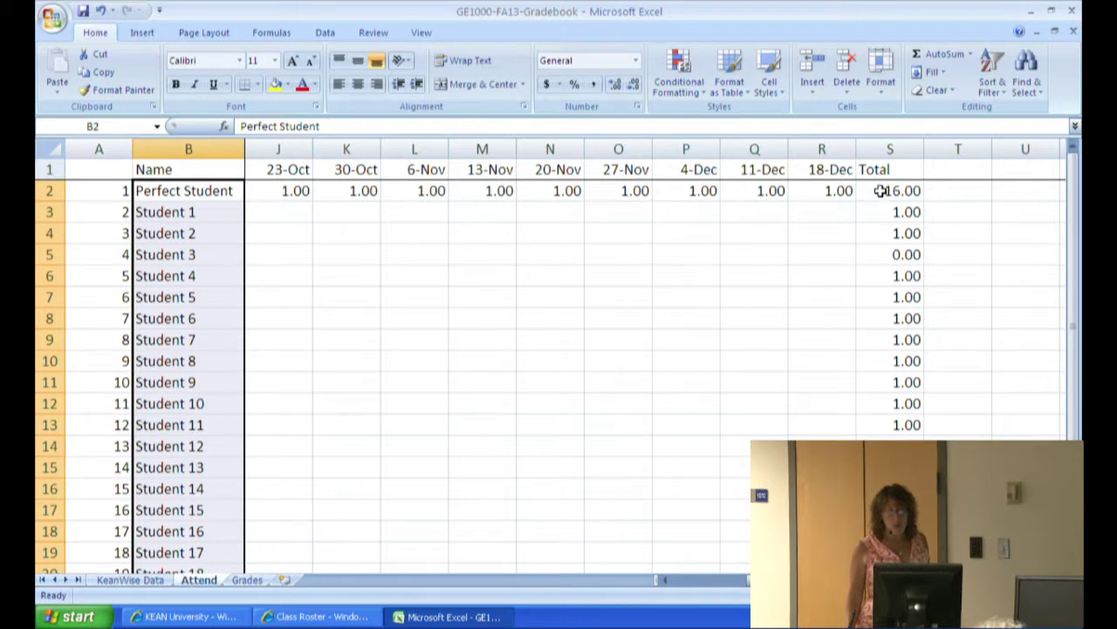
pyautogui.click(882, 190)
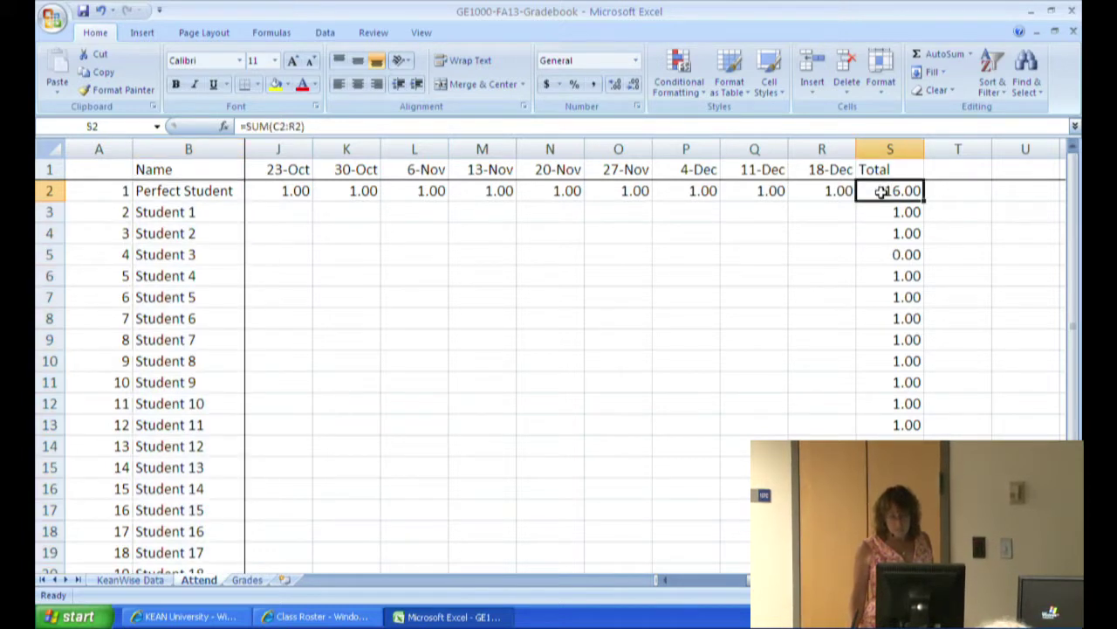
pyautogui.moveTo(884, 199); pyautogui.dragTo(900, 568)
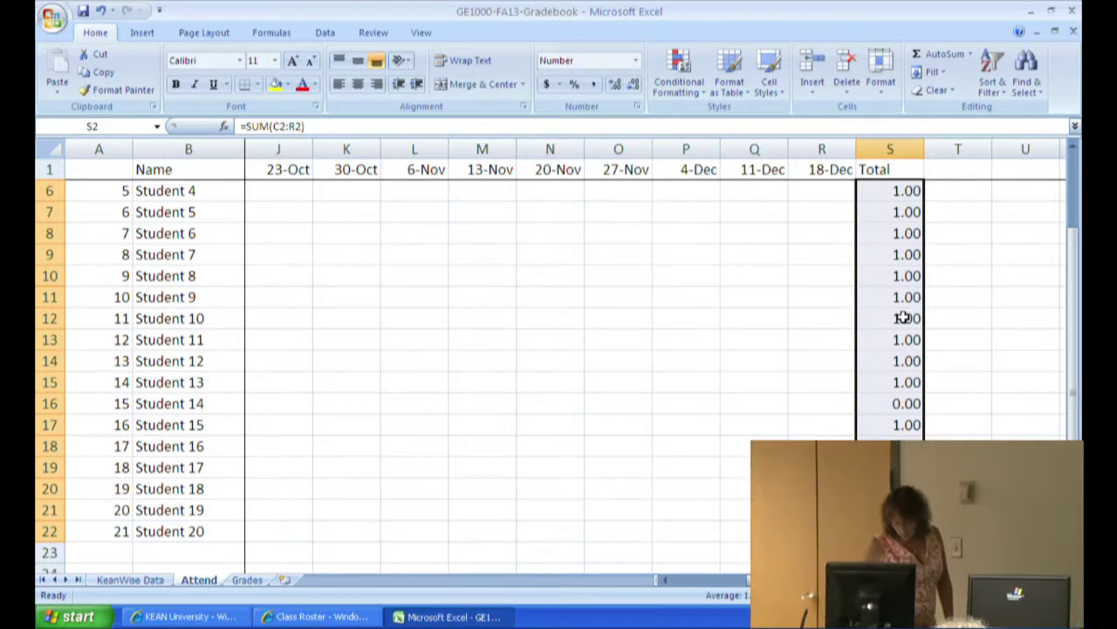
pyautogui.hotkey('ctrl', 'c')
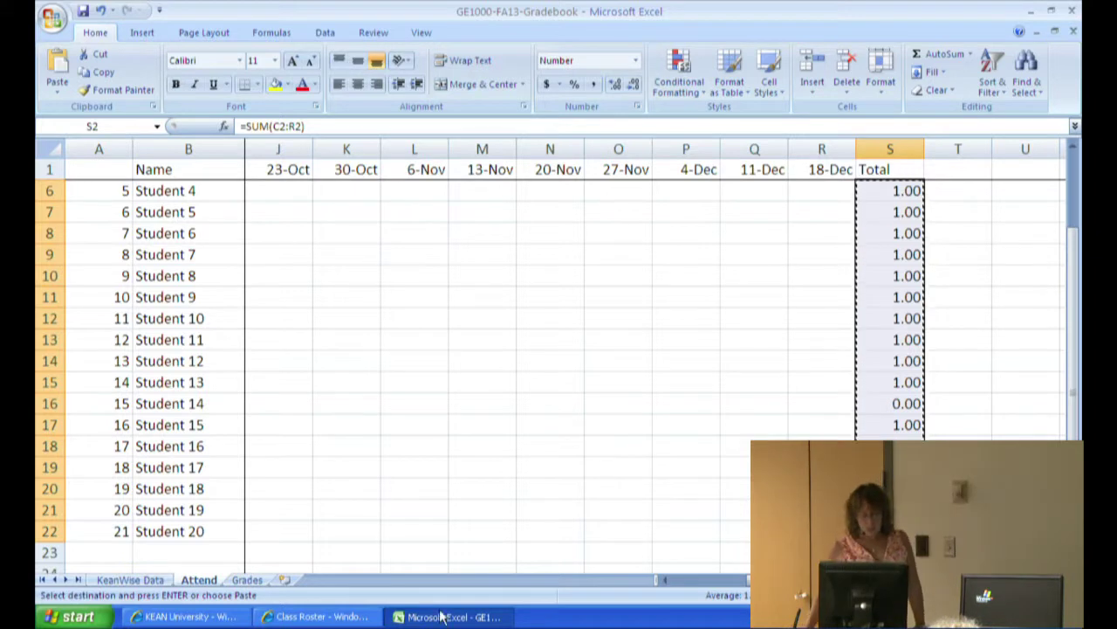
# - Paste the copied Attend totals into B2 on the Grades sheet
pyautogui.click(249, 584)
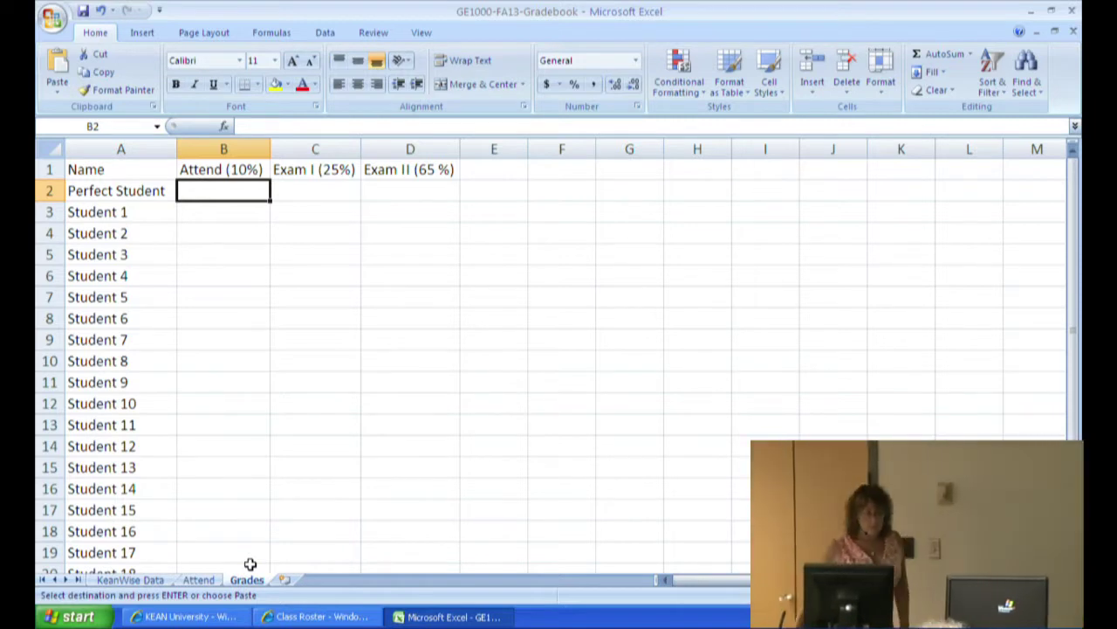
pyautogui.click(57, 85)
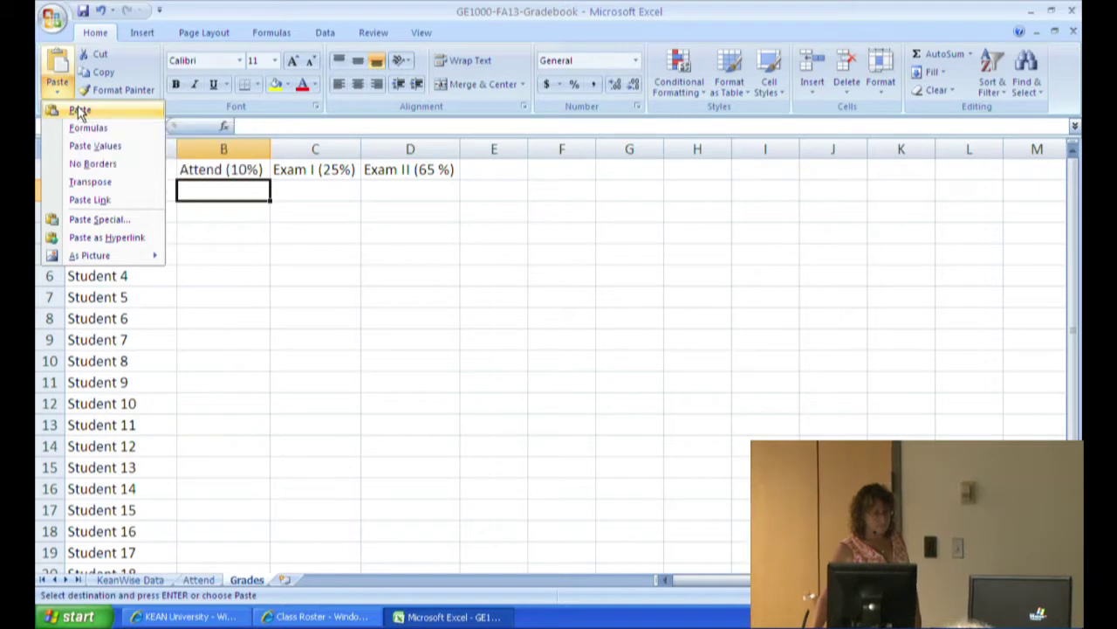
pyautogui.click(78, 111)
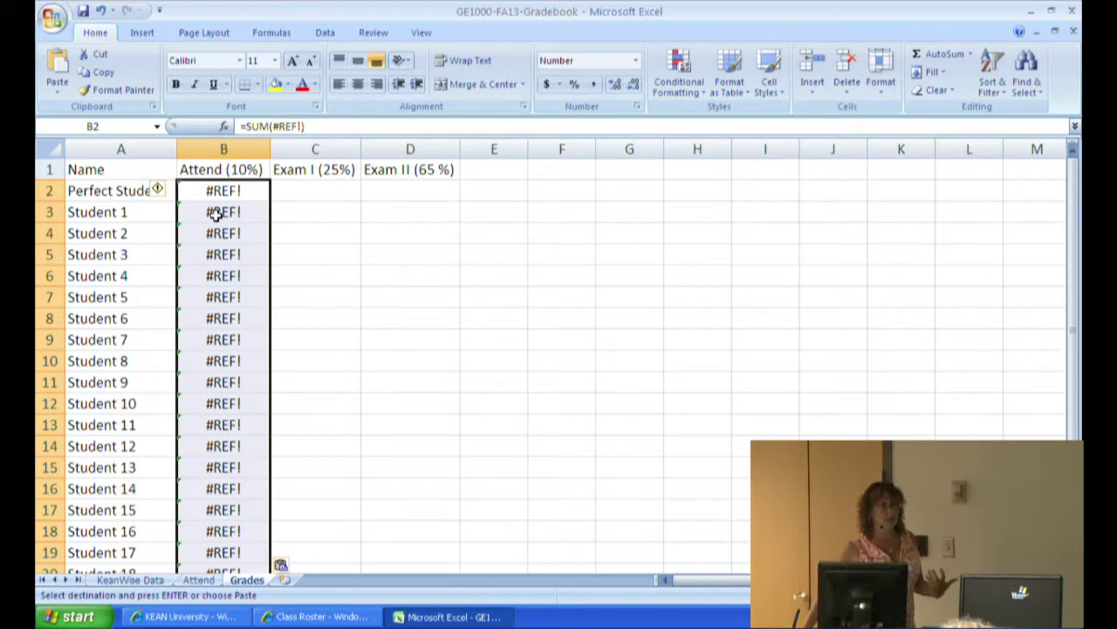
# - Undo the #REF! paste and paste the totals as values instead
pyautogui.click(101, 10)
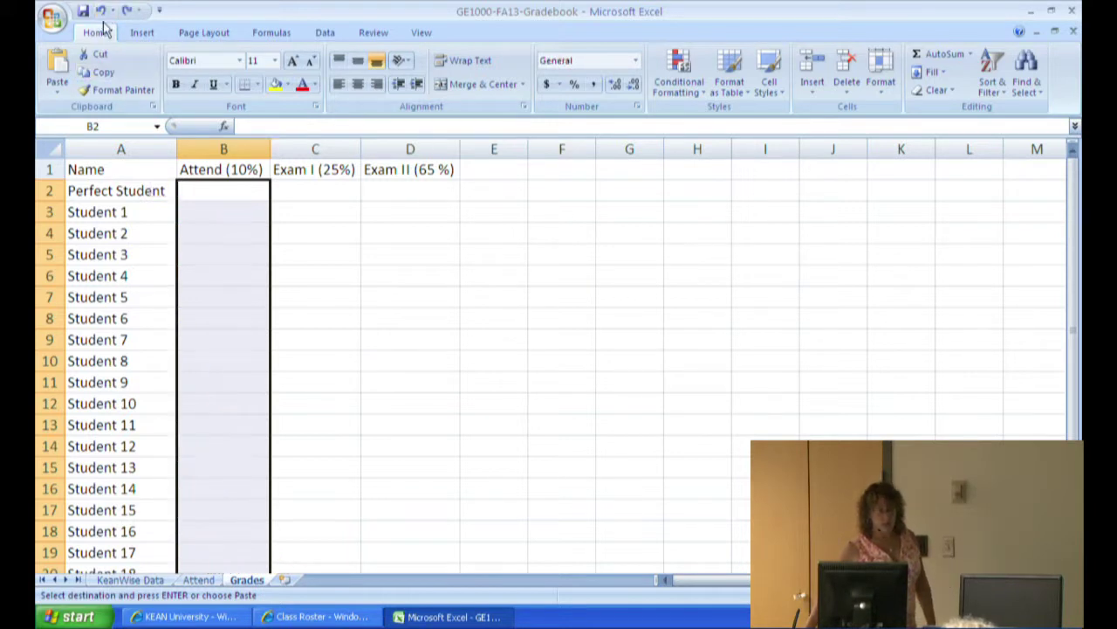
pyautogui.click(60, 93)
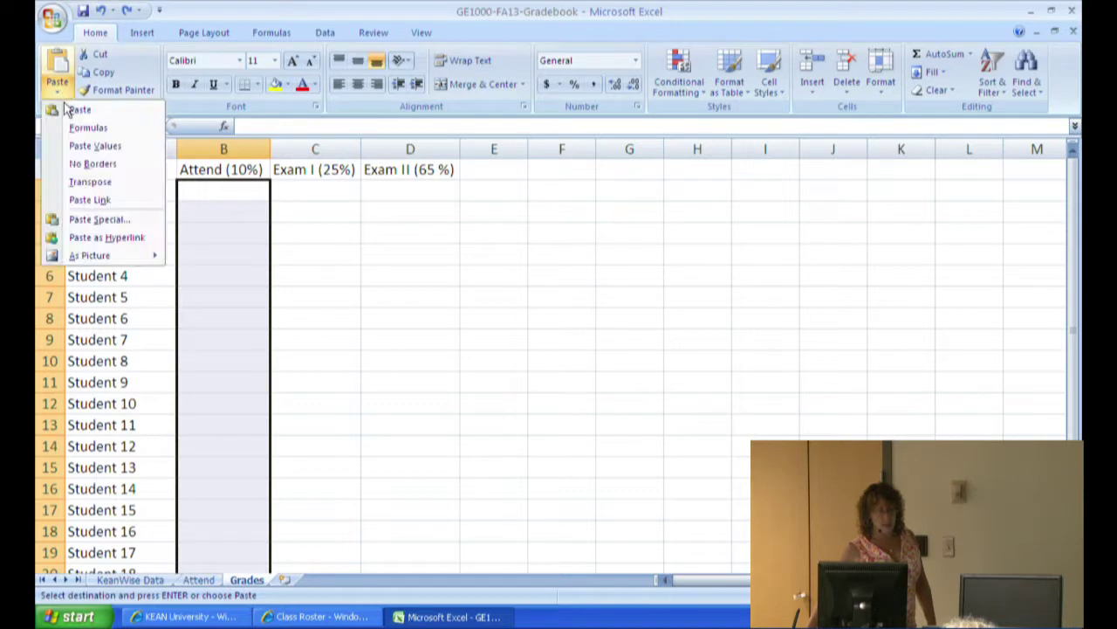
pyautogui.click(146, 146)
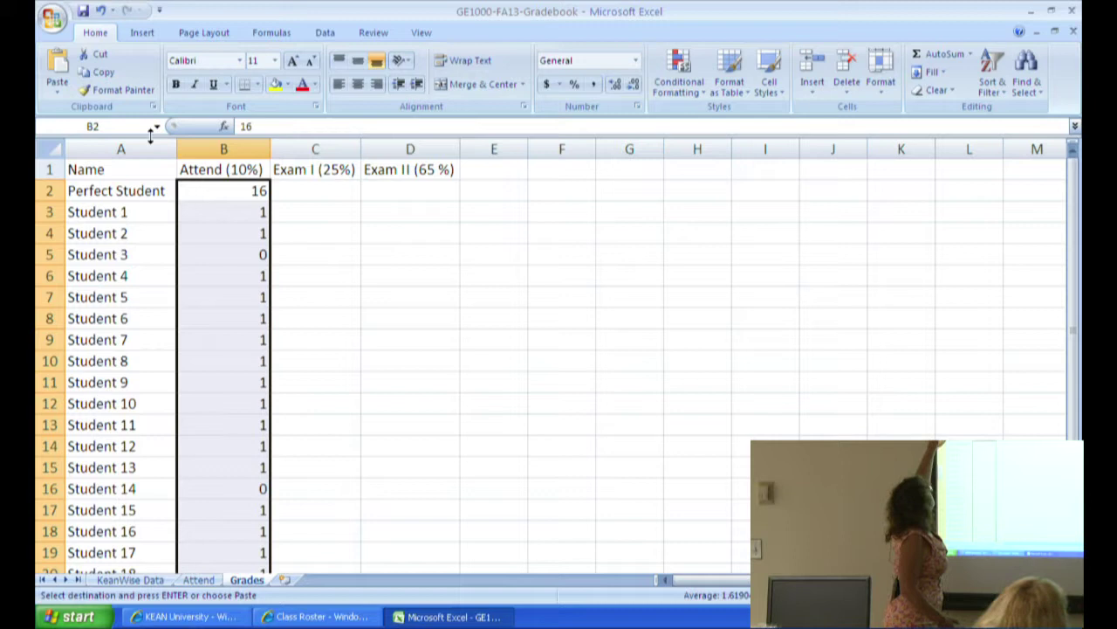
# - Cancel the pending copy on the Attend sheet and return to B2 on Grades
pyautogui.click(56, 93)
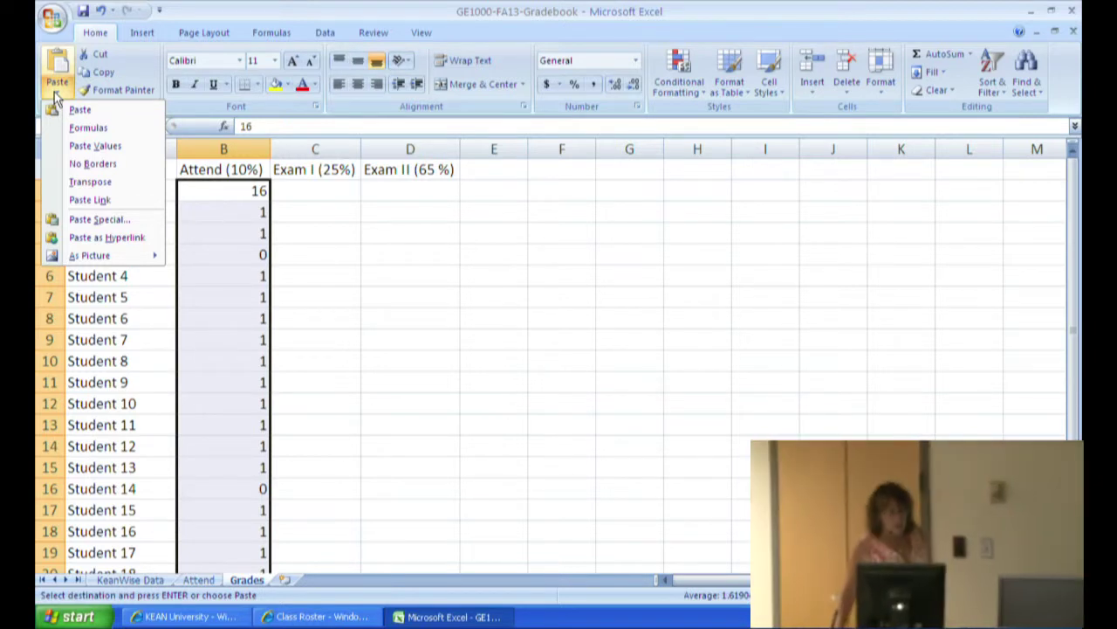
pyautogui.click(314, 195)
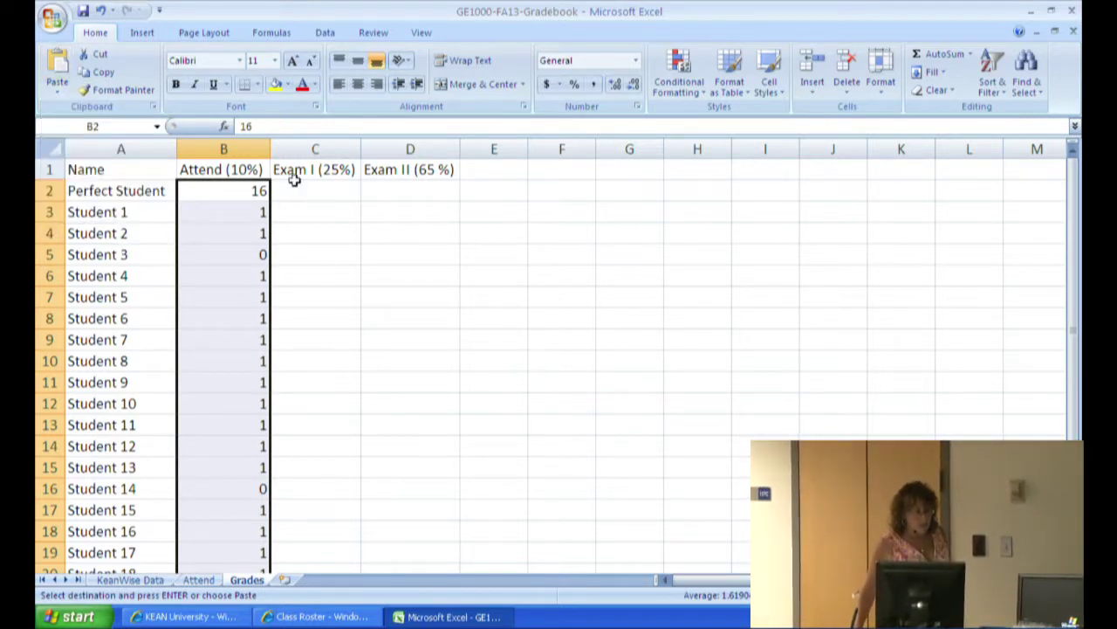
pyautogui.click(306, 190)
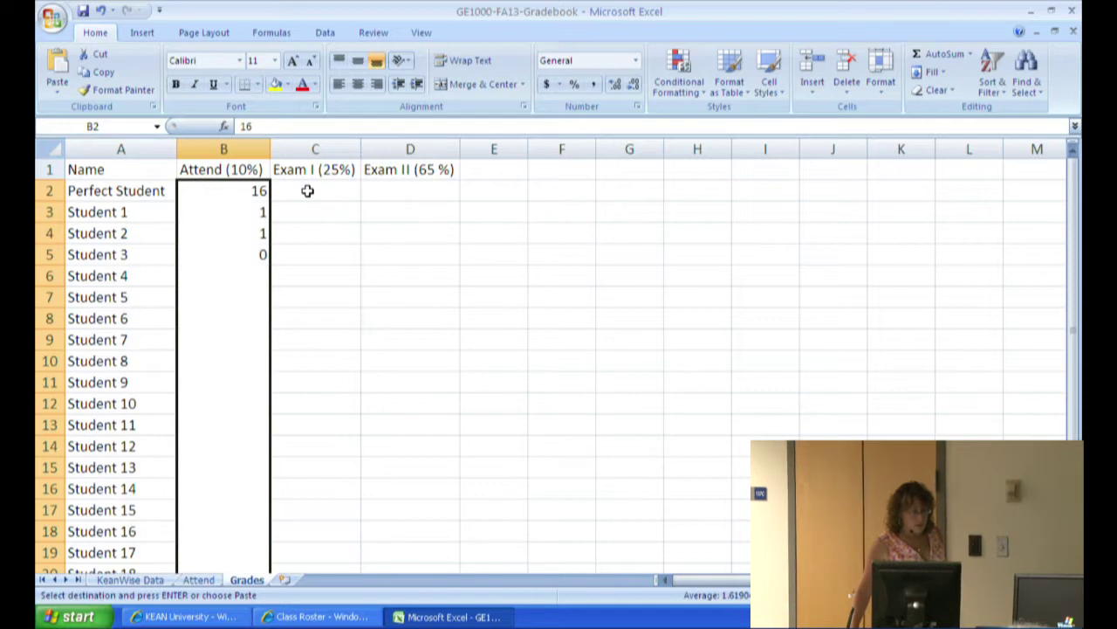
pyautogui.click(199, 580)
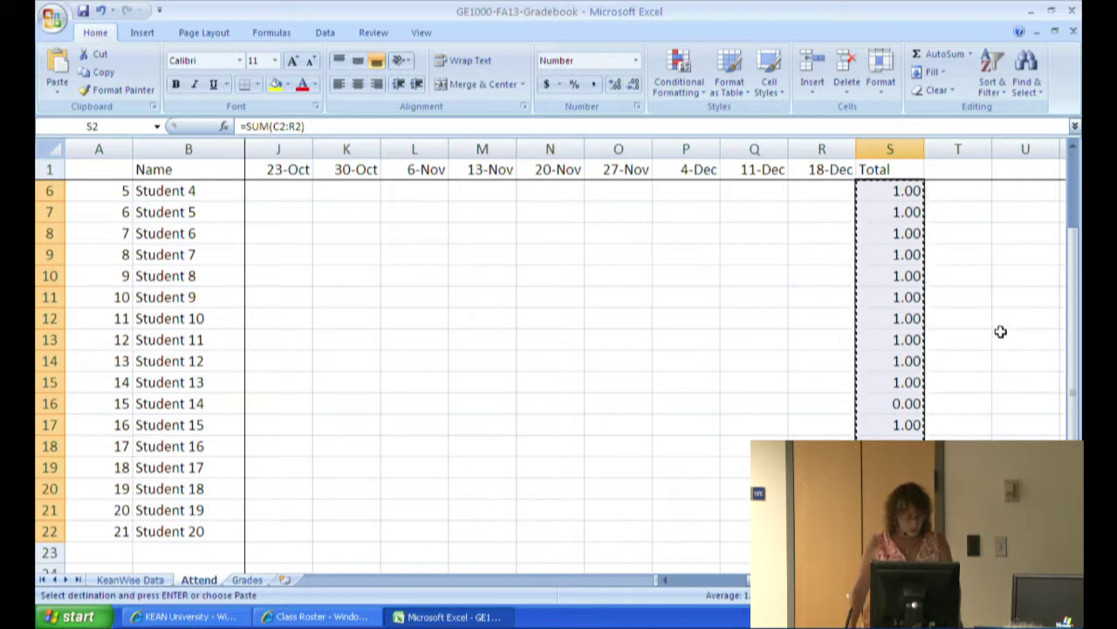
pyautogui.press('Escape')
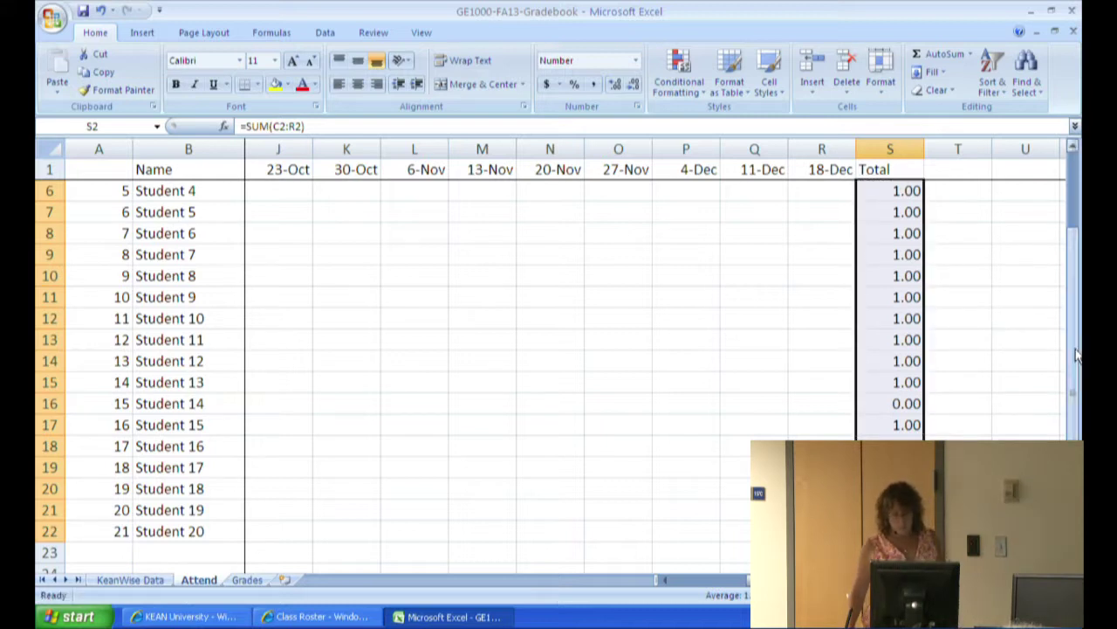
pyautogui.moveTo(1077, 360); pyautogui.dragTo(1056, 244)
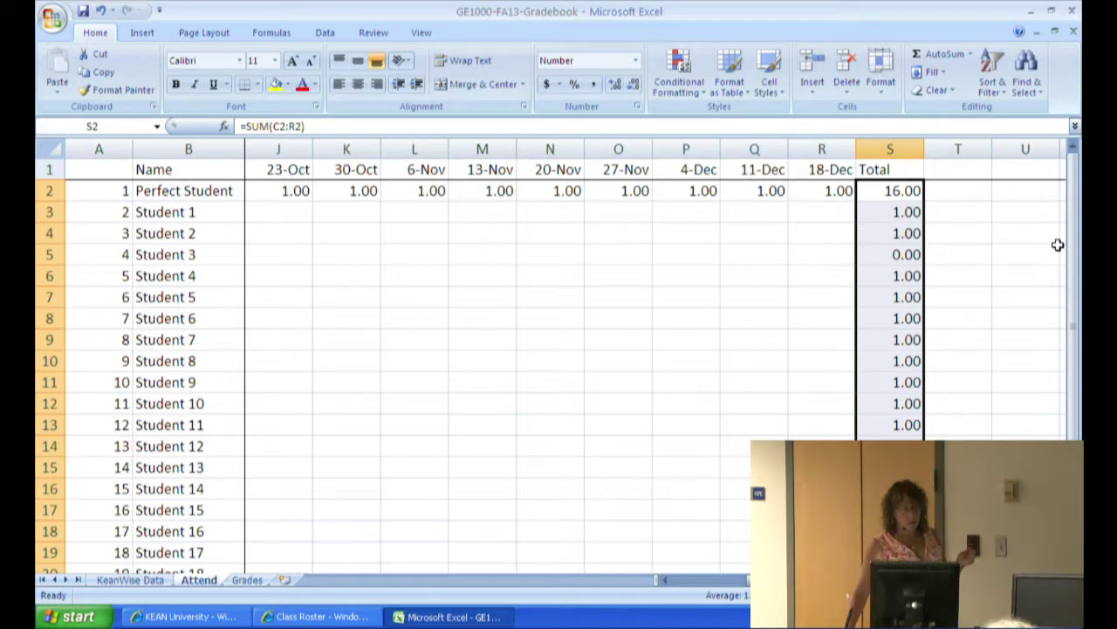
pyautogui.click(244, 581)
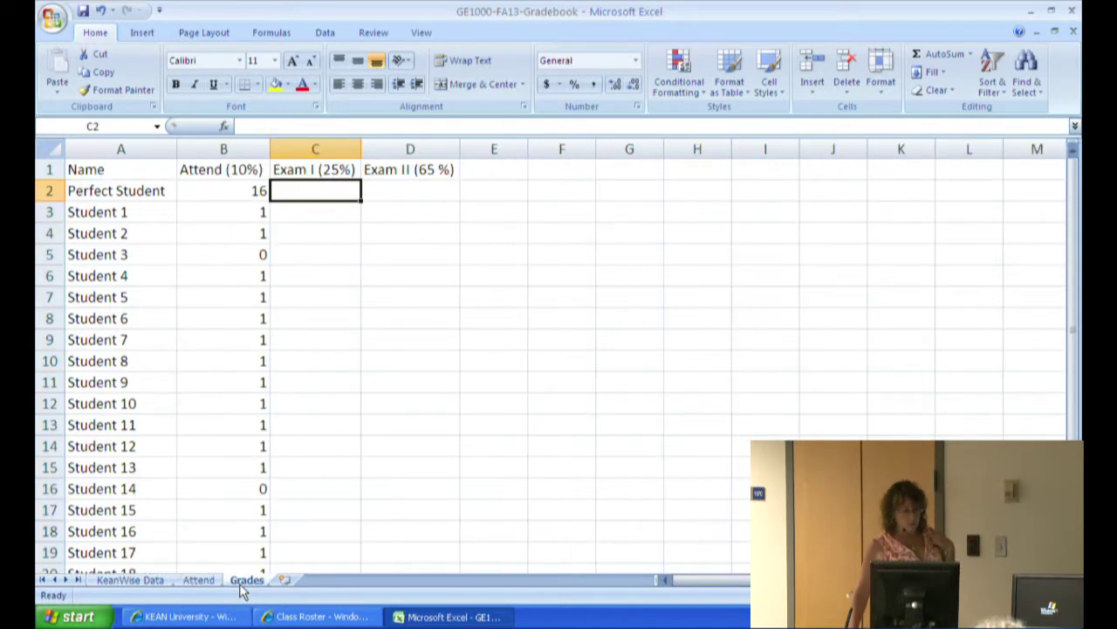
pyautogui.click(239, 197)
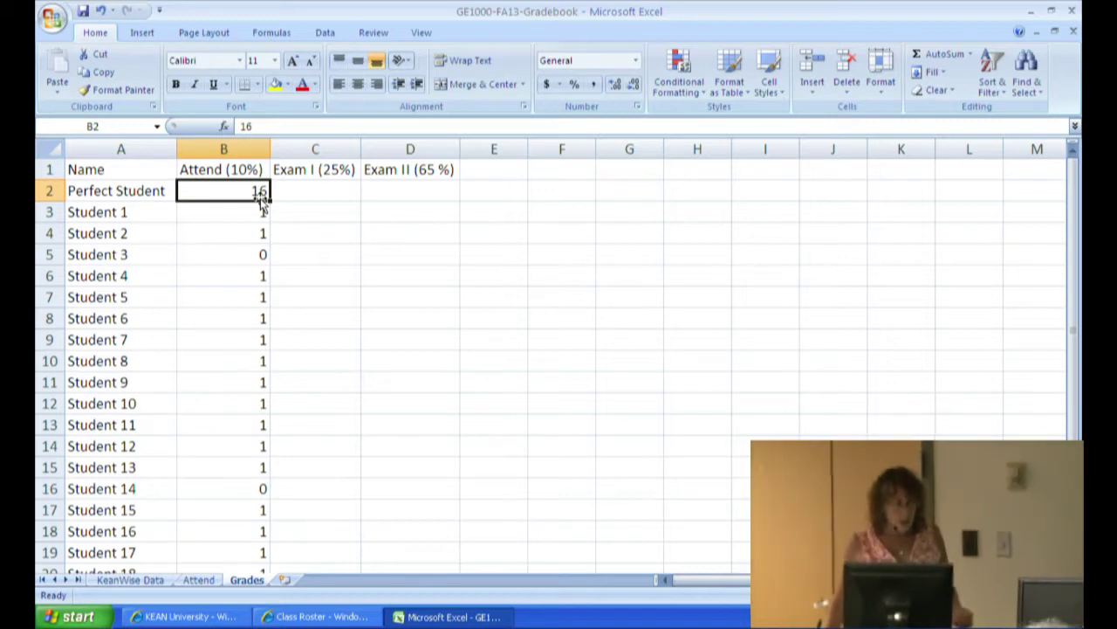
# - Give Perfect Student 100 for both Exam I and Exam II
pyautogui.click(295, 191)
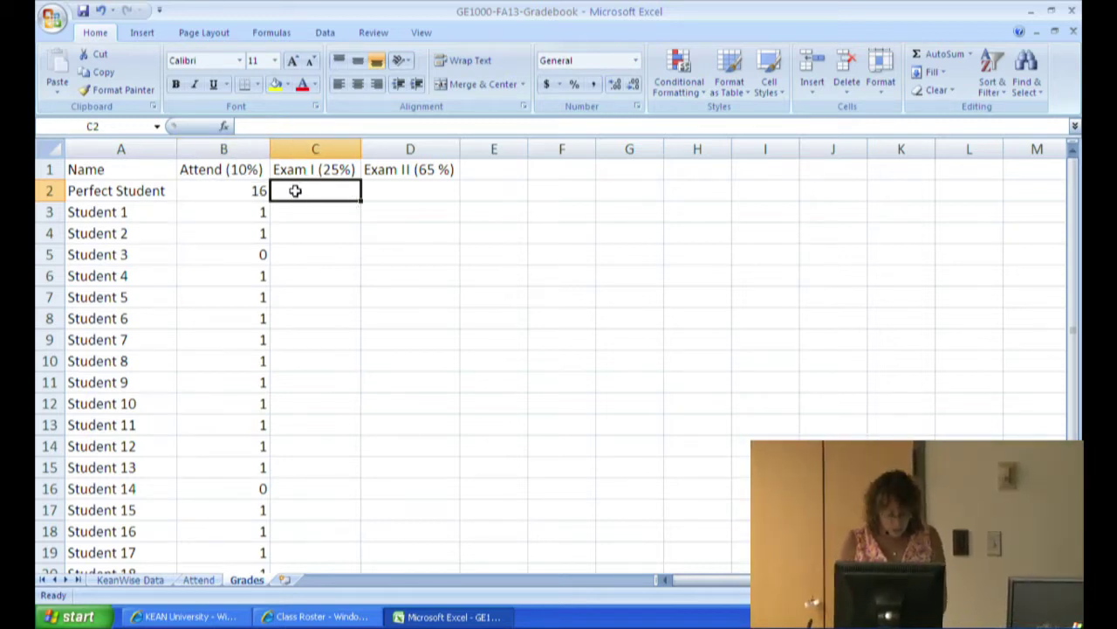
pyautogui.write('100')
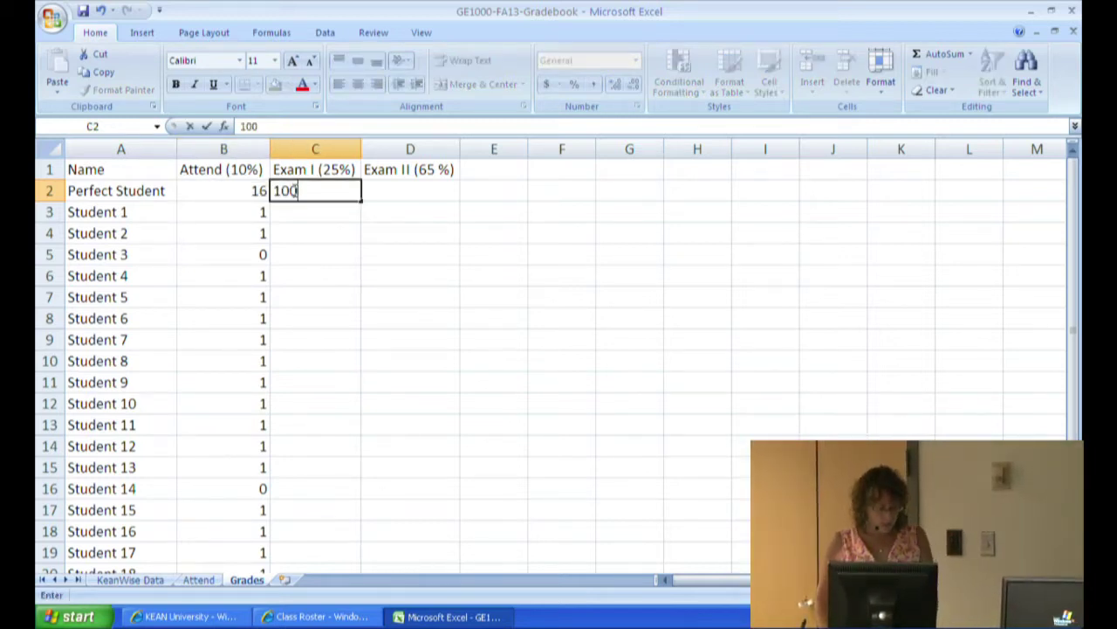
pyautogui.press('Tab')
pyautogui.write('100')
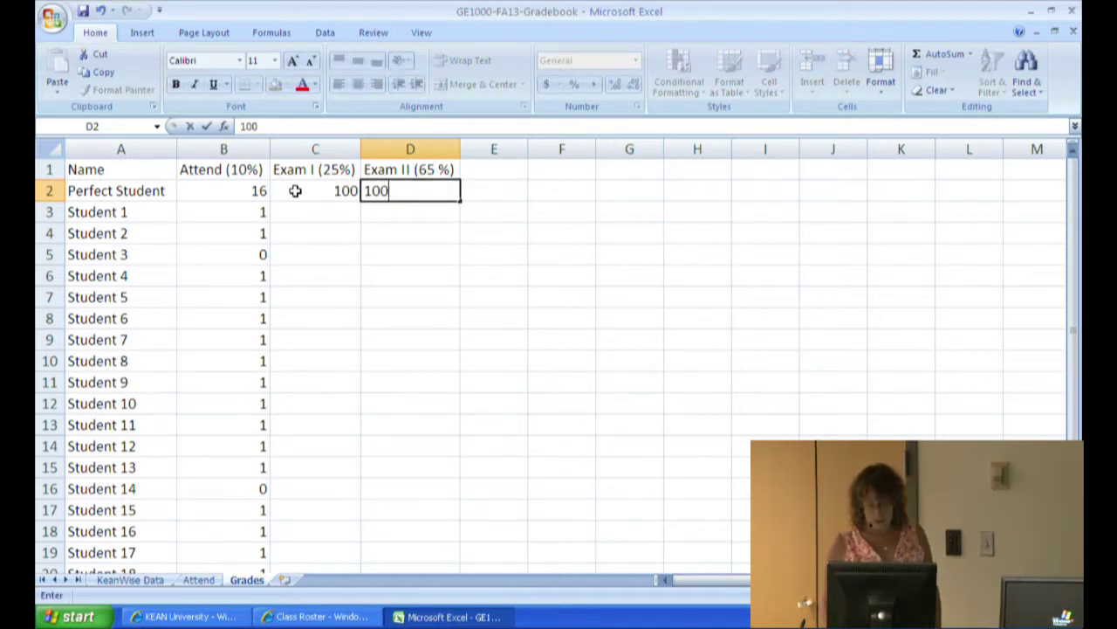
pyautogui.press('Return')
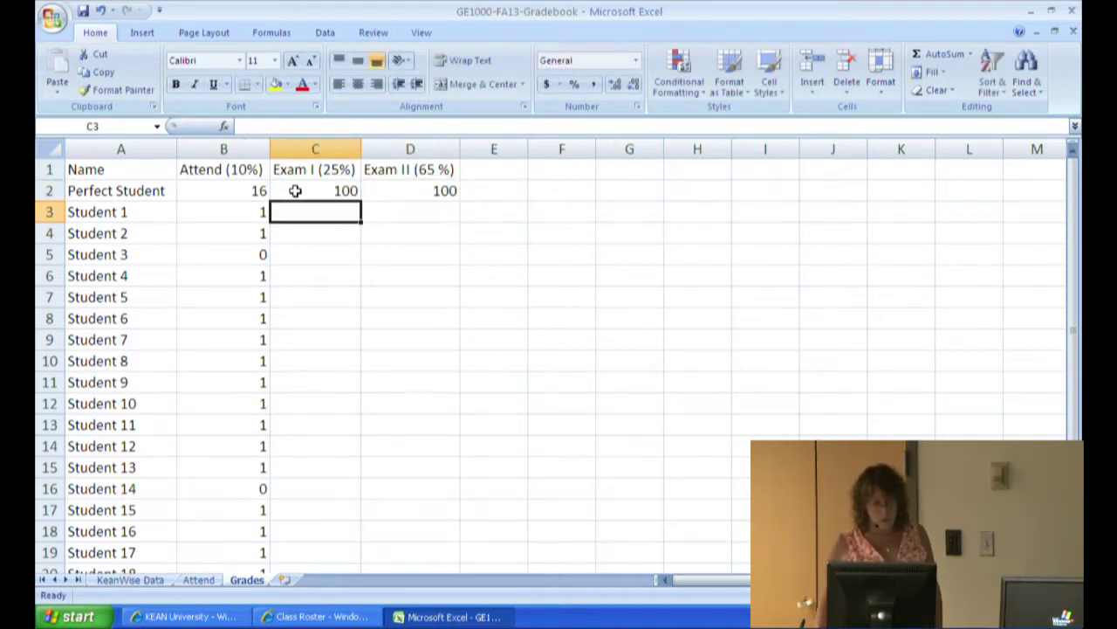
# - Add Final Score and Final Grade headings in E1:F1 and autofit column E
pyautogui.click(500, 167)
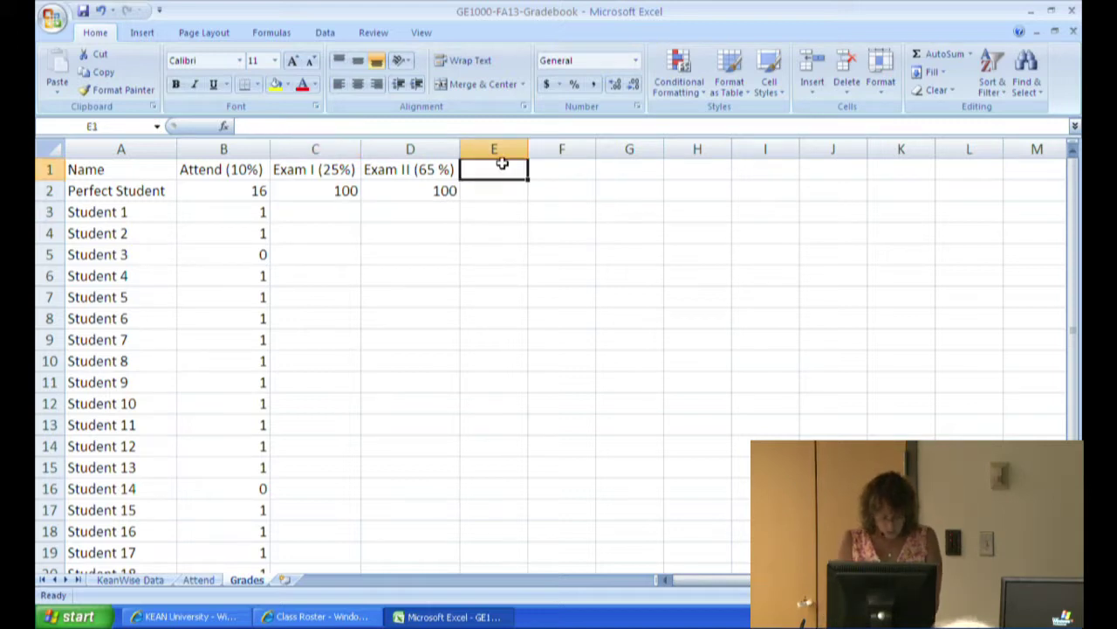
pyautogui.write('F')
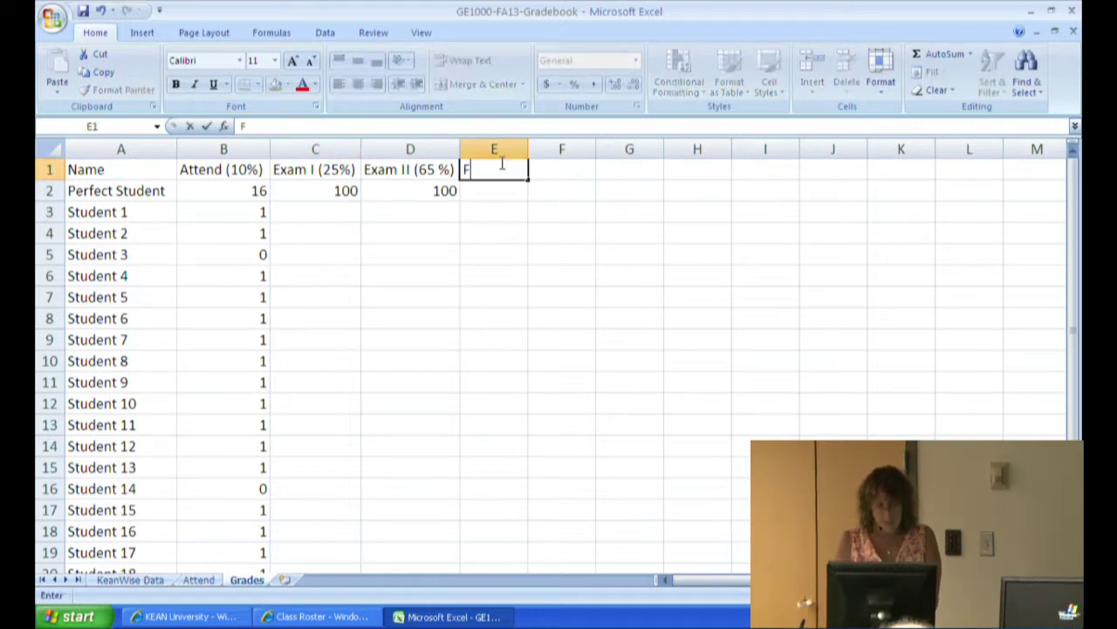
pyautogui.write('inal ')
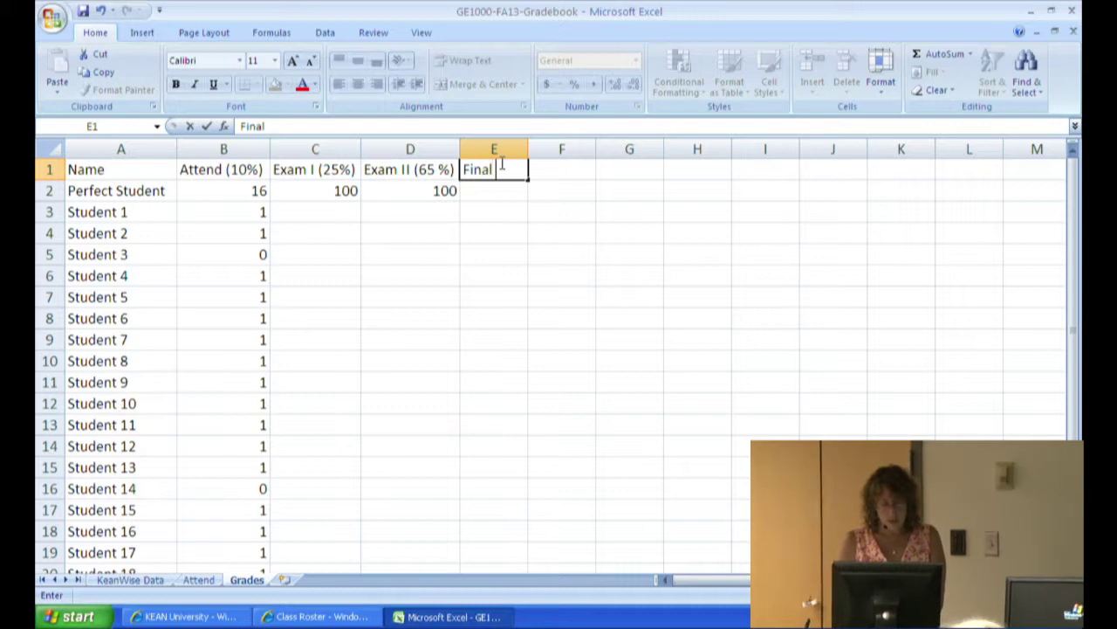
pyautogui.write('Score')
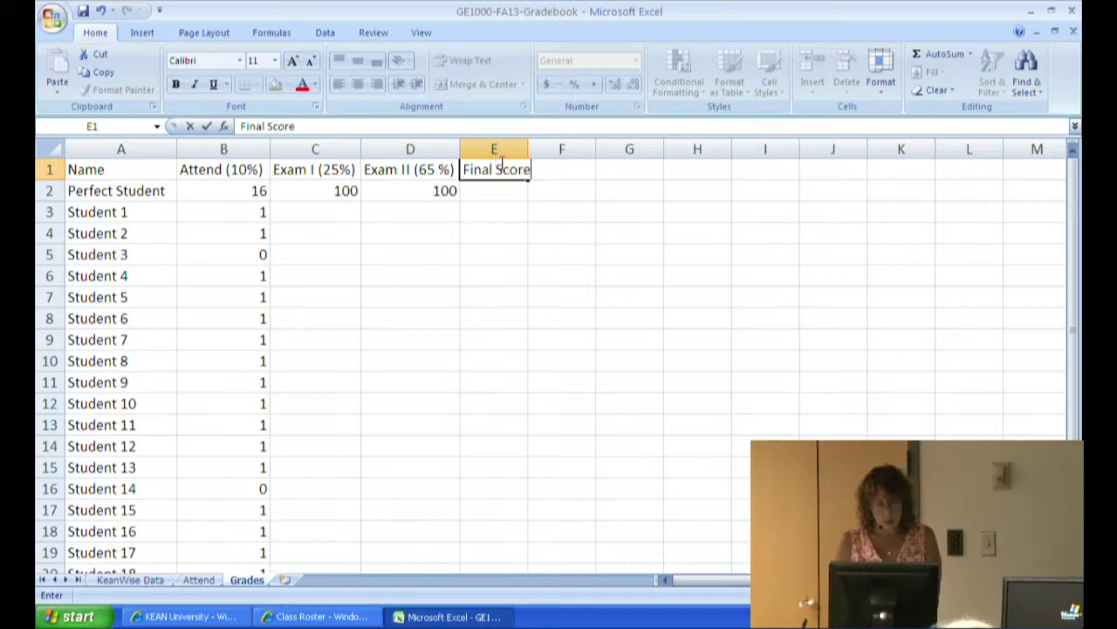
pyautogui.press('Tab')
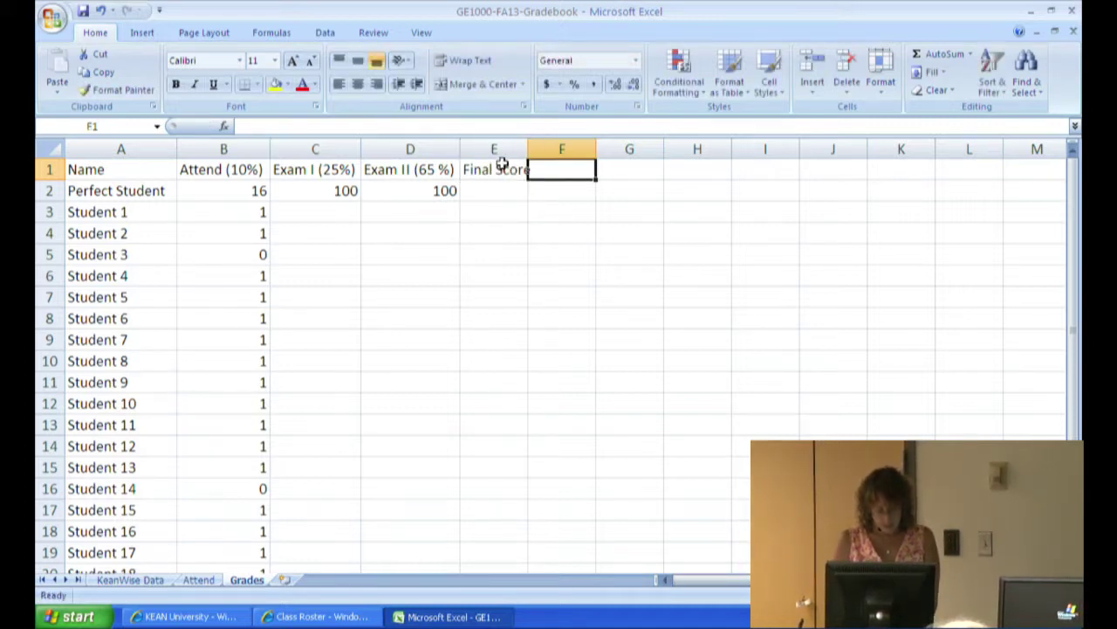
pyautogui.write('Final ')
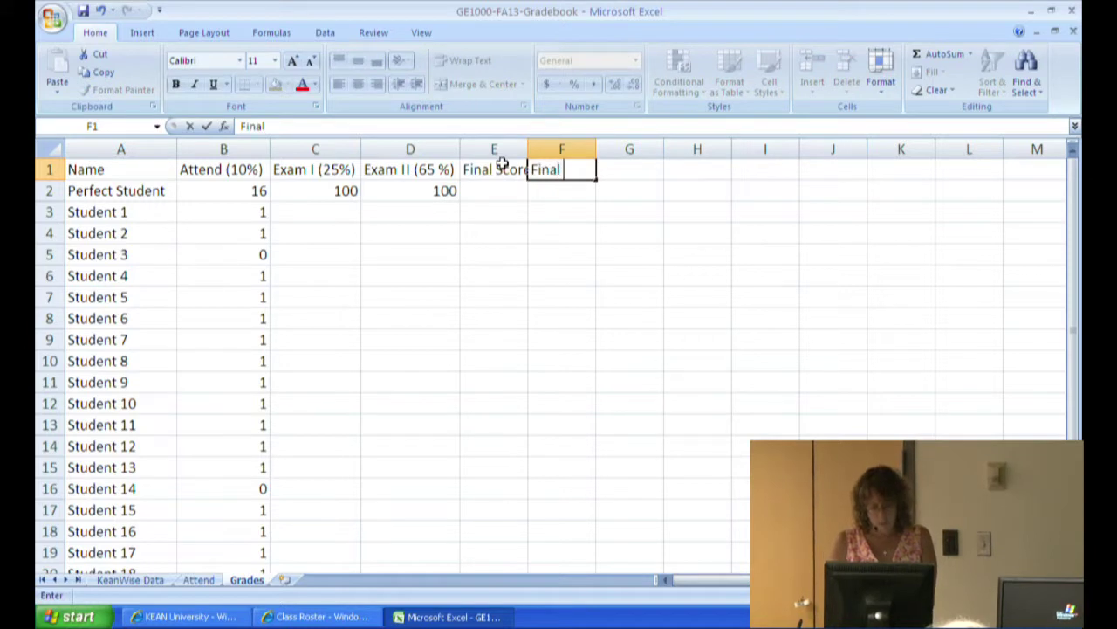
pyautogui.write('Grade')
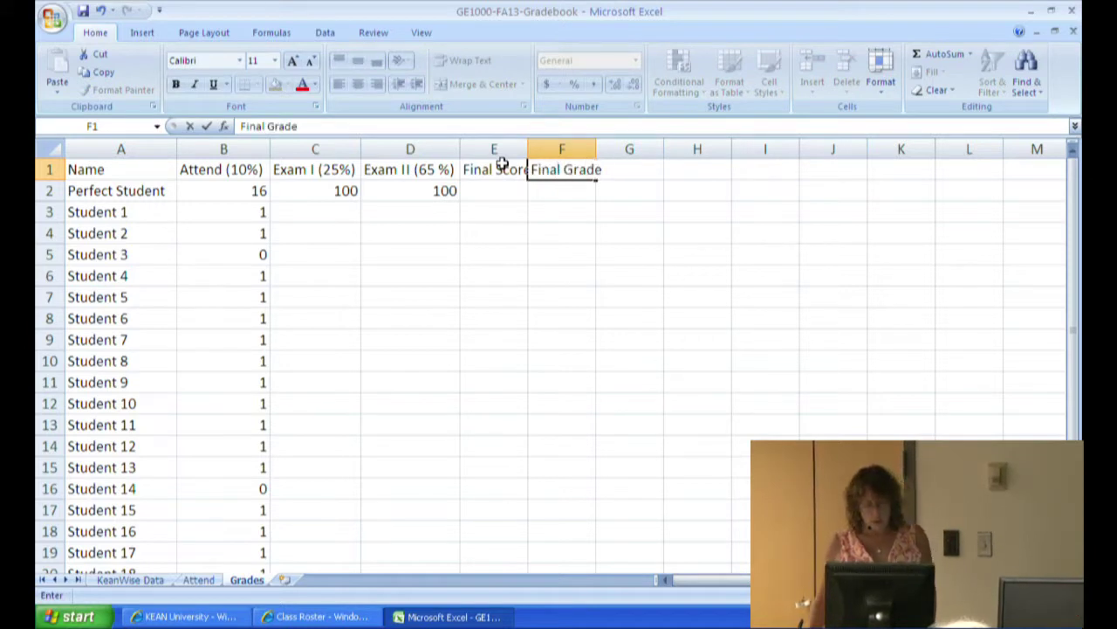
pyautogui.click(507, 170)
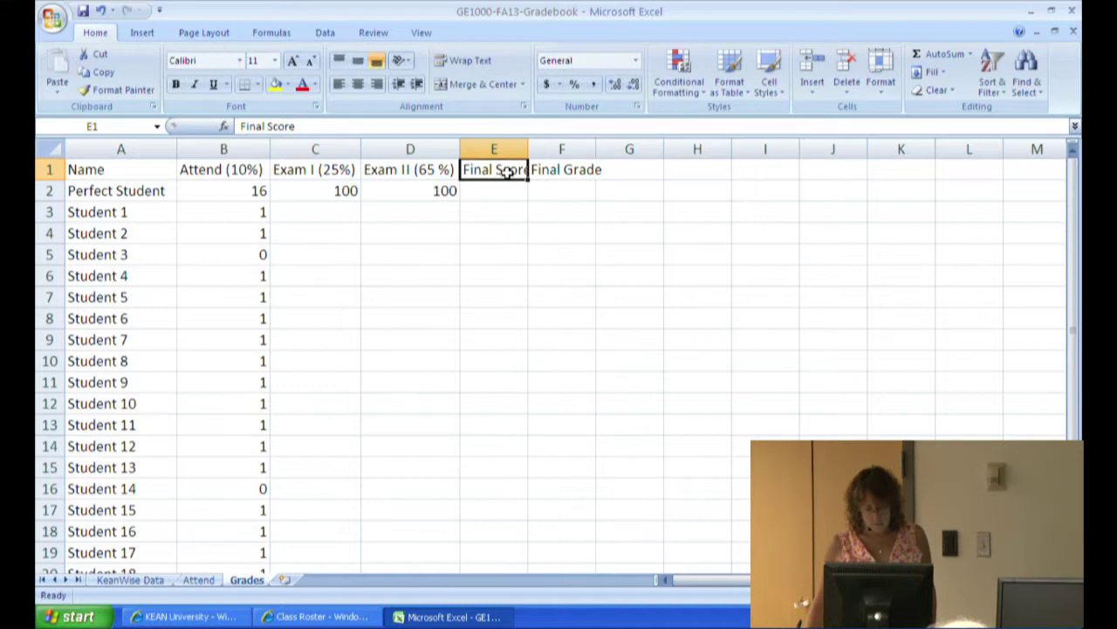
pyautogui.doubleClick(527, 149)
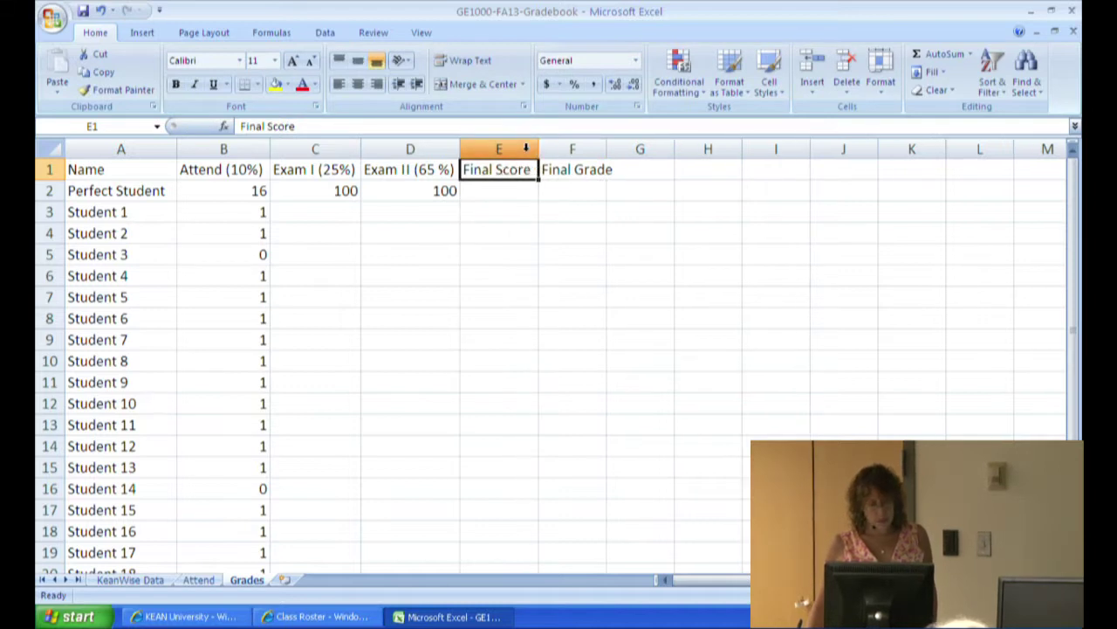
pyautogui.click(513, 190)
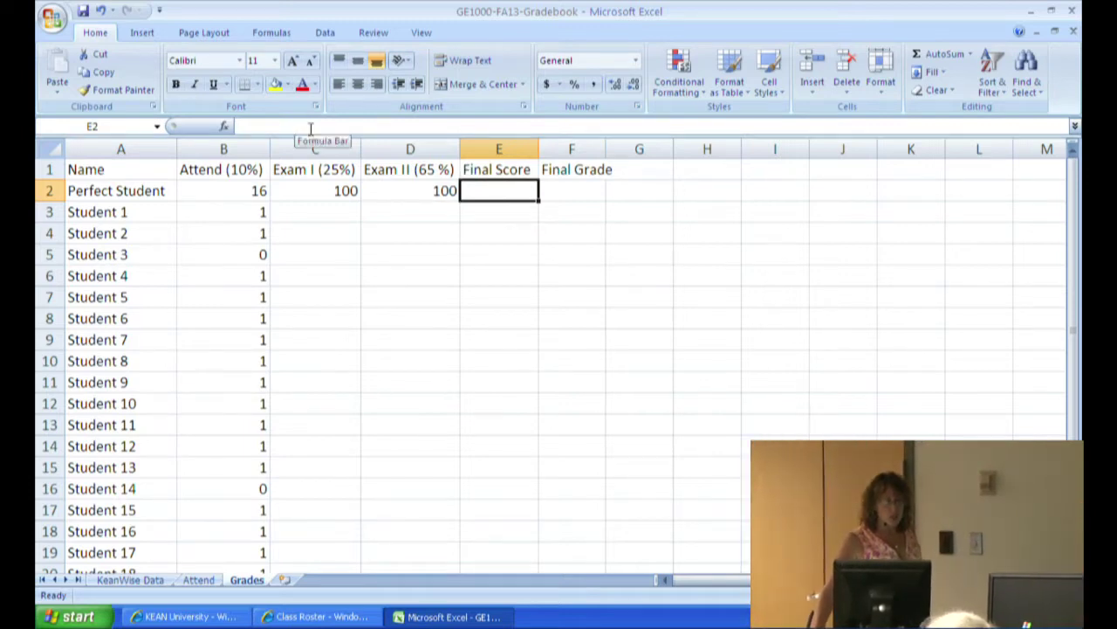
pyautogui.click(358, 128)
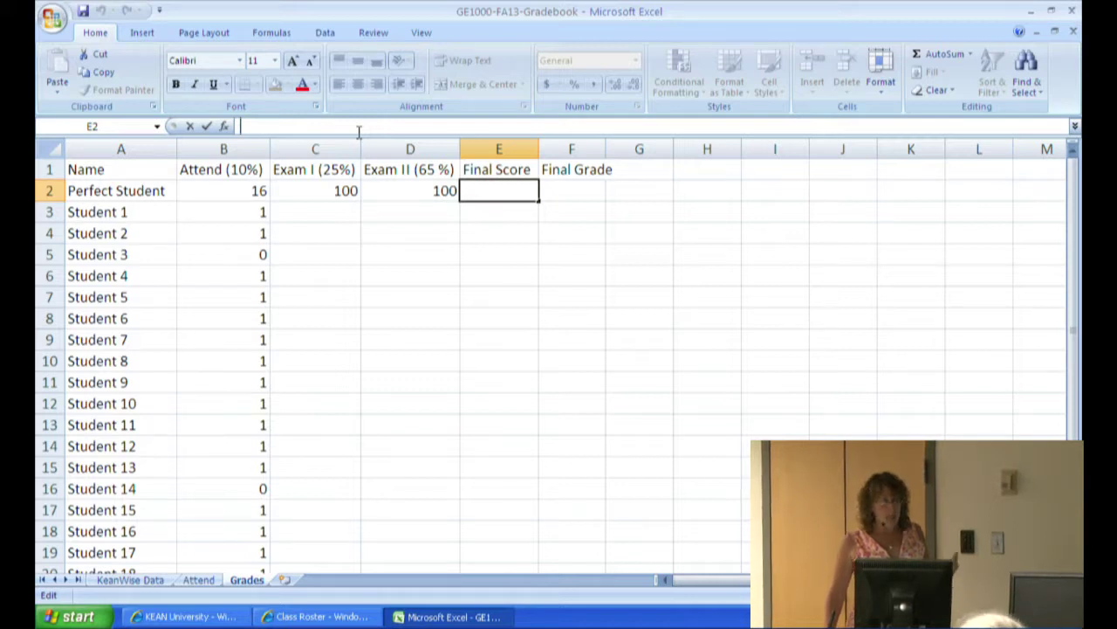
# - Begin E2's formula with = and a reference to attendance cell B2
pyautogui.write('=')
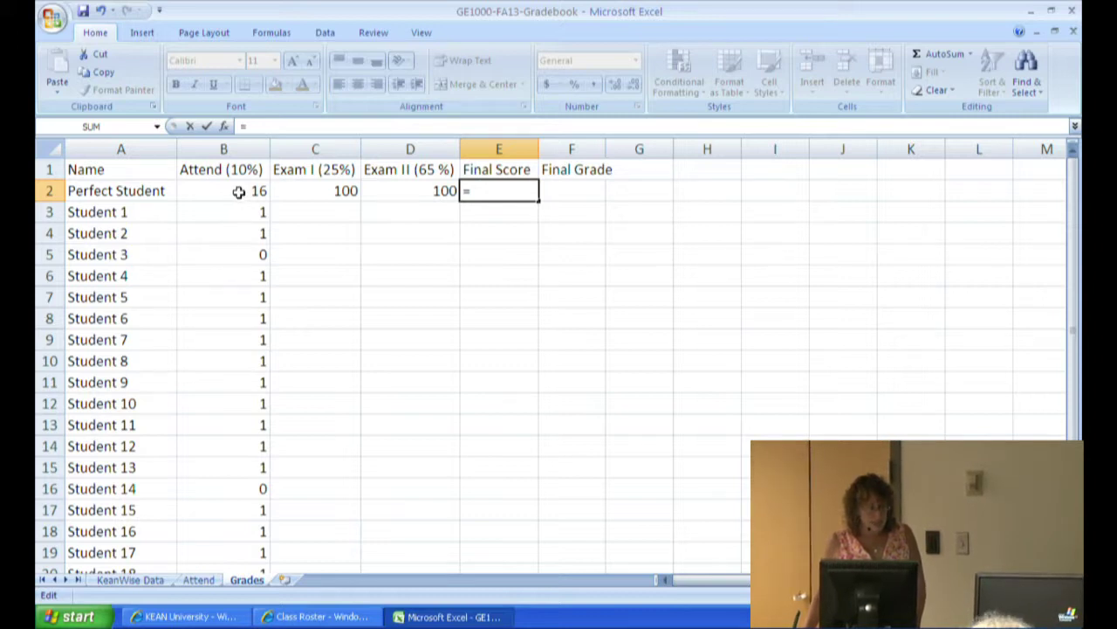
pyautogui.click(238, 193)
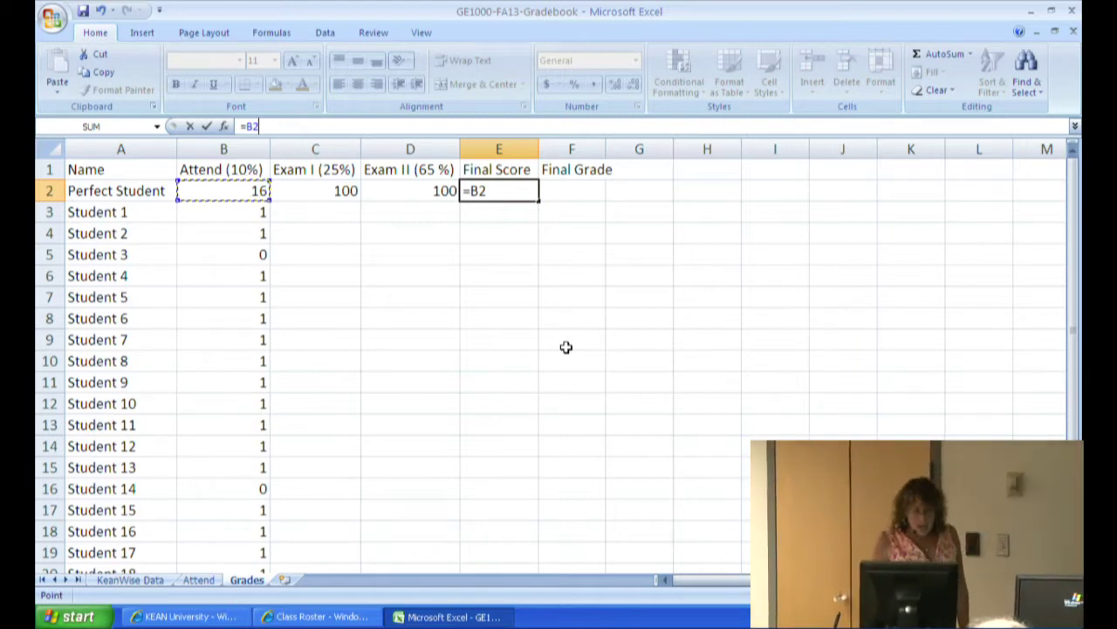
# - Turn the formula into the attendance term (B2/16*10)
pyautogui.write('/')
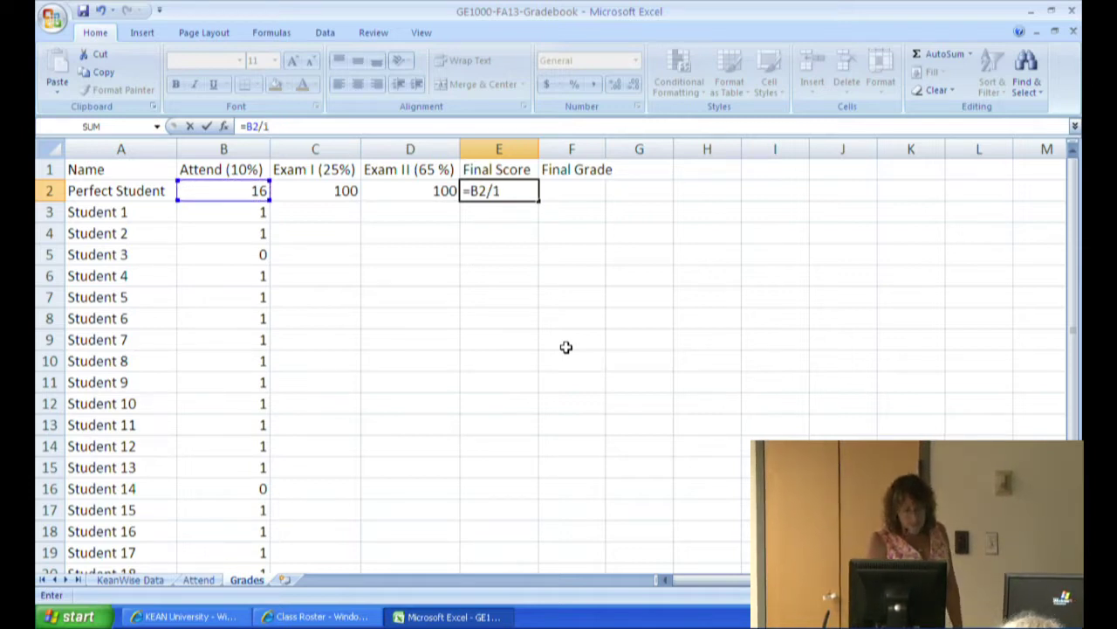
pyautogui.write('16')
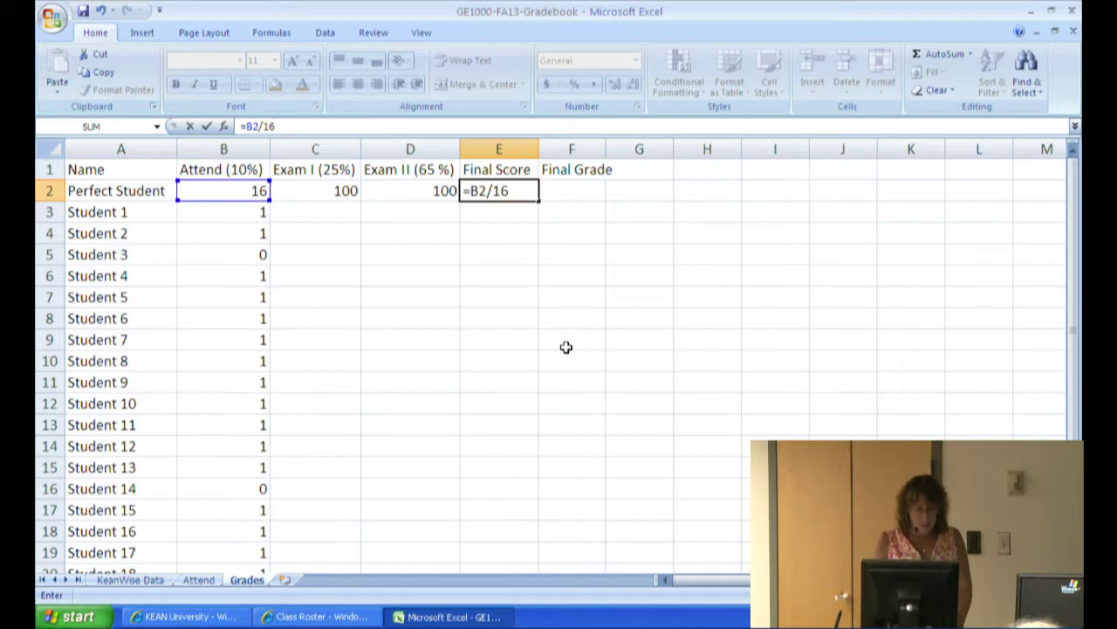
pyautogui.write('*')
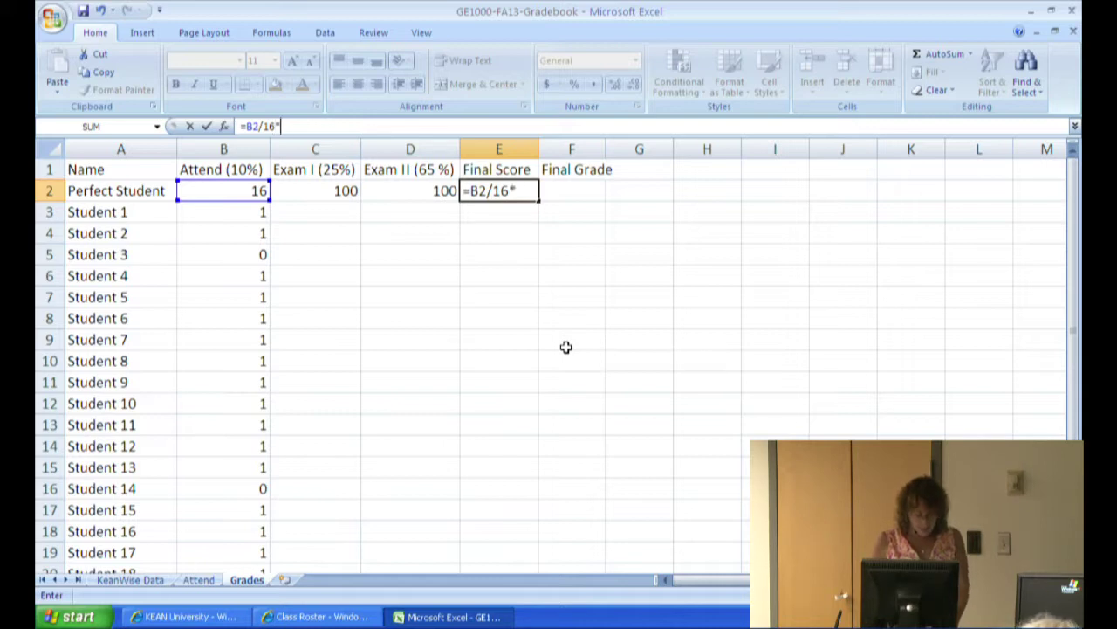
pyautogui.write('1')
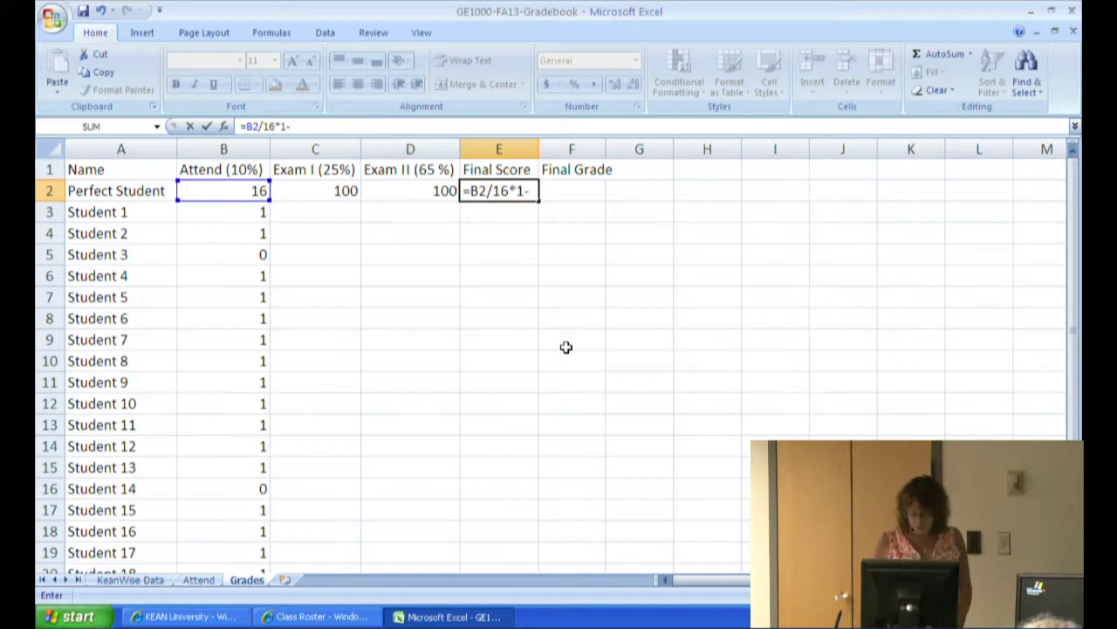
pyautogui.write('0')
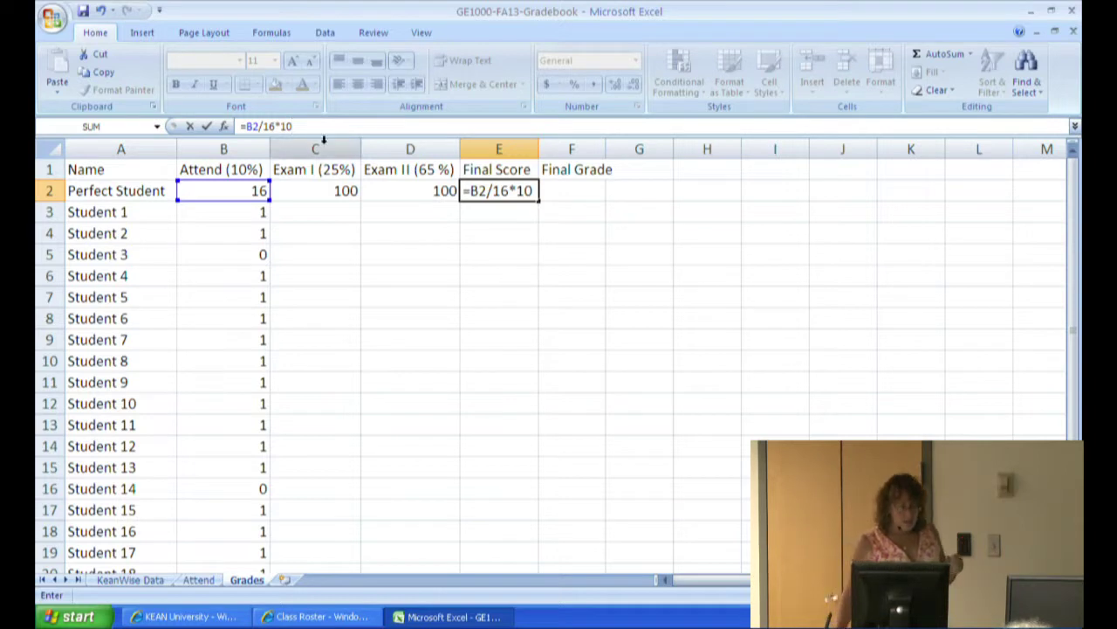
pyautogui.click(247, 127)
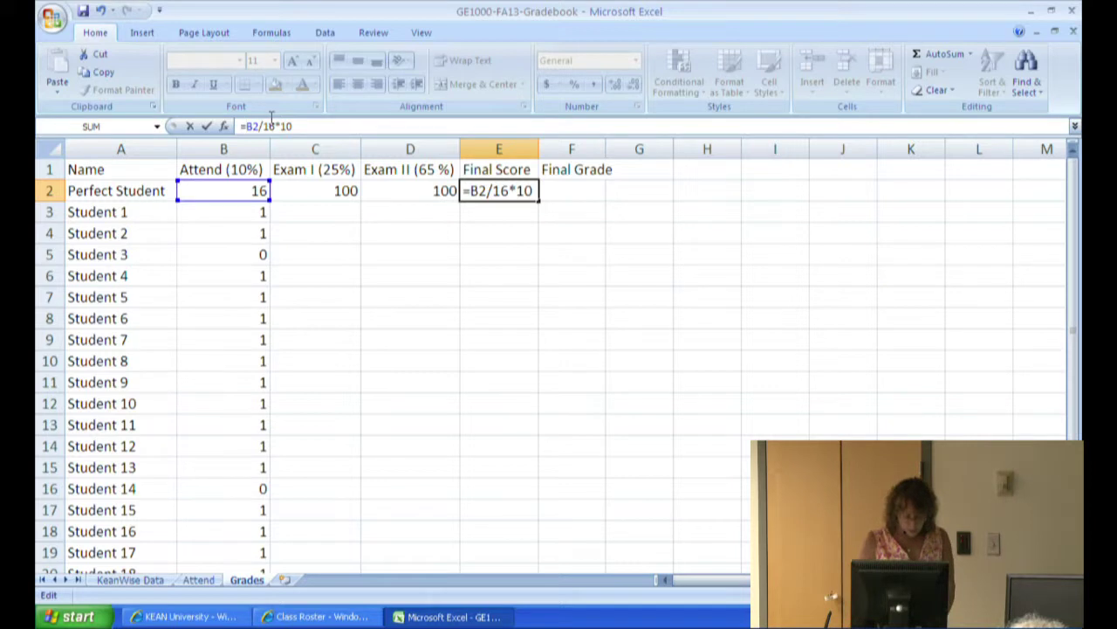
pyautogui.write('(')
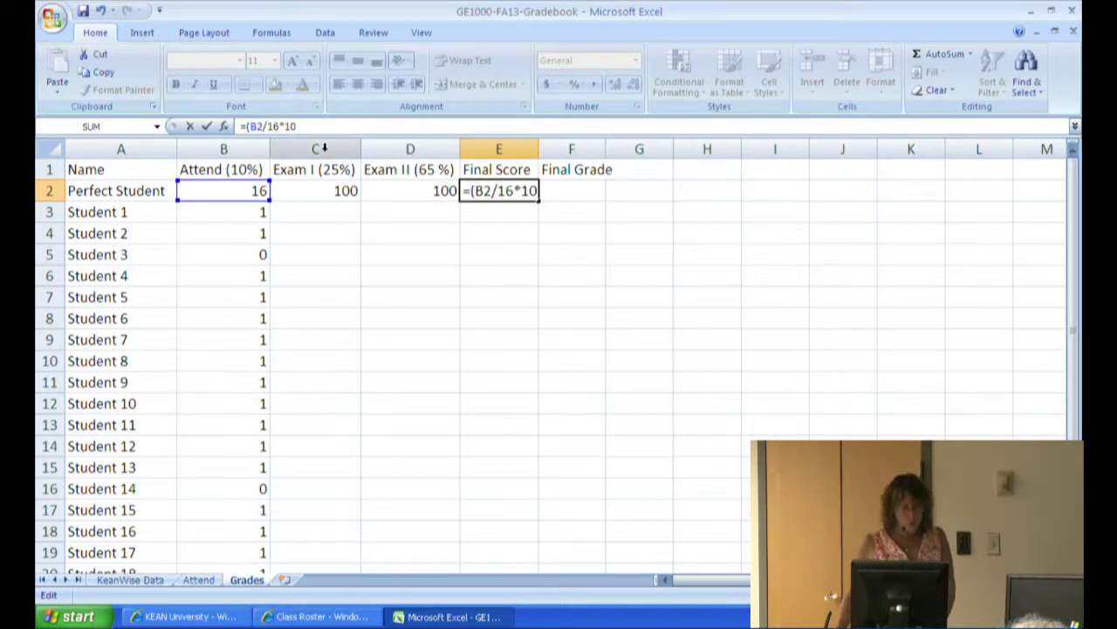
pyautogui.click(300, 127)
pyautogui.write(')')
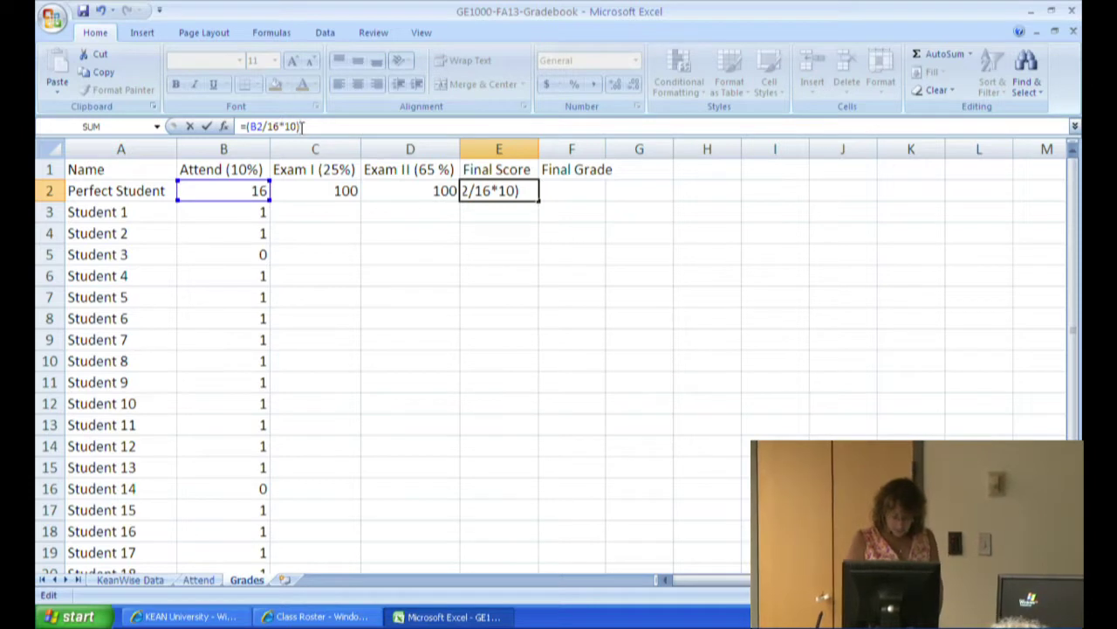
# - Add the Exam I term (C2*.25) to the formula
pyautogui.write('+')
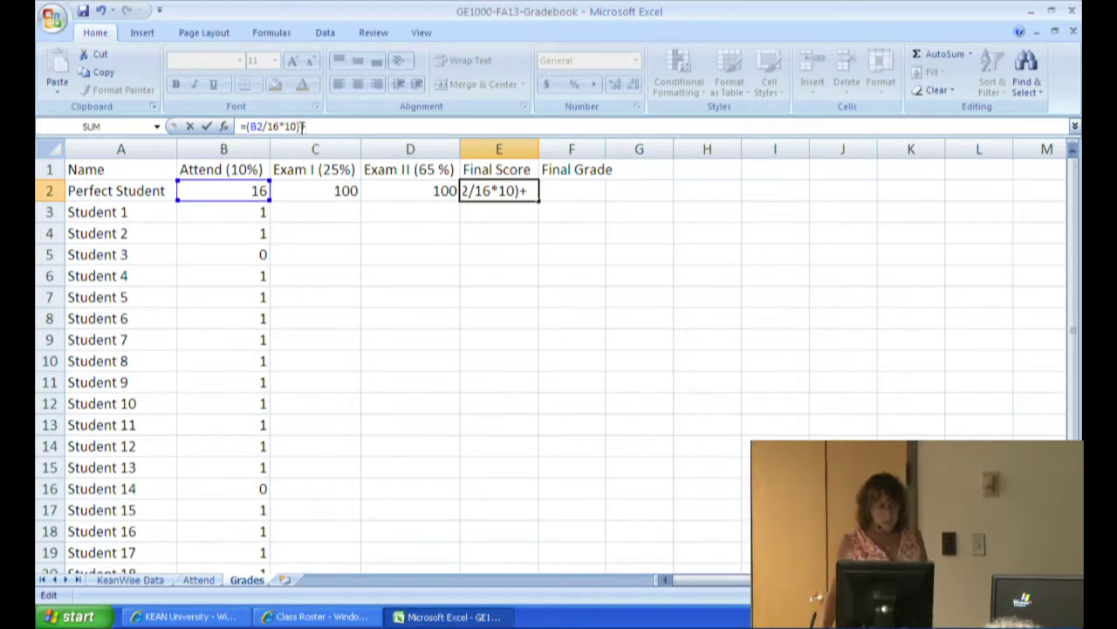
pyautogui.click(332, 193)
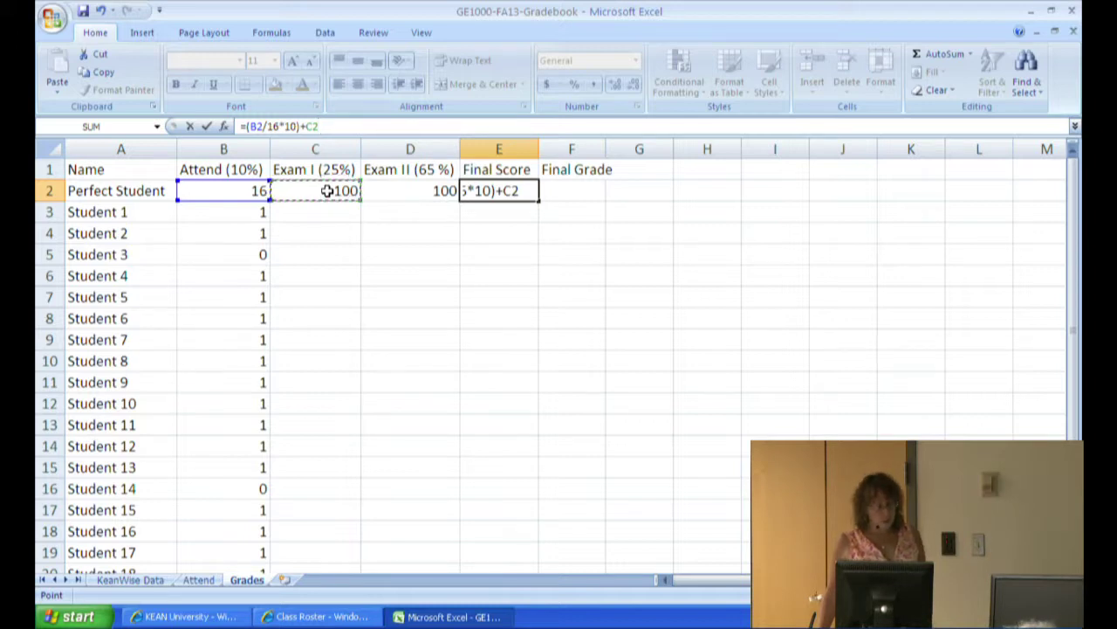
pyautogui.write('*.25')
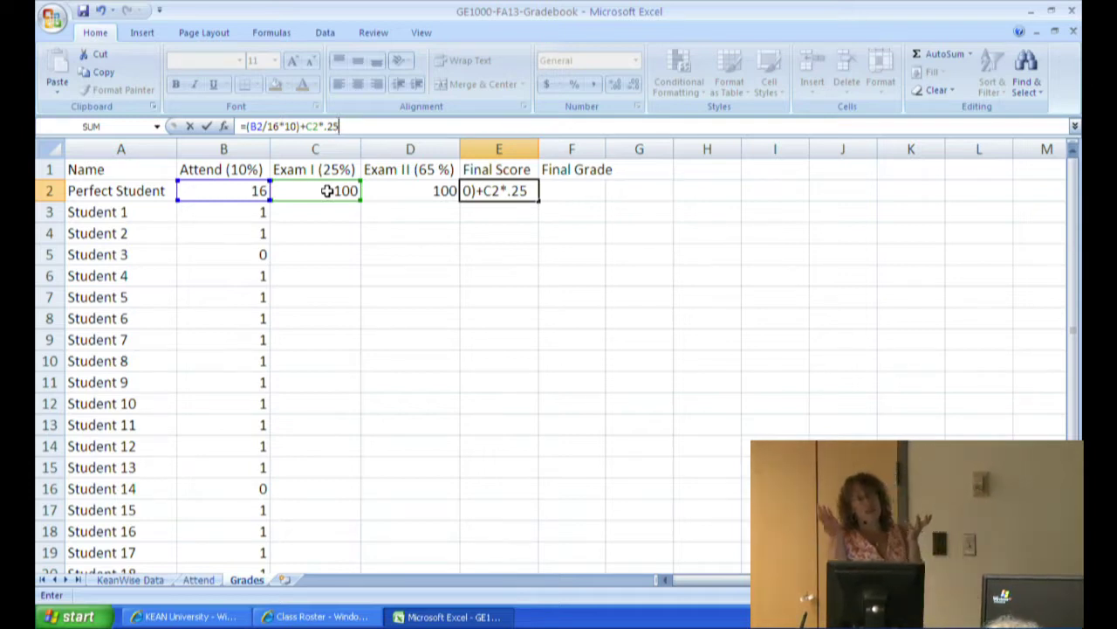
pyautogui.click(304, 127)
pyautogui.click(309, 126)
pyautogui.write('(')
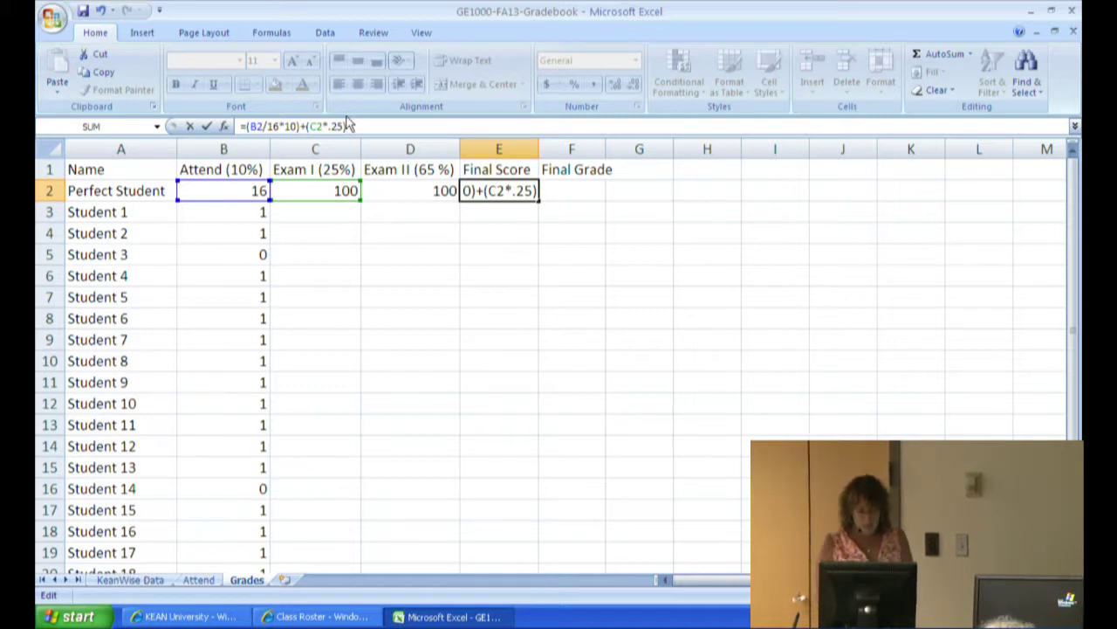
# - Add the Exam II term (D2*.65) to complete the weighted formula
pyautogui.write('+')
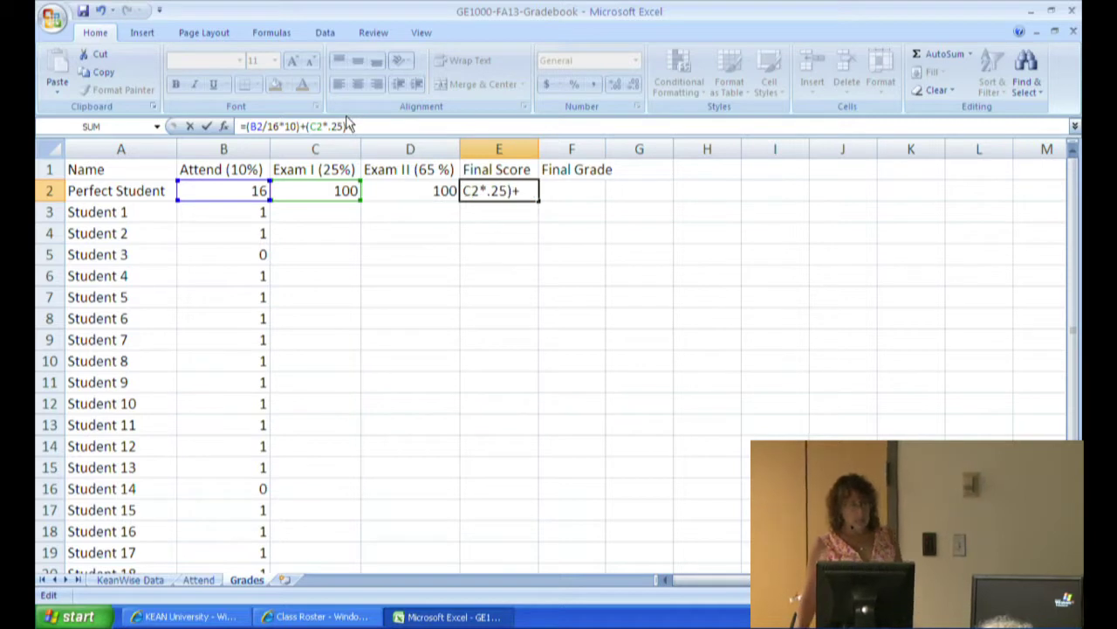
pyautogui.click(409, 192)
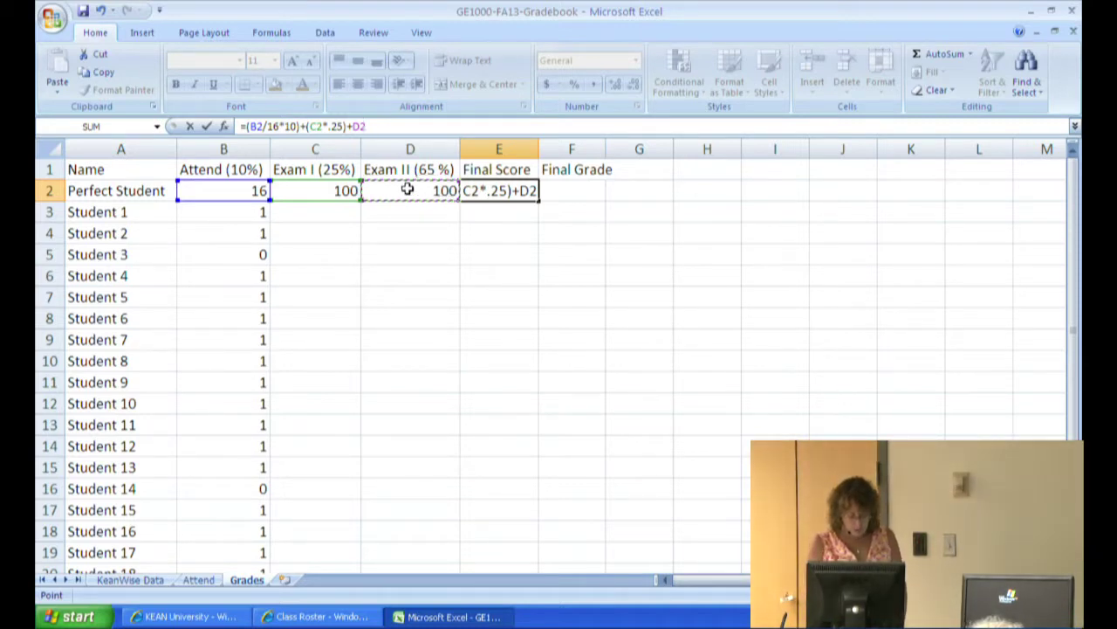
pyautogui.write('*')
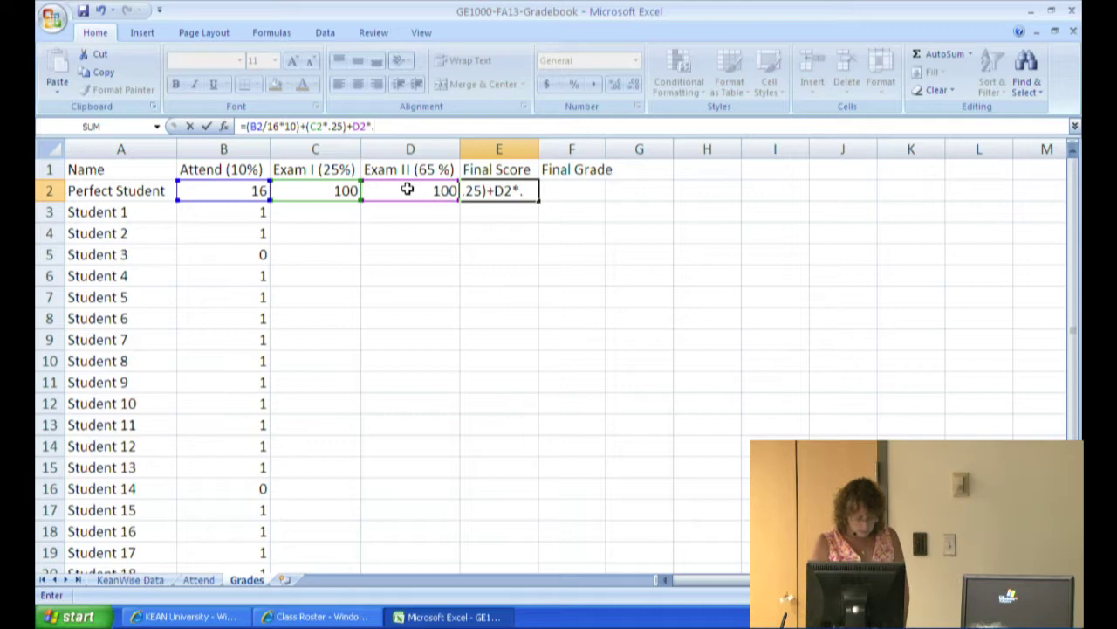
pyautogui.write('.65')
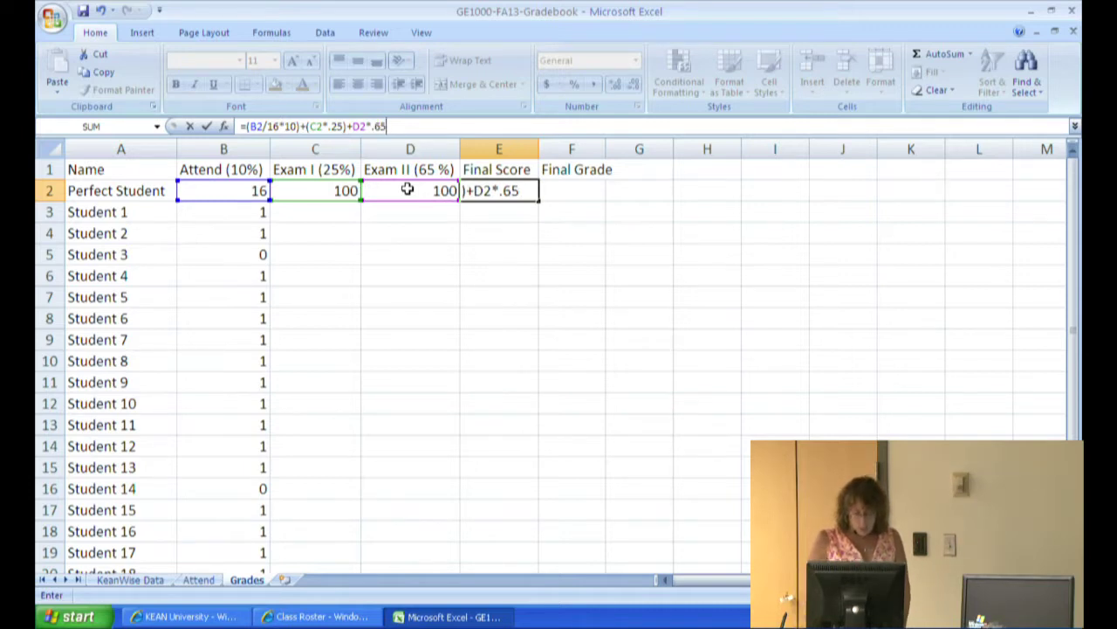
pyautogui.click(354, 125)
pyautogui.write('(')
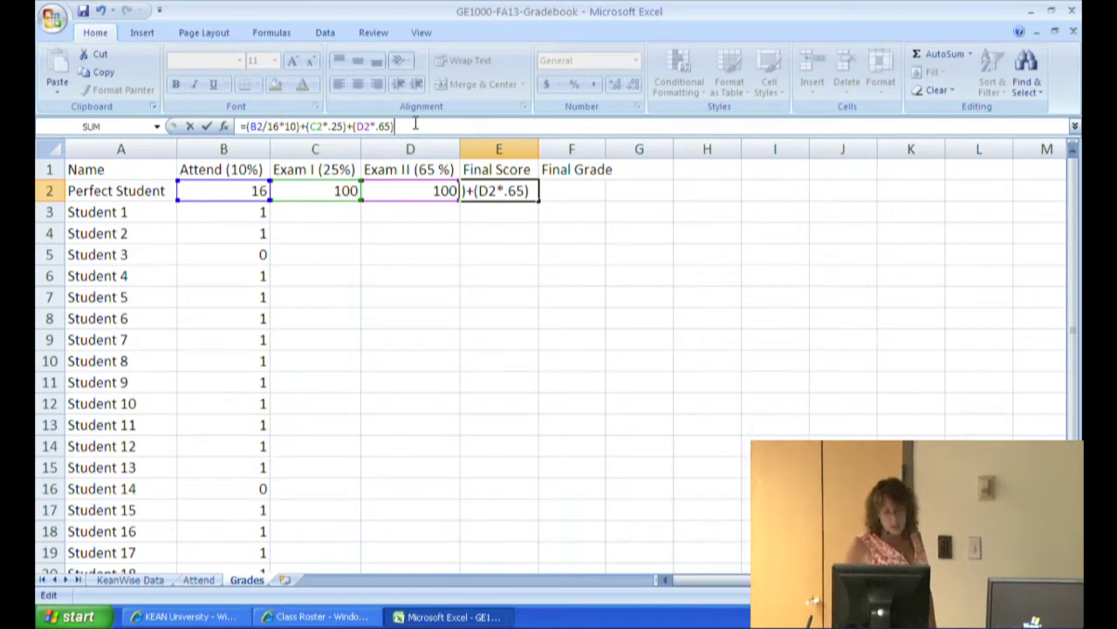
# - Commit the E2 Final Score formula and fill it down to E22
pyautogui.press('Return')
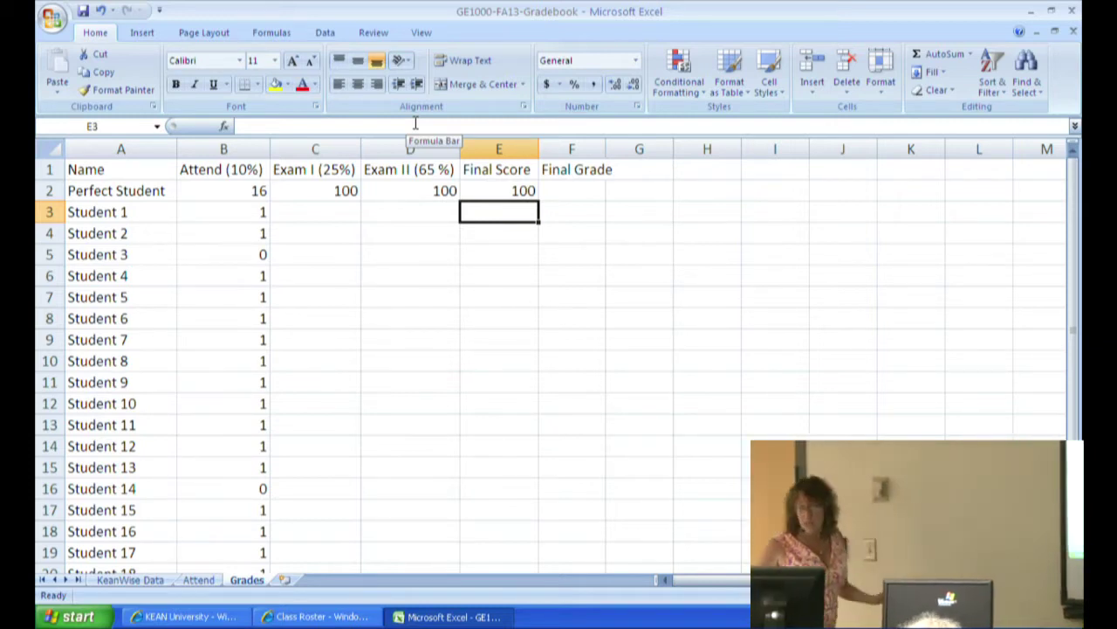
pyautogui.click(508, 189)
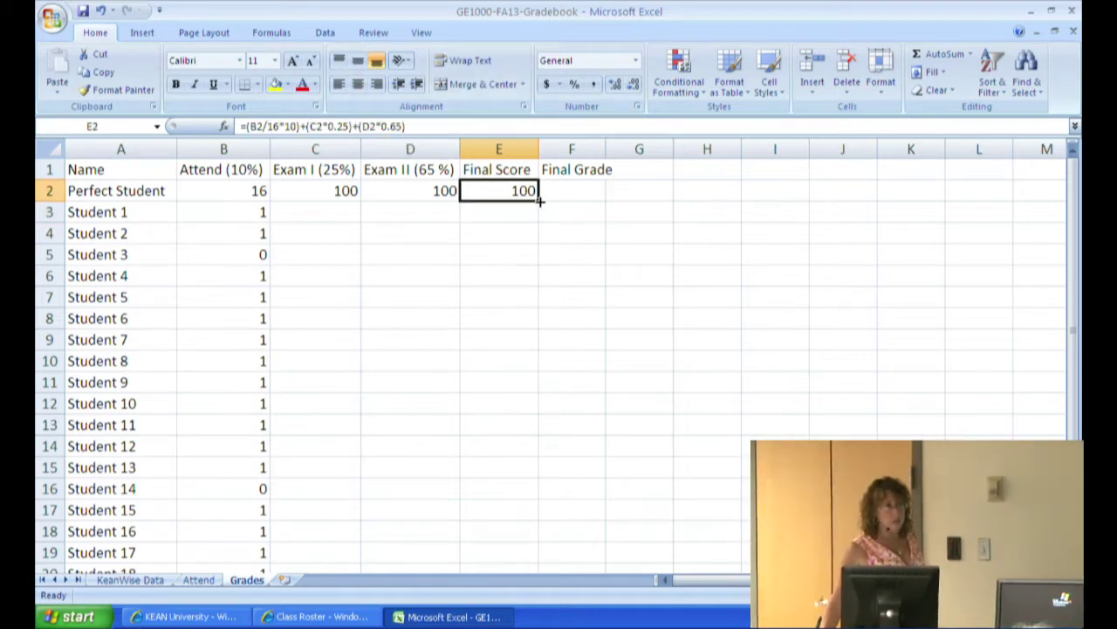
pyautogui.moveTo(540, 201); pyautogui.dragTo(530, 549)
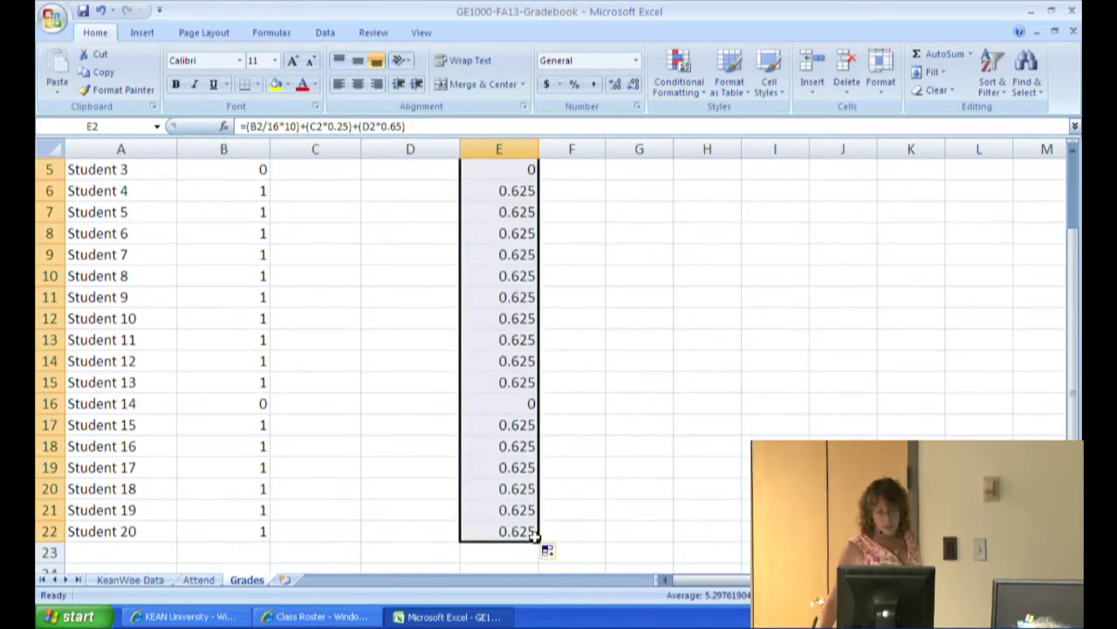
pyautogui.moveTo(1073, 449); pyautogui.dragTo(1068, 352)
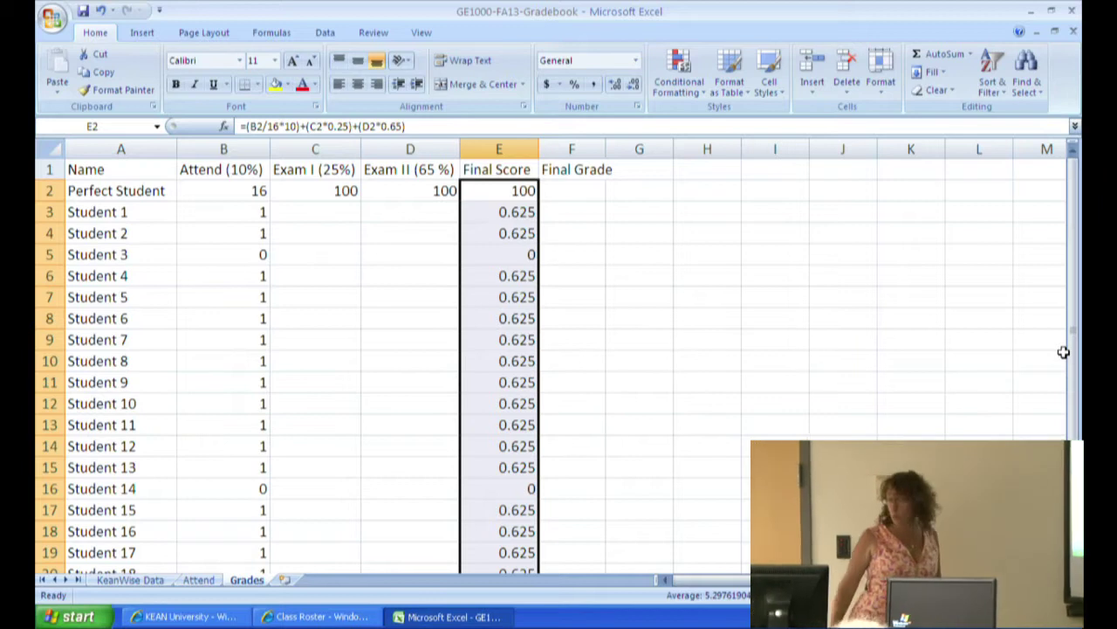
# - Enter Student 1's scores 13, 89 and 93 in B3:D3
pyautogui.click(247, 212)
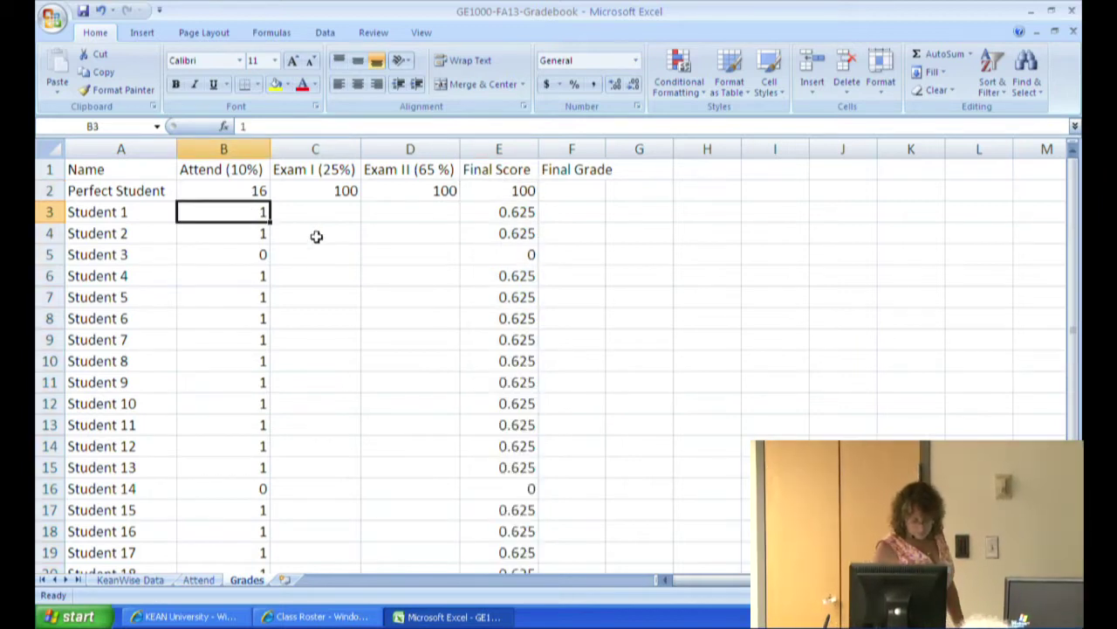
pyautogui.write('13')
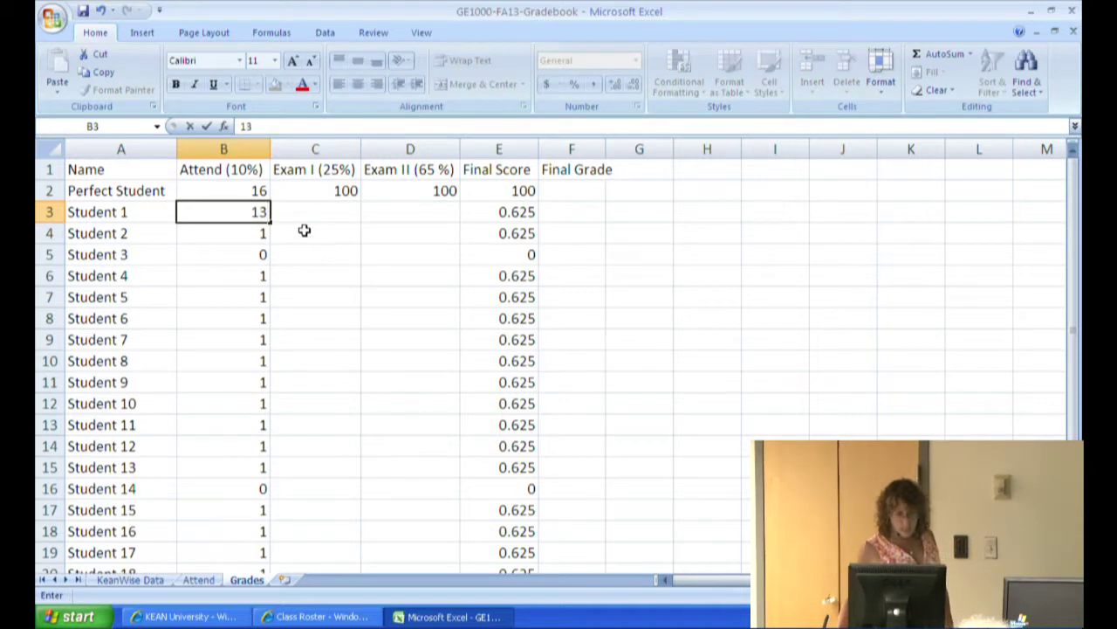
pyautogui.click(303, 214)
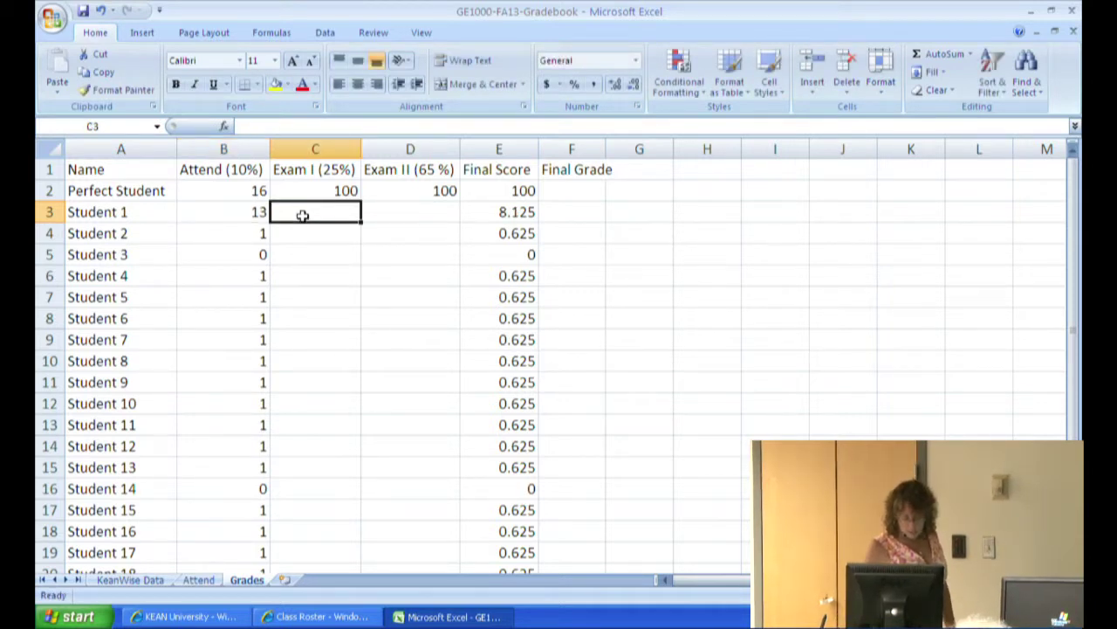
pyautogui.write('89')
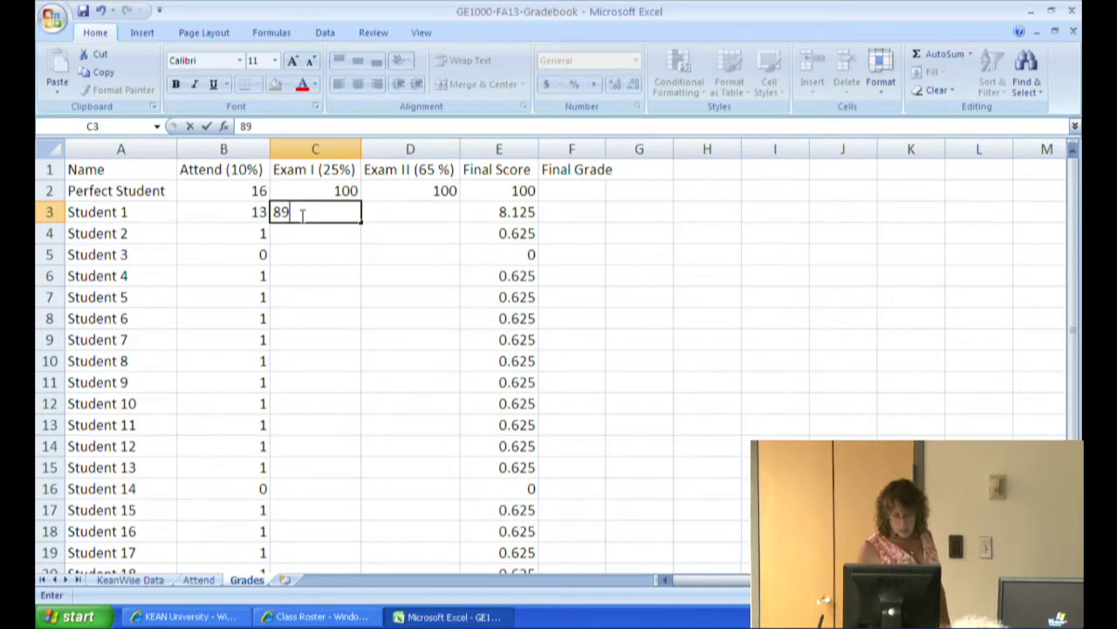
pyautogui.press('Tab')
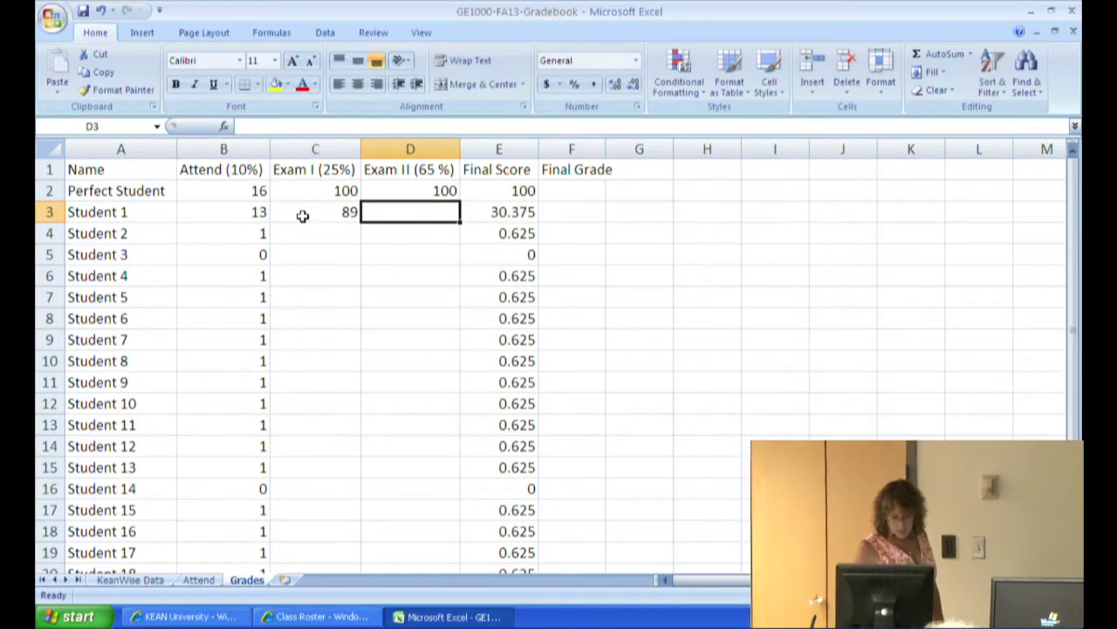
pyautogui.write('93')
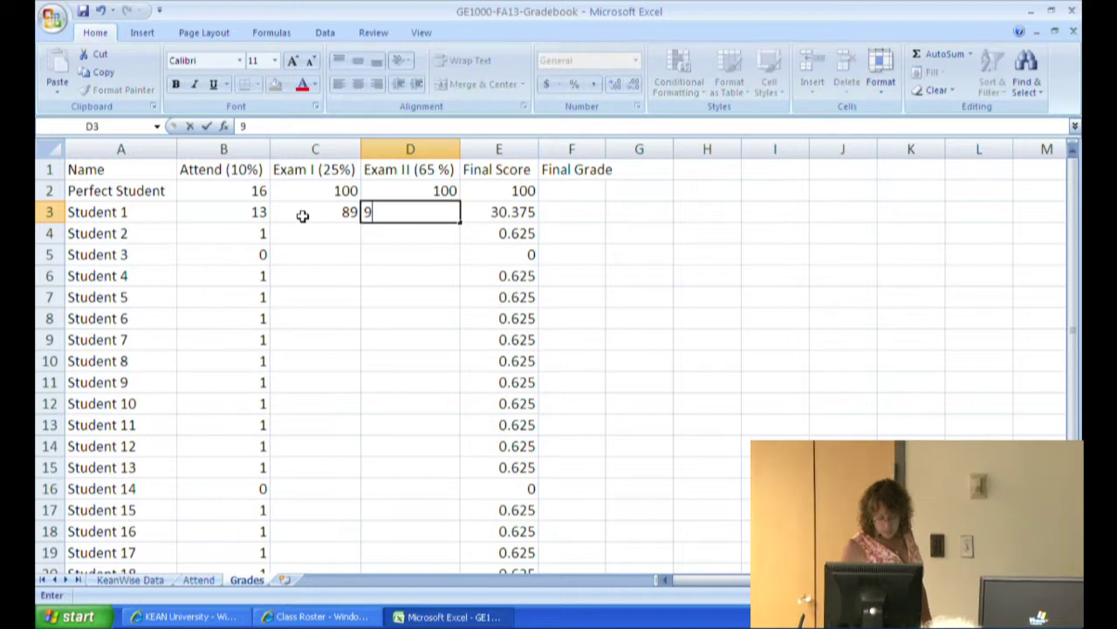
pyautogui.press('Return')
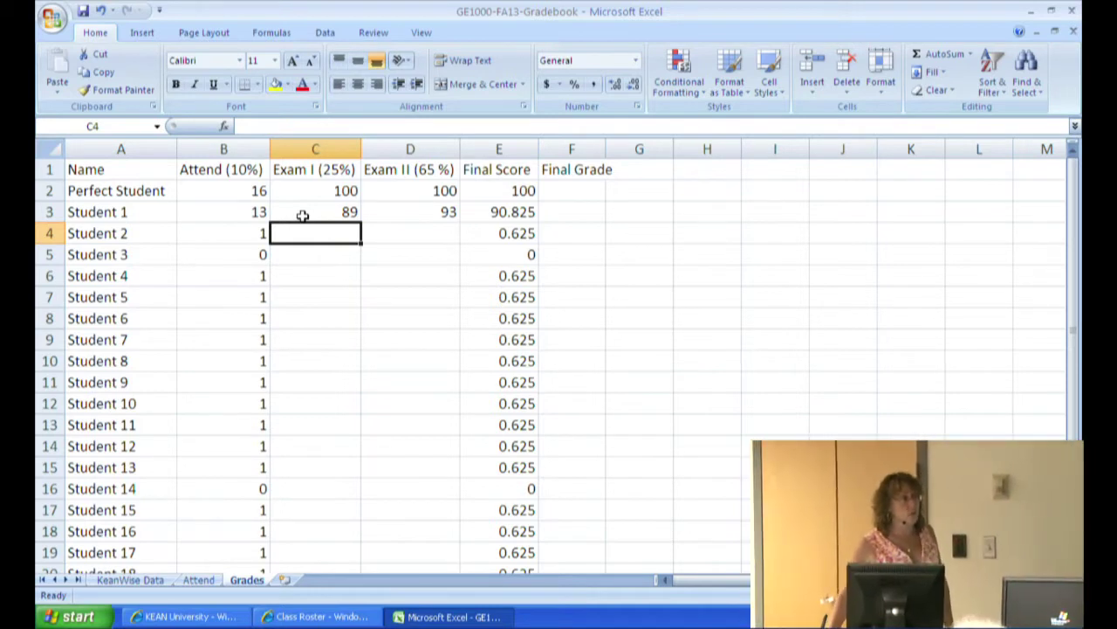
# - Enter Student 2's scores 16, 97 and 95 in B4:D4
pyautogui.click(225, 233)
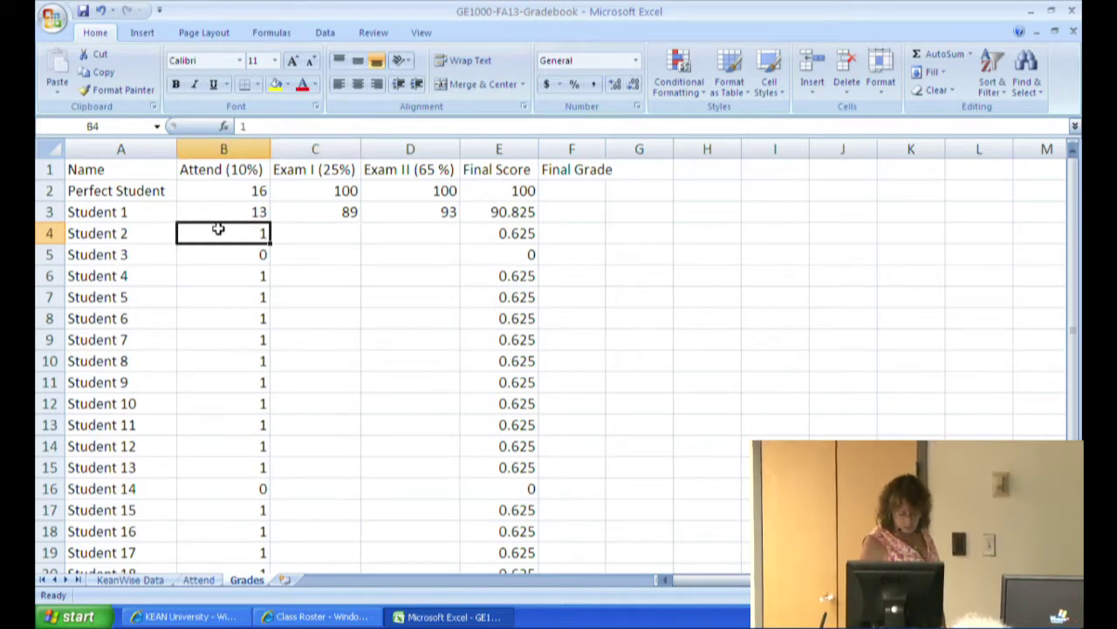
pyautogui.doubleClick(218, 229)
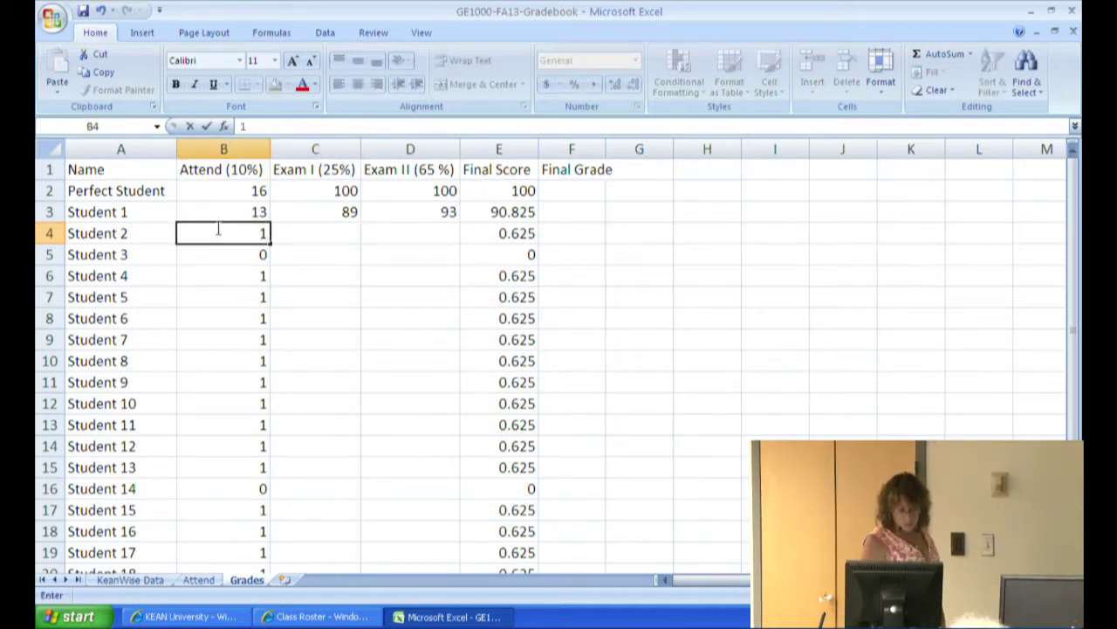
pyautogui.press('Tab')
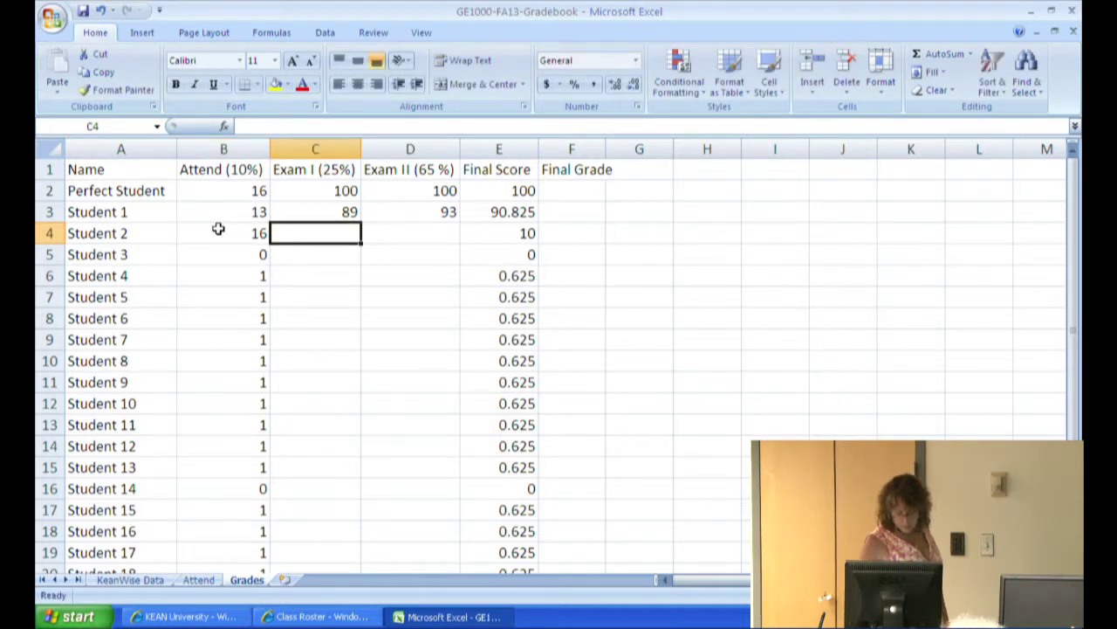
pyautogui.write('97')
pyautogui.press('Tab')
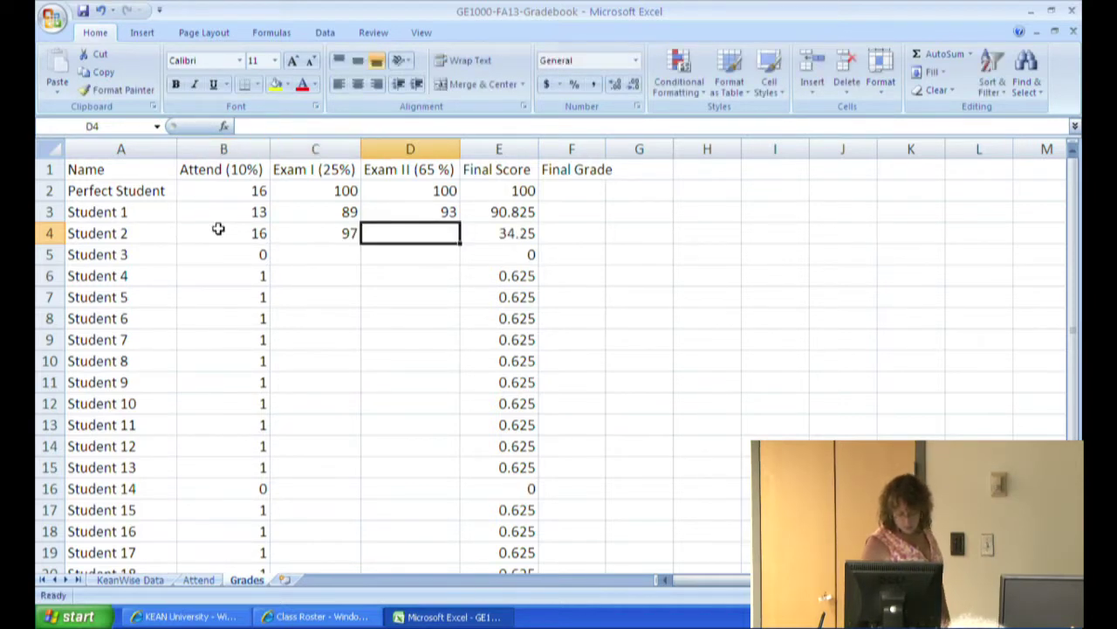
pyautogui.write('95')
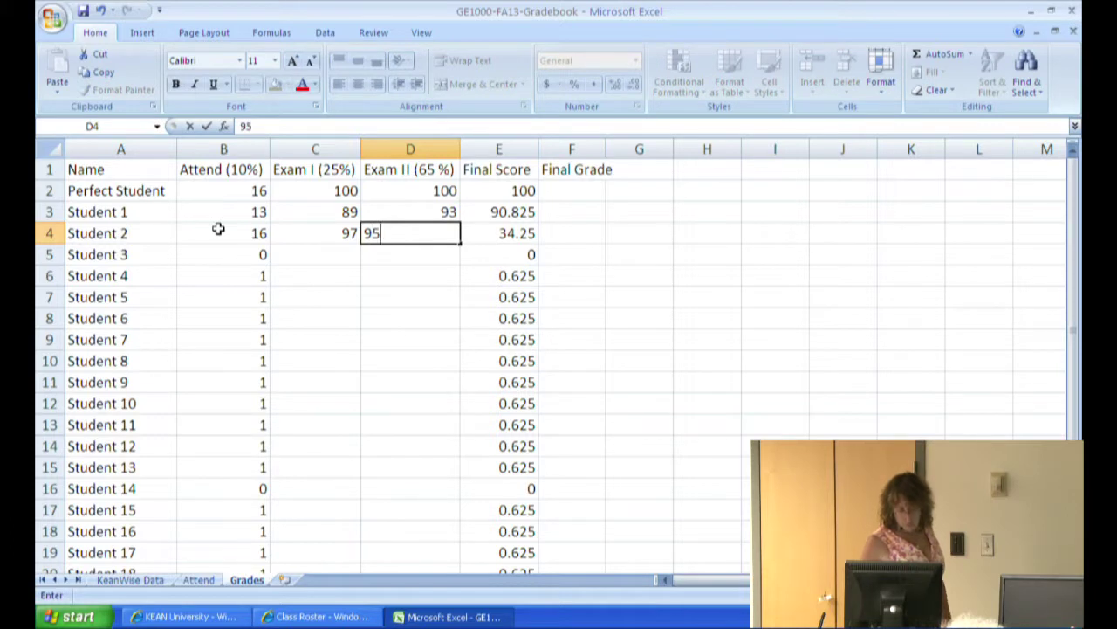
pyautogui.press('Return')
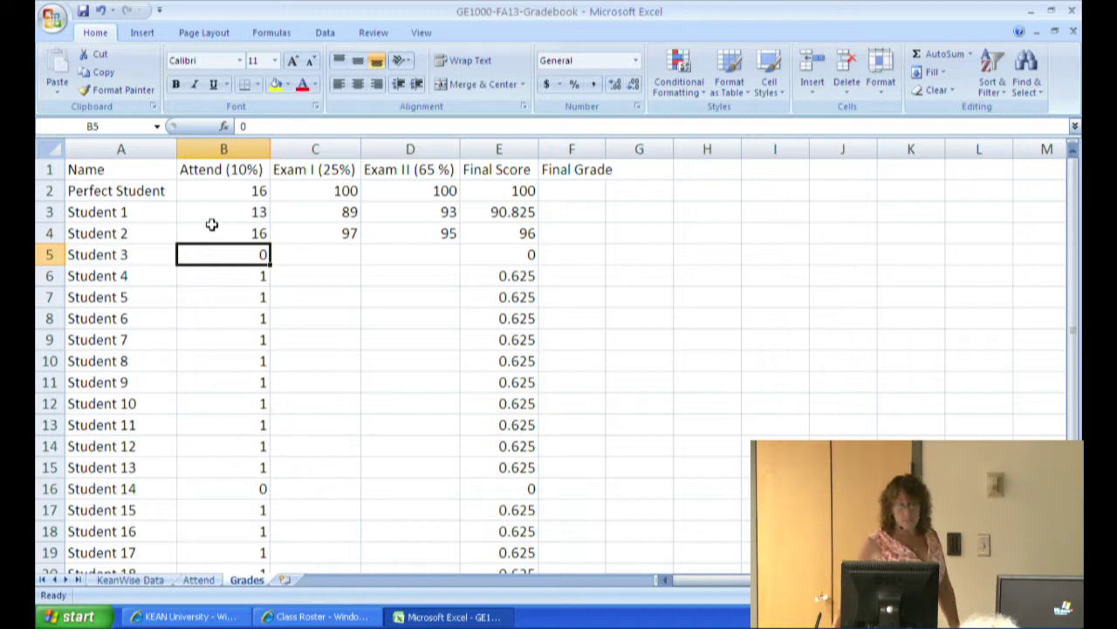
# - Auto-fit column F to the Final Grade heading, then bring up the Start menu
pyautogui.doubleClick(604, 149)
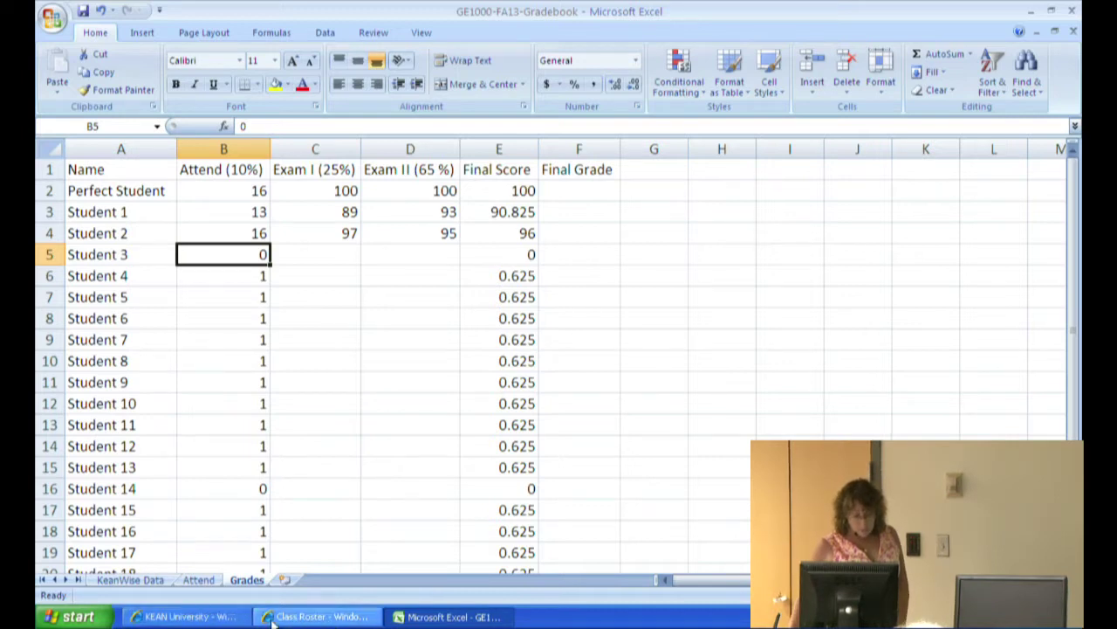
pyautogui.click(77, 616)
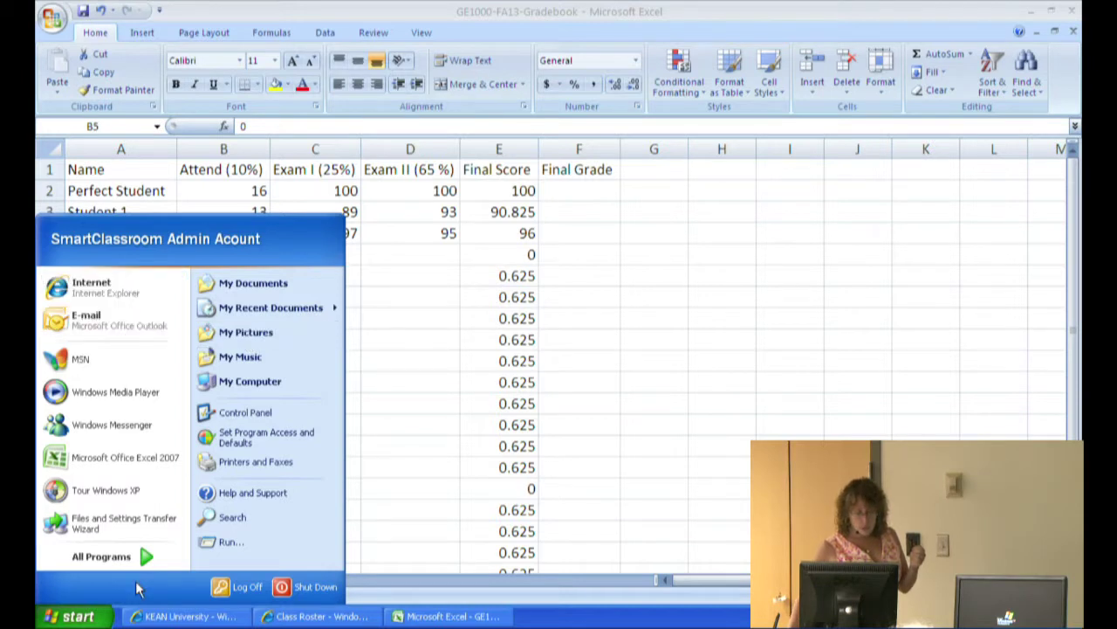
# - Log in to Kean University email with the CougarMail ID and password, then return to Excel
pyautogui.click(173, 617)
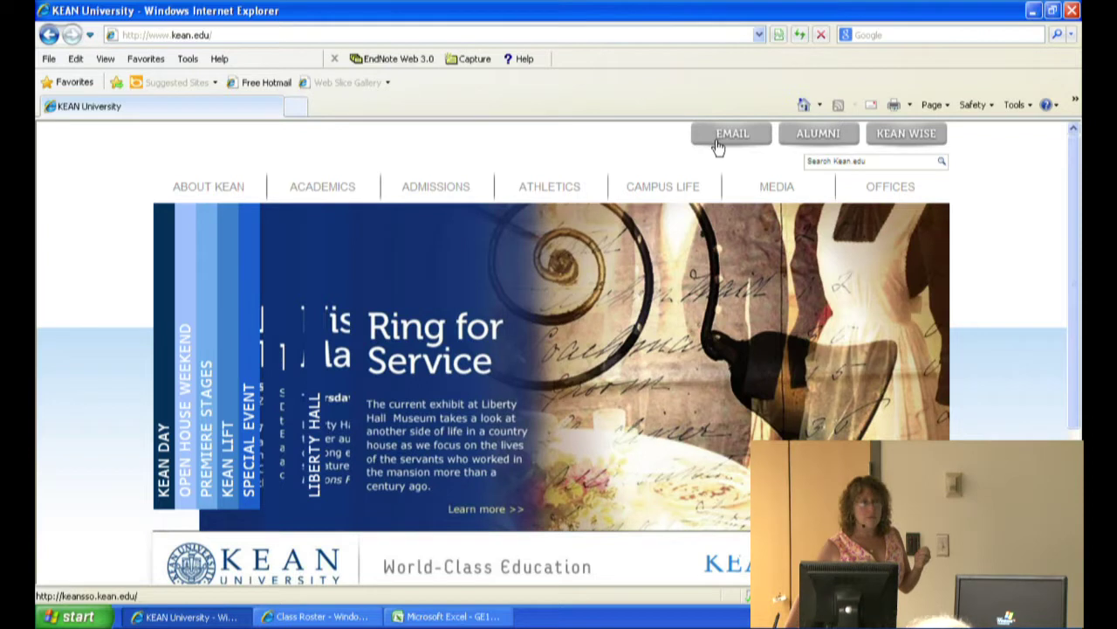
pyautogui.click(716, 139)
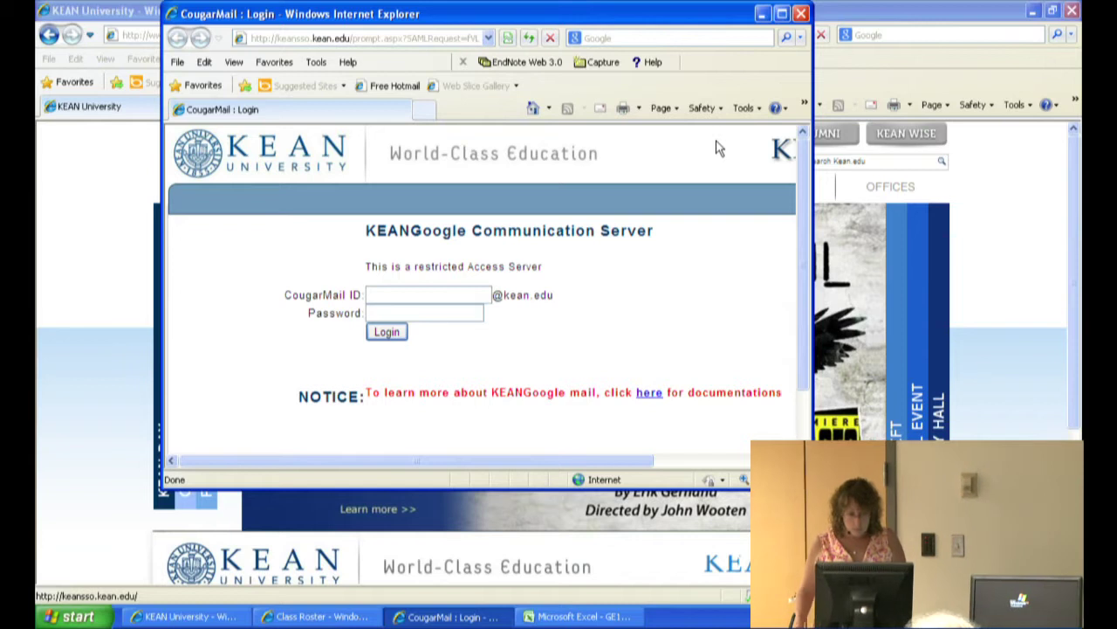
pyautogui.click(378, 296)
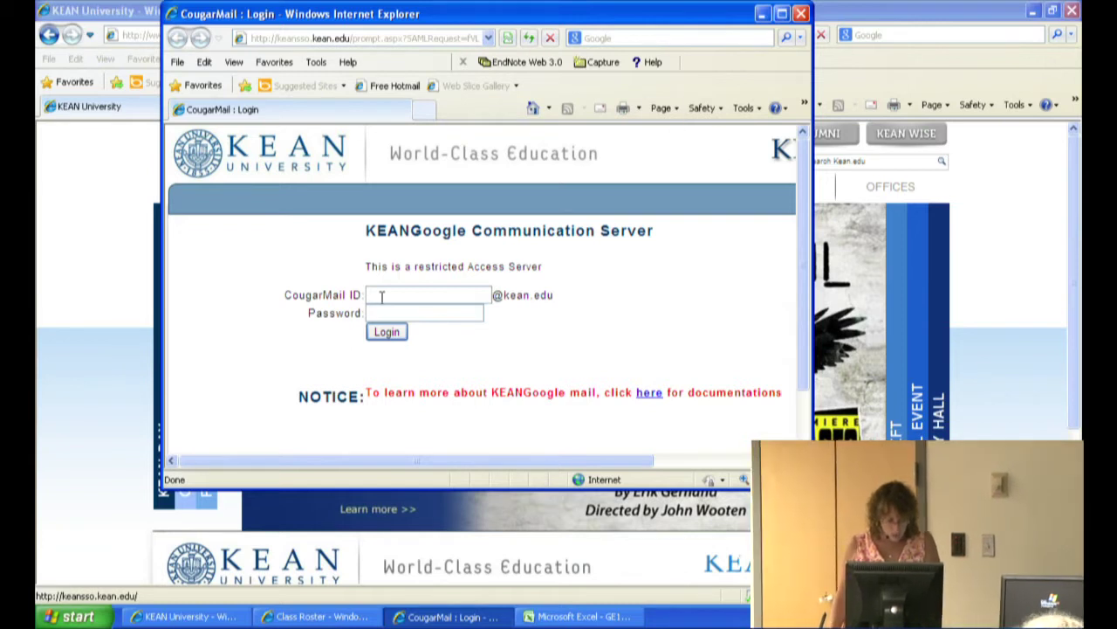
pyautogui.write('karharri')
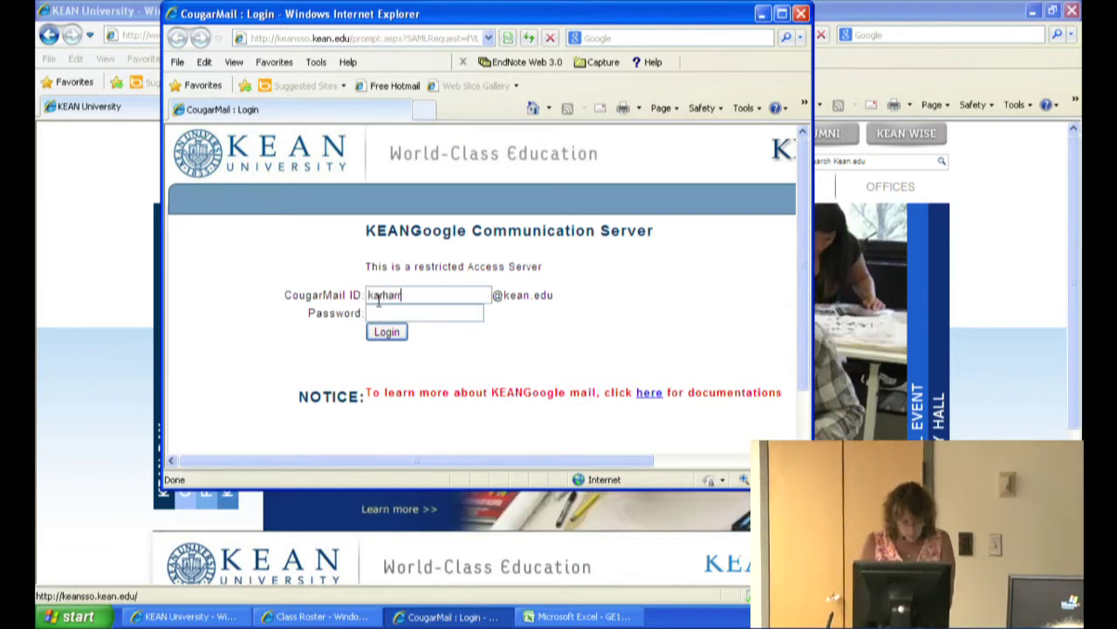
pyautogui.press('Tab')
pyautogui.write('****')
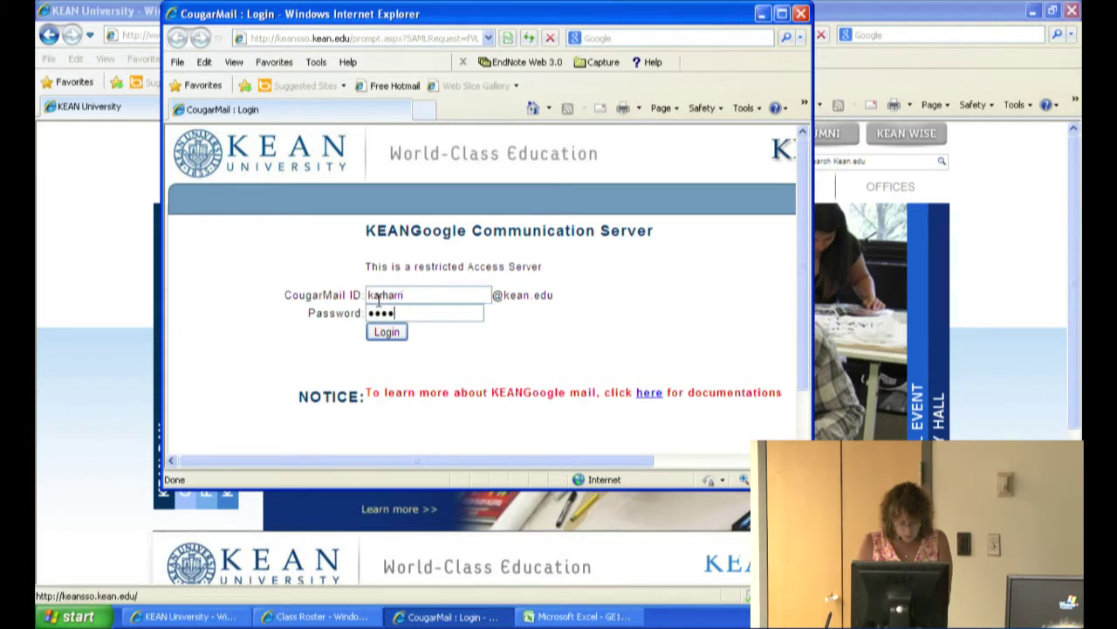
pyautogui.write('******')
pyautogui.press('Return')
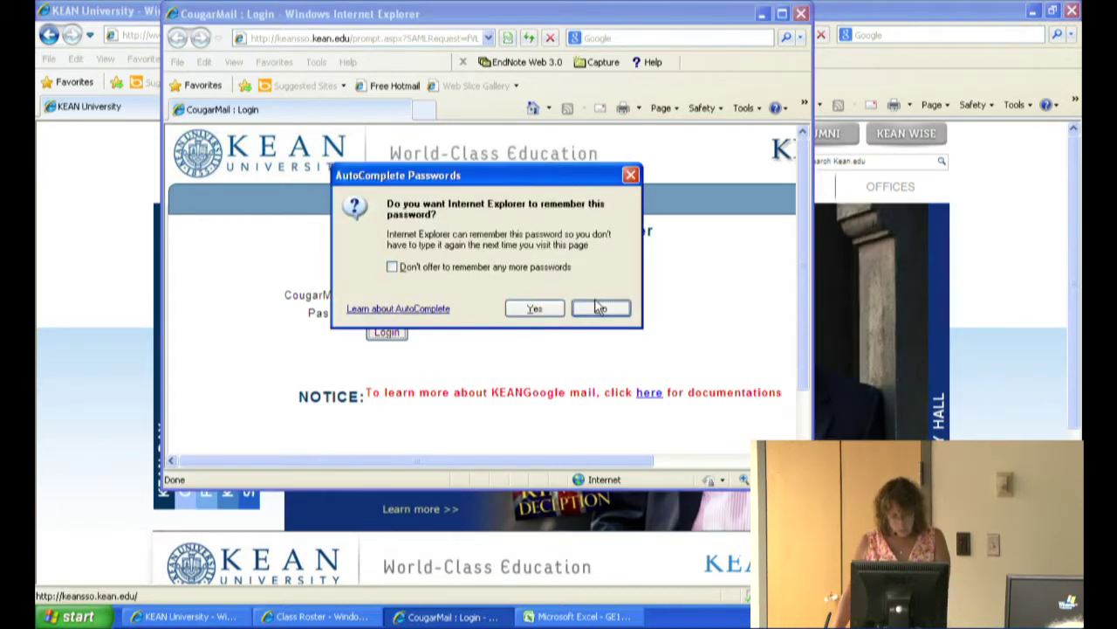
pyautogui.click(599, 307)
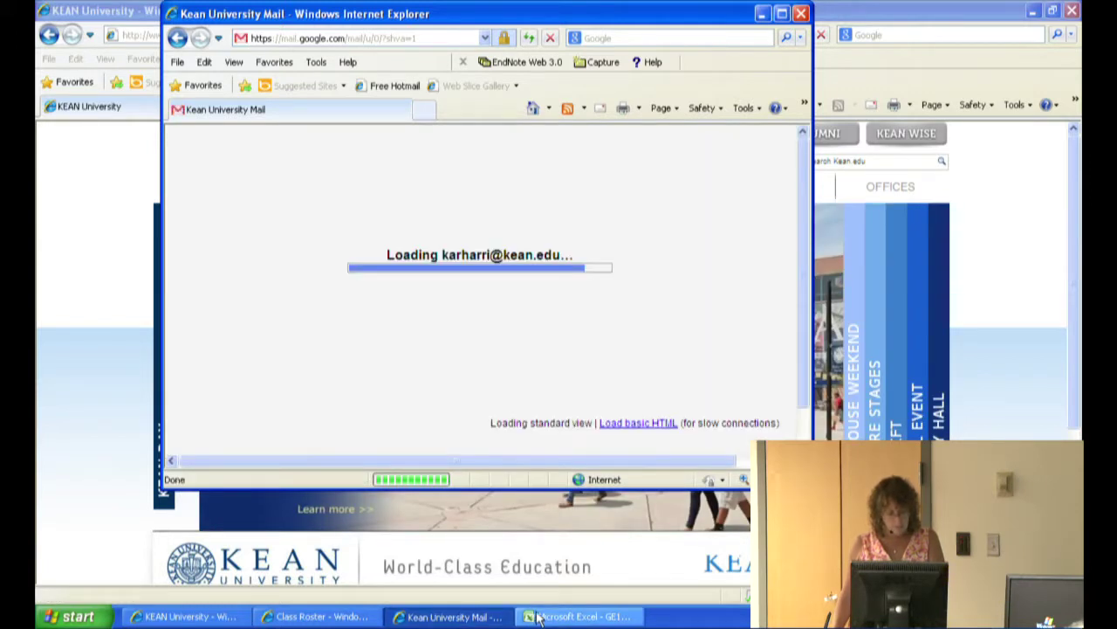
pyautogui.click(531, 617)
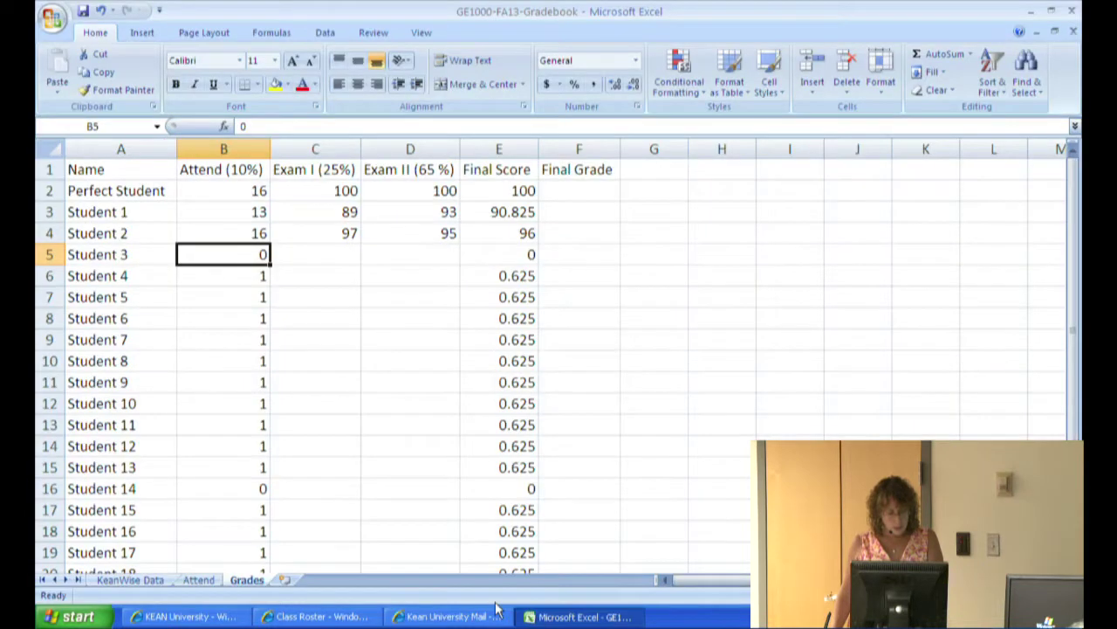
# - Insert a new worksheet and rename it Gradescale
pyautogui.click(284, 580)
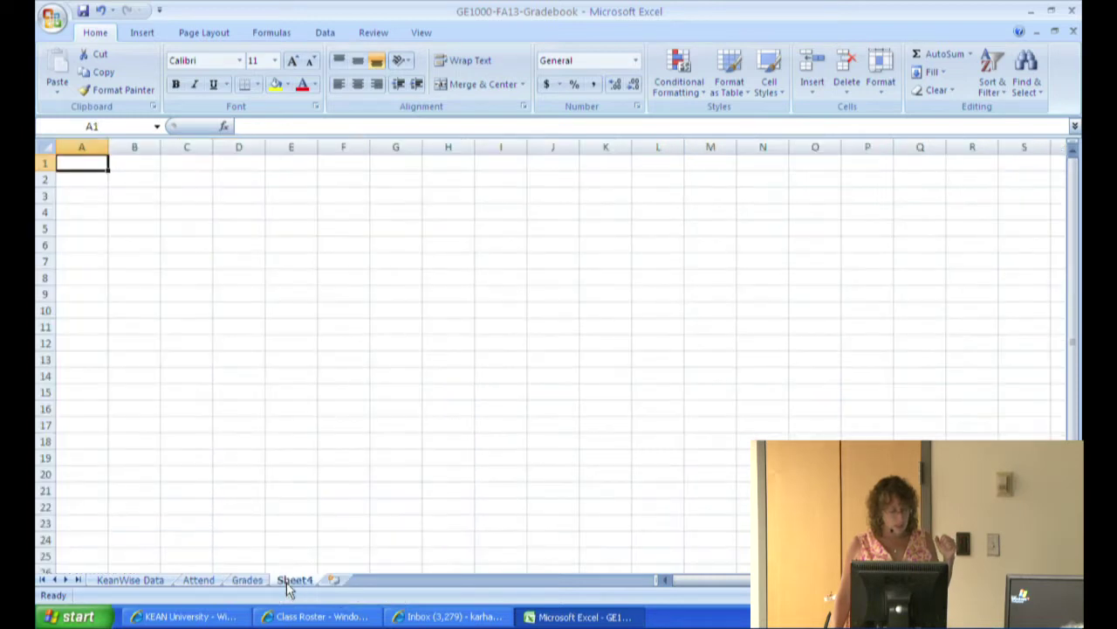
pyautogui.doubleClick(288, 582)
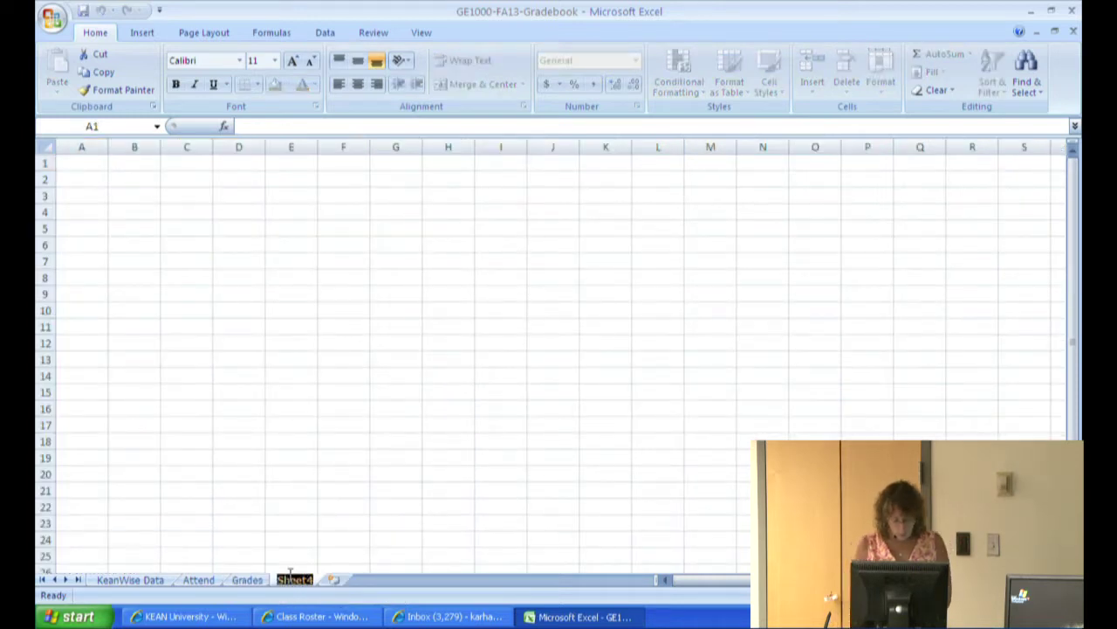
pyautogui.write('Grade')
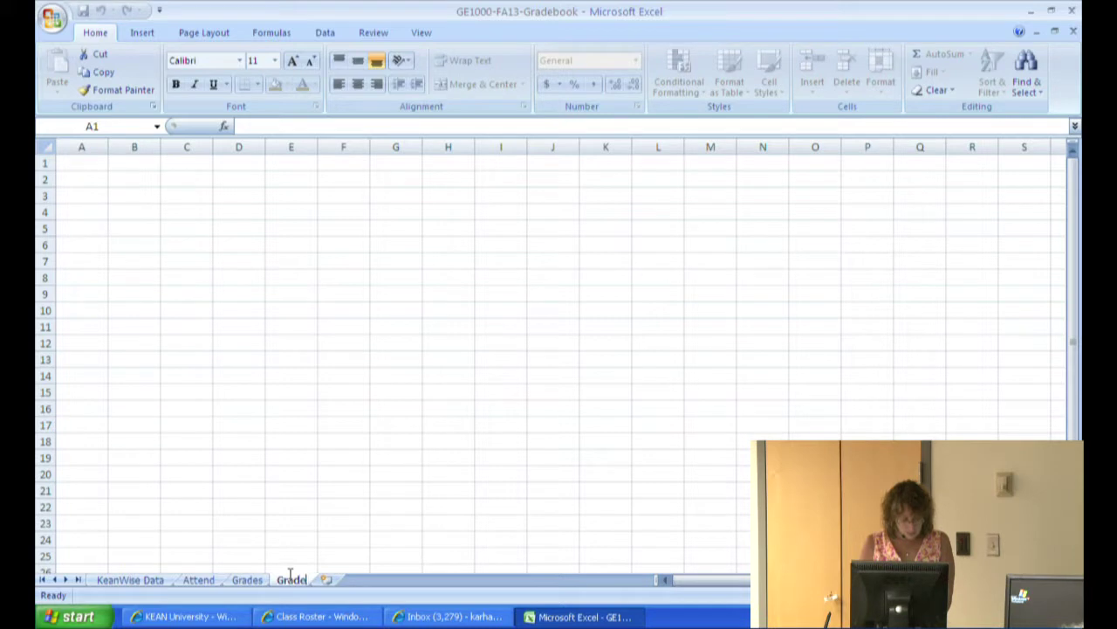
pyautogui.write('sc')
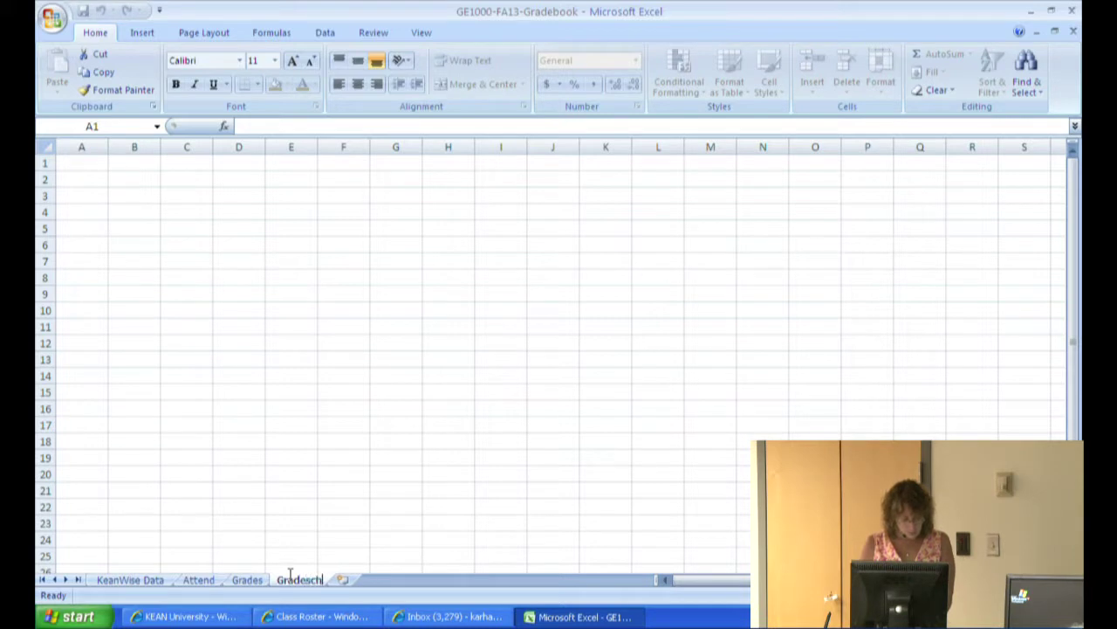
pyautogui.write('ale')
pyautogui.press('Return')
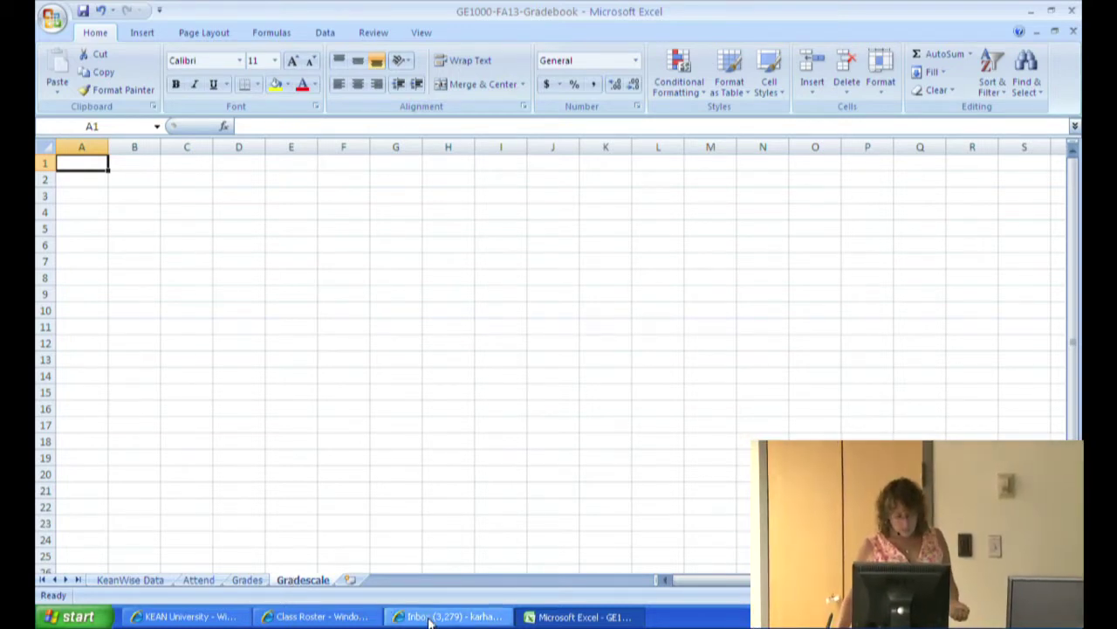
# - Bring up the mail window, dismiss the browser warning and maximize it
pyautogui.click(430, 617)
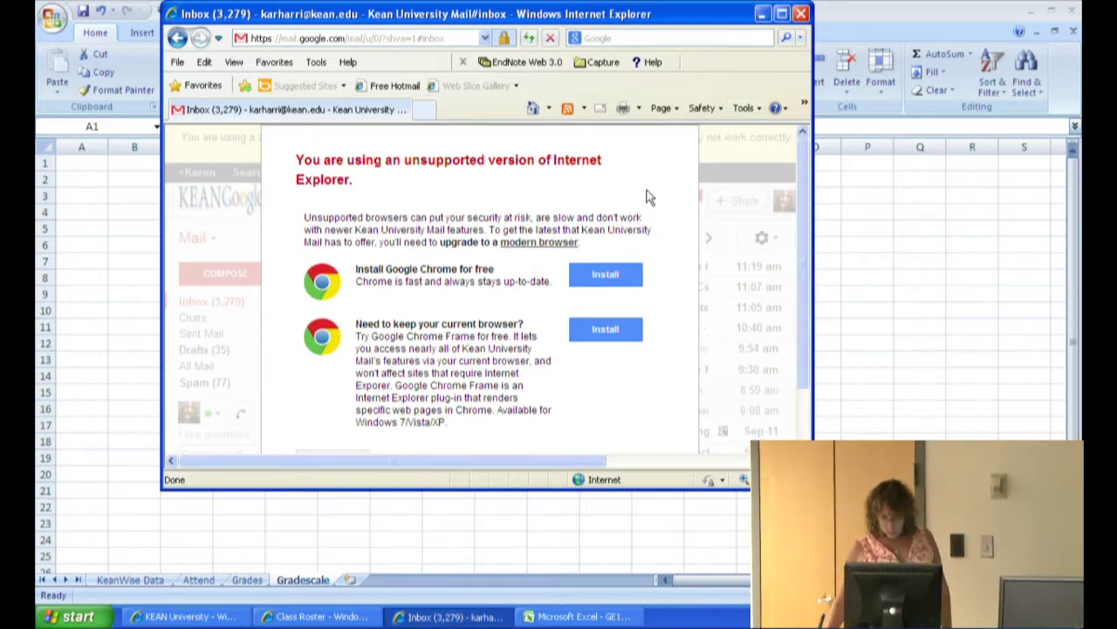
pyautogui.scroll(-2, 726, 325)
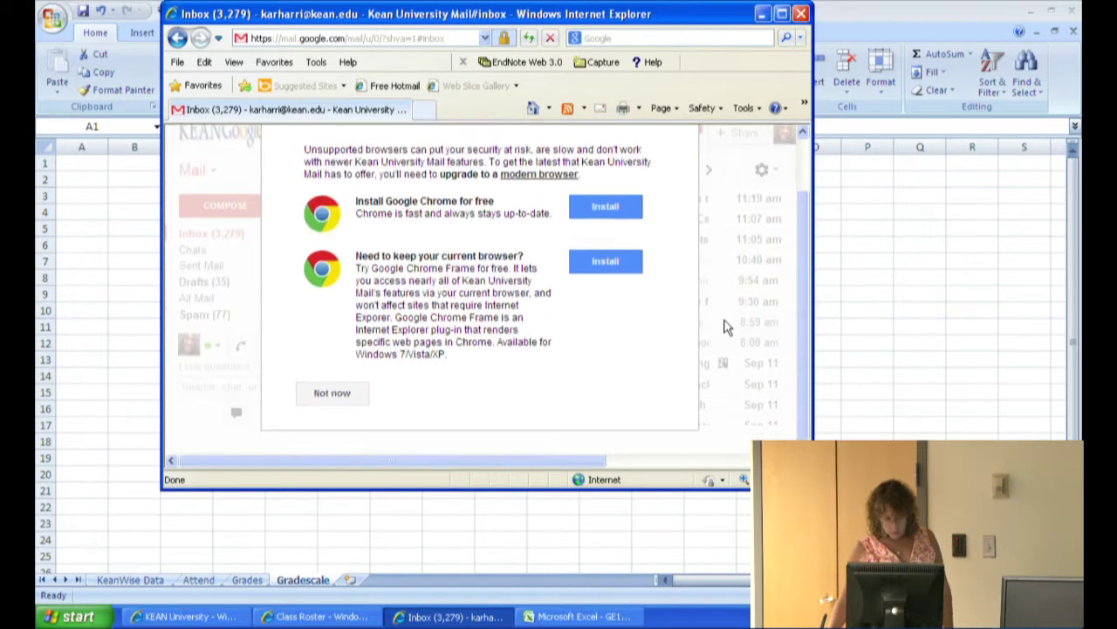
pyautogui.click(306, 397)
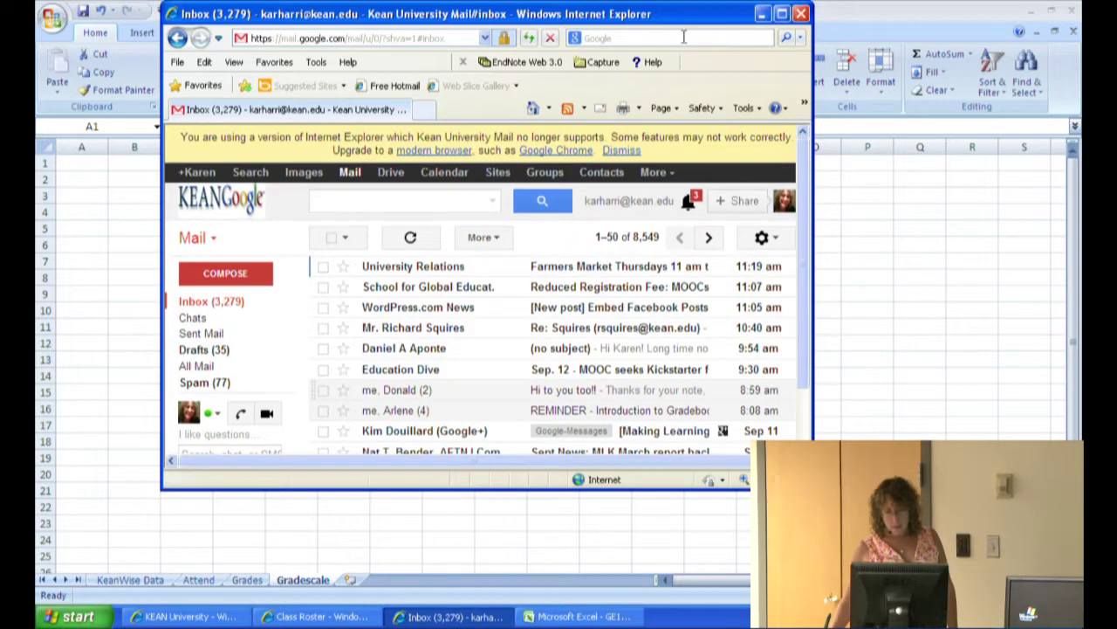
pyautogui.click(782, 15)
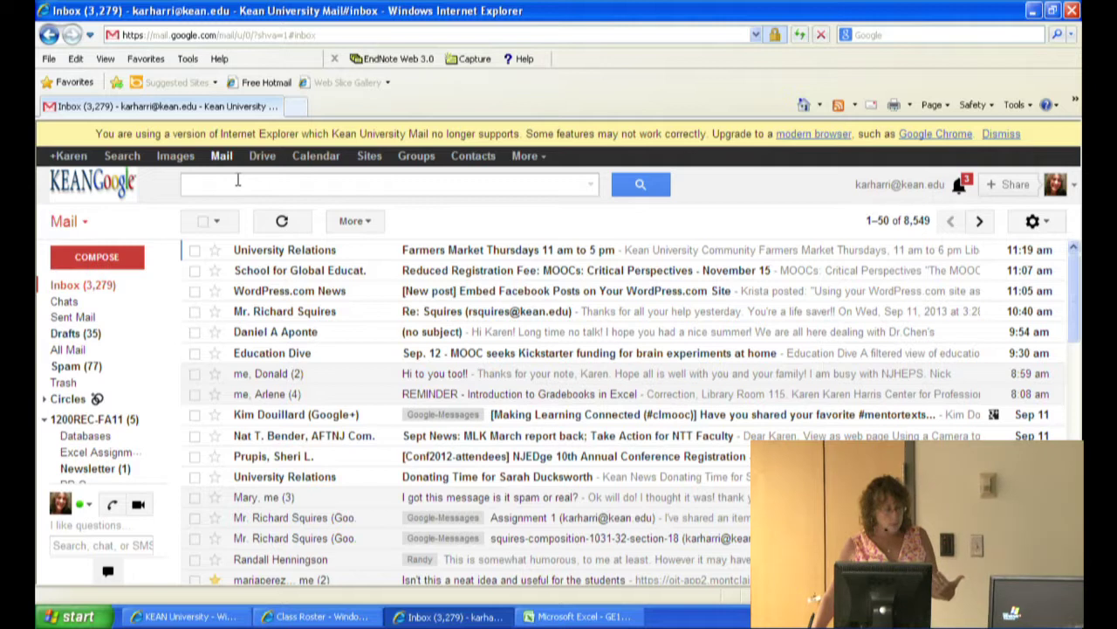
# - Search the mailbox for t2k and review the re: gmail conversation
pyautogui.click(250, 184)
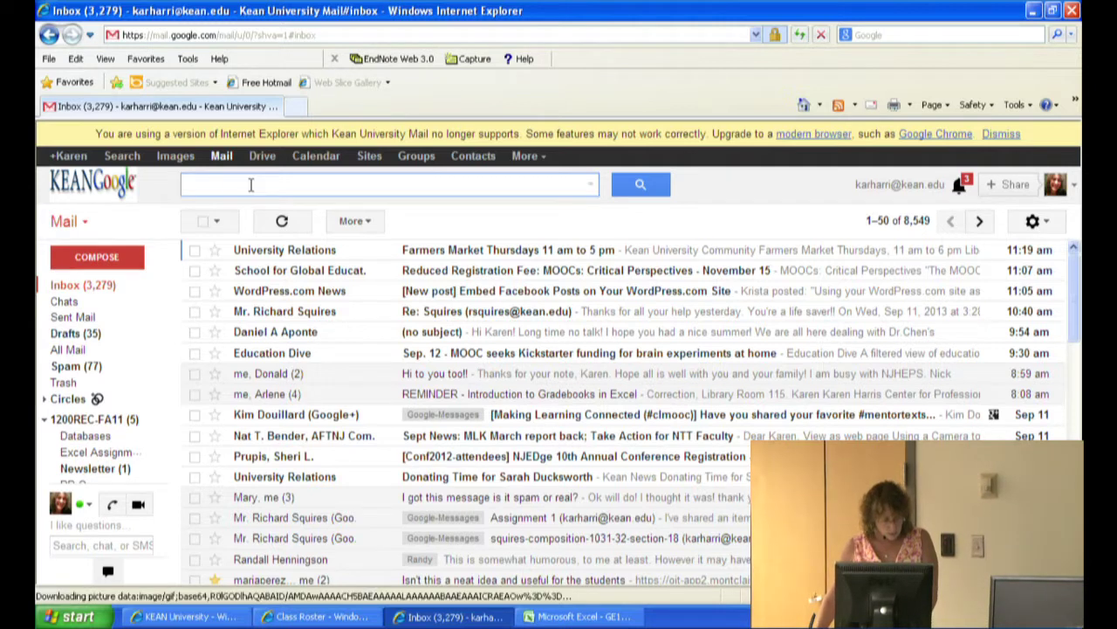
pyautogui.write('t2k')
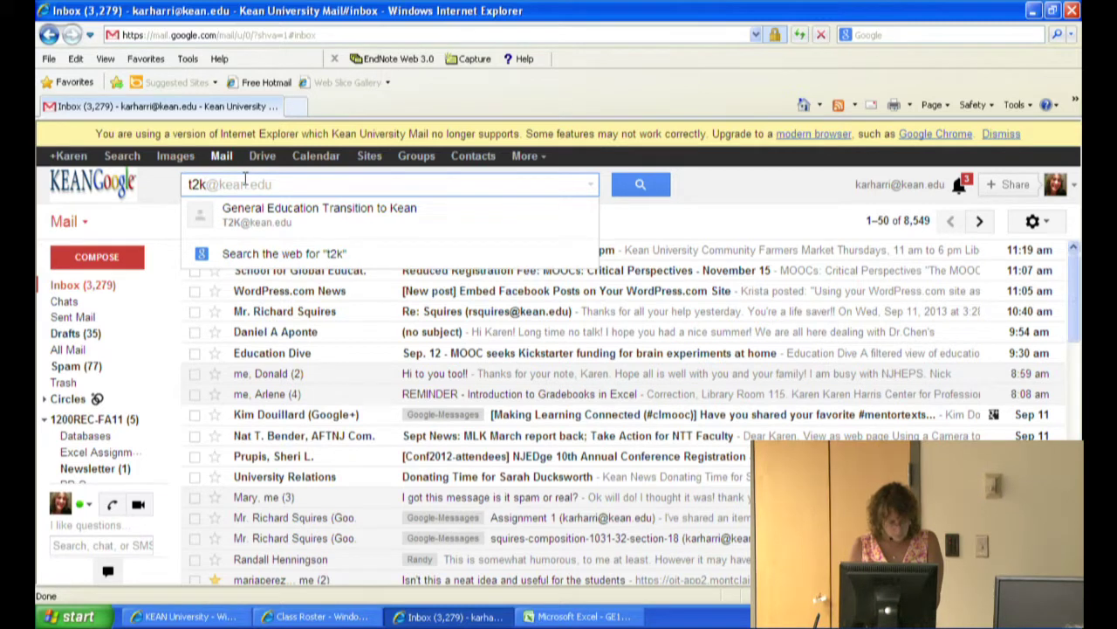
pyautogui.press('Return')
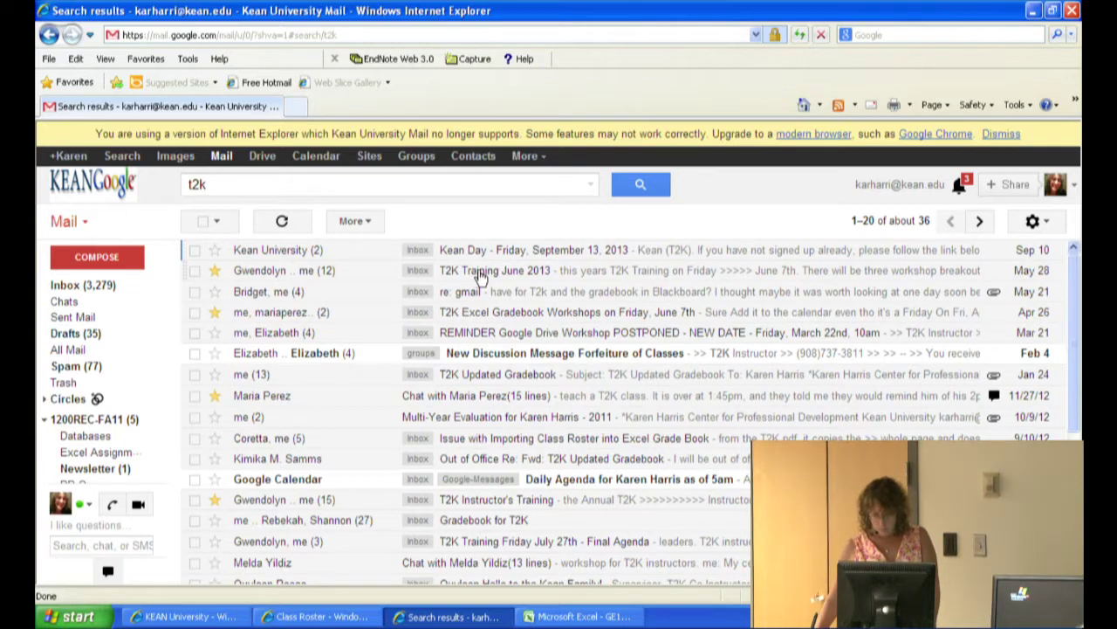
pyautogui.click(599, 298)
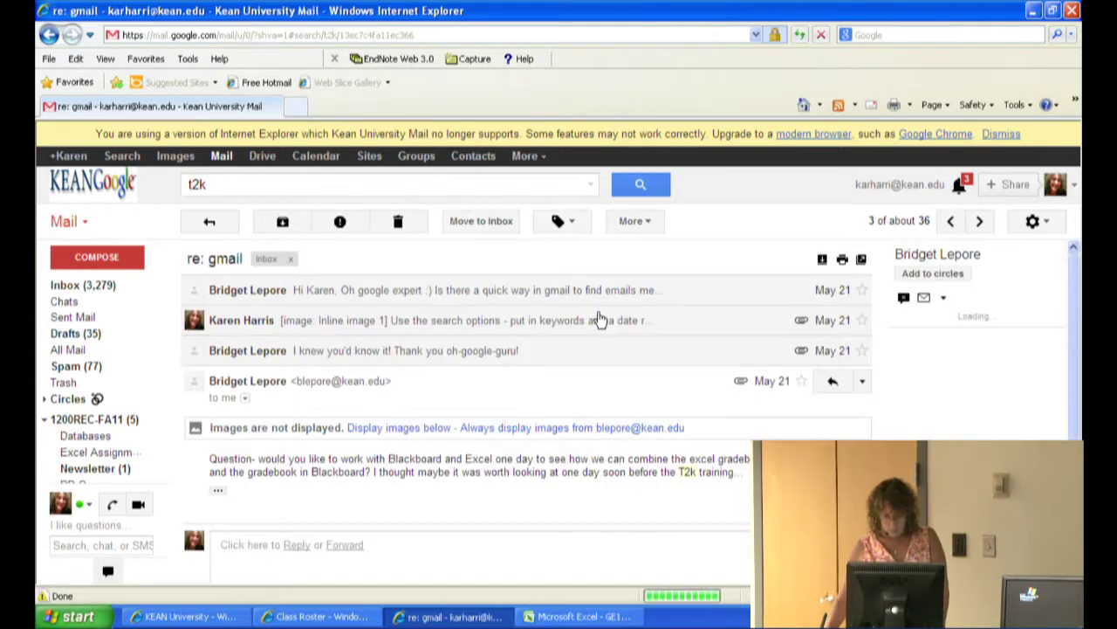
pyautogui.click(686, 328)
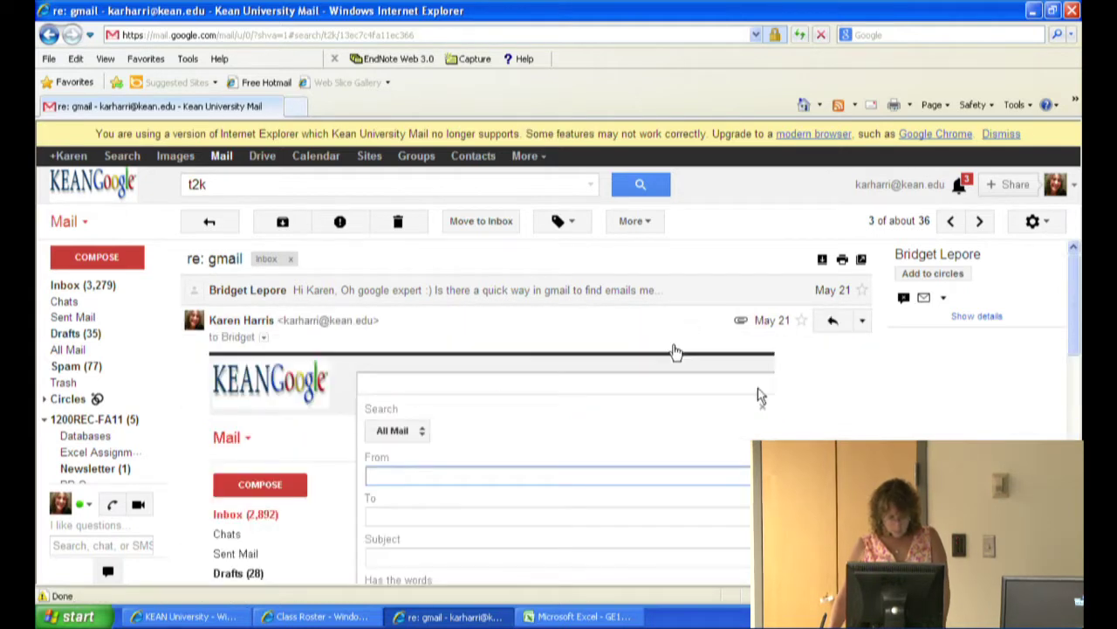
pyautogui.scroll(-2, 663, 342)
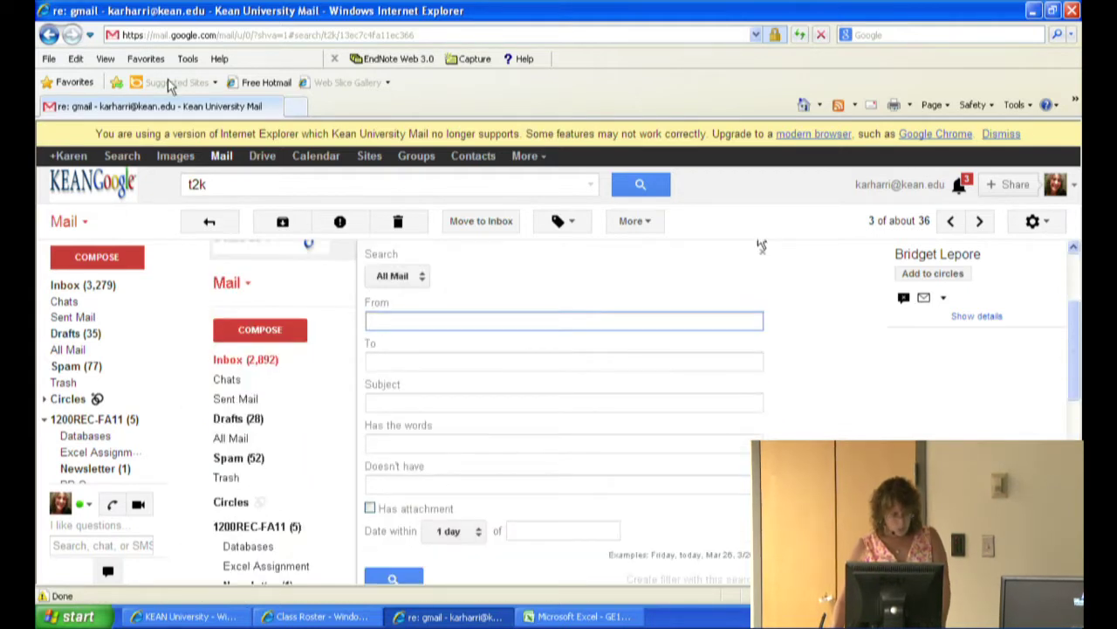
pyautogui.click(210, 222)
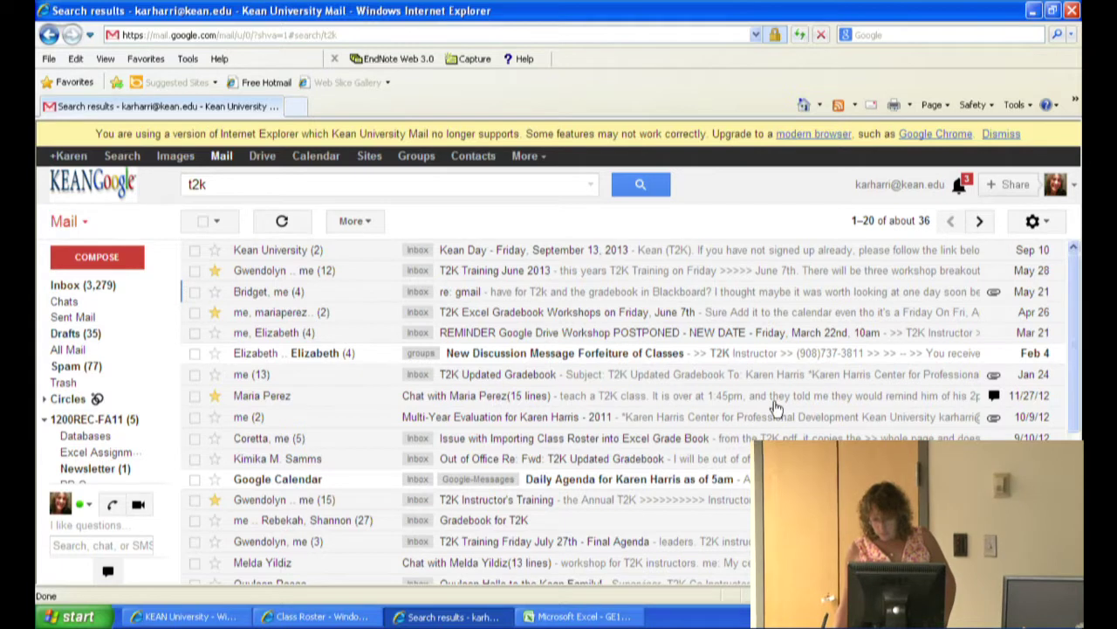
# - Open the T2K-Gradebook.xlsx attachment from the T2K Updated Gradebook message in Excel
pyautogui.click(513, 375)
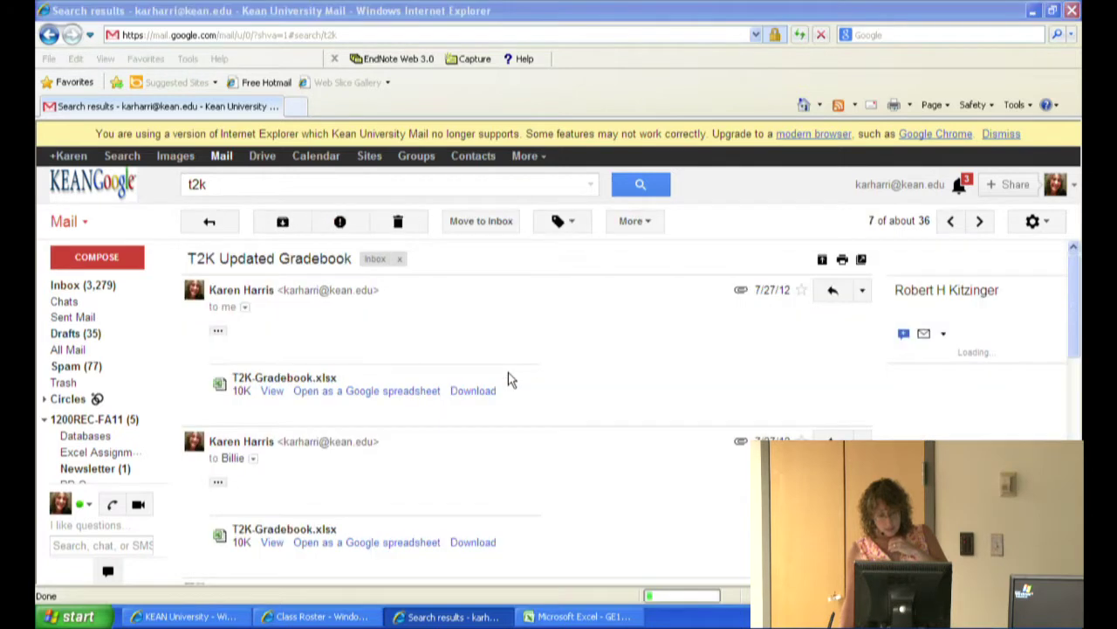
pyautogui.click(273, 393)
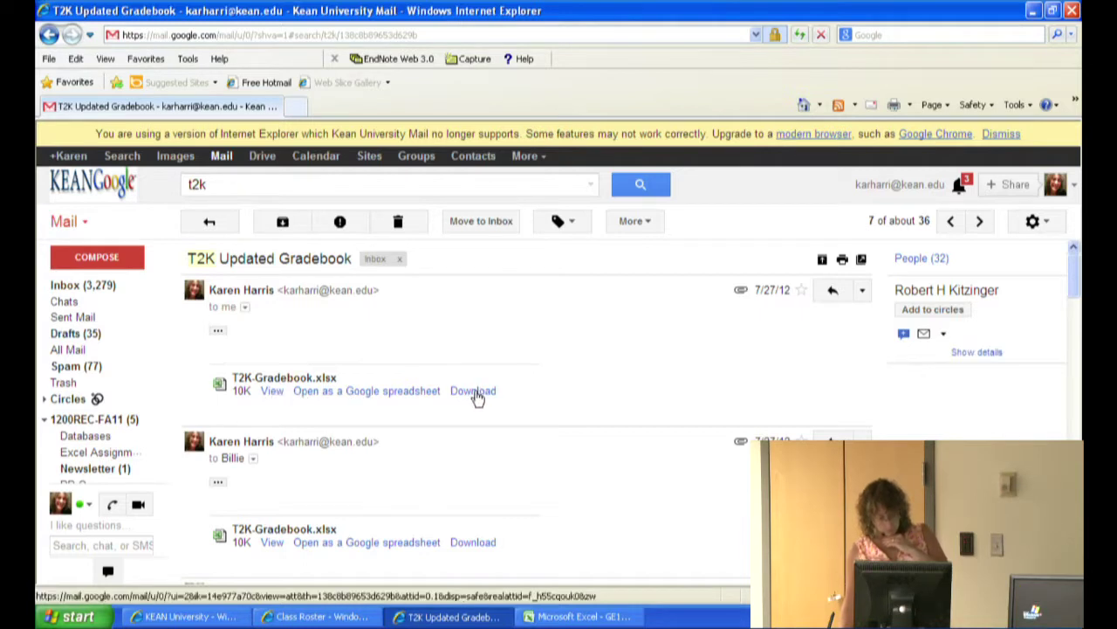
pyautogui.click(473, 391)
pyautogui.click(532, 323)
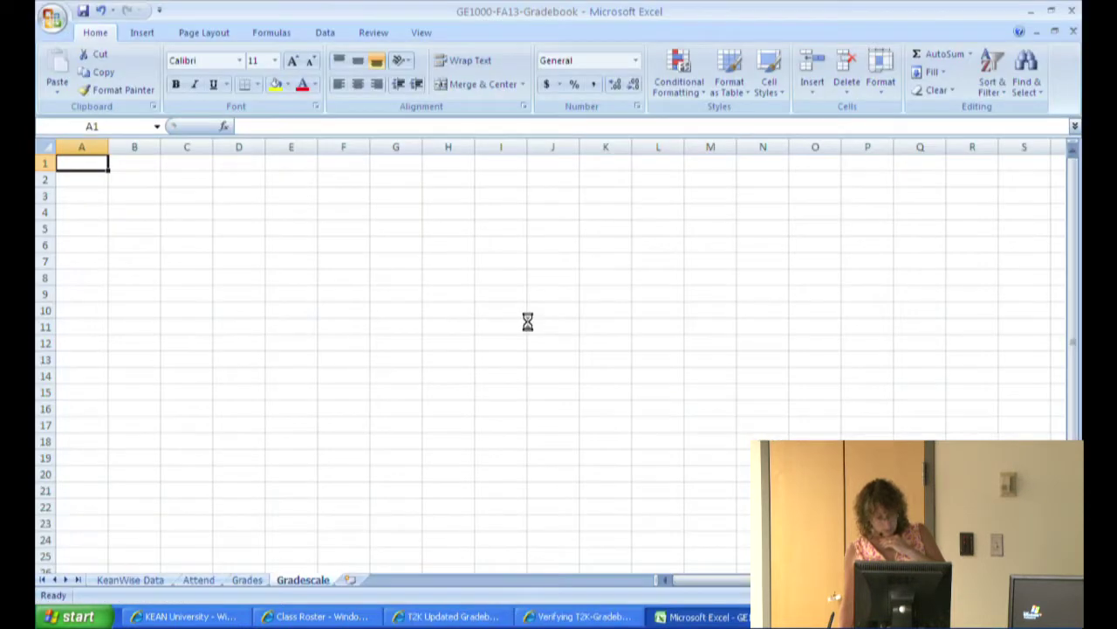
# - Copy the Score/Grade table A1:B10 from the Grade Scale sheet
pyautogui.click(285, 582)
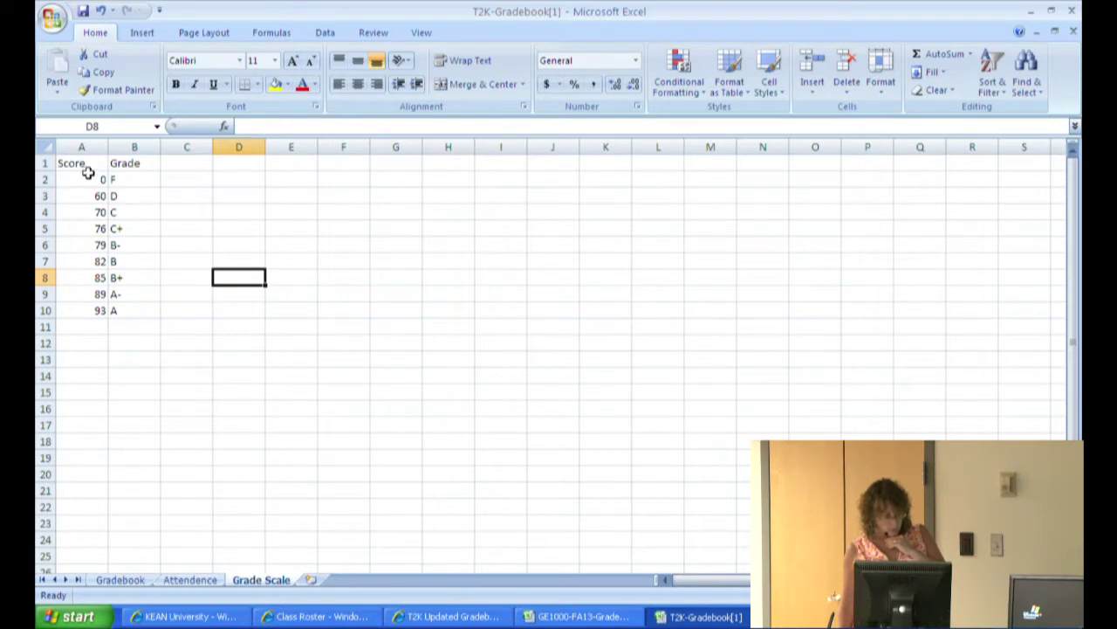
pyautogui.moveTo(84, 163); pyautogui.dragTo(118, 300)
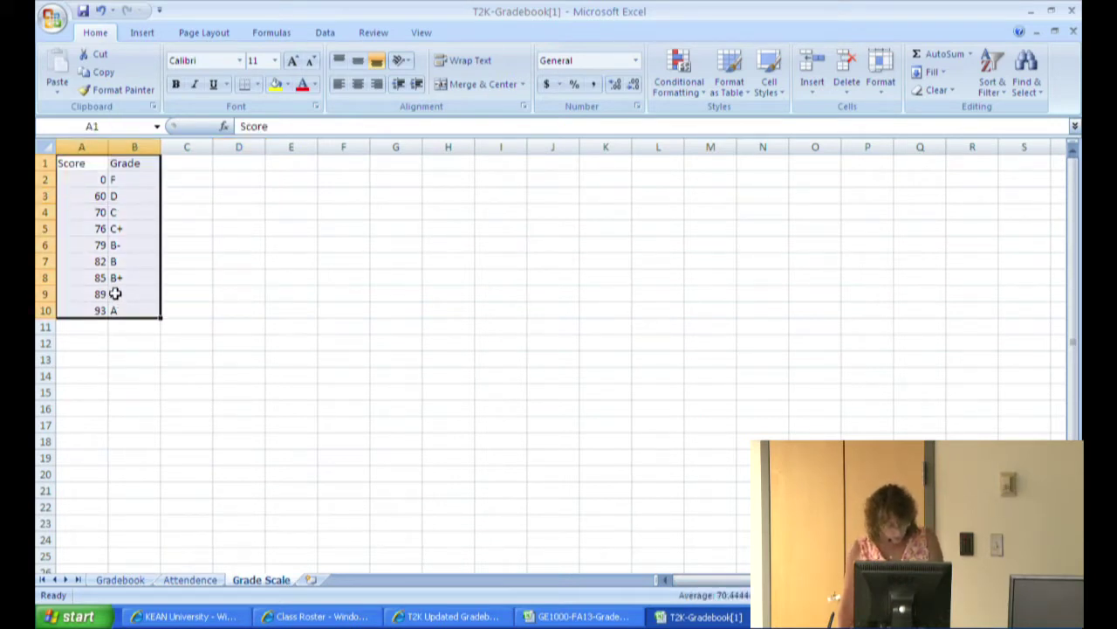
pyautogui.hotkey('ctrl', 'c')
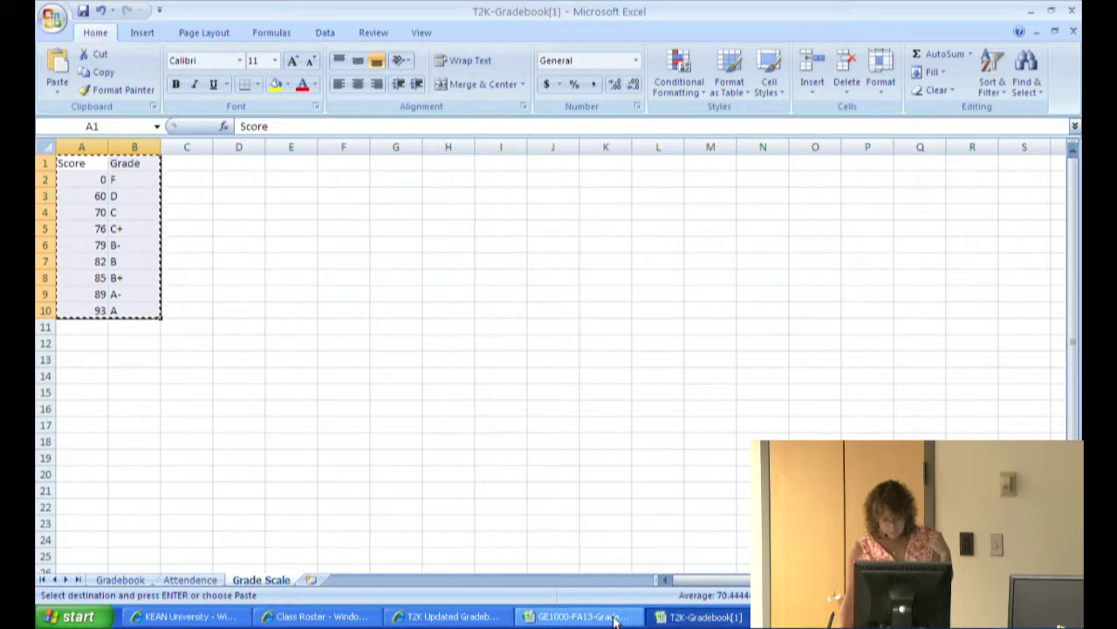
# - Paste the Score/Grade table (0 to F through 93 to A) into A1:B10 of Gradescale
pyautogui.click(577, 617)
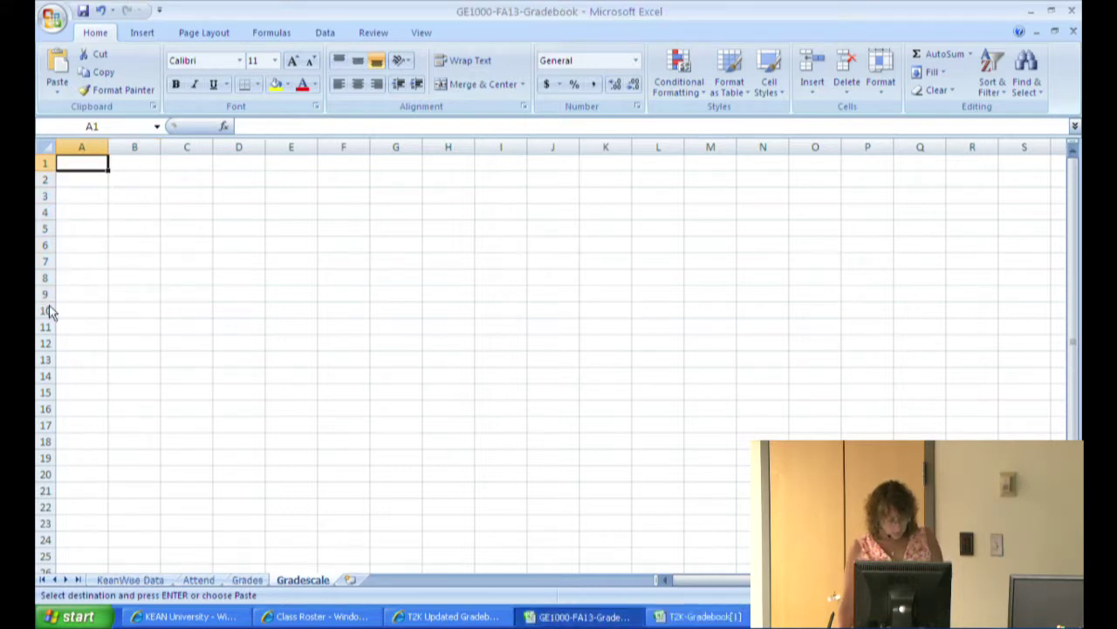
pyautogui.hotkey('ctrl', 'v')
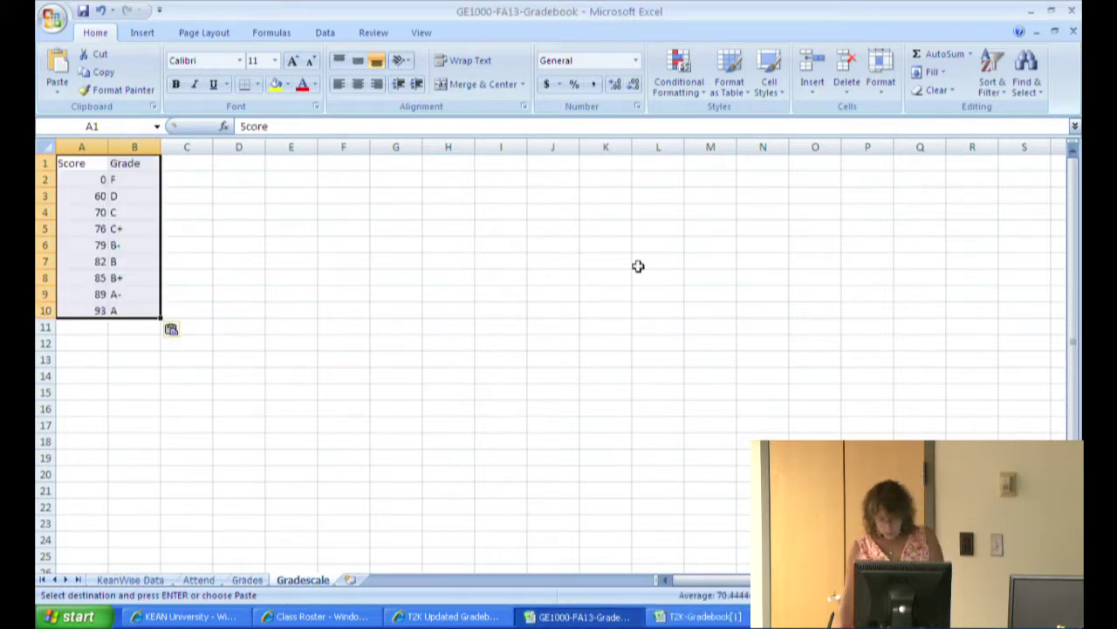
pyautogui.click(681, 297)
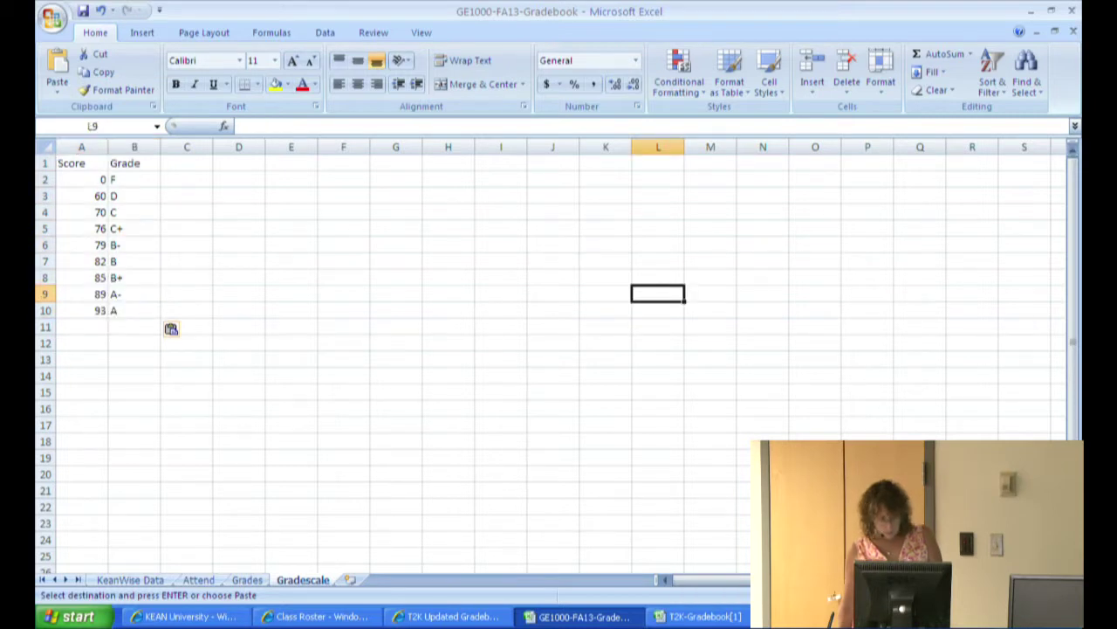
pyautogui.scroll(2, 550, 349)
pyautogui.scroll(2, 550, 349)
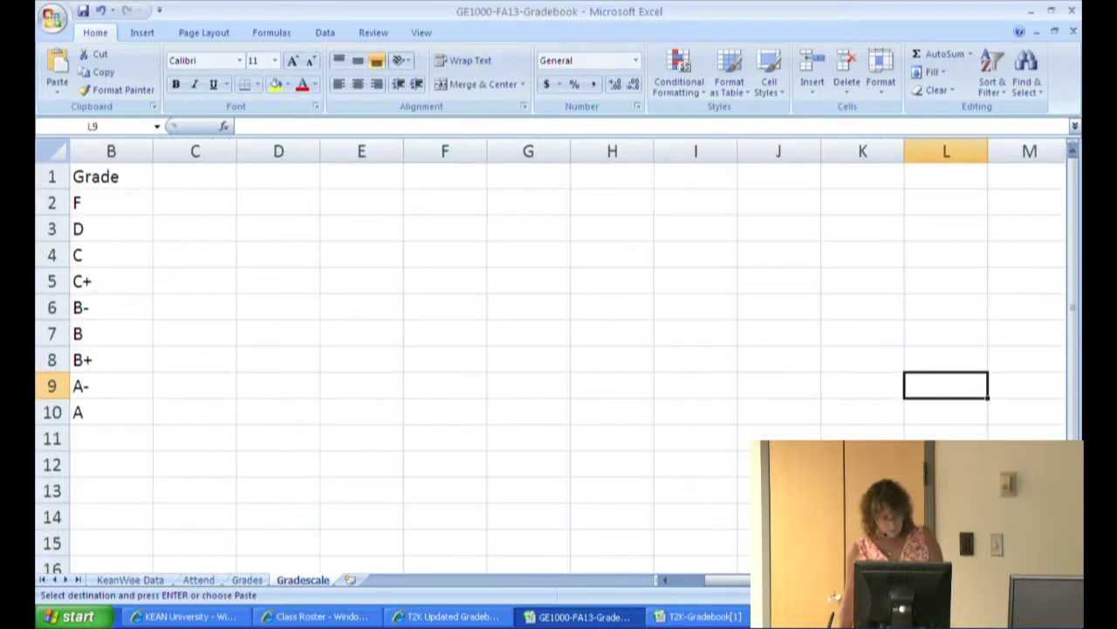
pyautogui.hscroll(-1, 550, 349)
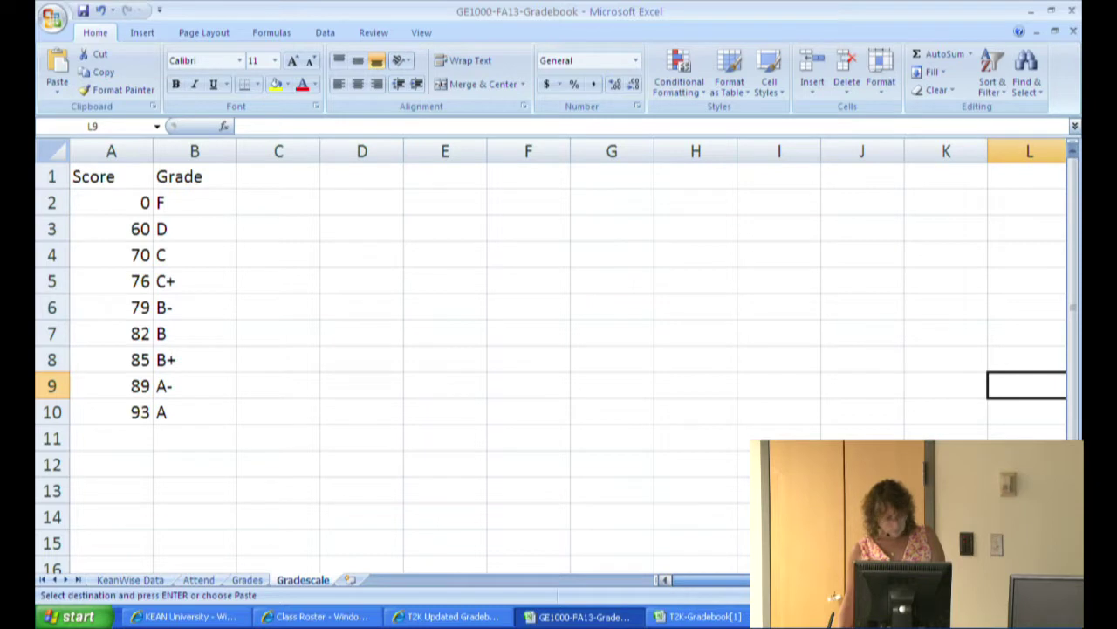
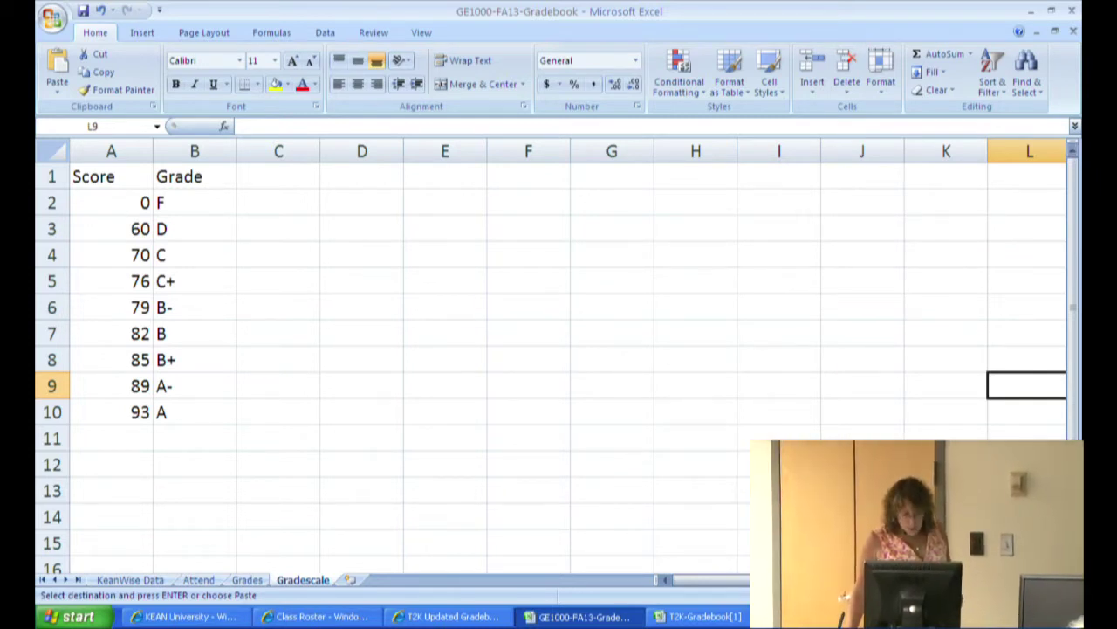
# - Zoom out on the Gradescale sheet to show more of the Score/Grade table
pyautogui.scroll(-2, 550, 349)
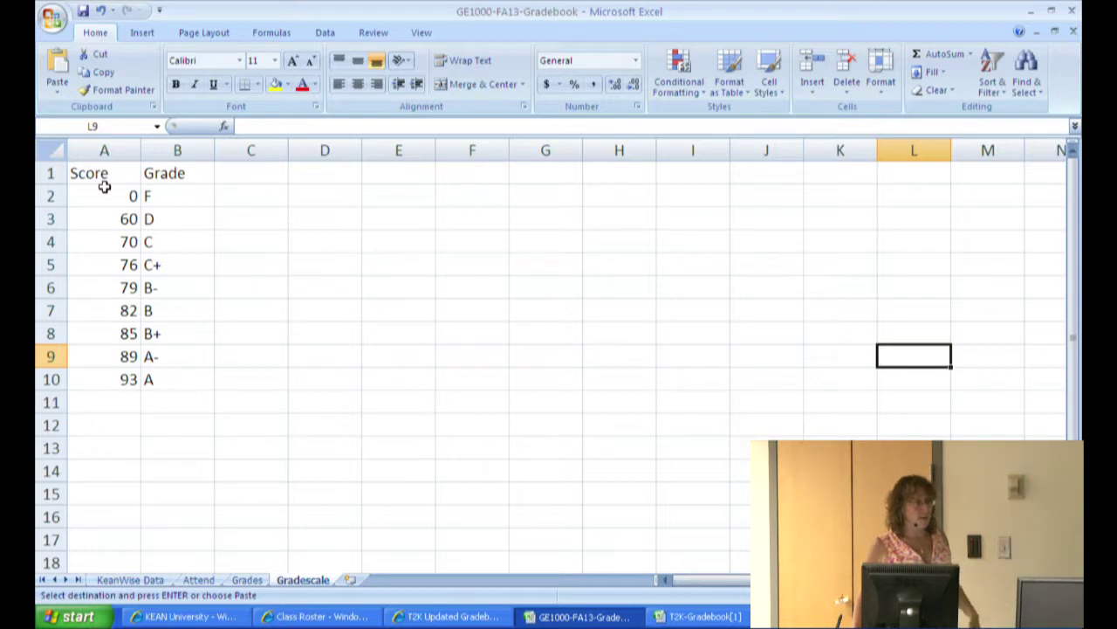
# - Name the Score/Grade range A2:B10 on the Gradescale sheet 'KeanScale'
pyautogui.moveTo(94, 195); pyautogui.dragTo(153, 380)
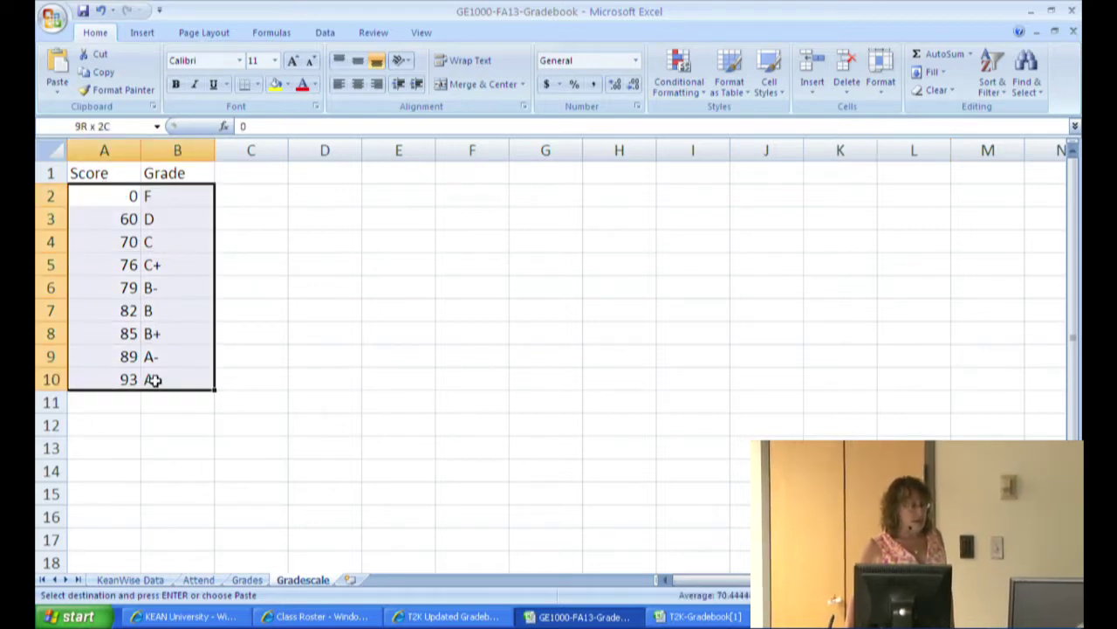
pyautogui.moveTo(153, 380); pyautogui.dragTo(154, 380)
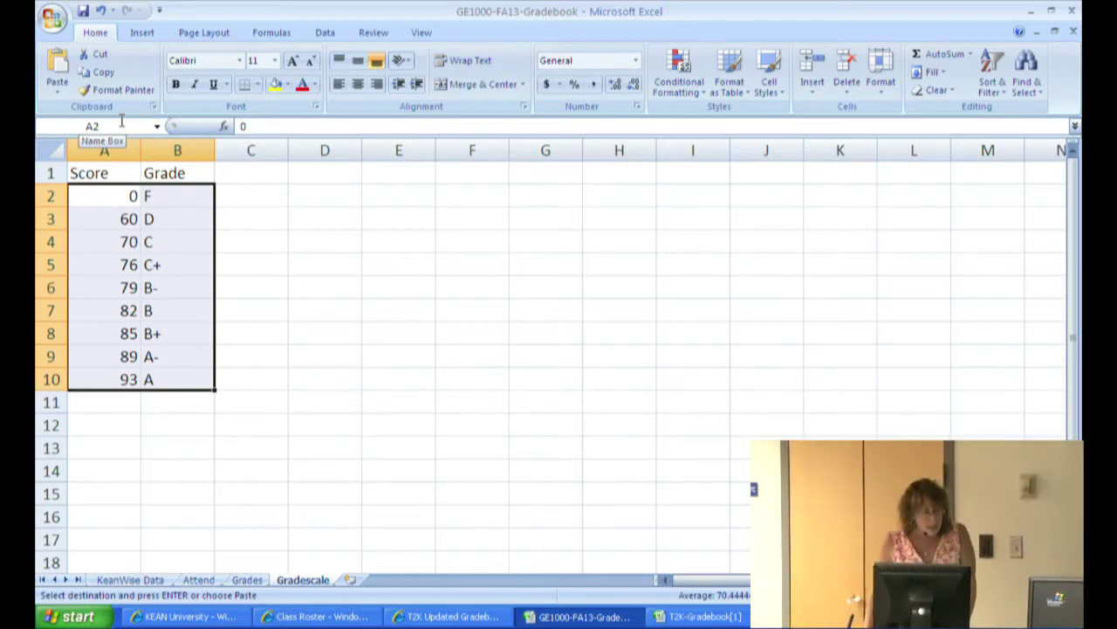
pyautogui.click(117, 123)
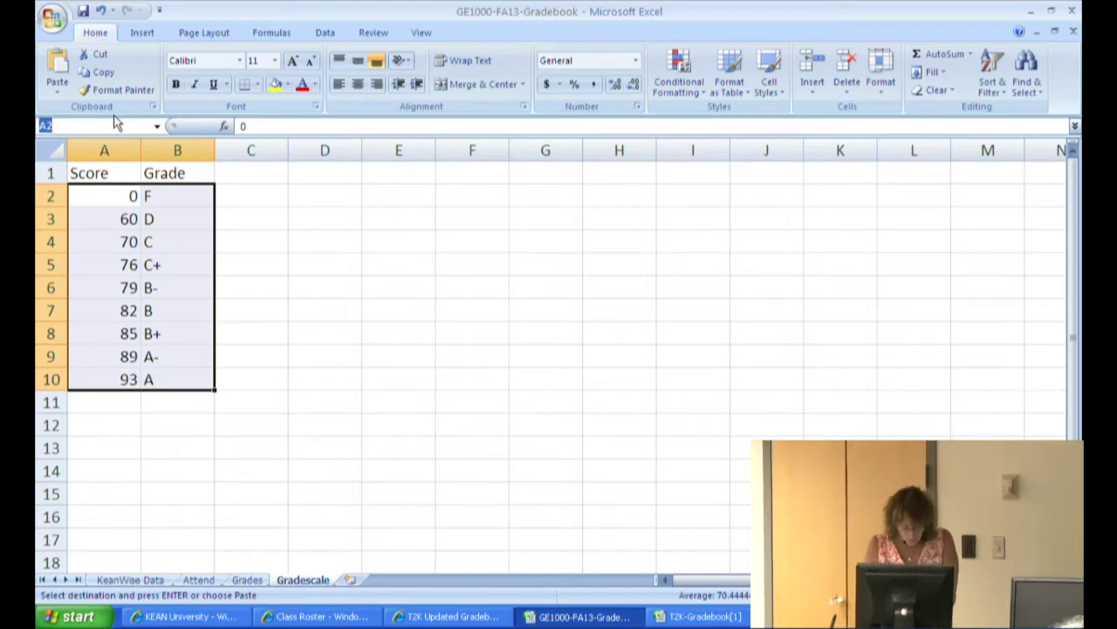
pyautogui.write('Ke')
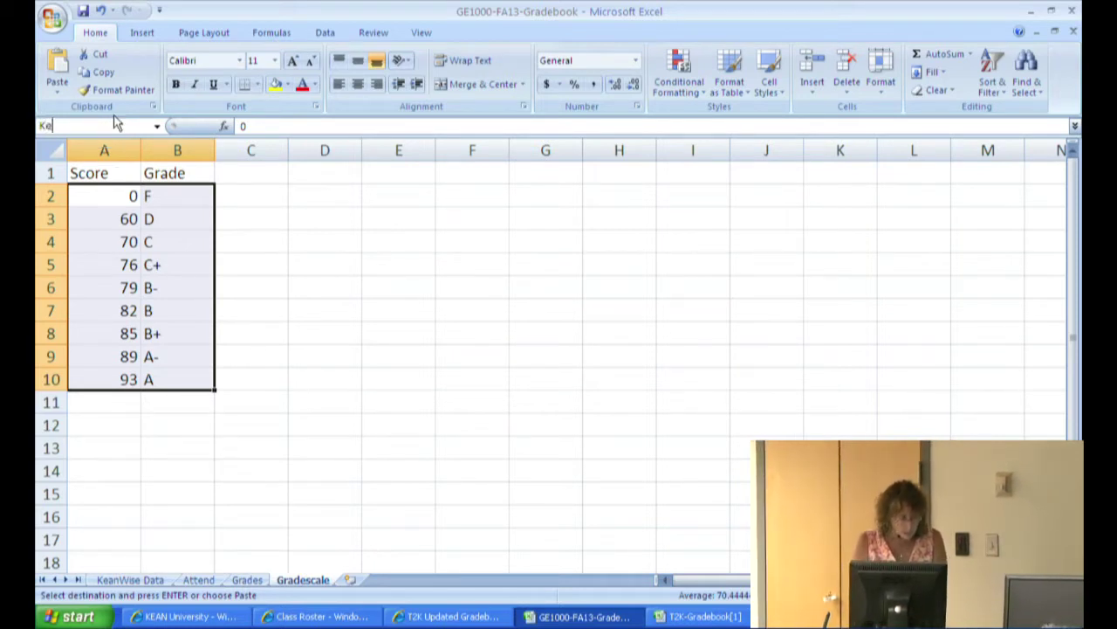
pyautogui.write('anScale')
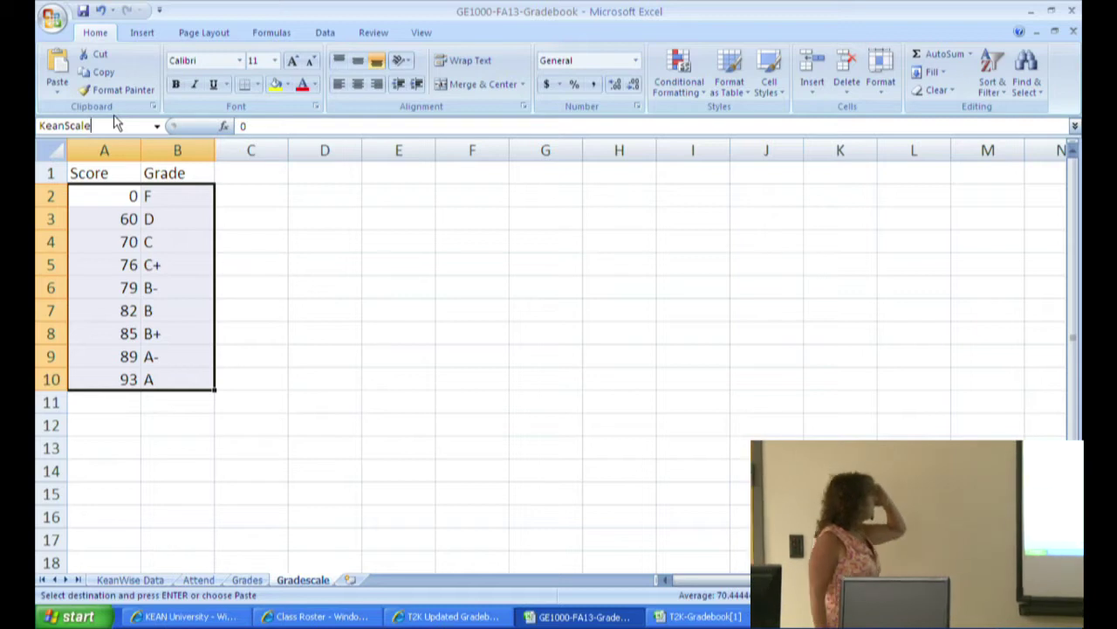
pyautogui.press('Return')
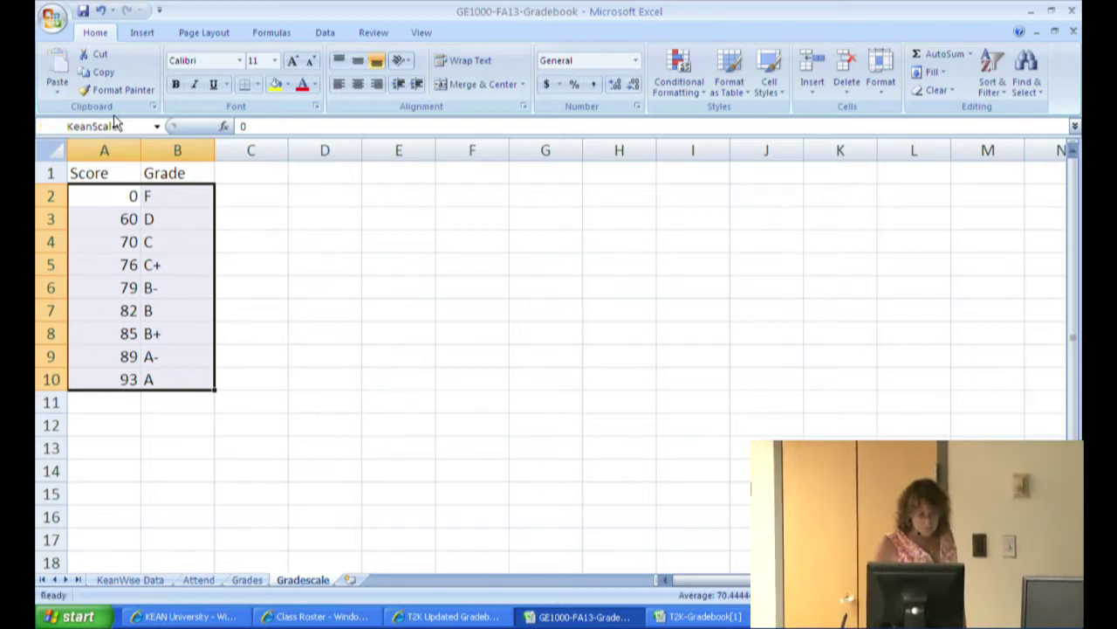
pyautogui.click(384, 245)
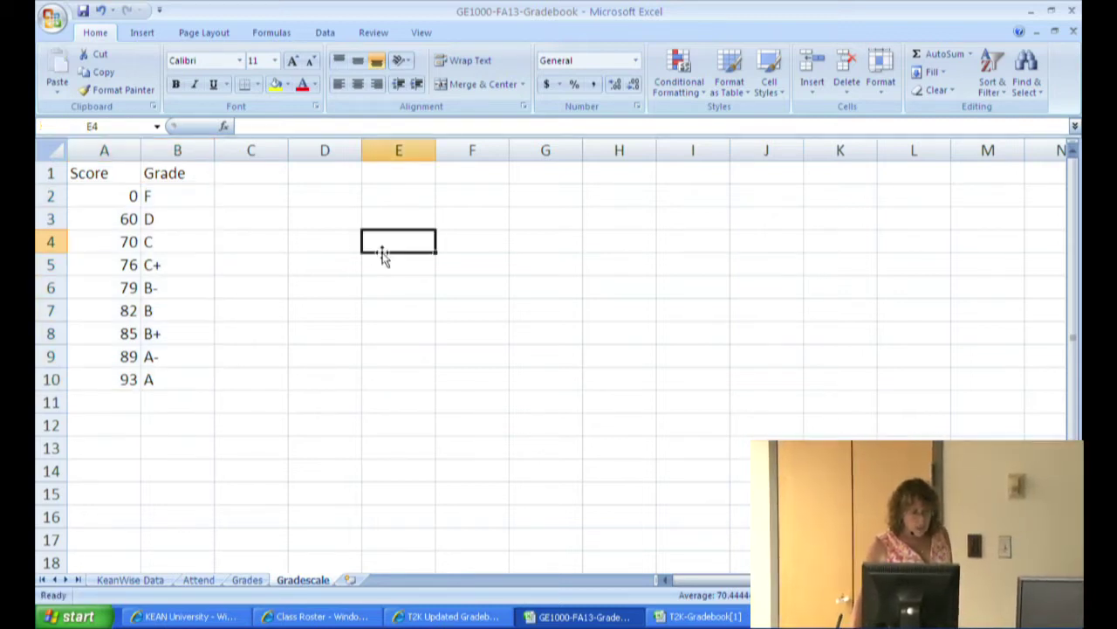
# - Point out the KeanScale table cells, then go to the Grades sheet
pyautogui.click(497, 219)
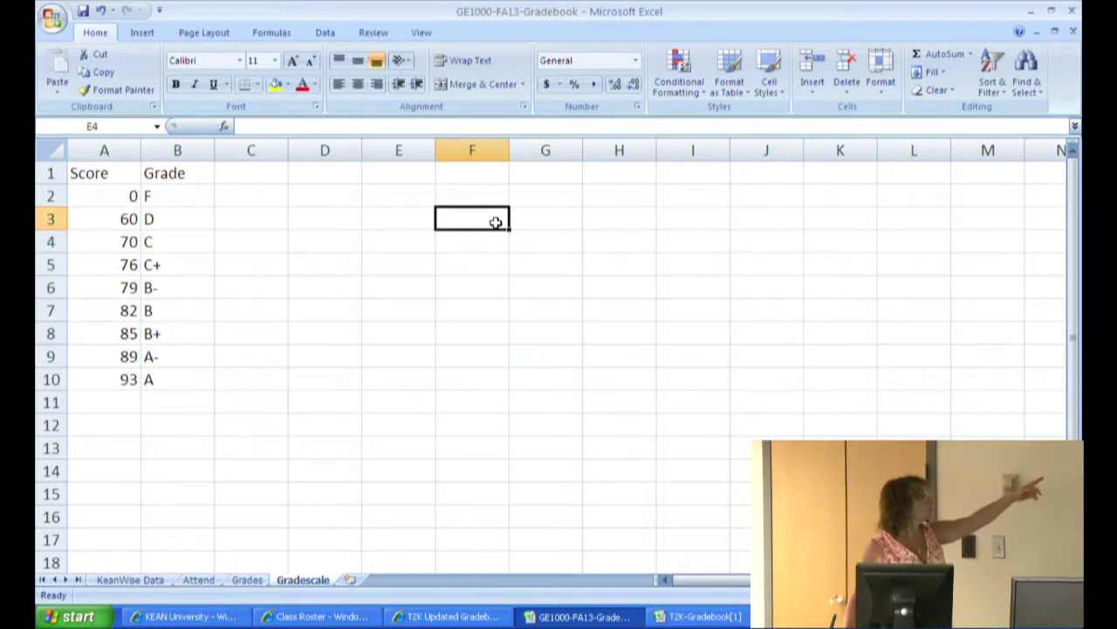
pyautogui.click(249, 282)
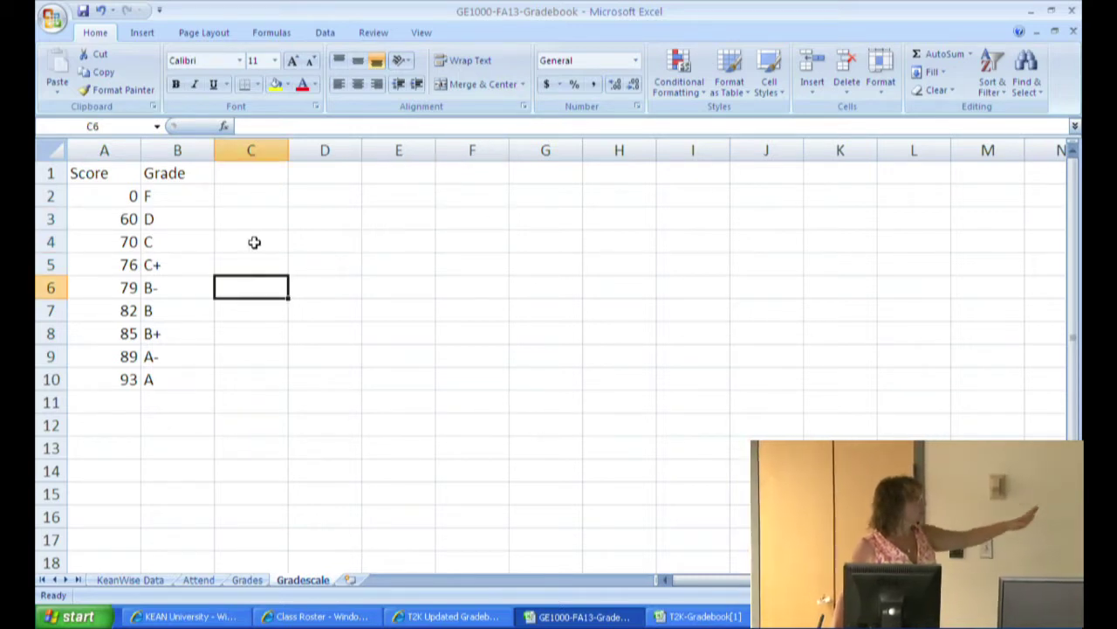
pyautogui.click(254, 242)
pyautogui.click(90, 199)
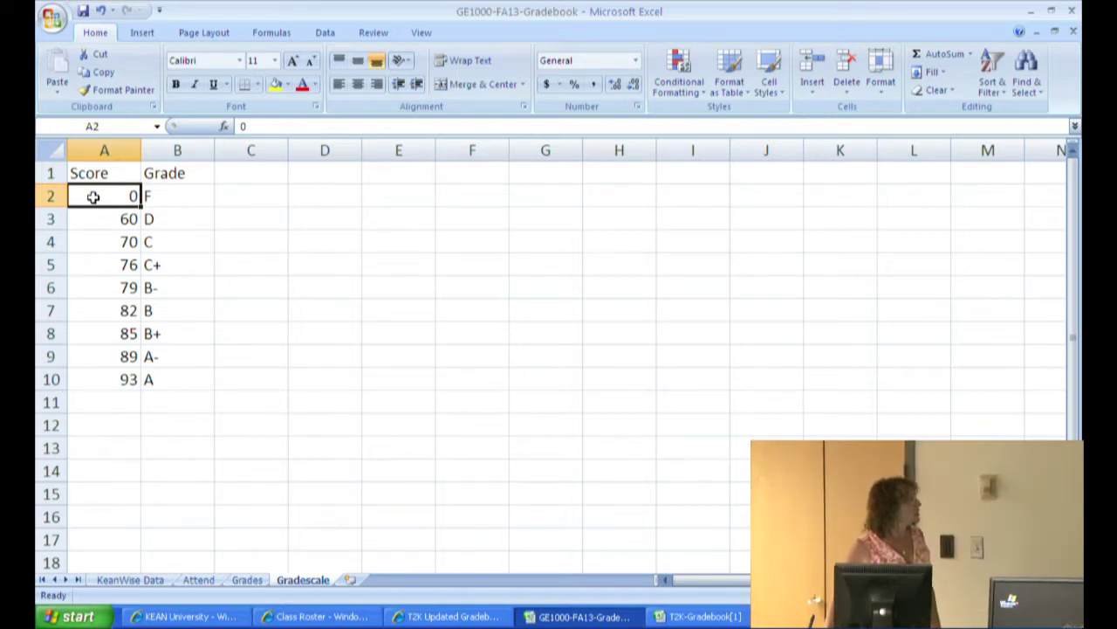
pyautogui.moveTo(97, 195); pyautogui.dragTo(164, 372)
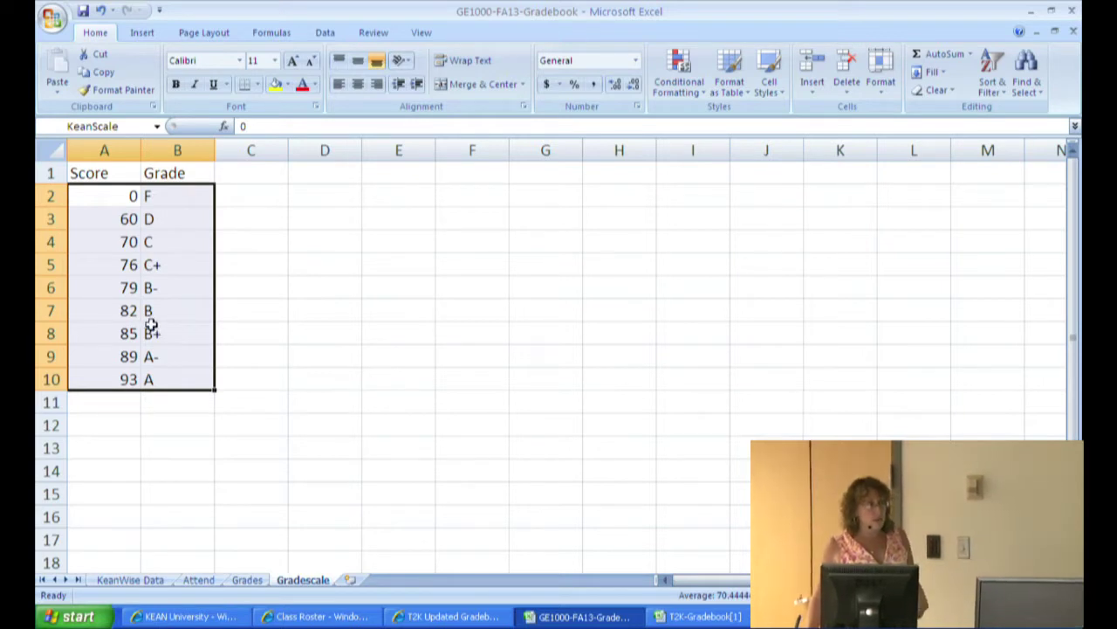
pyautogui.click(247, 580)
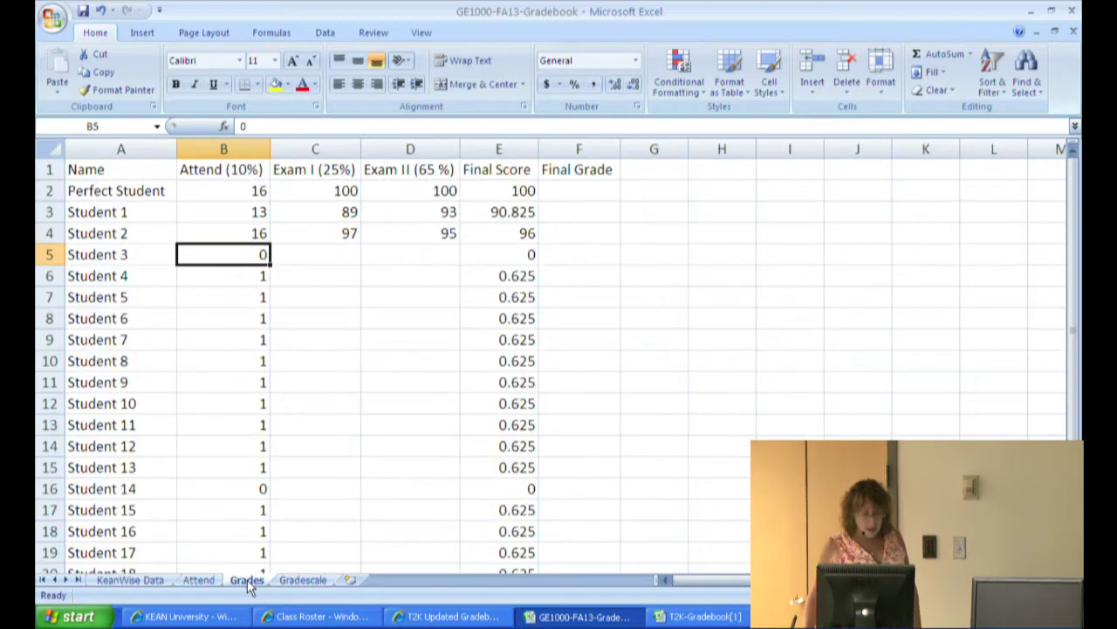
pyautogui.click(571, 192)
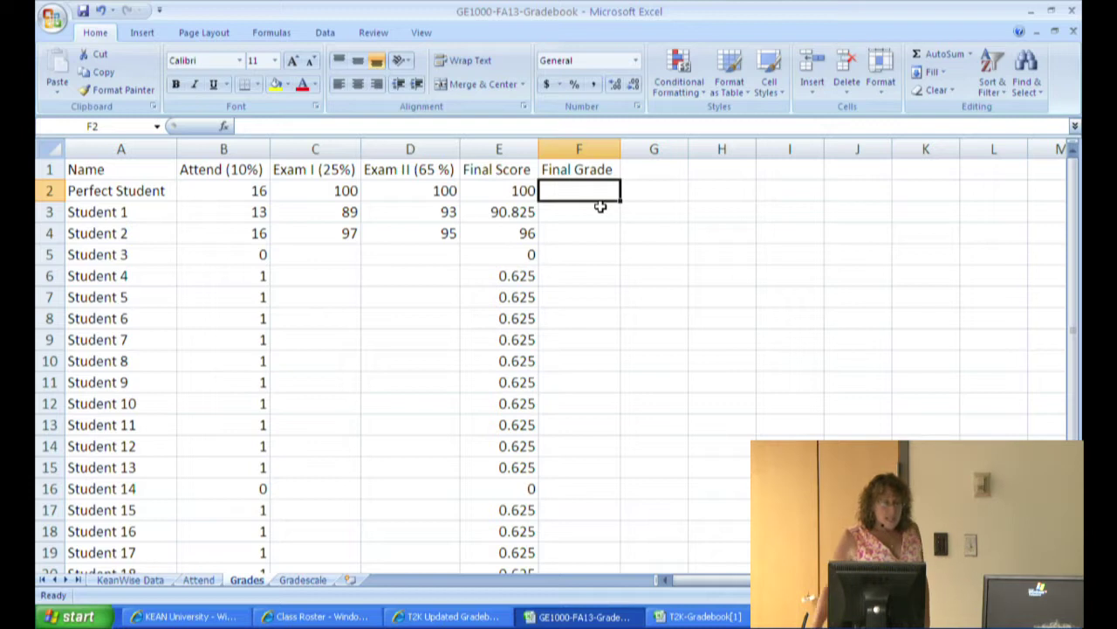
# - Search Insert Function for 'lookup' and pick VLOOKUP for cell F2
pyautogui.click(224, 128)
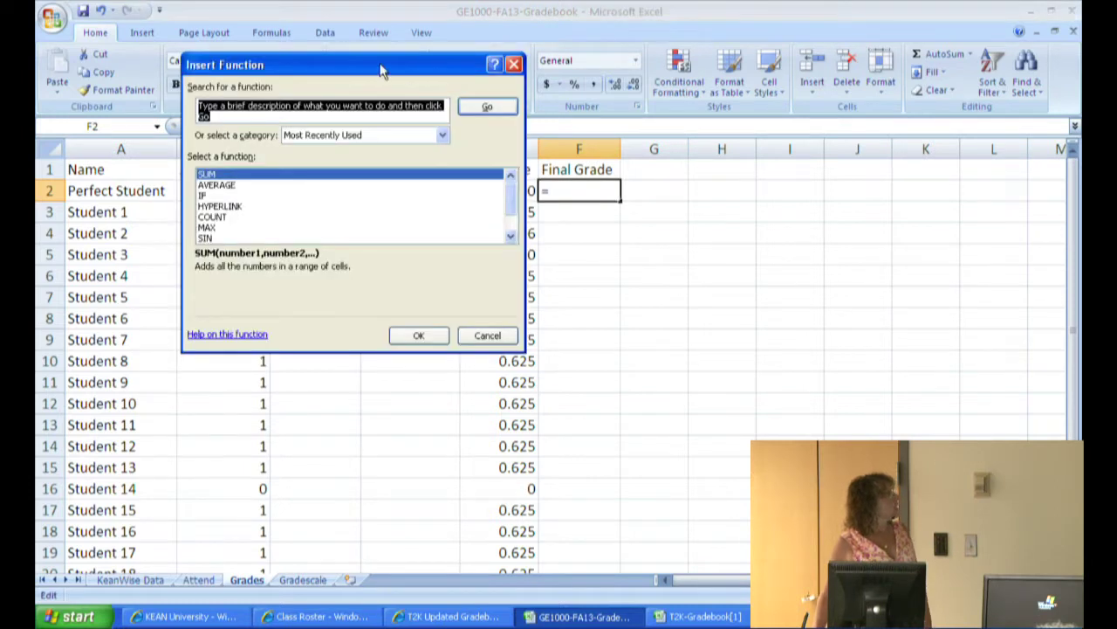
pyautogui.moveTo(357, 57); pyautogui.dragTo(325, 102)
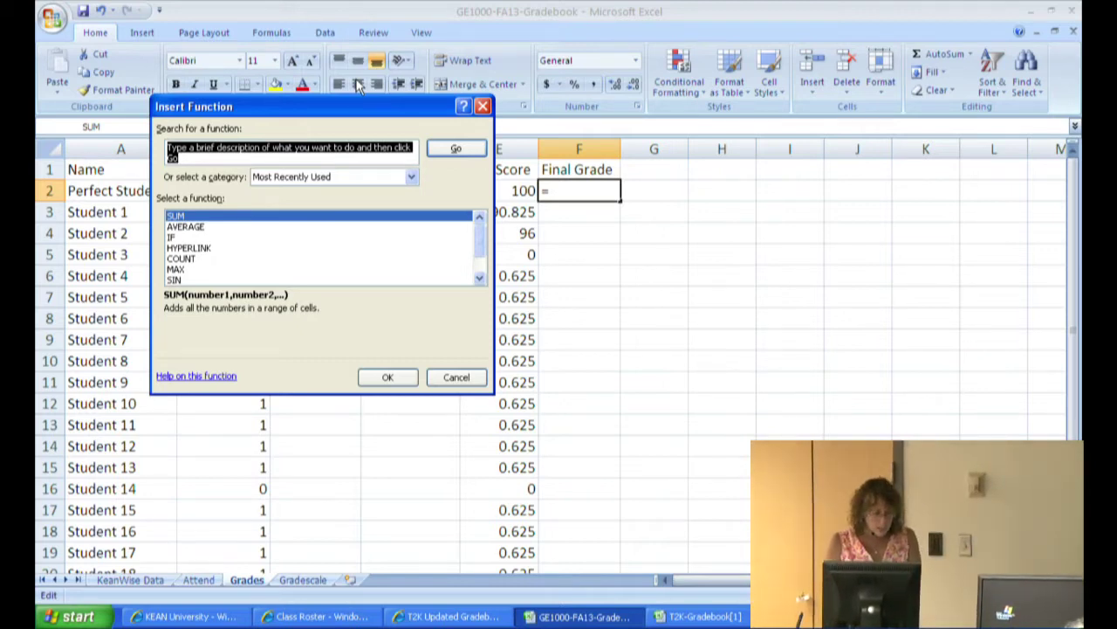
pyautogui.press('BackSpace')
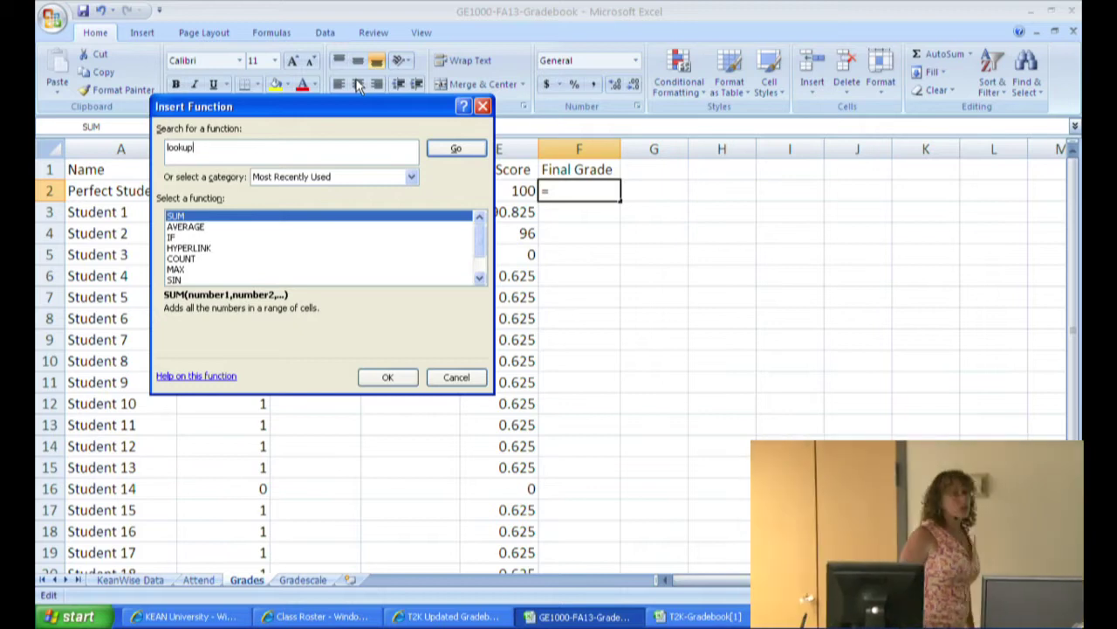
pyautogui.click(445, 149)
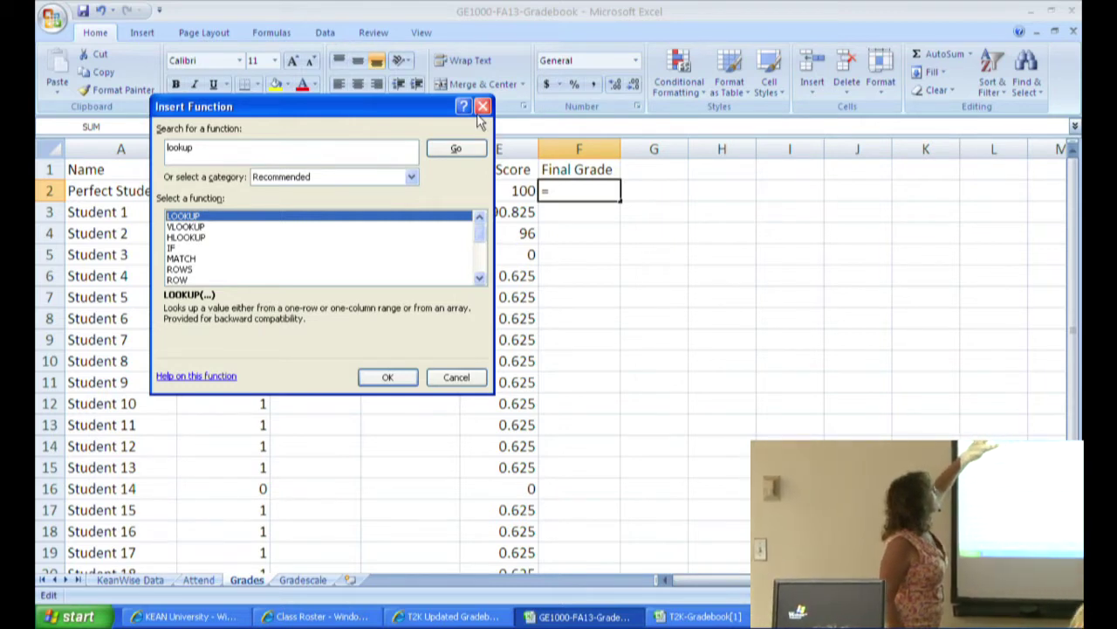
pyautogui.click(184, 227)
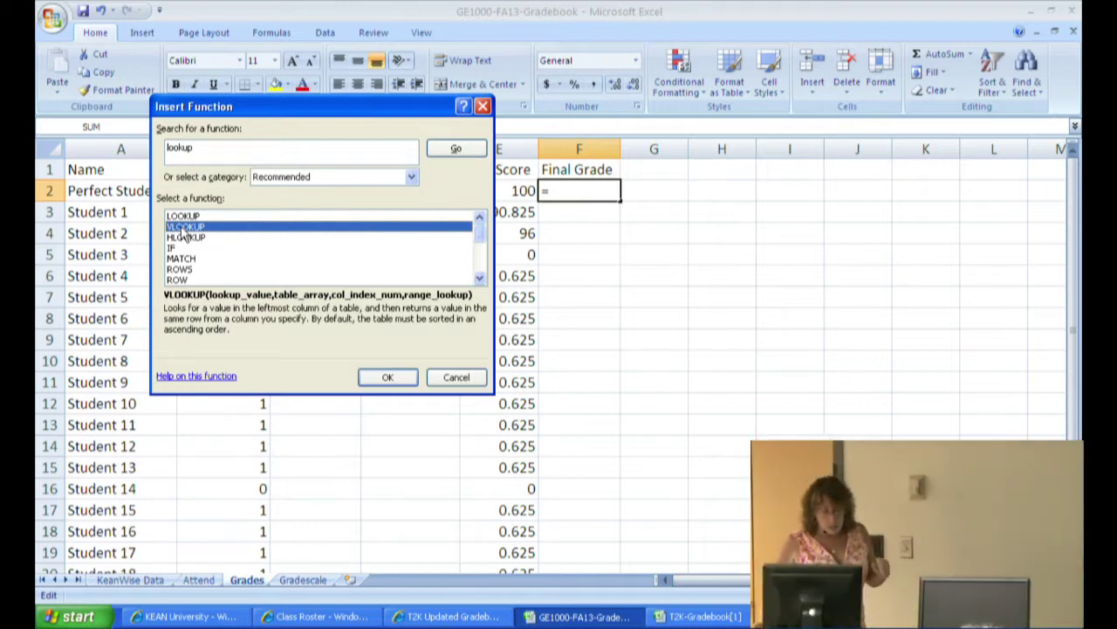
# - Set VLOOKUP's arguments to E2, KeanScale and column 2, previewing grade A
pyautogui.click(371, 383)
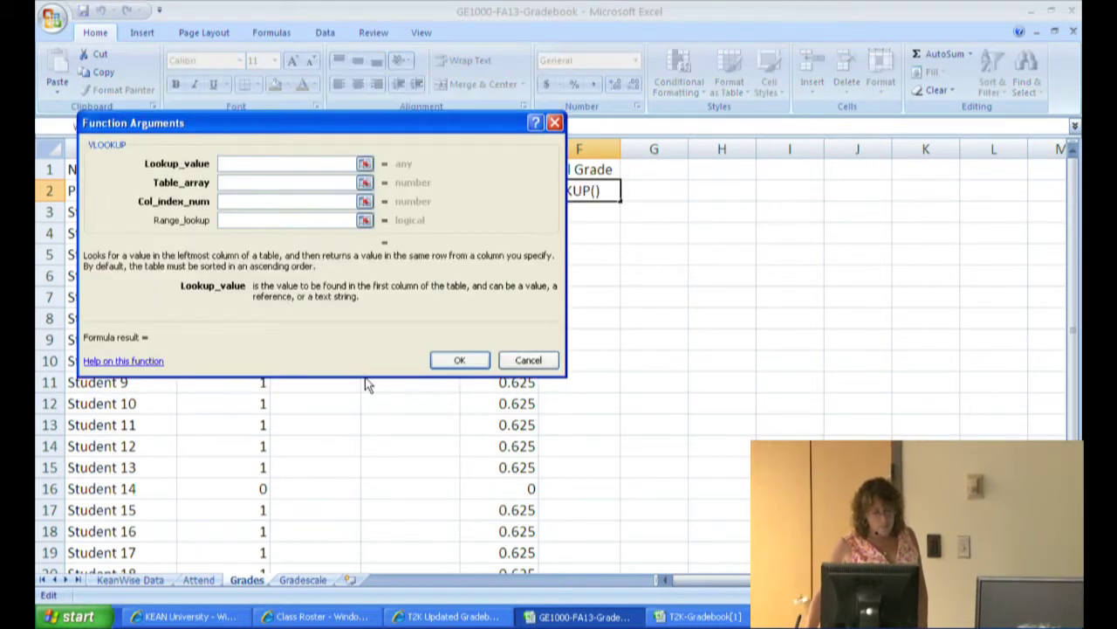
pyautogui.moveTo(356, 118); pyautogui.dragTo(530, 269)
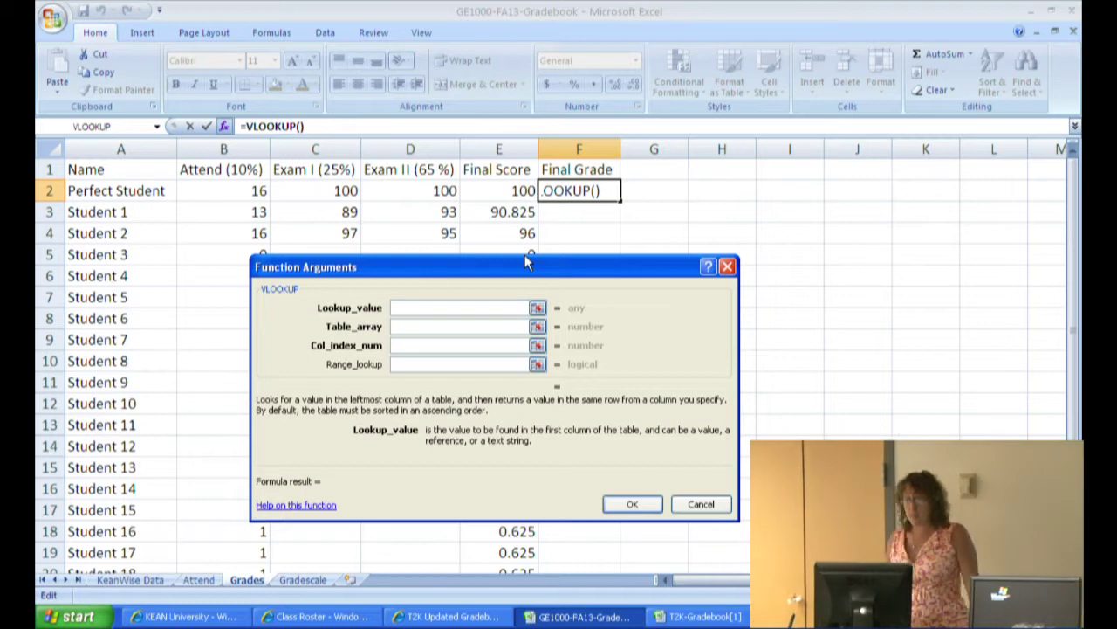
pyautogui.click(482, 191)
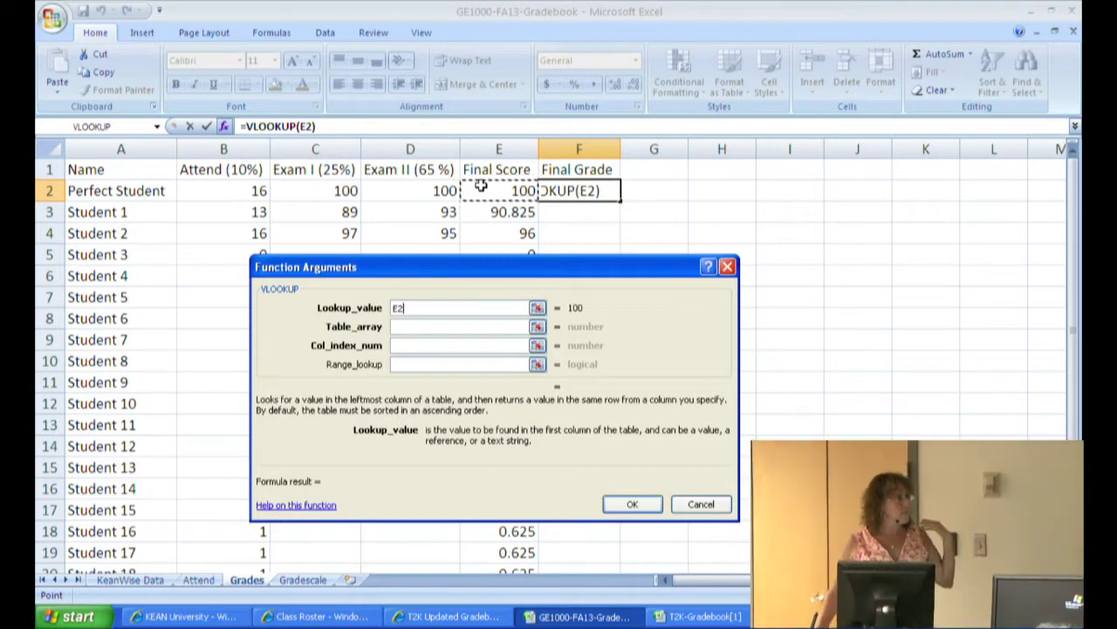
pyautogui.click(402, 327)
pyautogui.write('KeanScale')
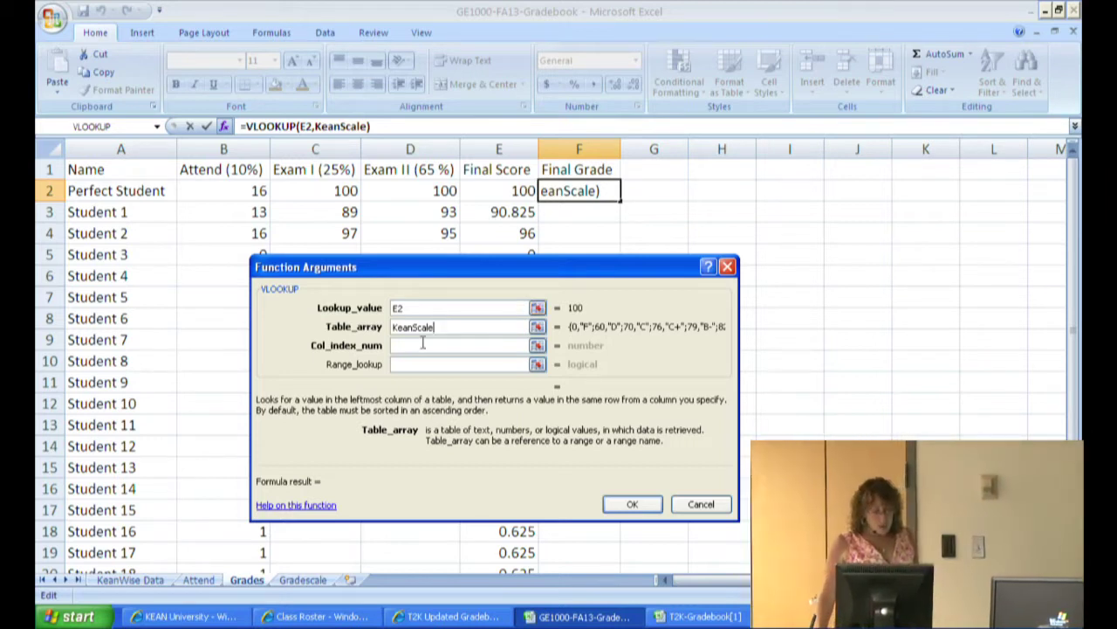
pyautogui.click(473, 343)
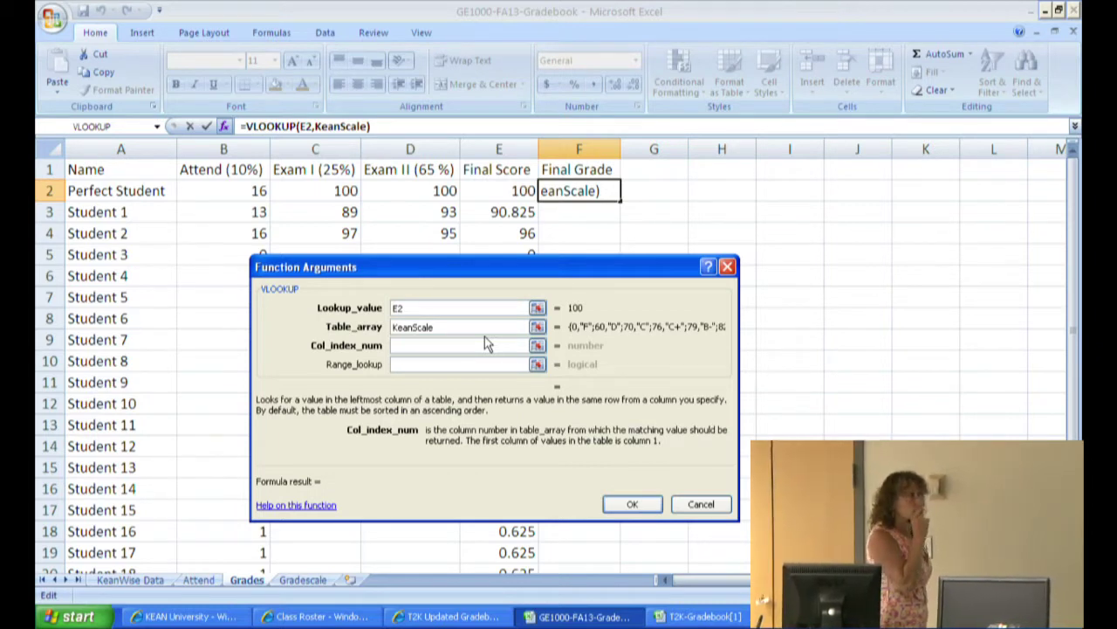
pyautogui.write('2')
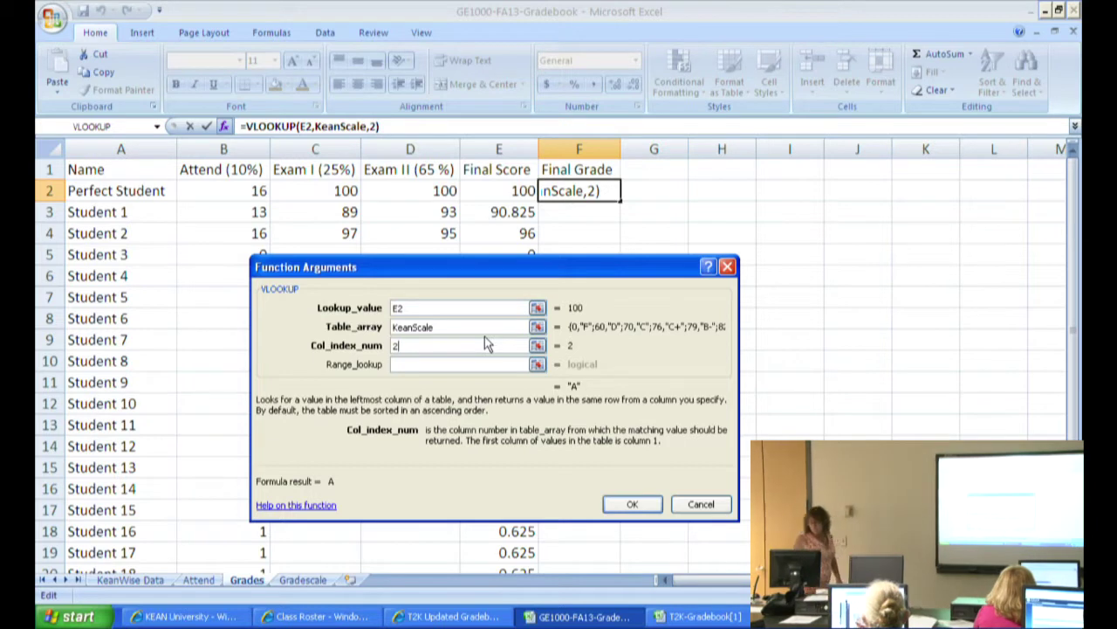
# - Enter =VLOOKUP(E2,KeanScale,2) in F2 and fill it down through row 22
pyautogui.click(620, 504)
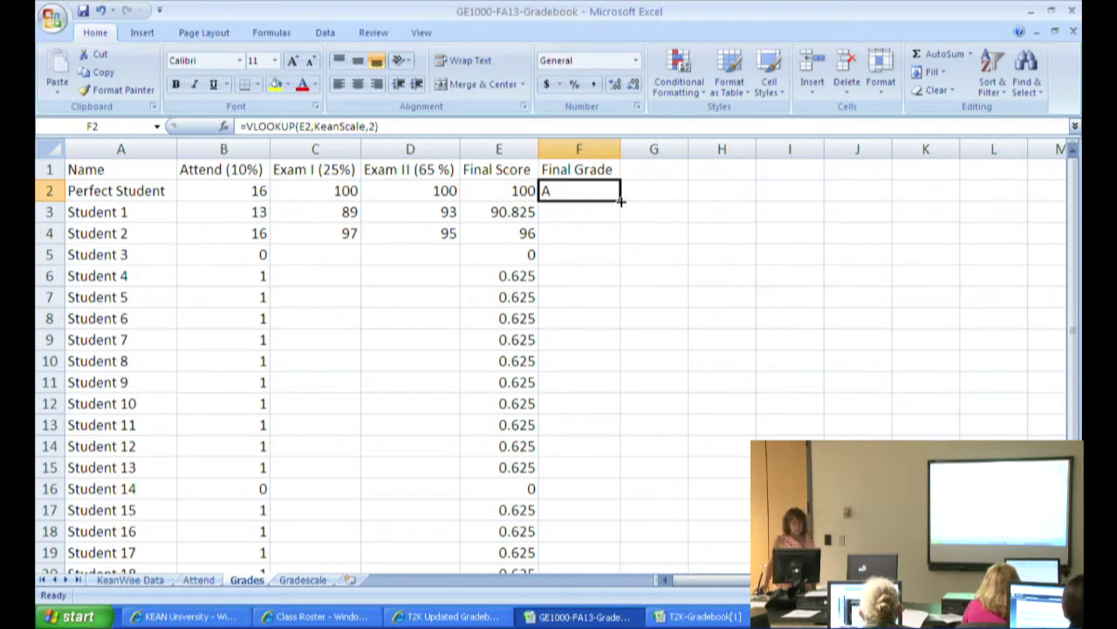
pyautogui.moveTo(620, 201); pyautogui.dragTo(593, 535)
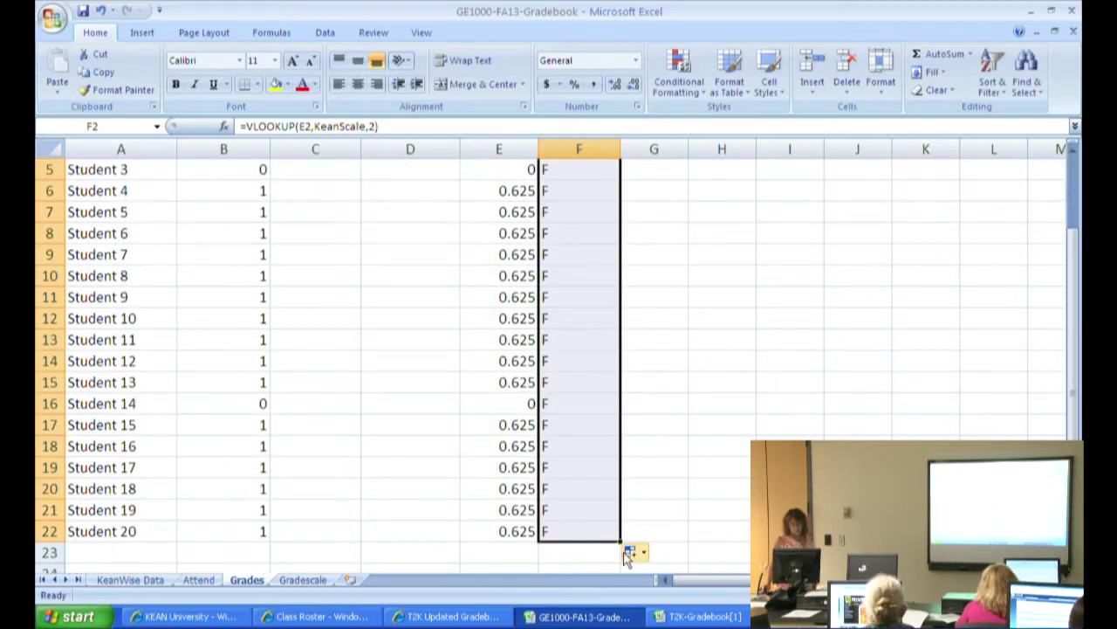
pyautogui.moveTo(1073, 415); pyautogui.dragTo(1054, 382)
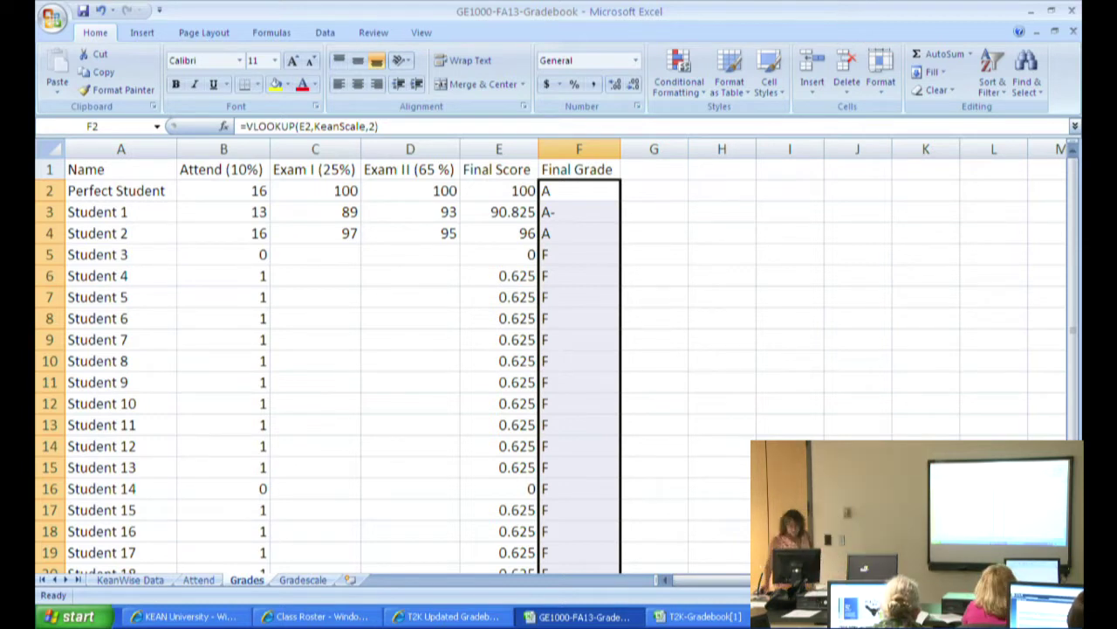
pyautogui.click(312, 580)
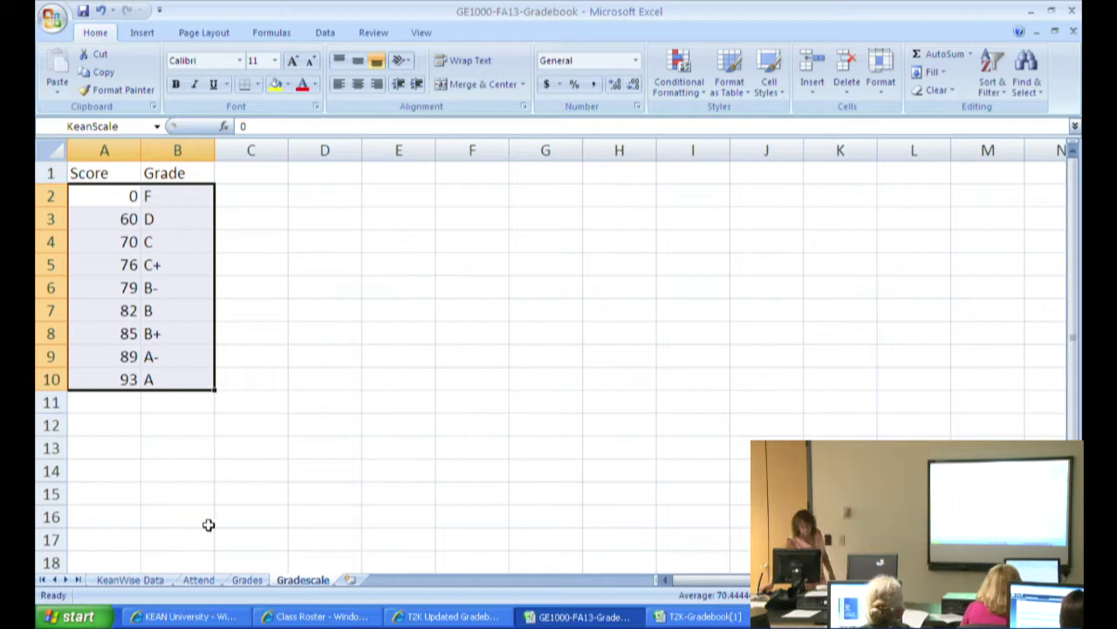
pyautogui.click(247, 580)
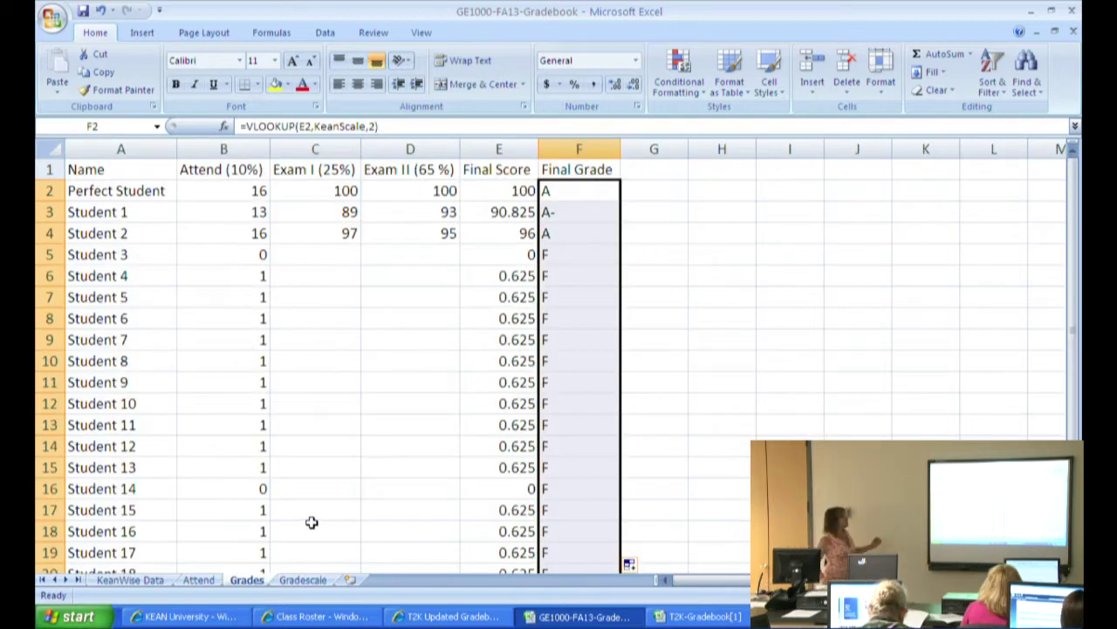